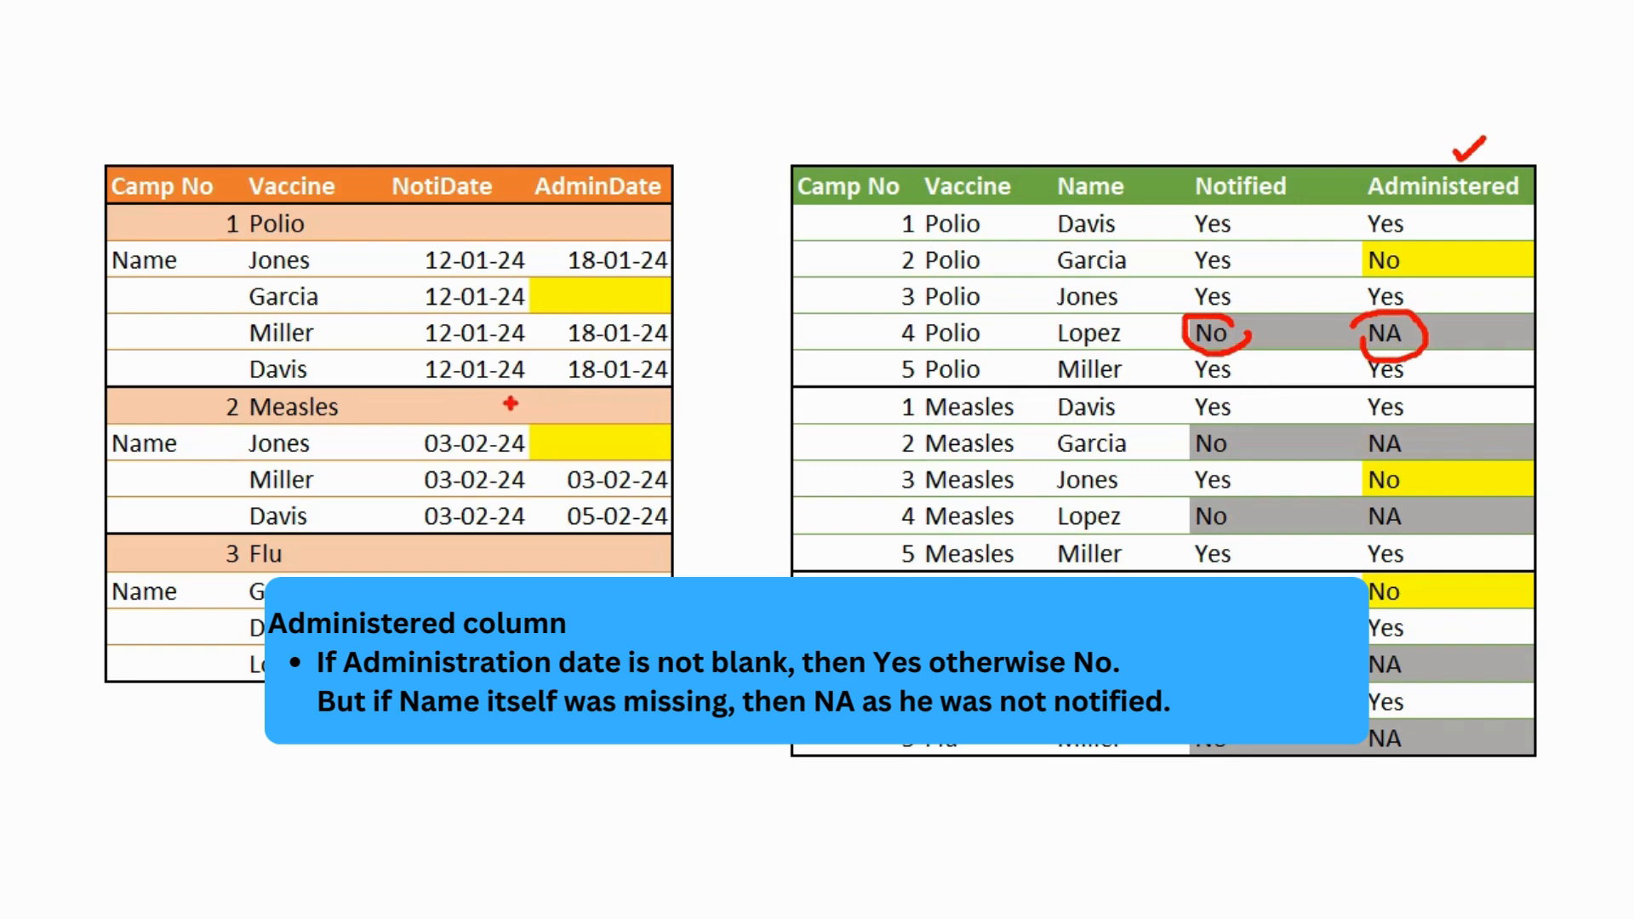
{"action": "mouse_move", "coordinate": [541, 168]}
{"action": "left_mouse_down"}
{"action": "mouse_move", "coordinate": [692, 155]}
{"action": "mouse_move", "coordinate": [581, 223]}
{"action": "mouse_move", "coordinate": [521, 172]}
{"action": "left_mouse_up"}
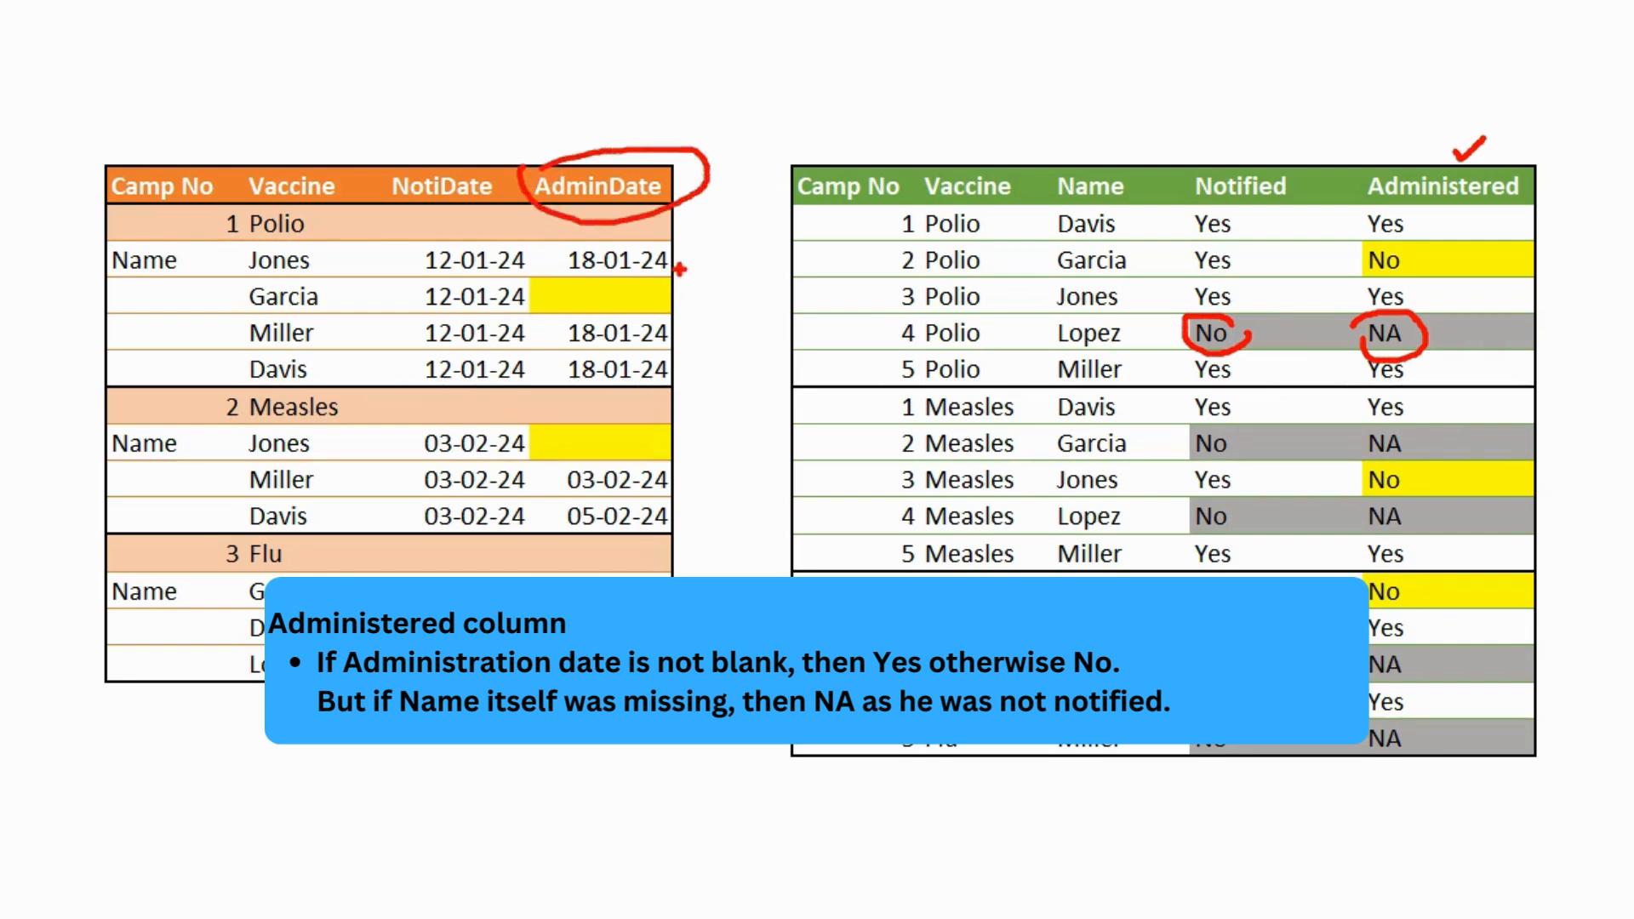
{"action": "left_click_drag", "start_coordinate": [681, 263], "coordinate": [703, 250]}
{"action": "left_click_drag", "start_coordinate": [681, 333], "coordinate": [699, 324]}
{"action": "mouse_move", "coordinate": [1443, 224]}
{"action": "left_mouse_down"}
{"action": "mouse_move", "coordinate": [1451, 236]}
{"action": "mouse_move", "coordinate": [1463, 219]}
{"action": "left_mouse_up"}
{"action": "left_click_drag", "start_coordinate": [1448, 297], "coordinate": [1465, 286]}
{"action": "left_click_drag", "start_coordinate": [1454, 367], "coordinate": [1476, 359]}
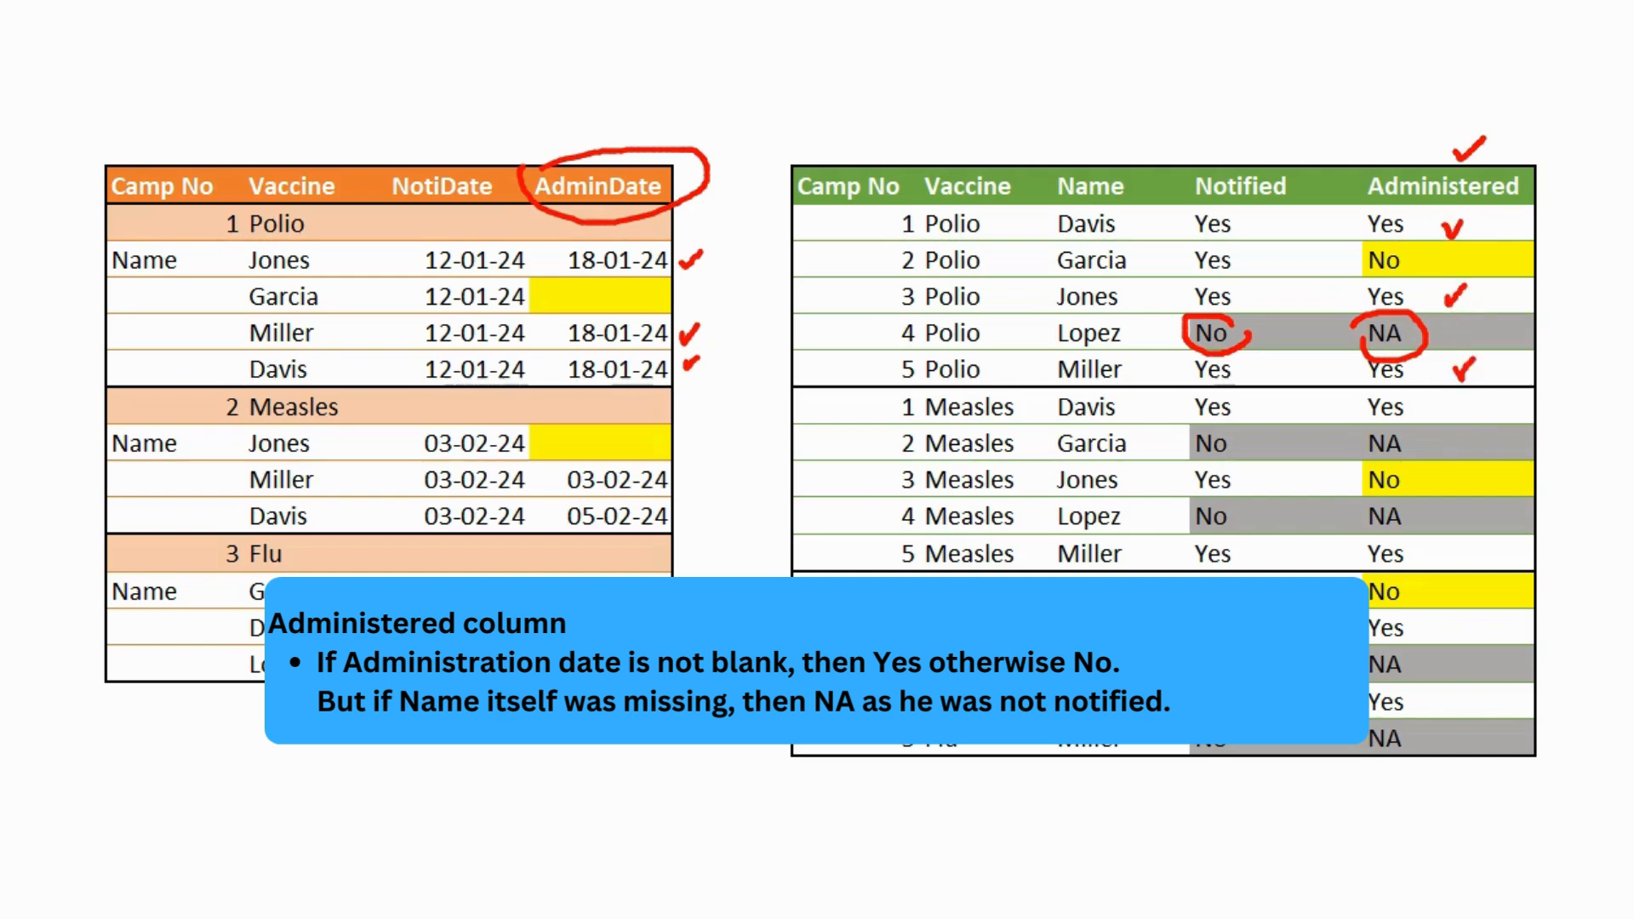
{"action": "mouse_move", "coordinate": [560, 288]}
{"action": "left_mouse_down"}
{"action": "mouse_move", "coordinate": [648, 278]}
{"action": "mouse_move", "coordinate": [626, 322]}
{"action": "mouse_move", "coordinate": [575, 270]}
{"action": "left_mouse_up"}
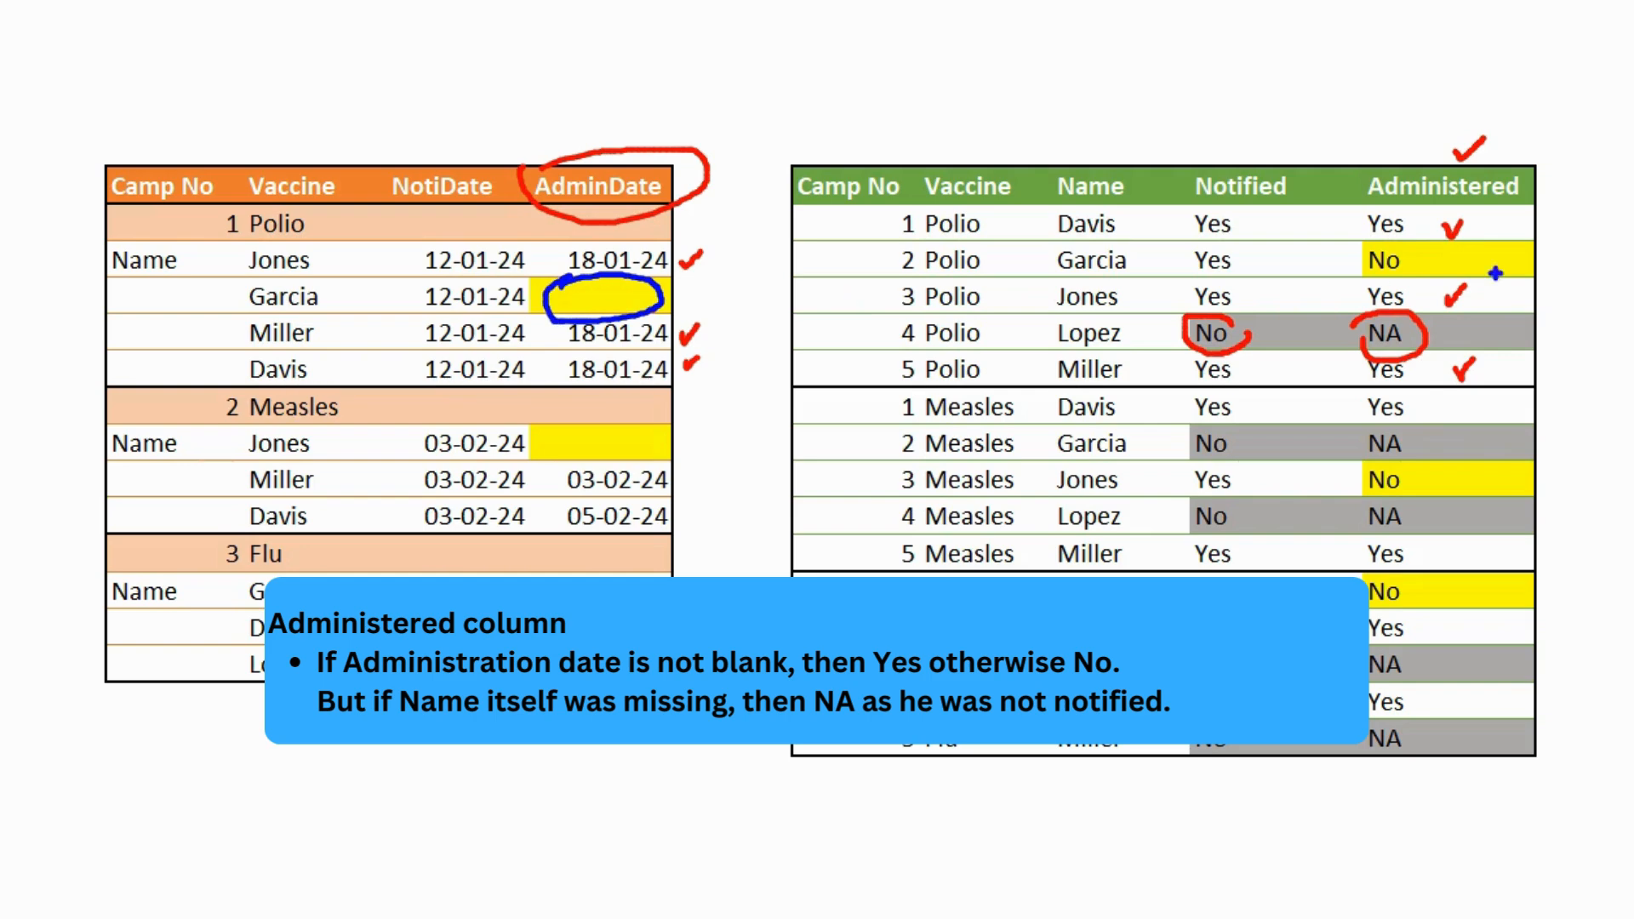
{"action": "mouse_move", "coordinate": [1362, 249]}
{"action": "left_mouse_down"}
{"action": "mouse_move", "coordinate": [1437, 256]}
{"action": "mouse_move", "coordinate": [1375, 292]}
{"action": "mouse_move", "coordinate": [1349, 254]}
{"action": "left_mouse_up"}
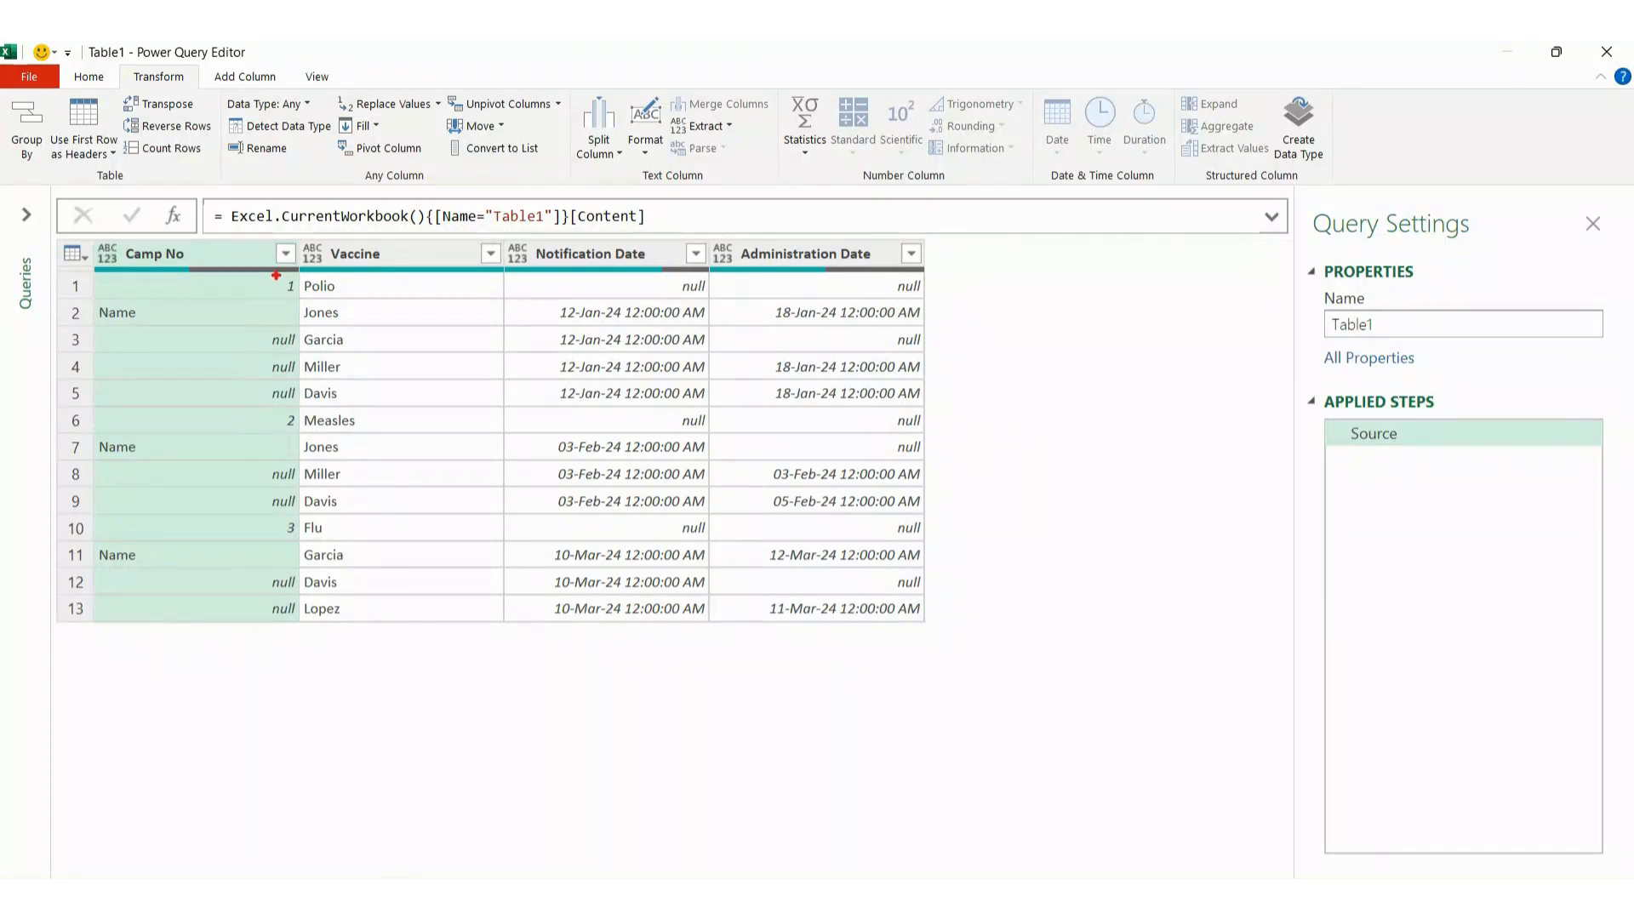
{"action": "mouse_move", "coordinate": [252, 270]}
{"action": "left_mouse_down"}
{"action": "mouse_move", "coordinate": [314, 303]}
{"action": "mouse_move", "coordinate": [376, 300]}
{"action": "left_mouse_up"}
{"action": "left_click_drag", "start_coordinate": [267, 407], "coordinate": [367, 435]}
{"action": "left_click_drag", "start_coordinate": [265, 514], "coordinate": [366, 542]}
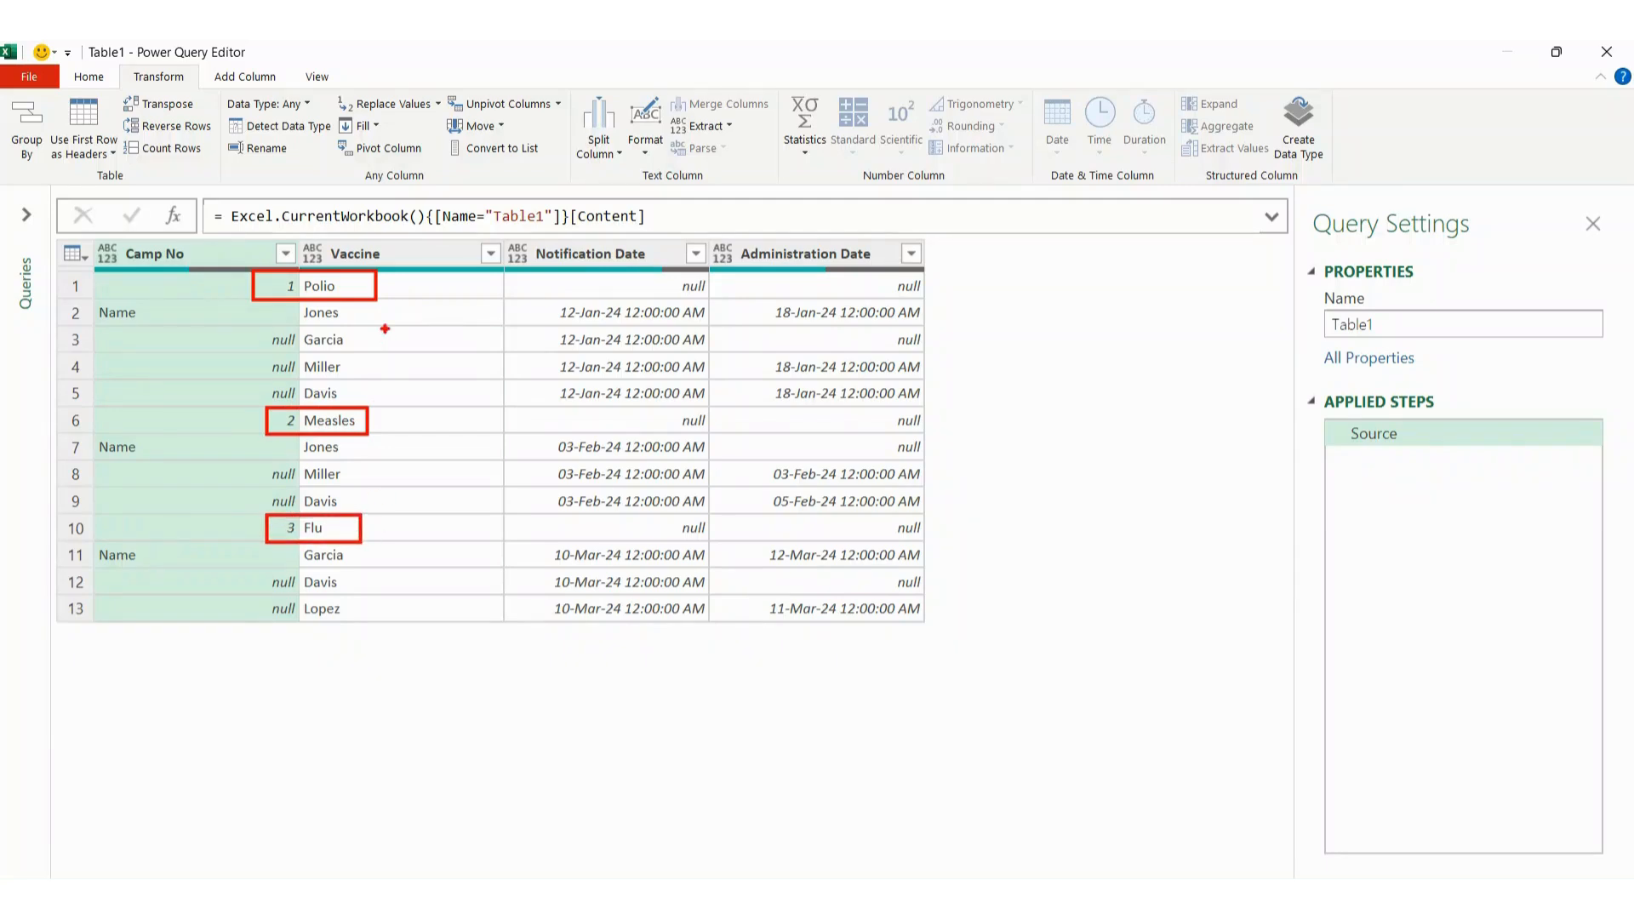
{"action": "left_click_drag", "start_coordinate": [381, 293], "coordinate": [388, 290]}
{"action": "left_click_drag", "start_coordinate": [382, 529], "coordinate": [406, 523]}
{"action": "left_click_drag", "start_coordinate": [936, 271], "coordinate": [1013, 297]}
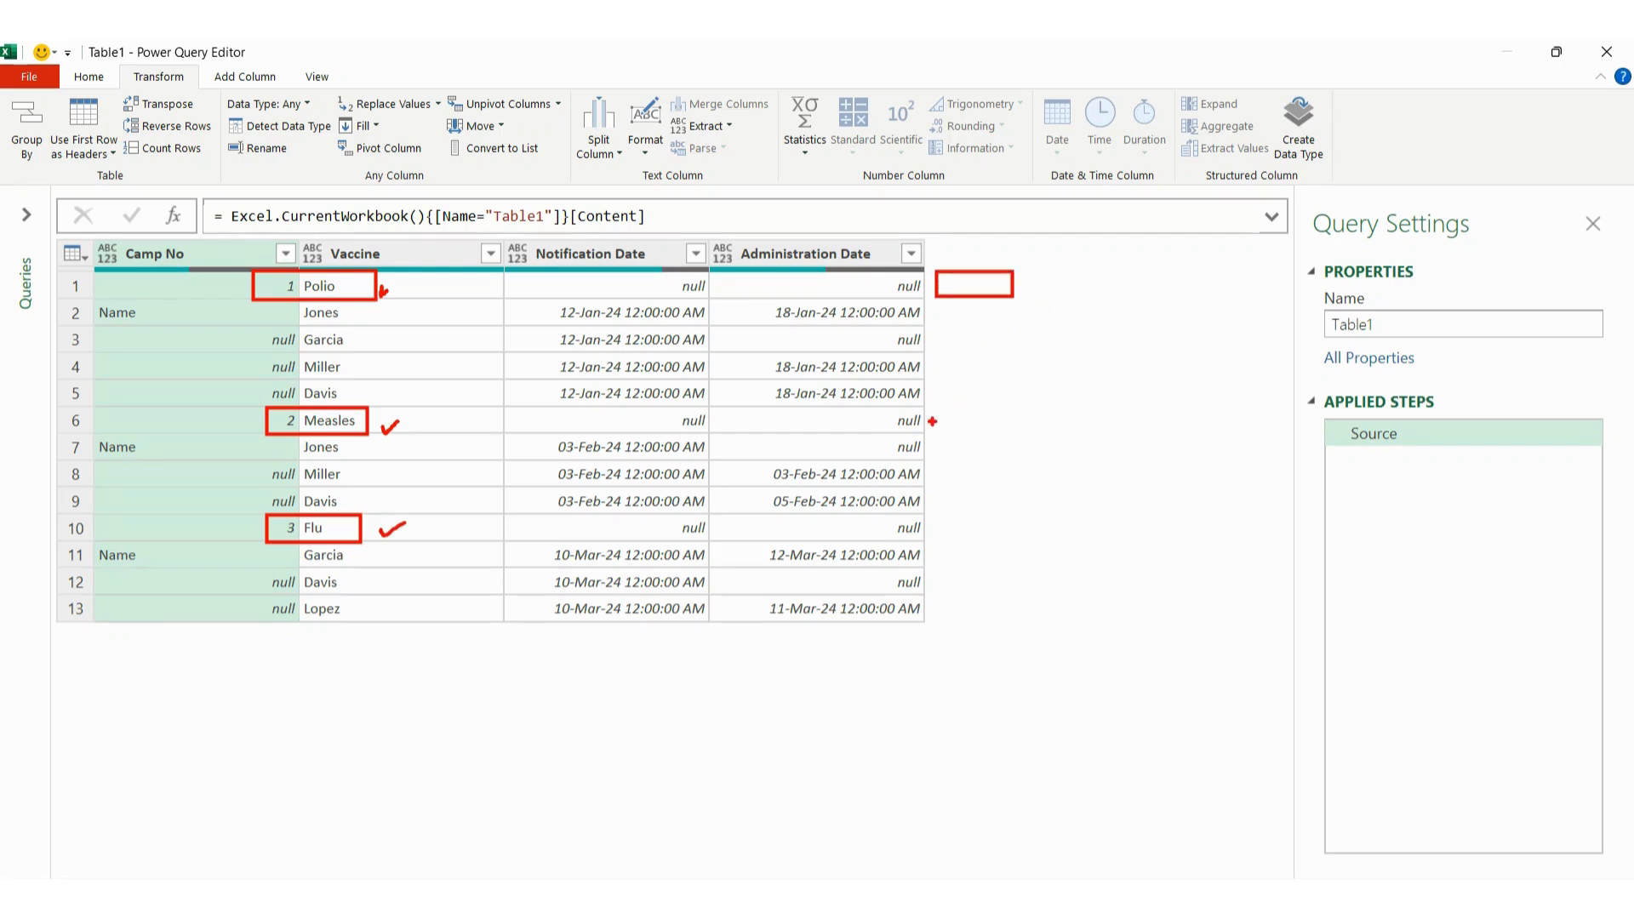
{"action": "mouse_move", "coordinate": [937, 413]}
{"action": "left_mouse_down"}
{"action": "mouse_move", "coordinate": [986, 430]}
{"action": "mouse_move", "coordinate": [945, 414]}
{"action": "left_mouse_up"}
{"action": "mouse_move", "coordinate": [941, 511]}
{"action": "left_mouse_down"}
{"action": "mouse_move", "coordinate": [973, 531]}
{"action": "mouse_move", "coordinate": [1009, 521]}
{"action": "mouse_move", "coordinate": [943, 509]}
{"action": "left_mouse_up"}
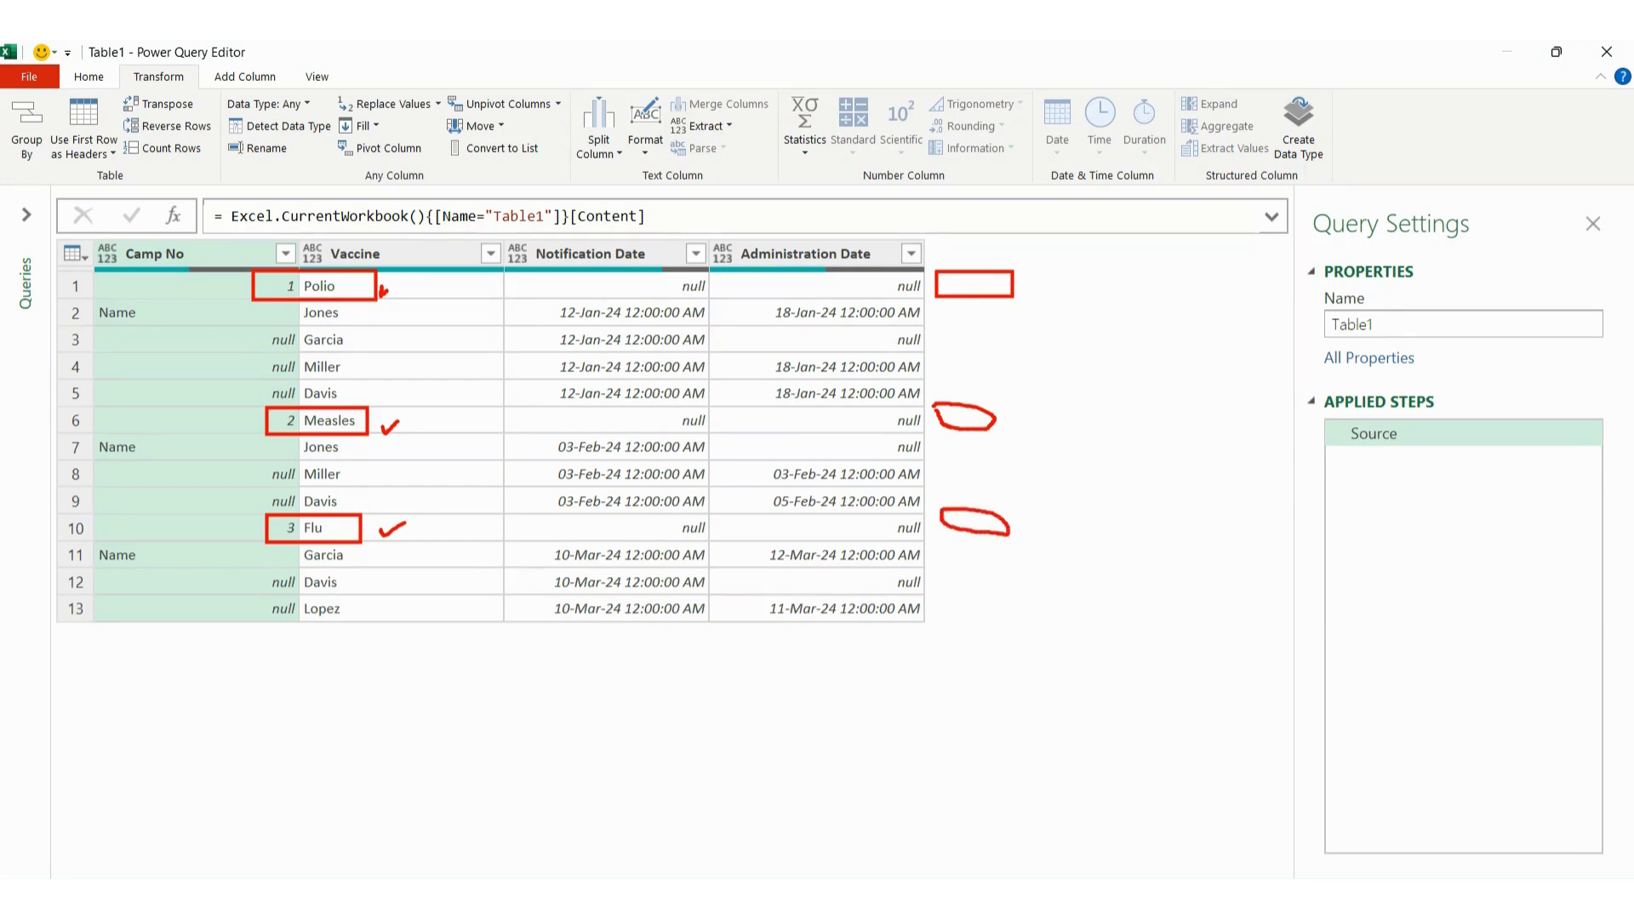
{"action": "left_click_drag", "start_coordinate": [959, 390], "coordinate": [952, 304]}
{"action": "left_click_drag", "start_coordinate": [962, 489], "coordinate": [963, 441]}
{"action": "left_click_drag", "start_coordinate": [963, 602], "coordinate": [970, 545]}
{"action": "key", "text": "Escape"}
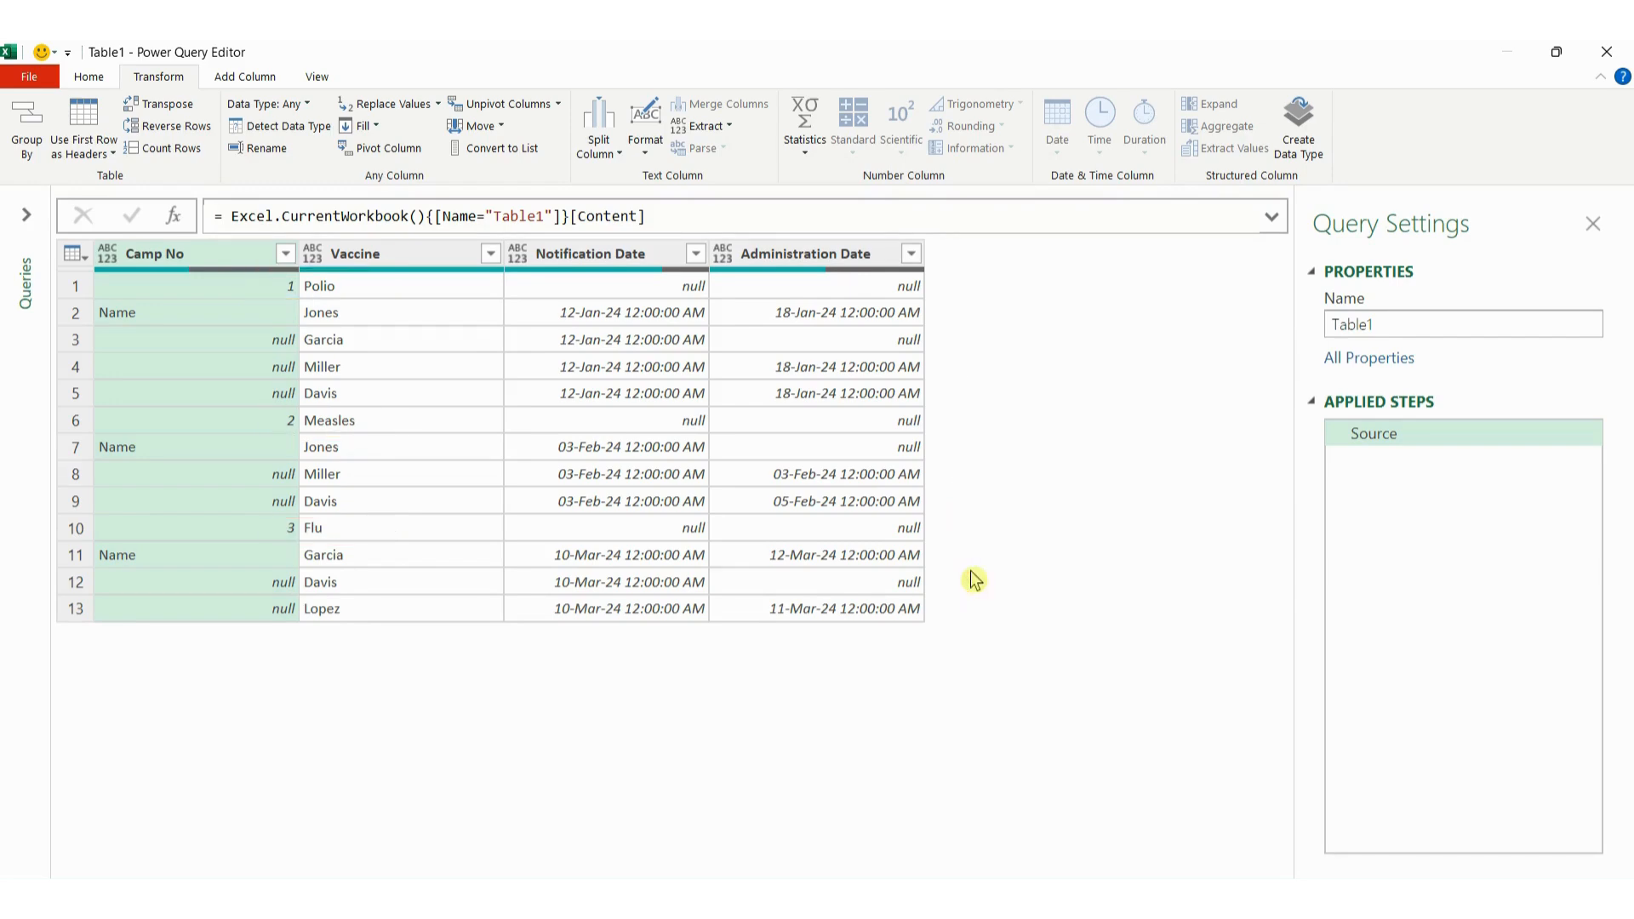
{"action": "key", "text": "ctrl+2"}
{"action": "mouse_move", "coordinate": [305, 274]}
{"action": "left_mouse_down"}
{"action": "mouse_move", "coordinate": [356, 285]}
{"action": "mouse_move", "coordinate": [252, 302]}
{"action": "mouse_move", "coordinate": [246, 368]}
{"action": "left_mouse_up"}
{"action": "mouse_move", "coordinate": [296, 301]}
{"action": "left_mouse_down"}
{"action": "mouse_move", "coordinate": [320, 370]}
{"action": "mouse_move", "coordinate": [367, 411]}
{"action": "left_mouse_up"}
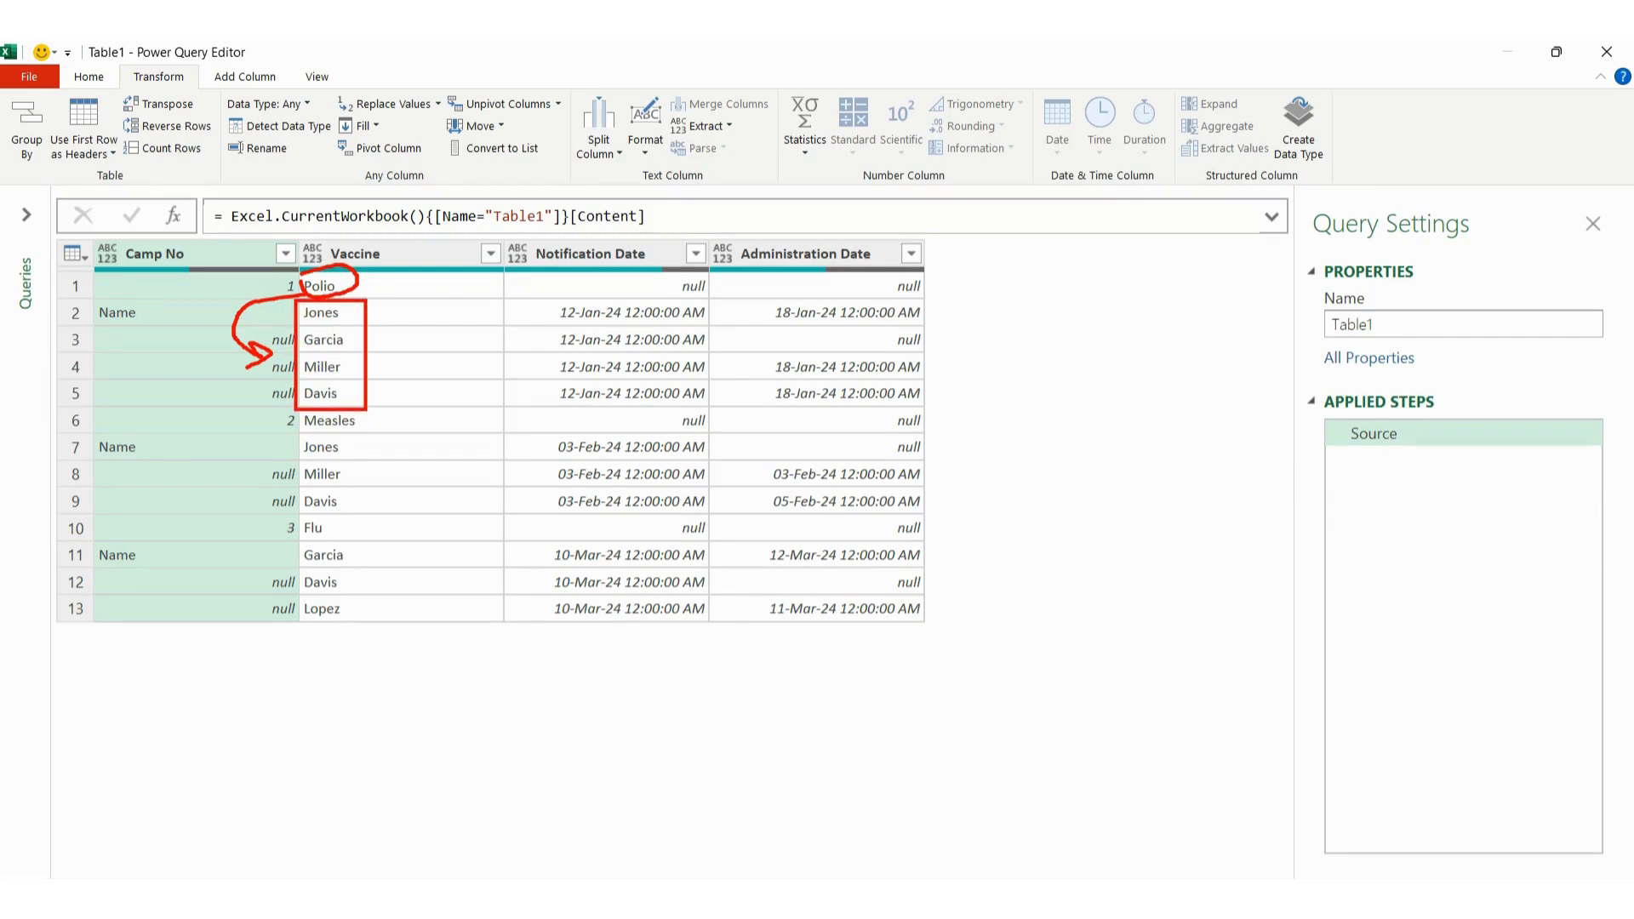
{"action": "key", "text": "Escape"}
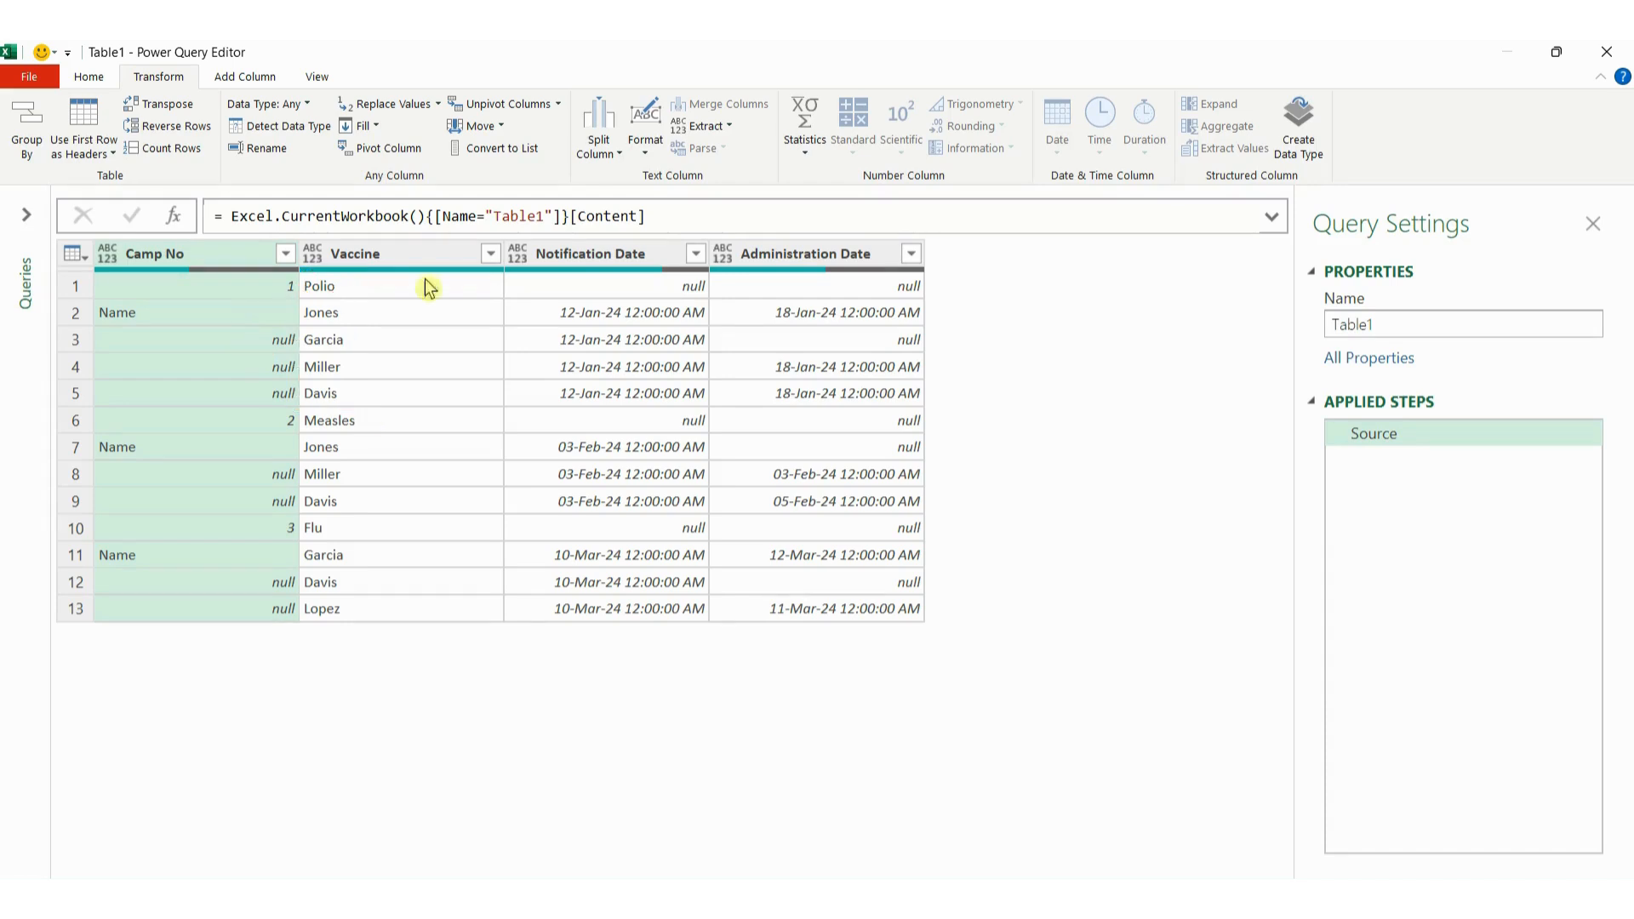
Step: Start a conditional column with a condition testing whether Camp No equals 1
{"action": "left_click", "coordinate": [258, 78]}
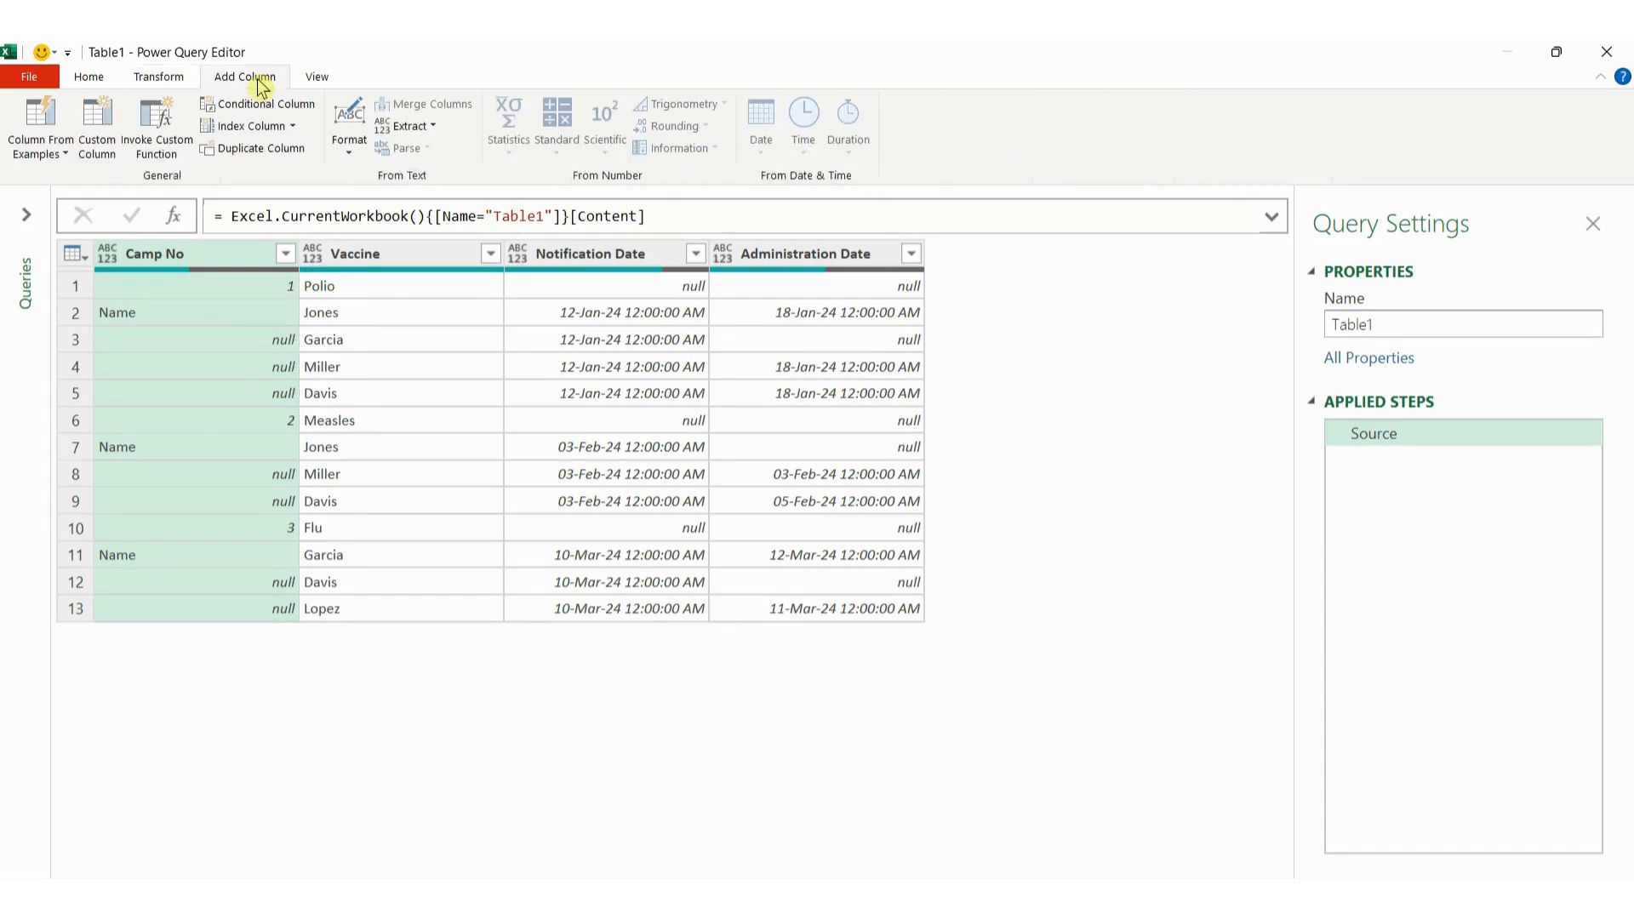
{"action": "left_click", "coordinate": [258, 106]}
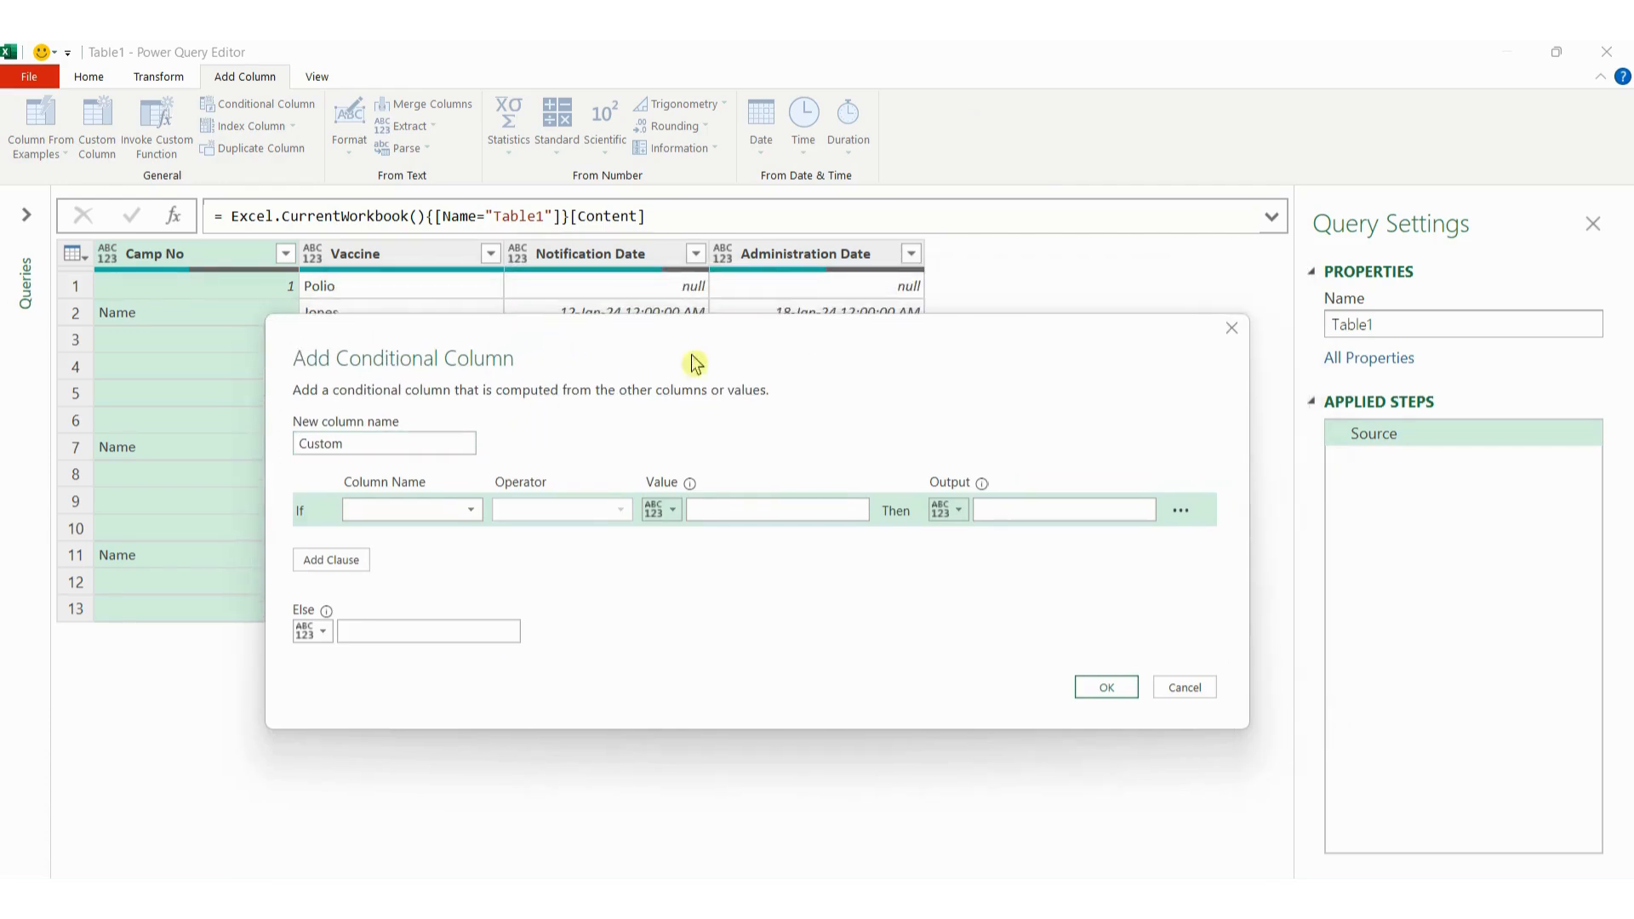
{"action": "left_click", "coordinate": [446, 508]}
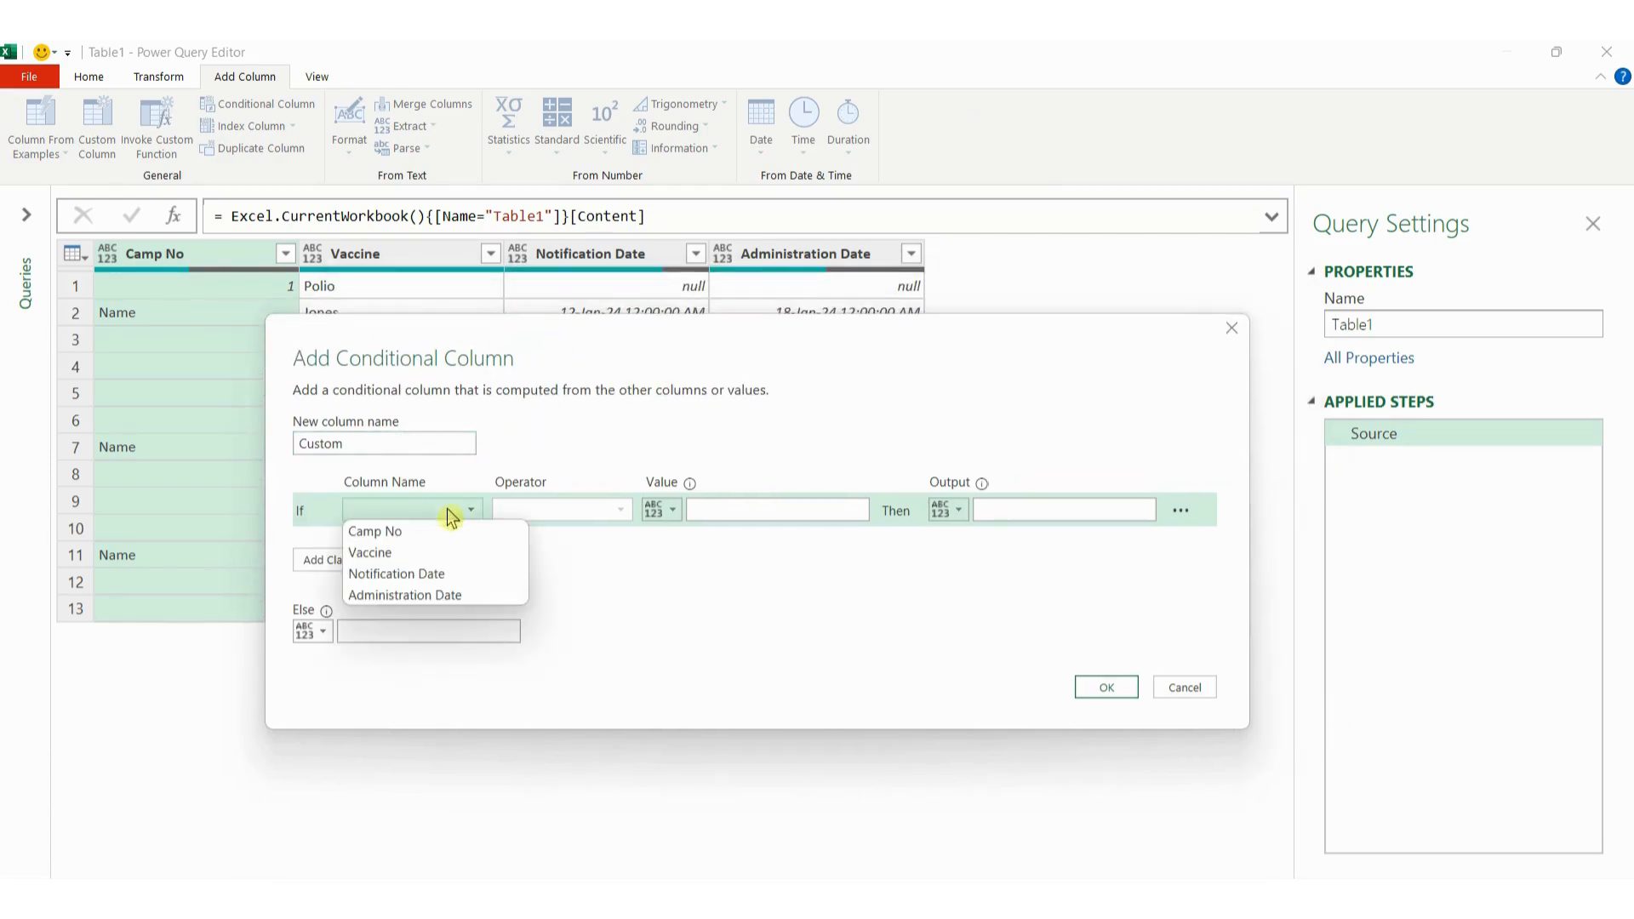
{"action": "left_click", "coordinate": [433, 531]}
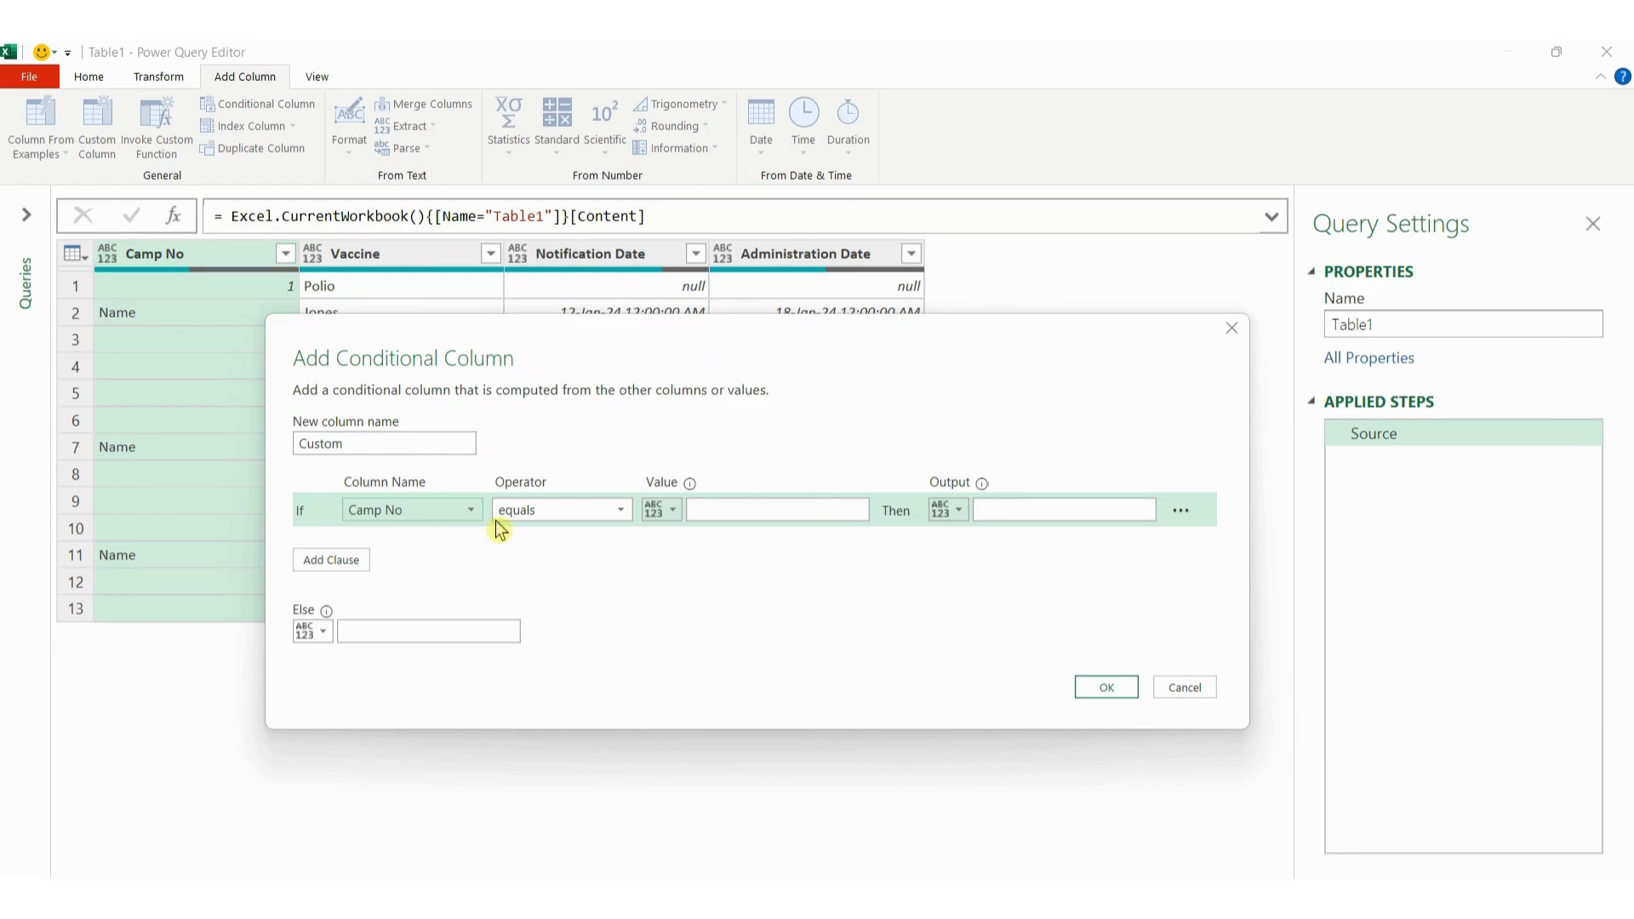
{"action": "left_click", "coordinate": [767, 514]}
{"action": "type", "text": "1"}
Step: Have the condition output the Vaccine column, otherwise null, and create the conditional column
{"action": "left_click", "coordinate": [959, 511]}
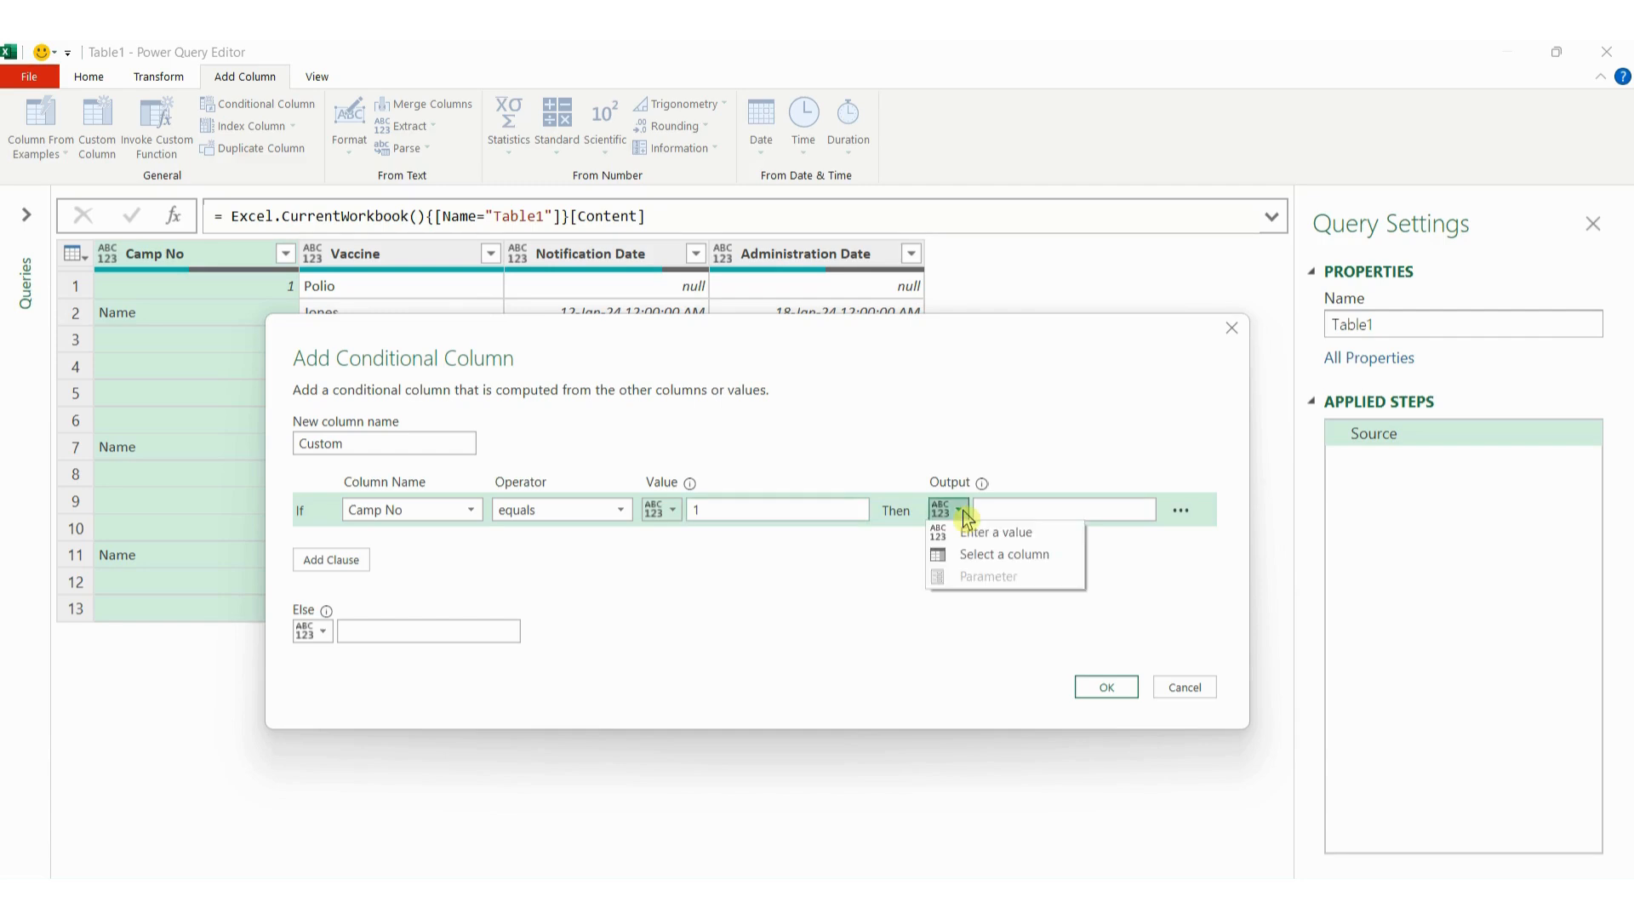
{"action": "left_click", "coordinate": [984, 554]}
{"action": "left_click", "coordinate": [1015, 514]}
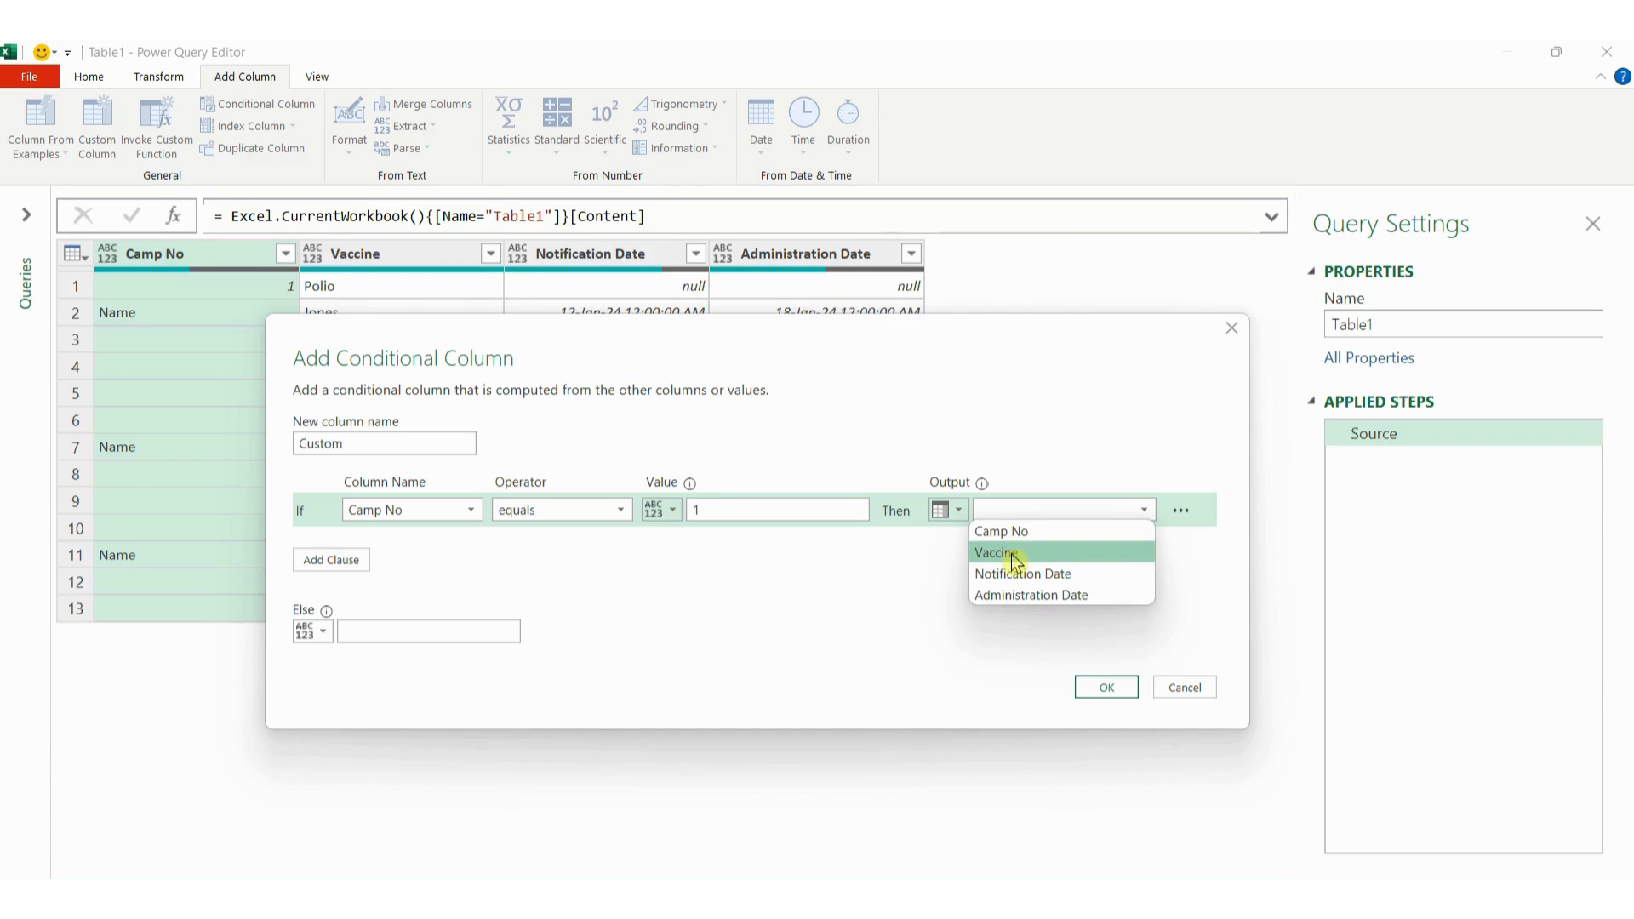
{"action": "left_click", "coordinate": [1013, 554]}
{"action": "left_click", "coordinate": [387, 627]}
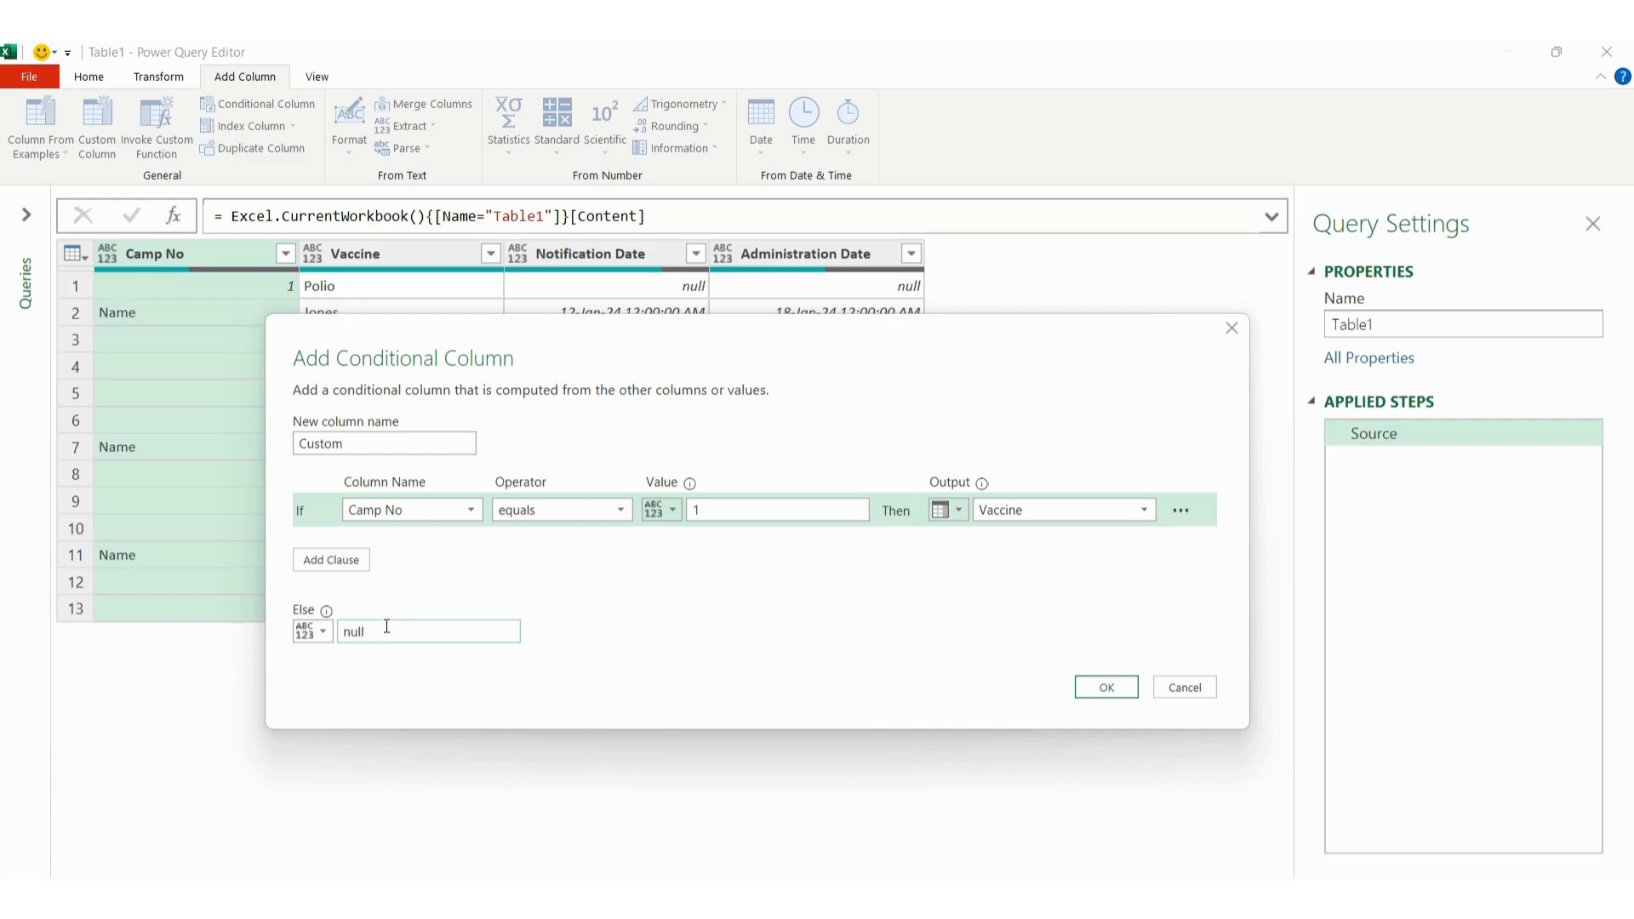
{"action": "left_click", "coordinate": [1107, 689]}
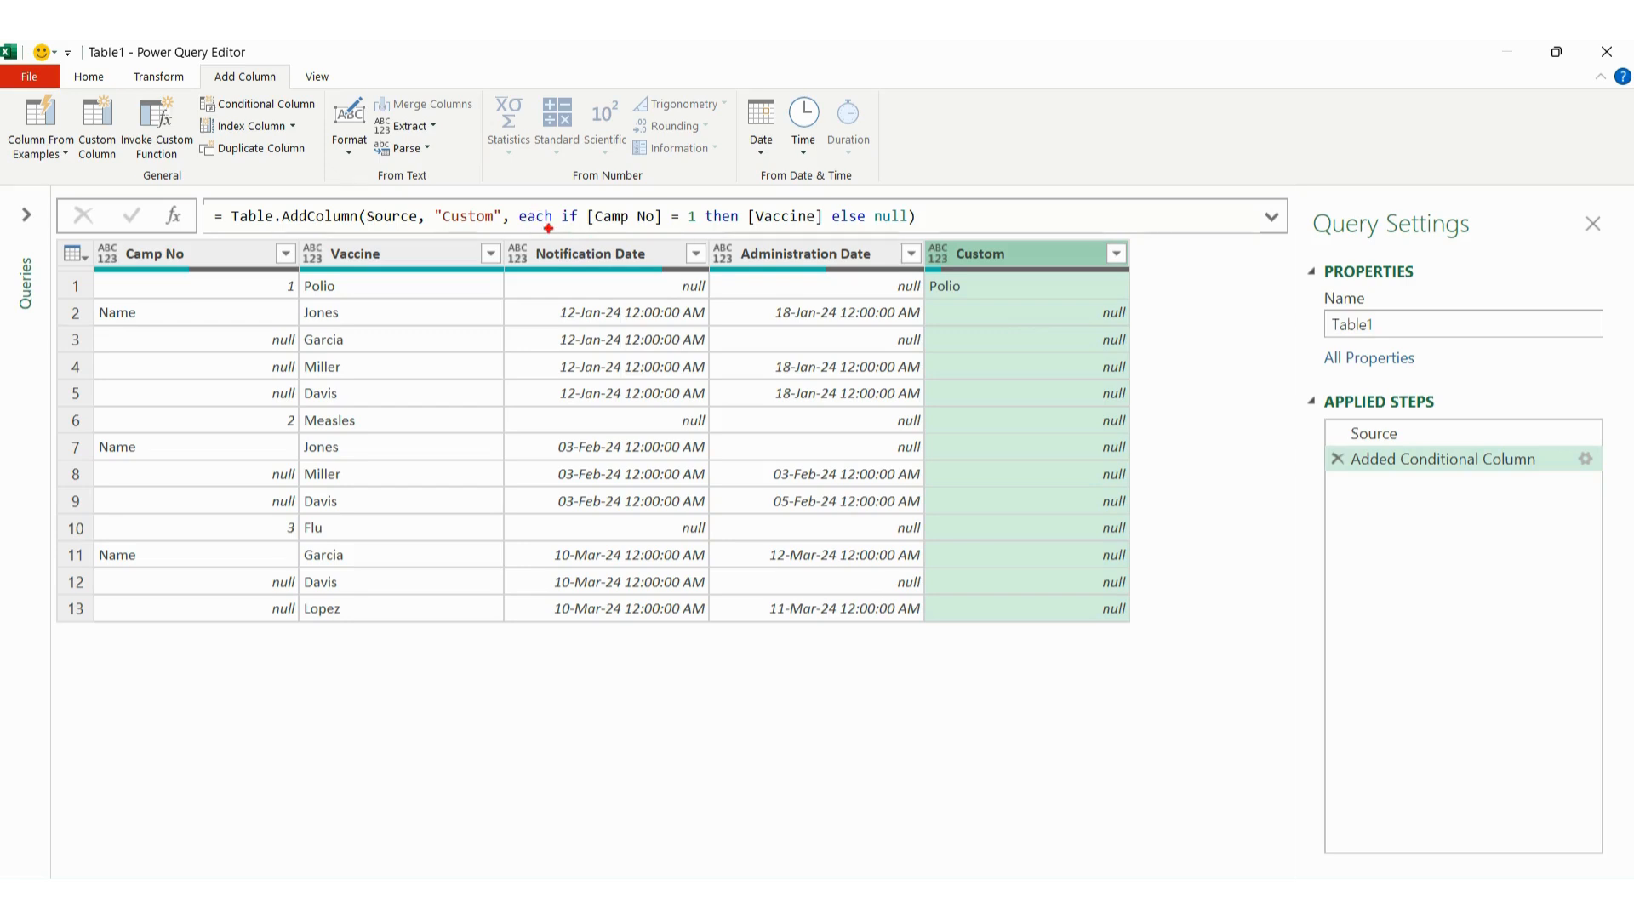
{"action": "left_click_drag", "start_coordinate": [595, 230], "coordinate": [921, 232]}
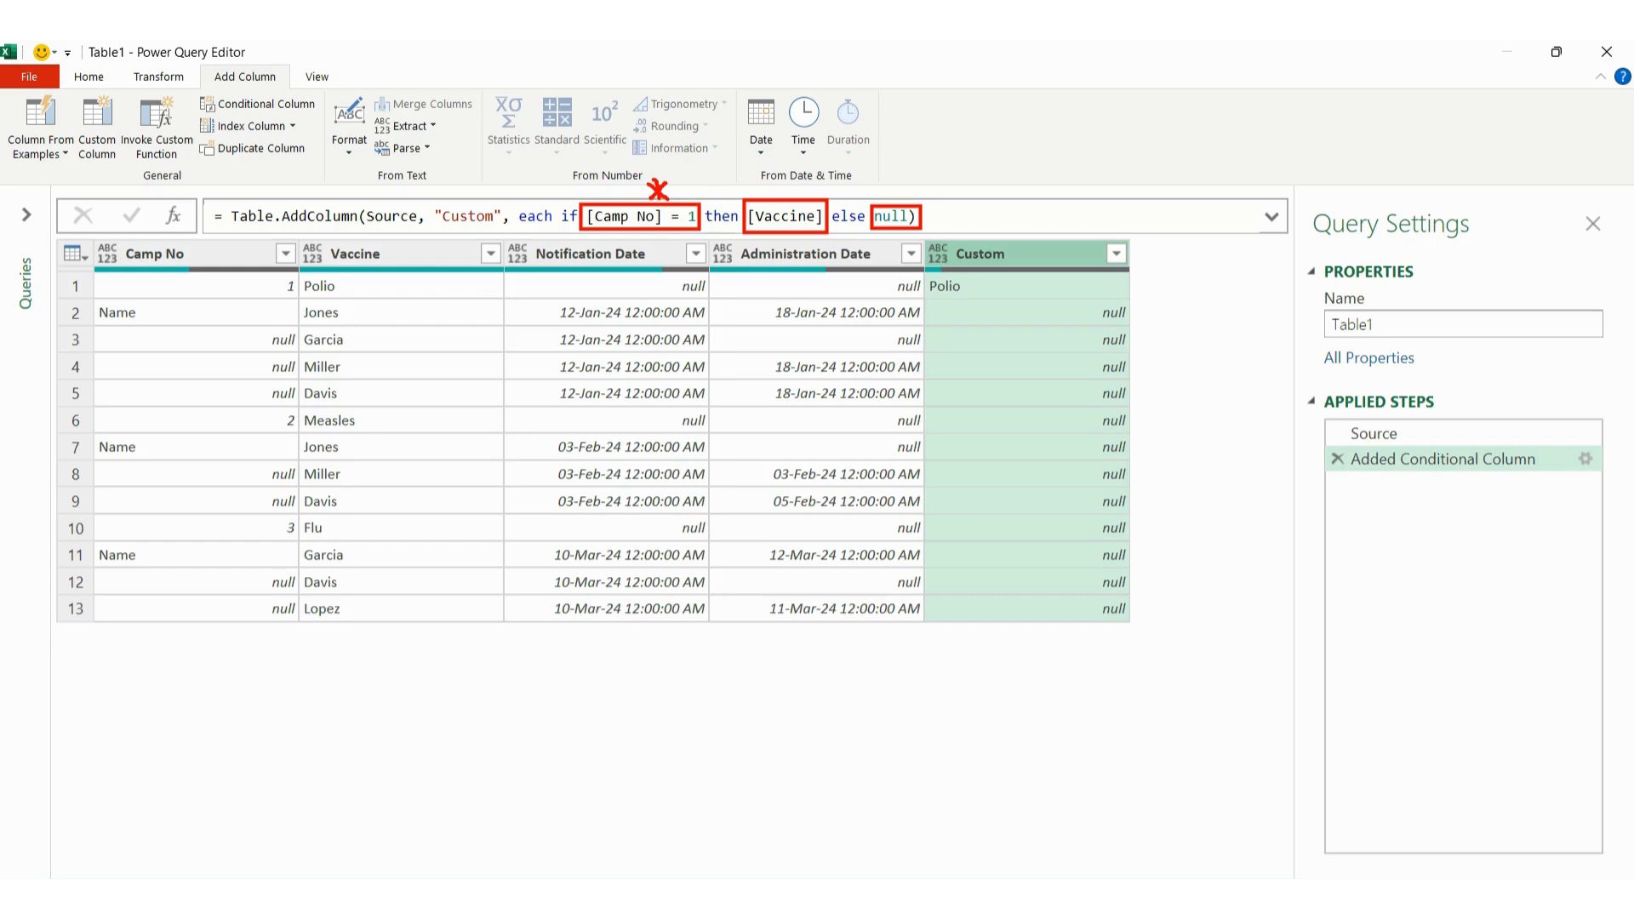
{"action": "key", "text": "Escape"}
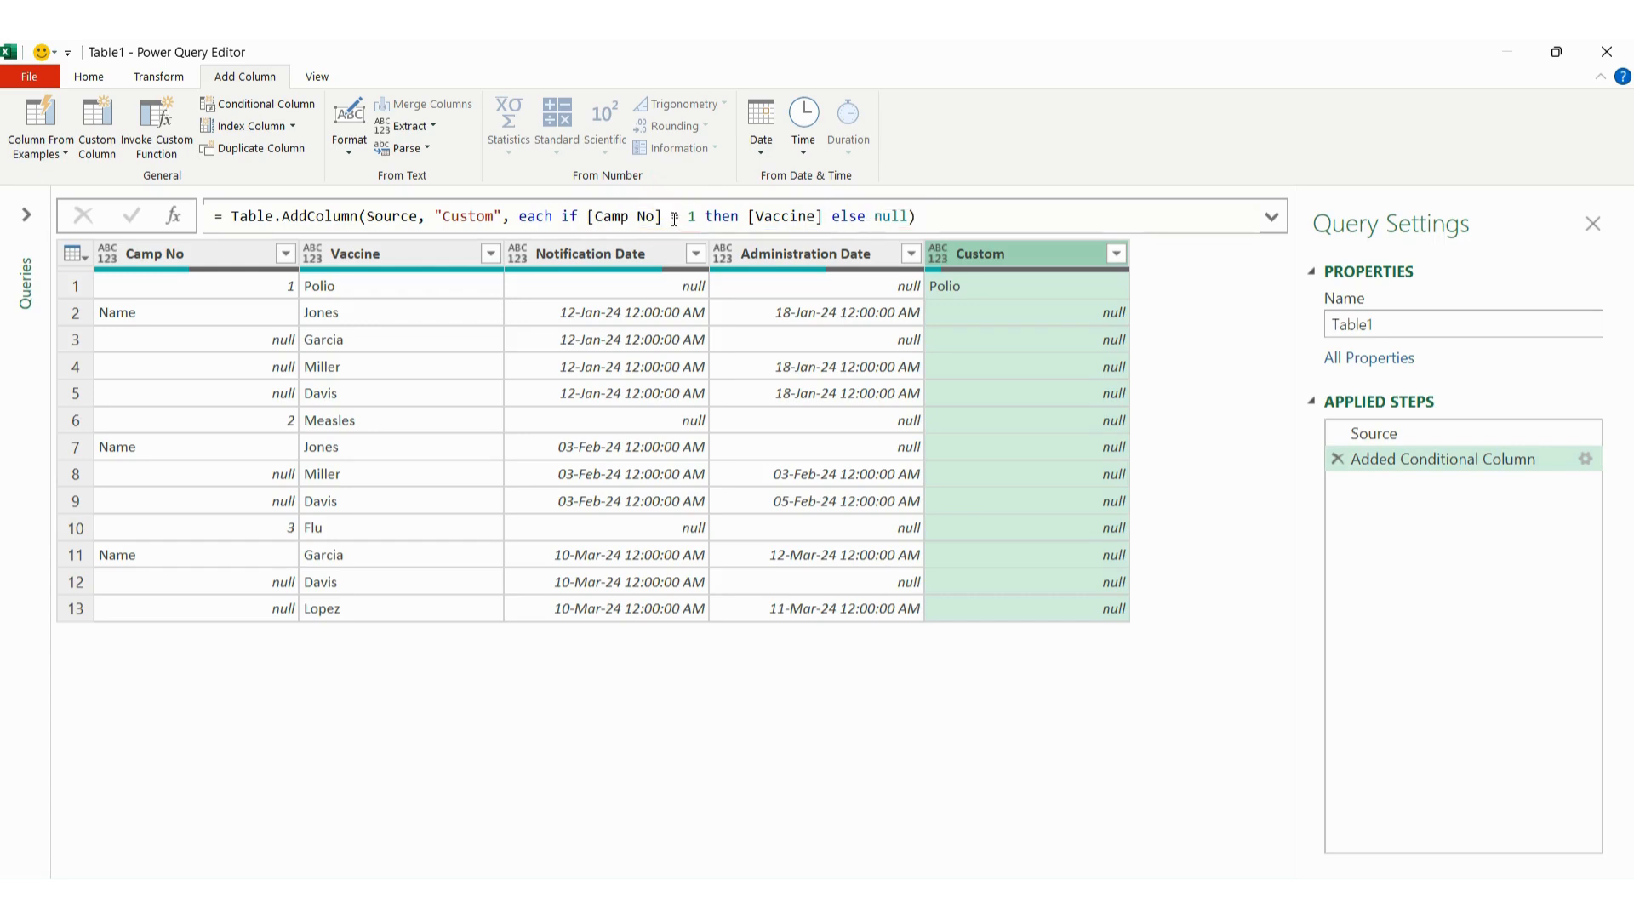
Step: Change the condition in the Custom column's formula to [Camp No] is number and apply it
{"action": "left_click", "coordinate": [674, 218]}
{"action": "key", "text": "Delete"}
{"action": "key", "text": "Delete"}
{"action": "key", "text": "Delete"}
{"action": "key", "text": "Delete"}
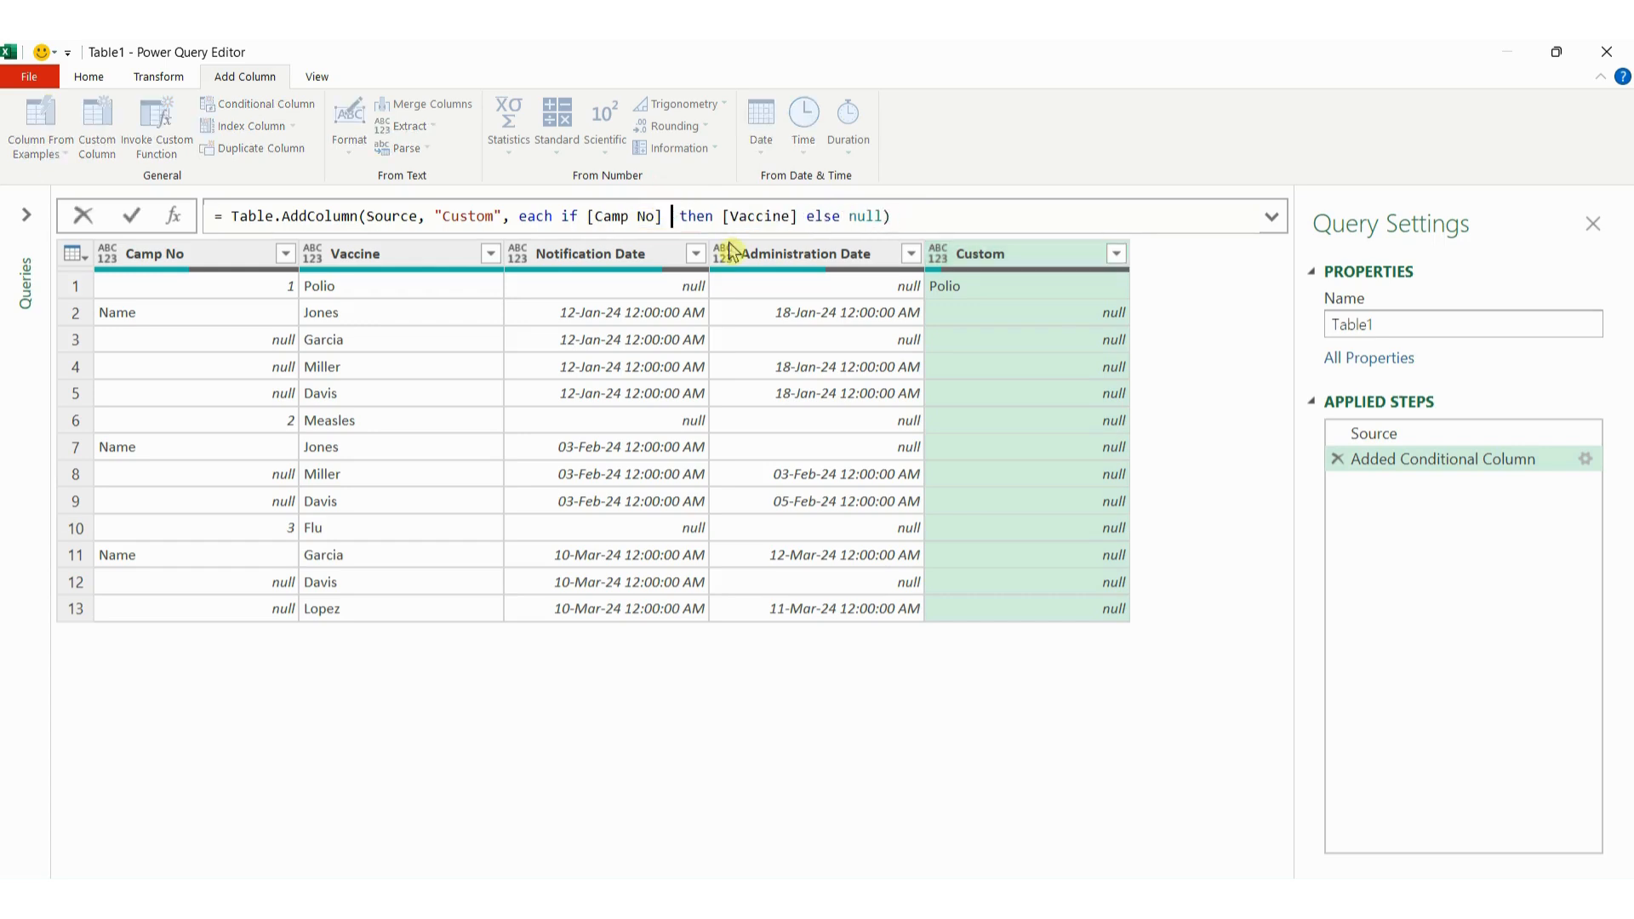
{"action": "type", "text": "is numb"}
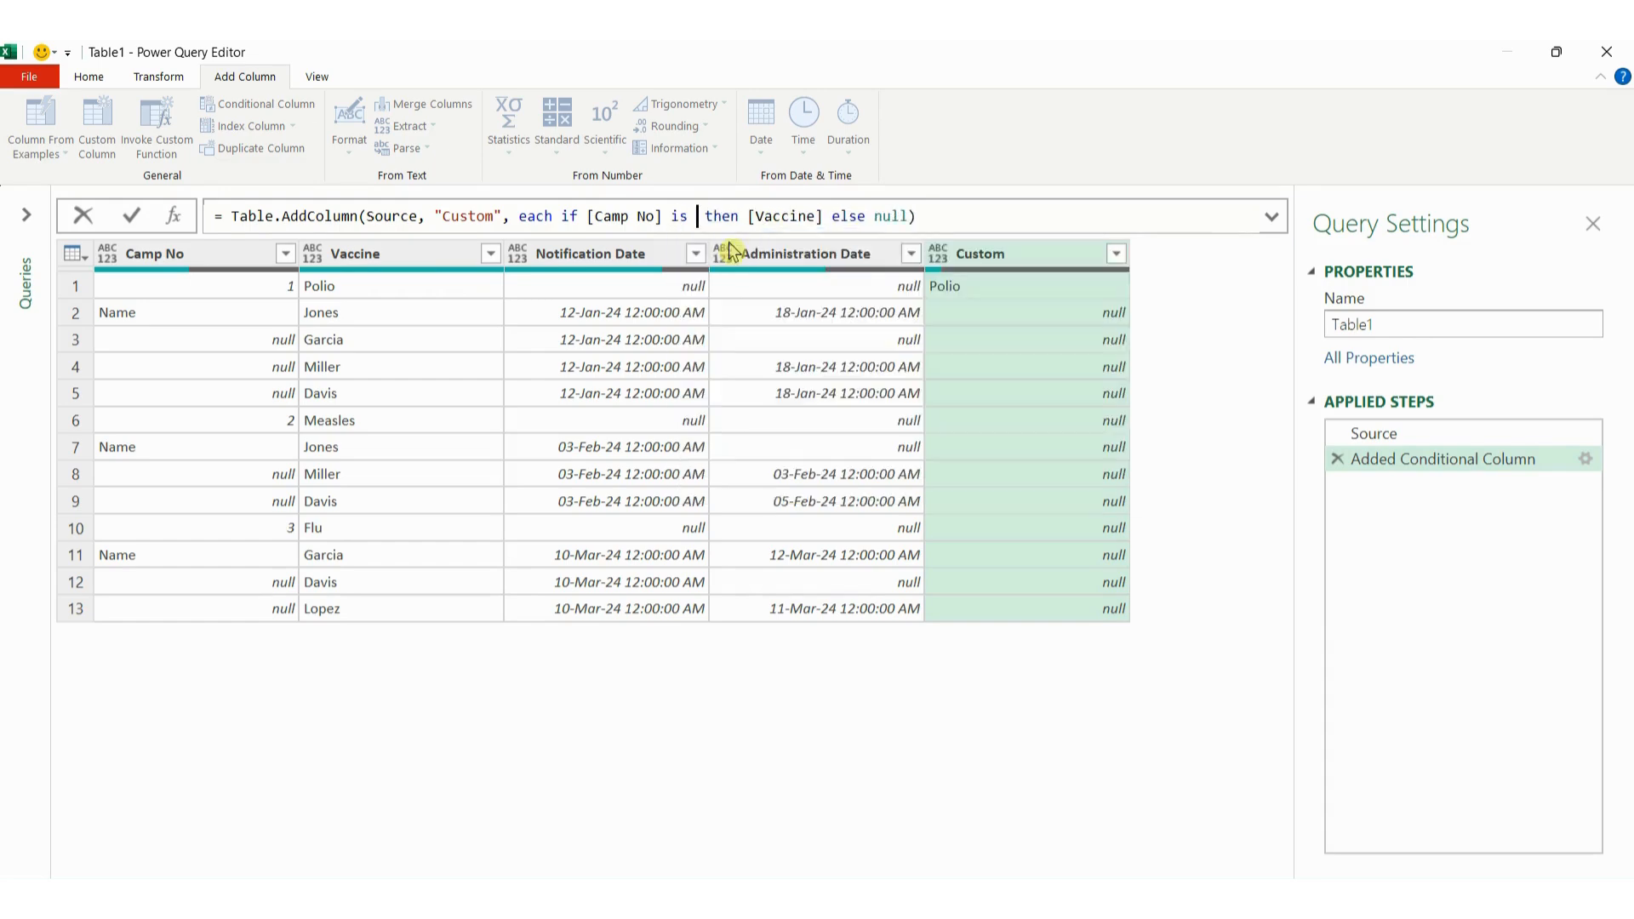
{"action": "type", "text": "er"}
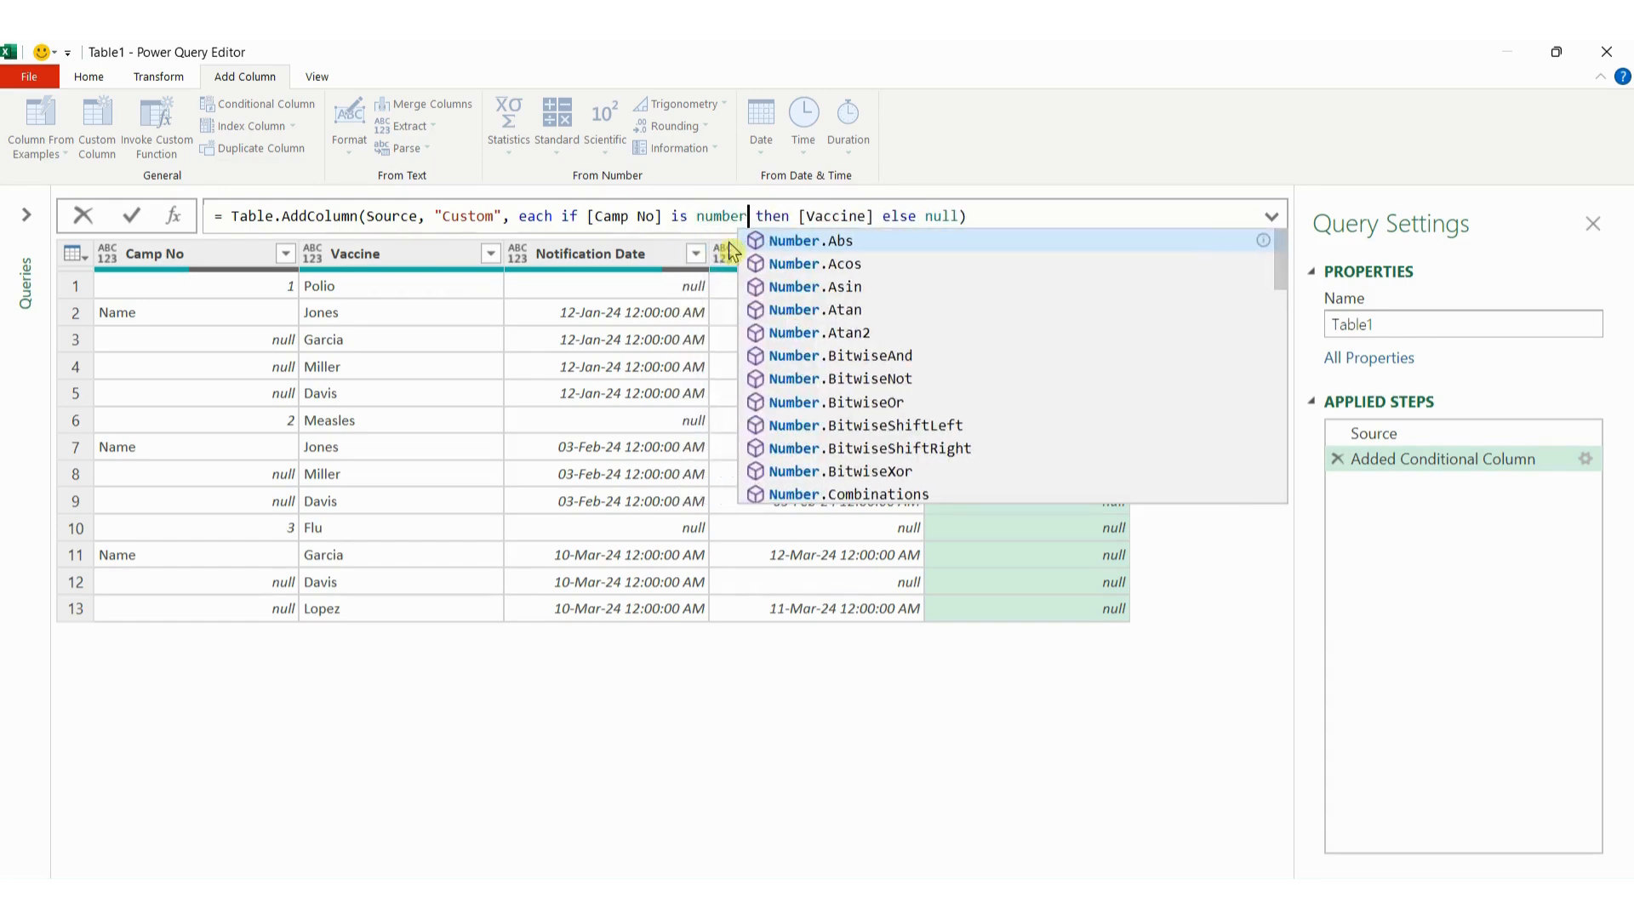
{"action": "left_click", "coordinate": [978, 218]}
{"action": "key", "text": "Return"}
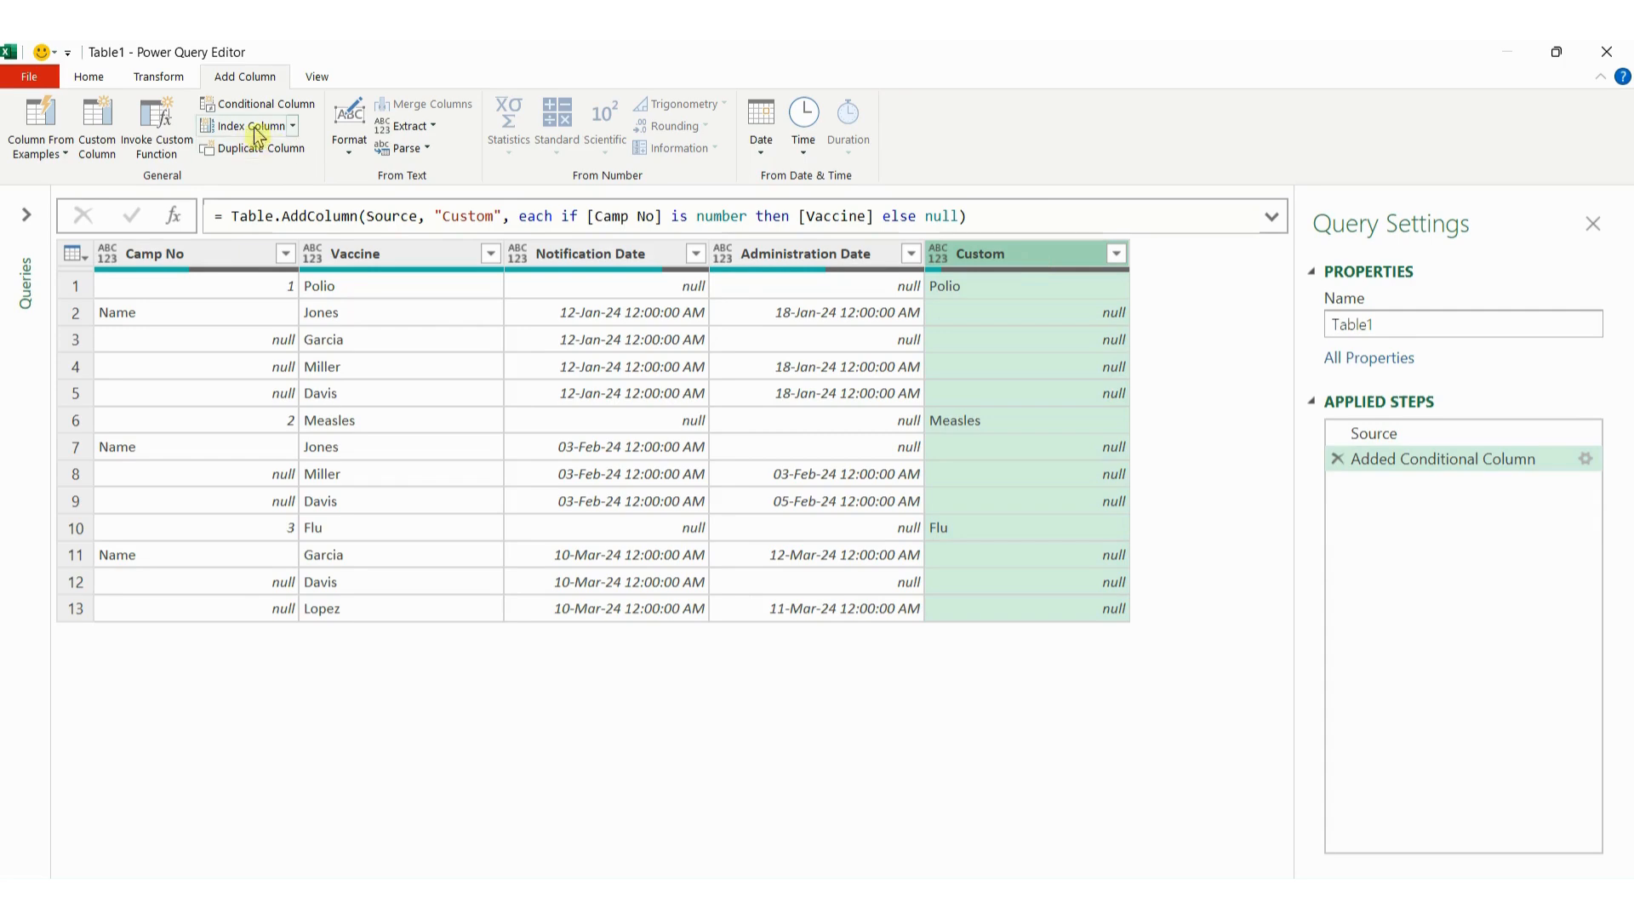
Step: Fill the Custom column's values down and rename the resulting applied step as Main
{"action": "left_click", "coordinate": [159, 77]}
{"action": "left_click", "coordinate": [375, 127]}
{"action": "left_click", "coordinate": [381, 151]}
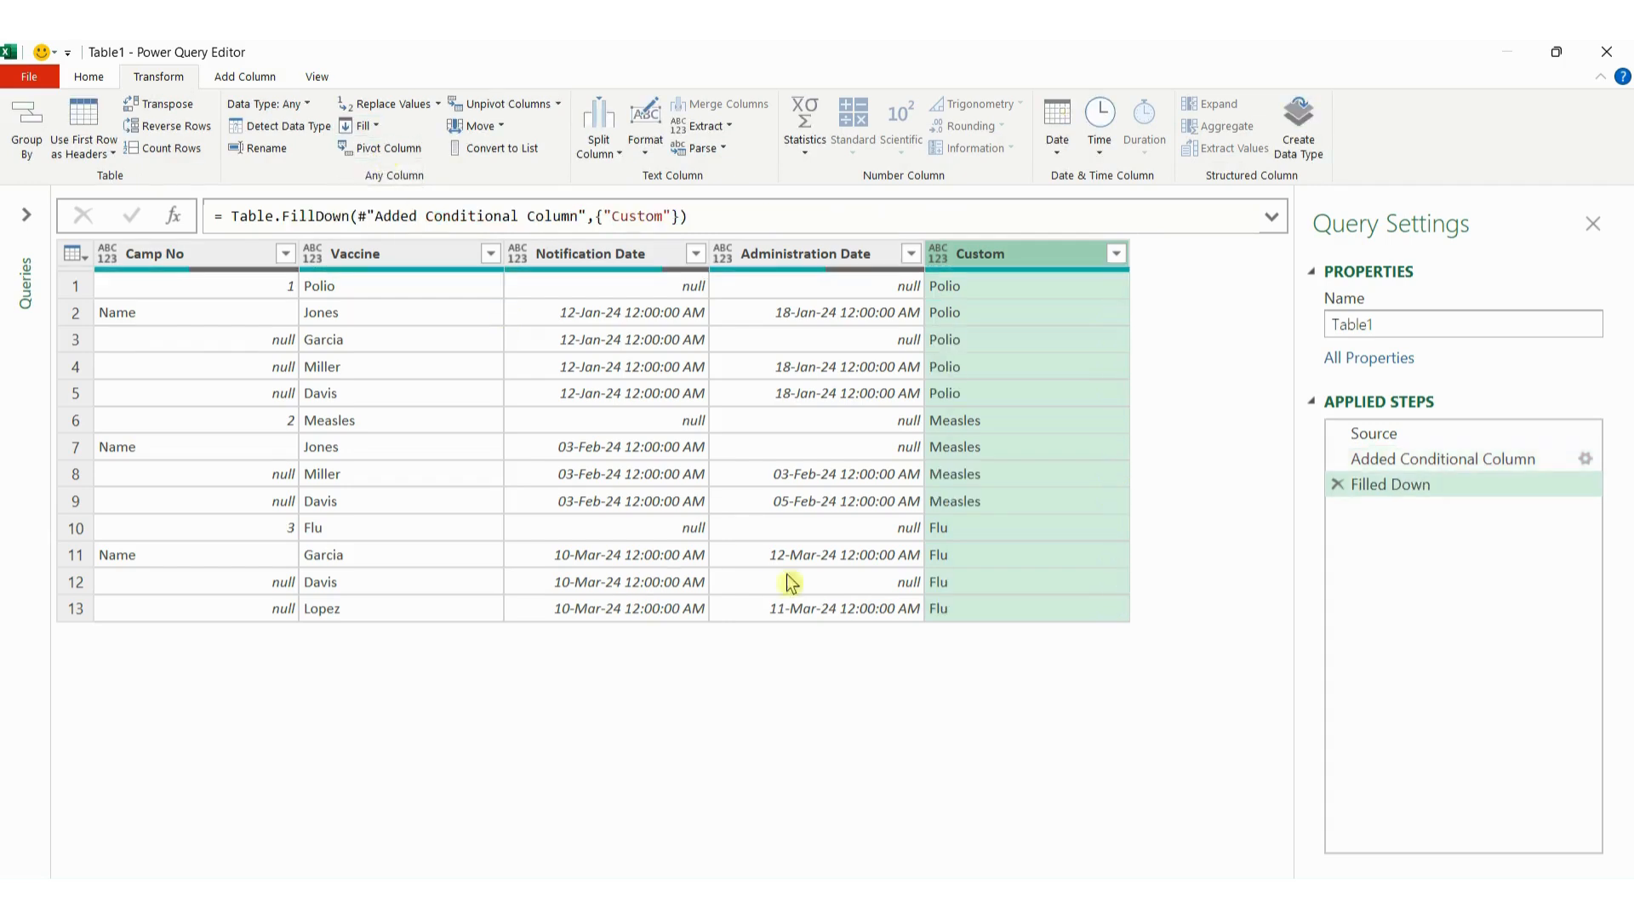
{"action": "double_click", "coordinate": [1400, 490]}
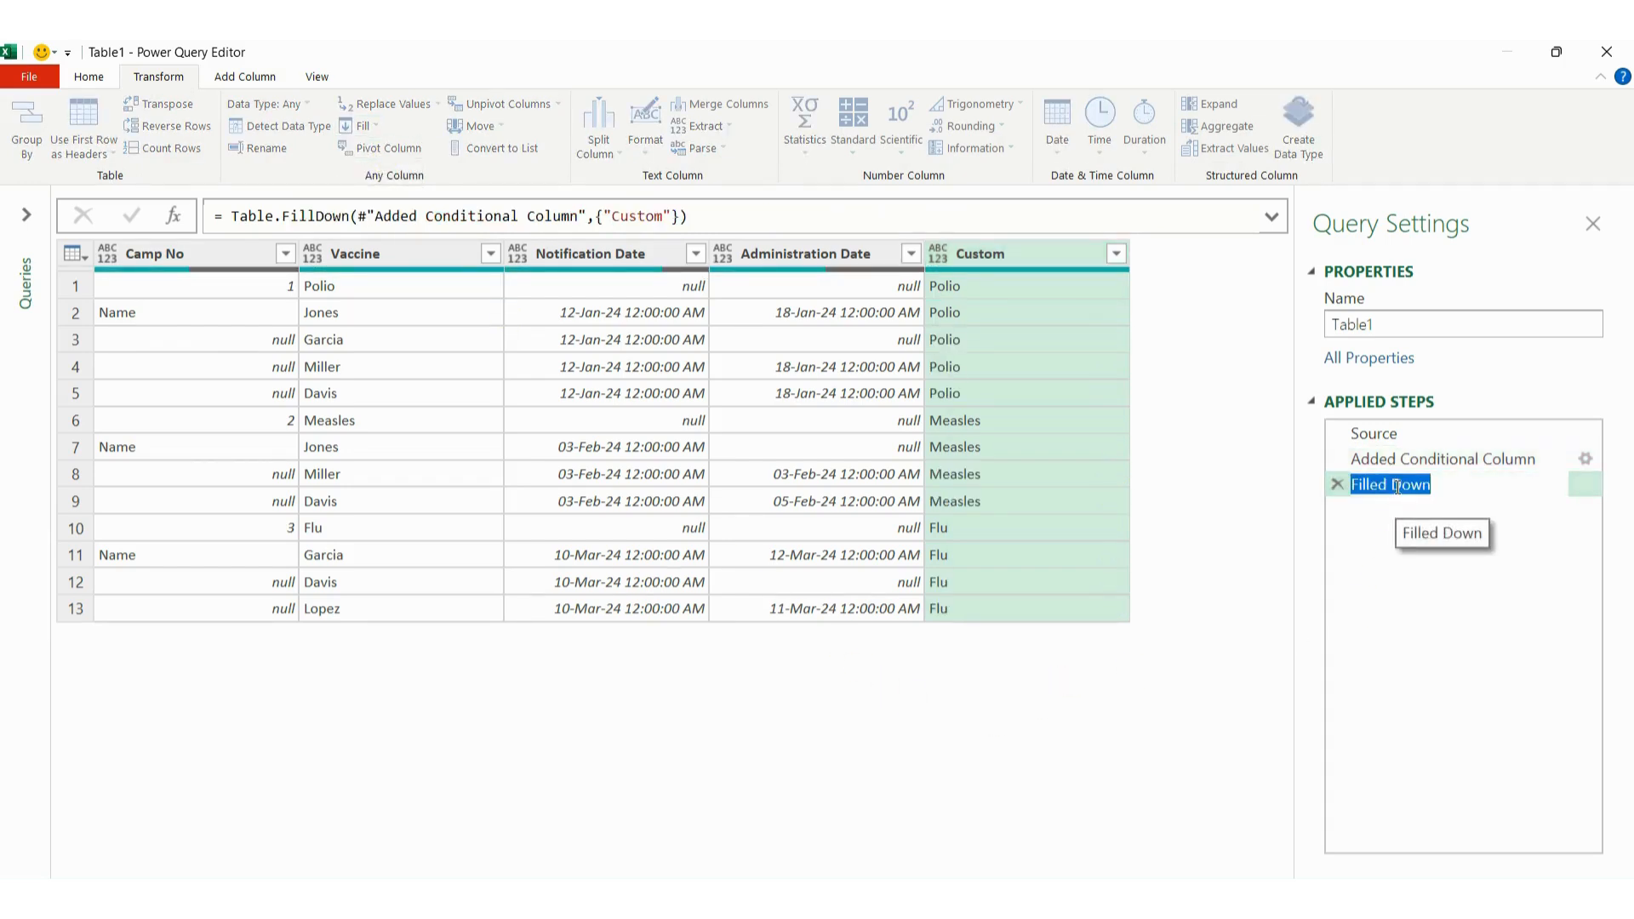
{"action": "type", "text": "Main"}
{"action": "key", "text": "Return"}
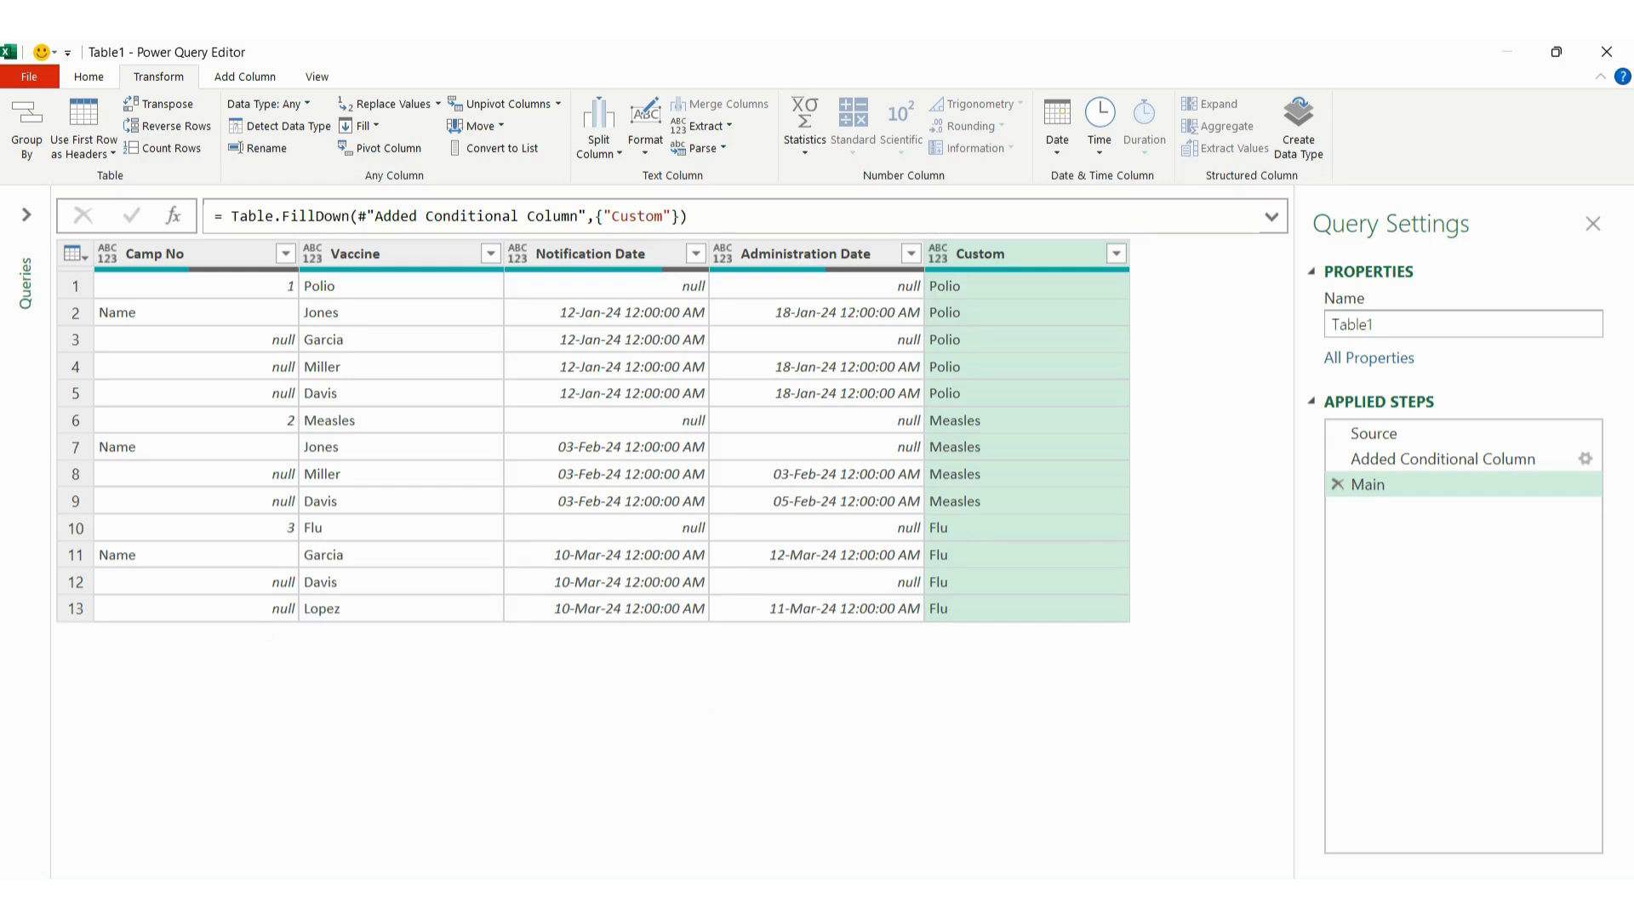
{"action": "left_click", "coordinate": [460, 899]}
{"action": "left_click", "coordinate": [418, 259]}
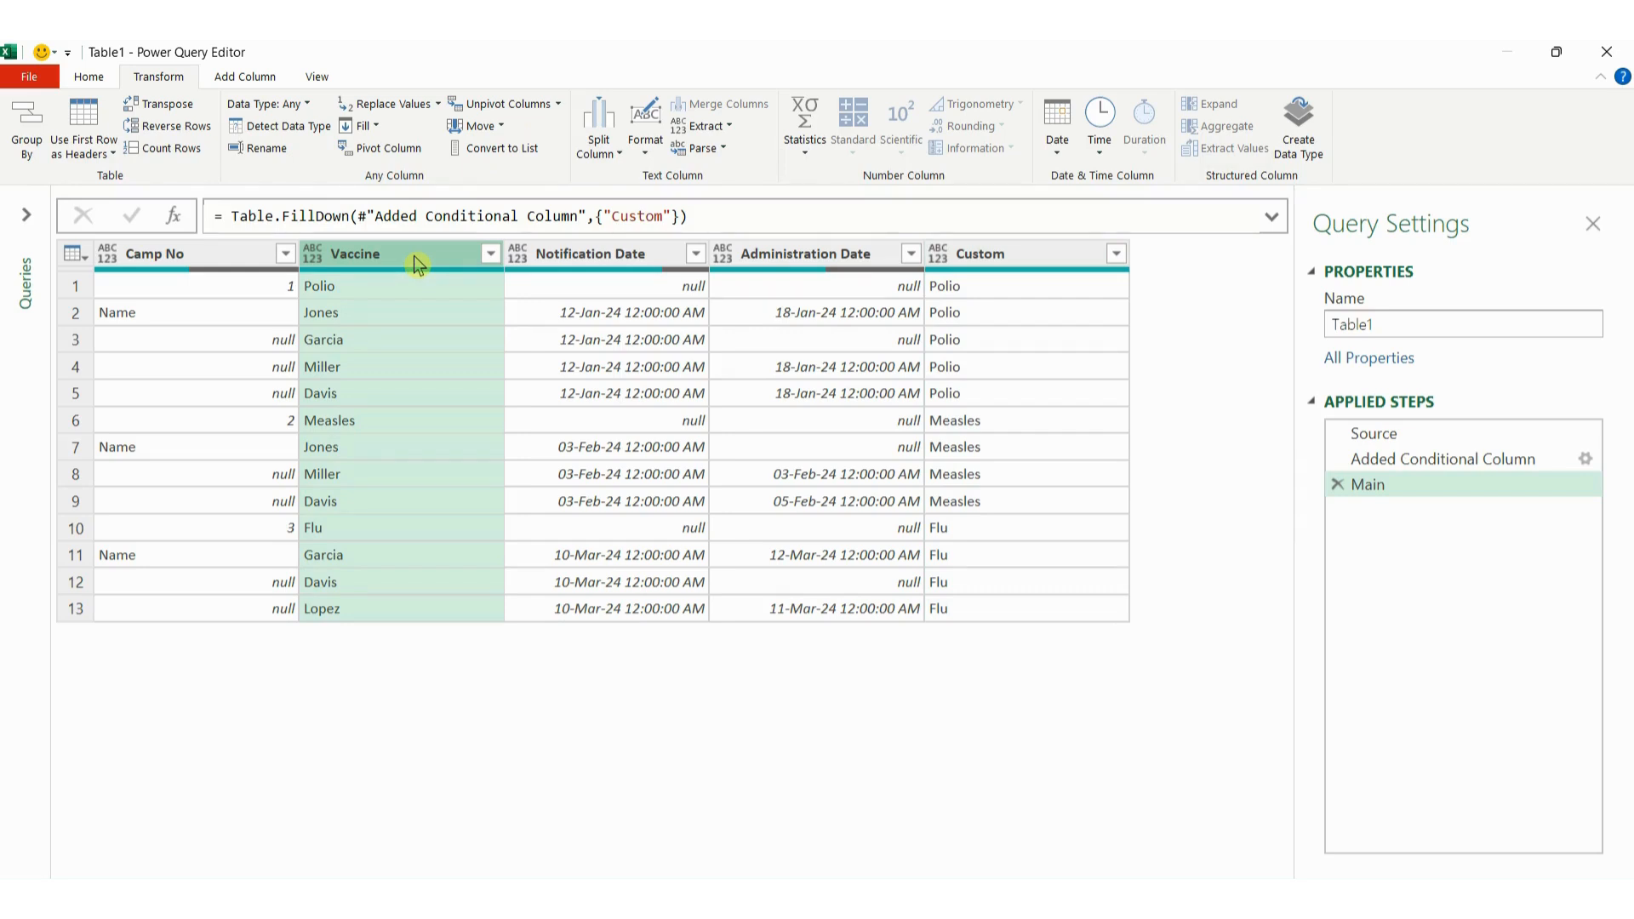
{"action": "left_click", "coordinate": [285, 254]}
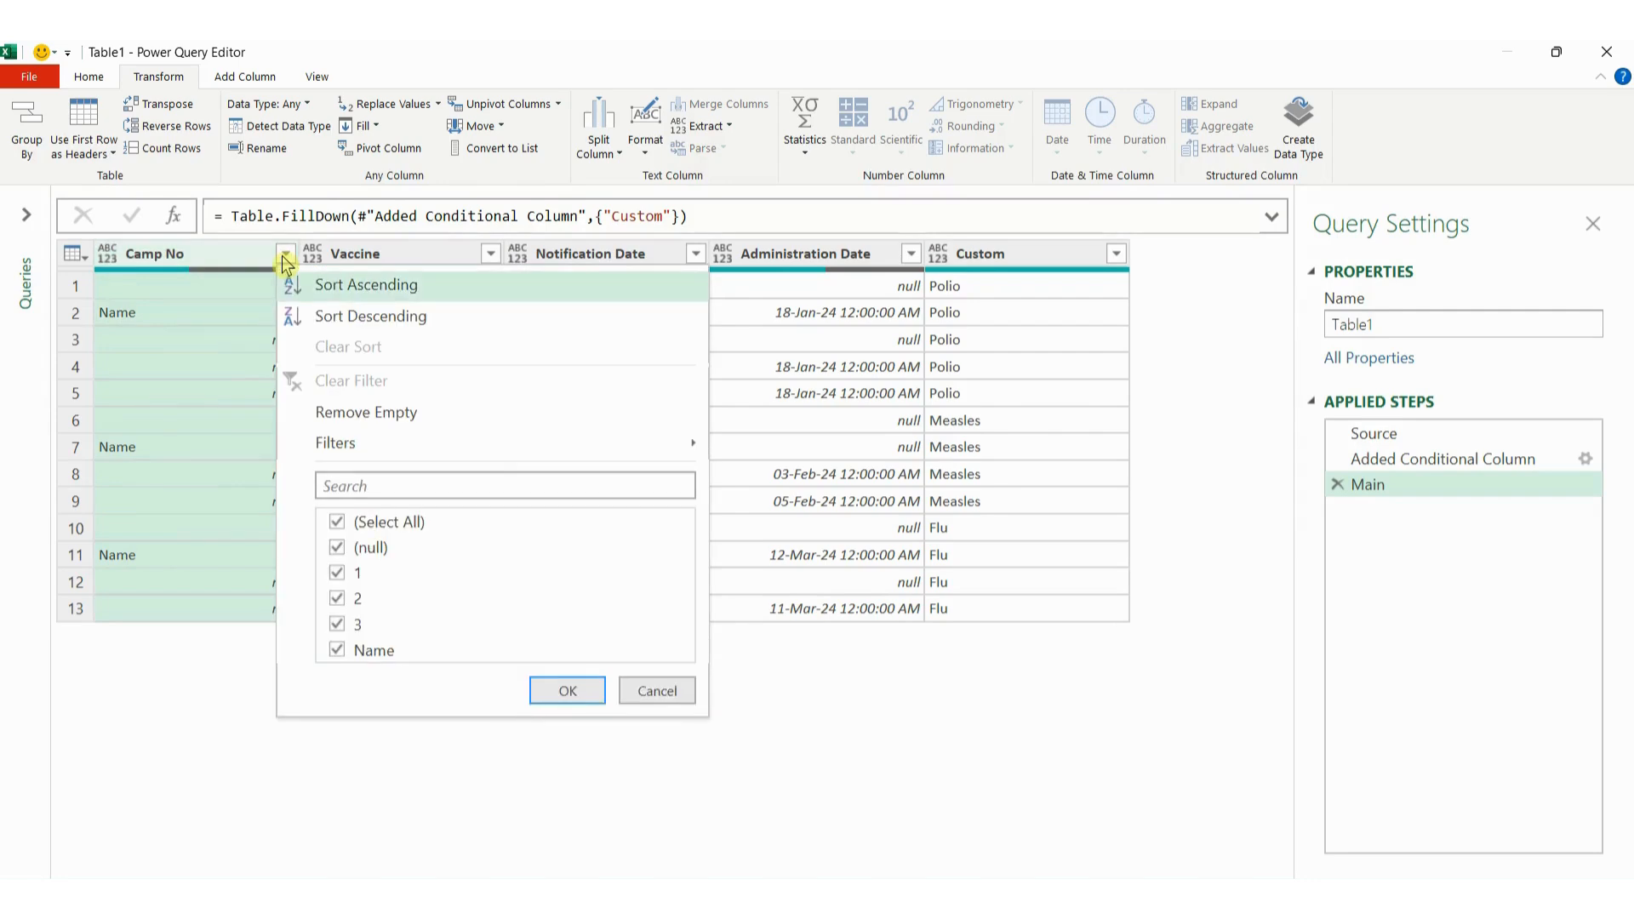
{"action": "left_click", "coordinate": [338, 522]}
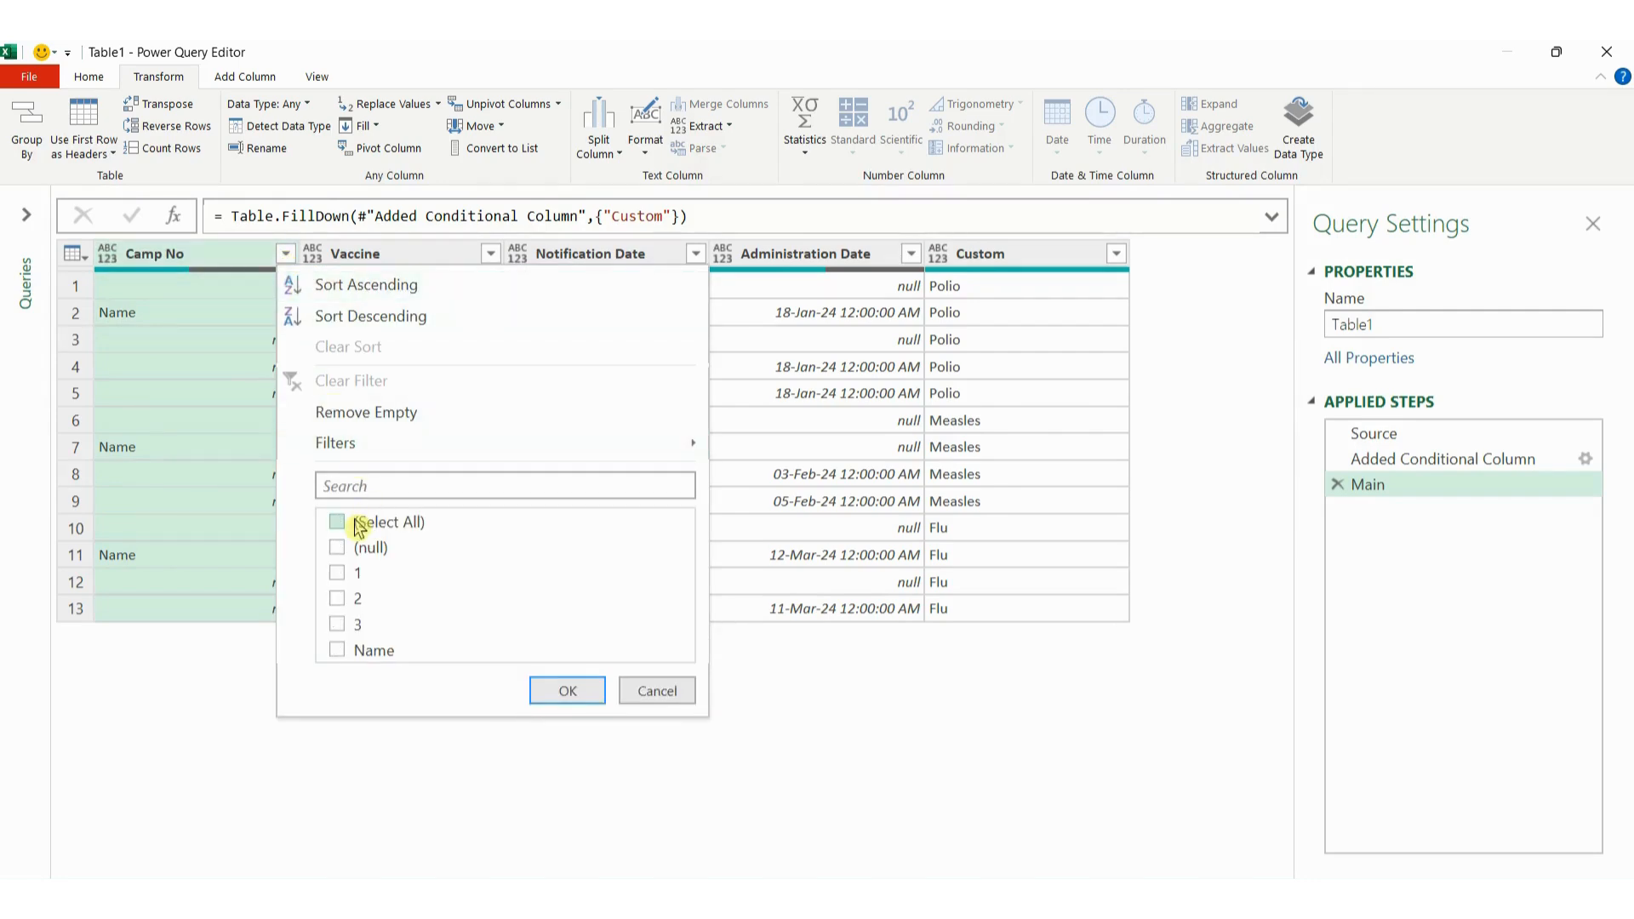
{"action": "left_click", "coordinate": [223, 704]}
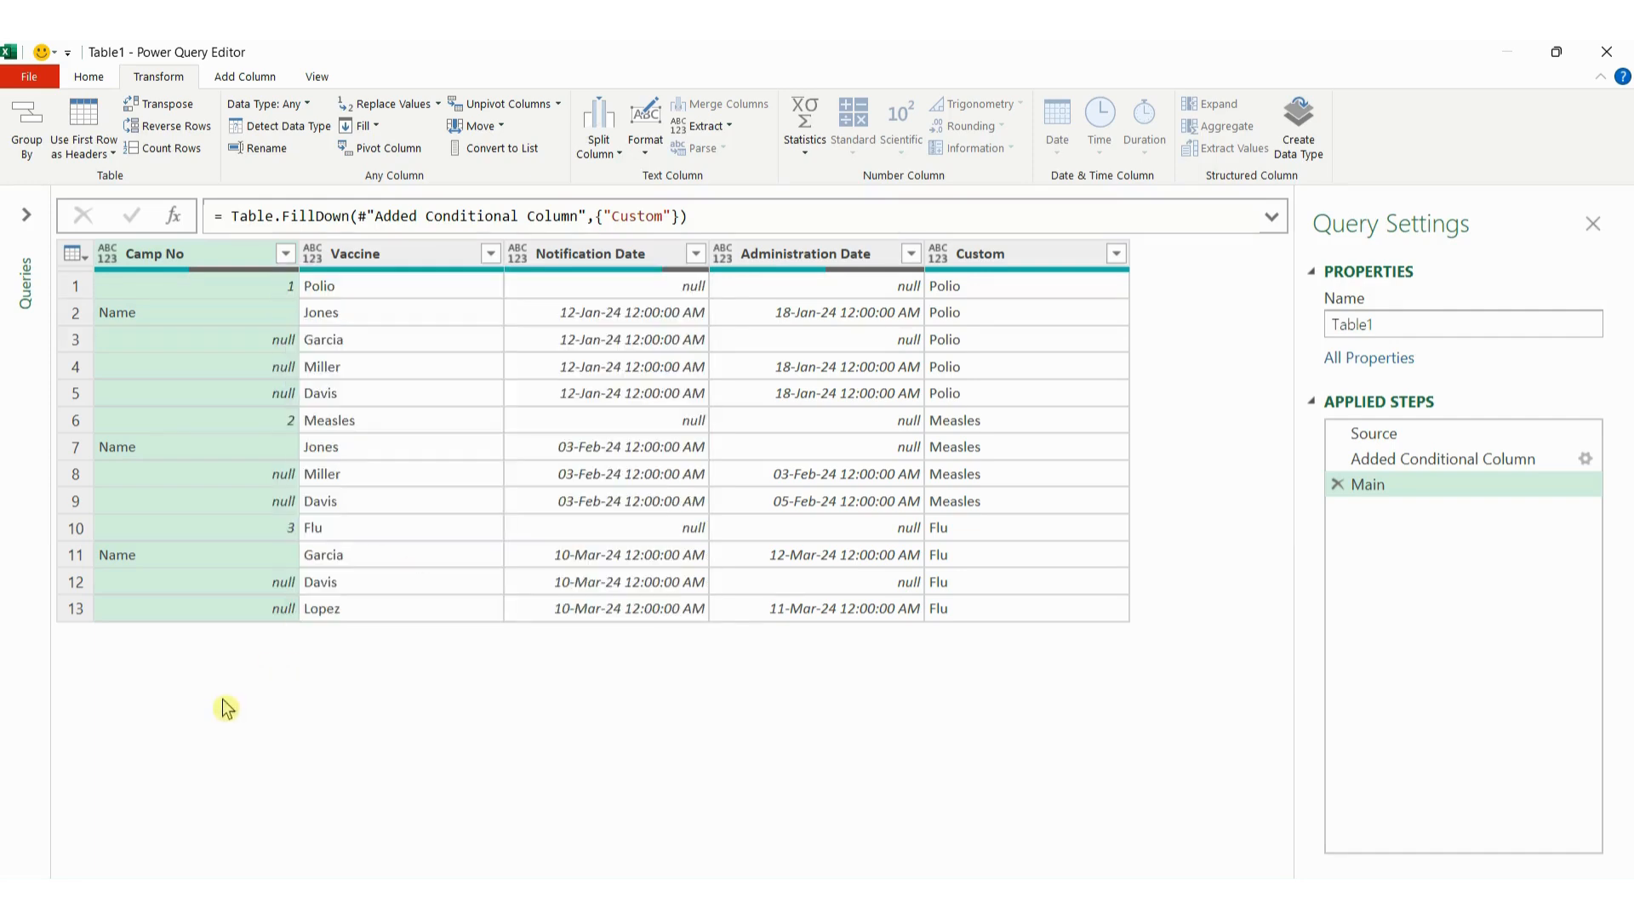
Step: Filter the Camp No column to keep only the rows with value 1
{"action": "left_click", "coordinate": [285, 253]}
{"action": "left_click", "coordinate": [338, 521]}
{"action": "left_click", "coordinate": [338, 573]}
{"action": "left_click", "coordinate": [567, 691]}
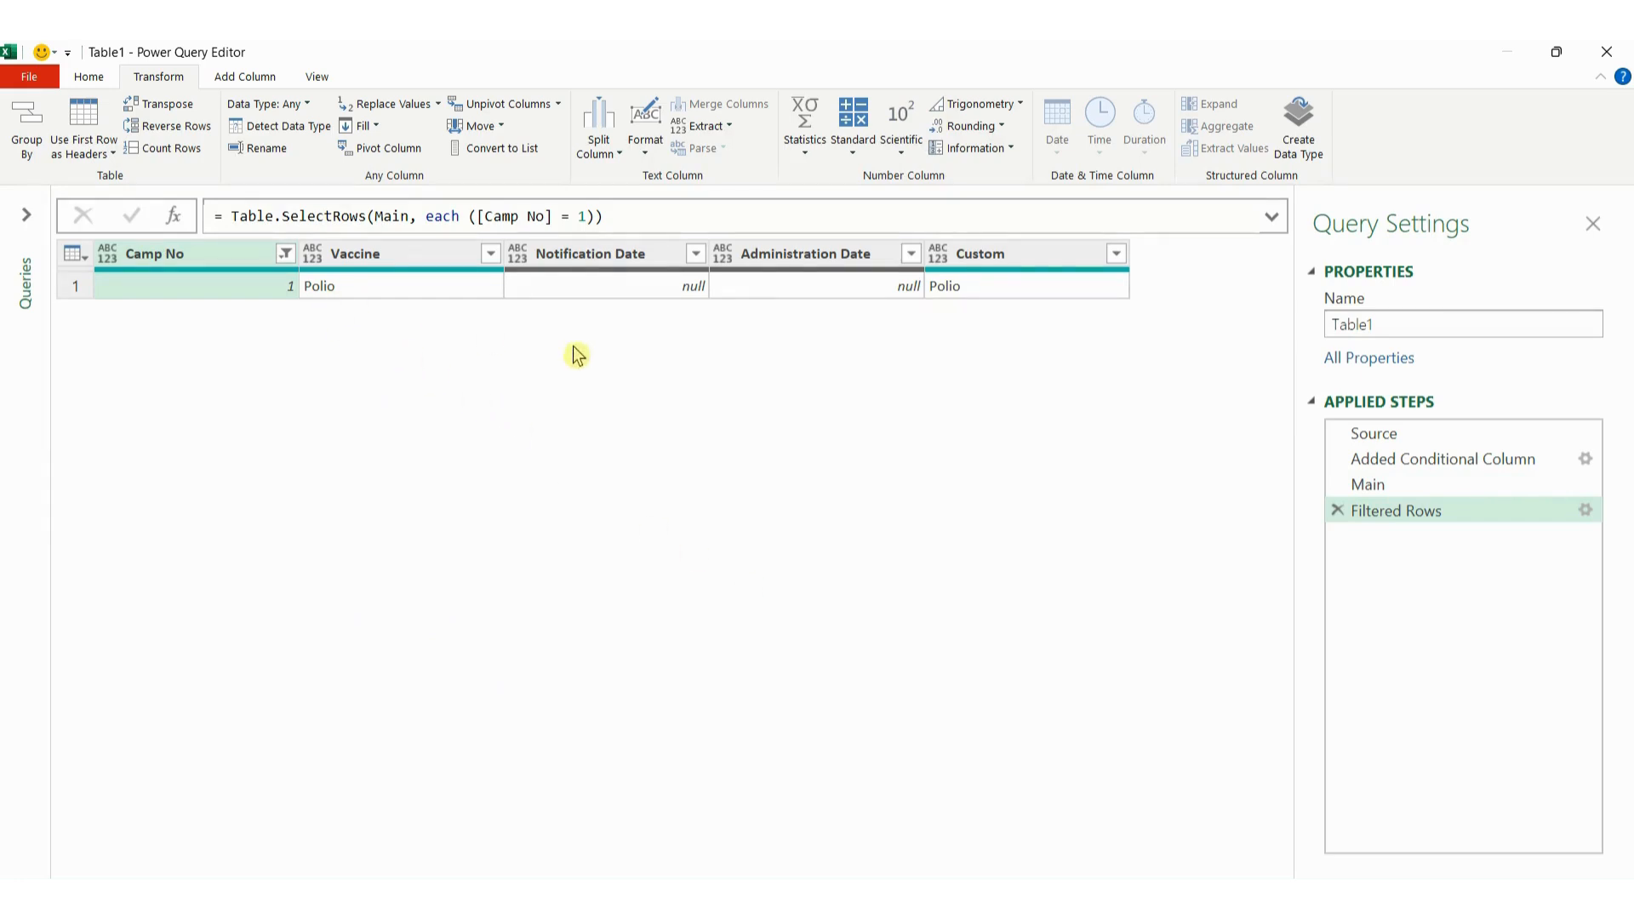
Step: Change the row filter's condition in the Filtered Rows formula to [Camp No] is number and apply it
{"action": "left_click", "coordinate": [588, 216]}
{"action": "key", "text": "BackSpace"}
{"action": "key", "text": "BackSpace"}
{"action": "key", "text": "BackSpace"}
{"action": "type", "text": "is num"}
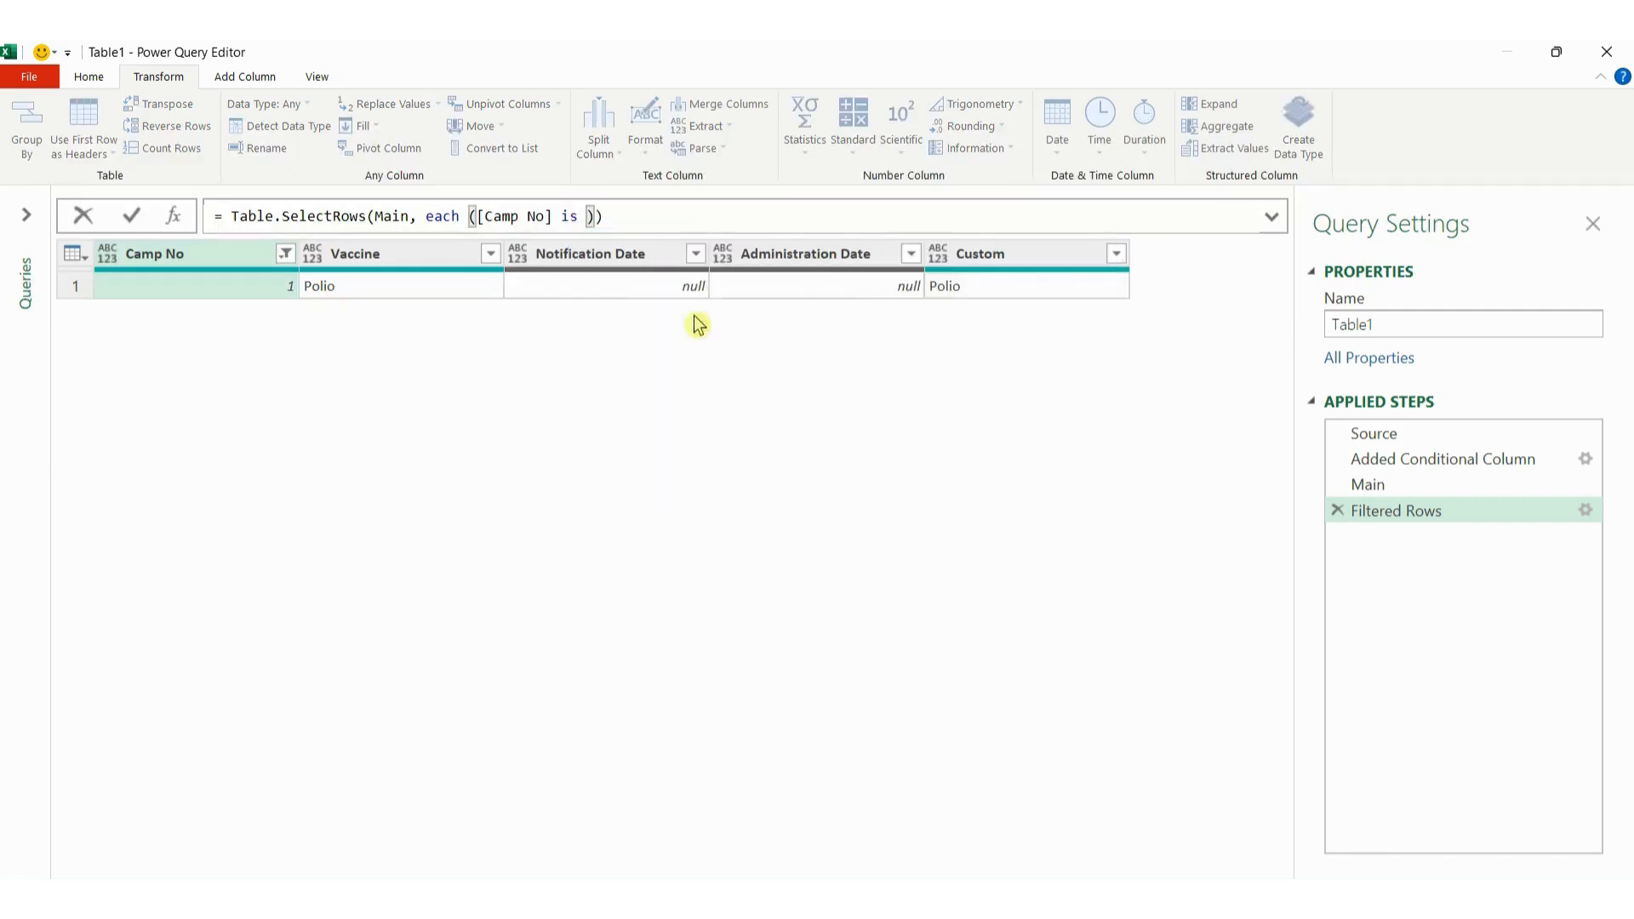
{"action": "type", "text": "ber"}
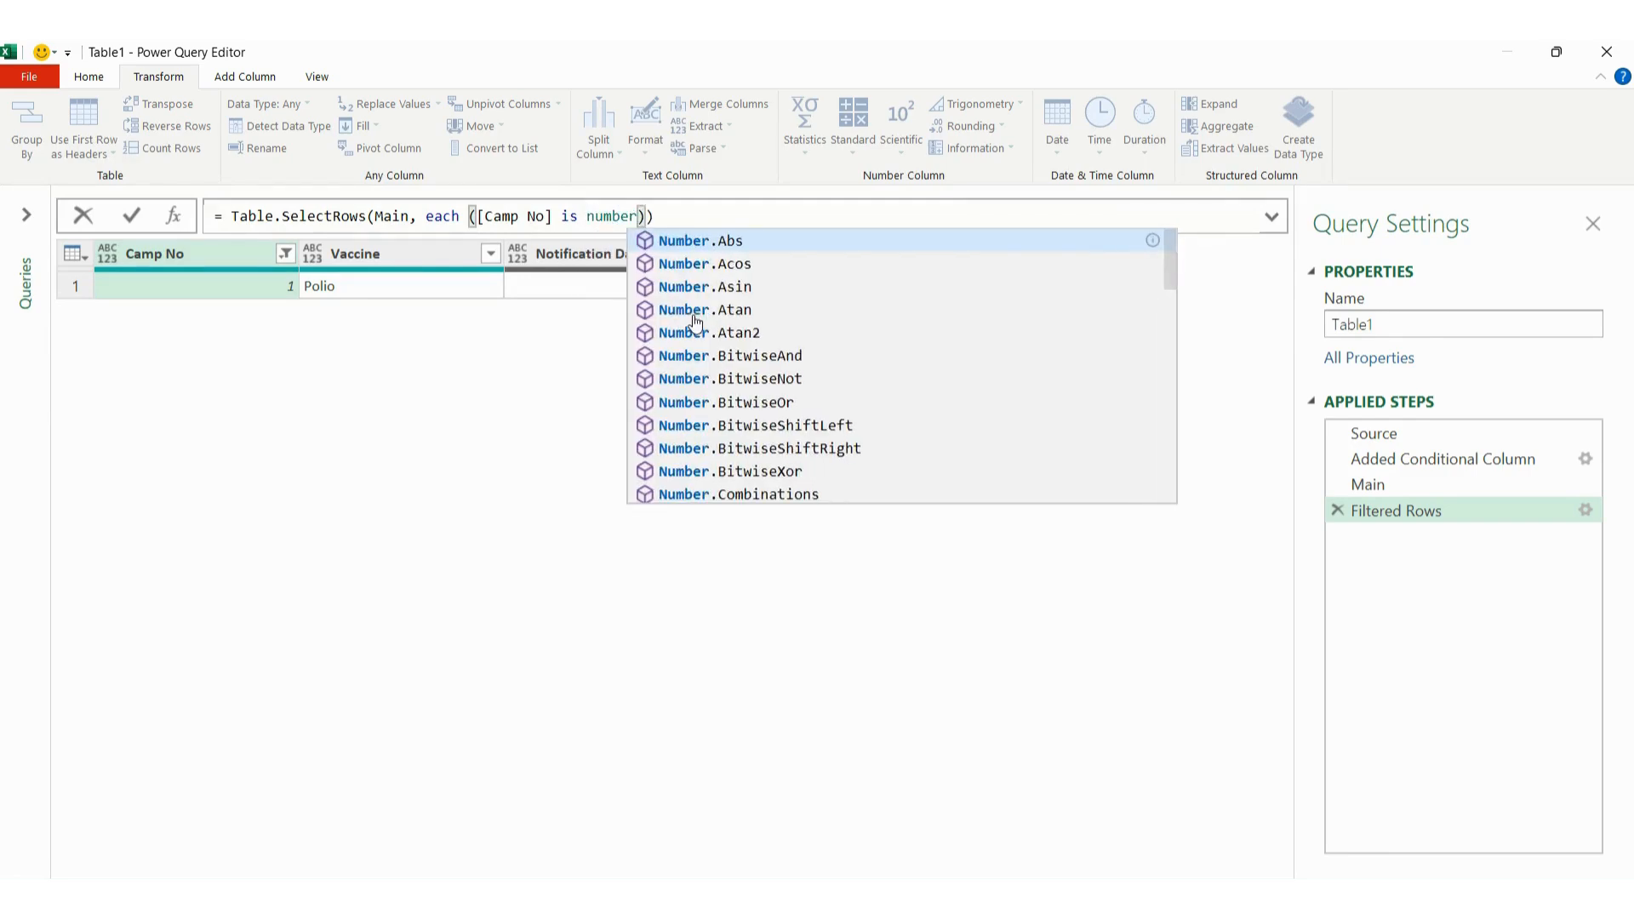
{"action": "key", "text": "Escape"}
{"action": "left_click", "coordinate": [700, 211]}
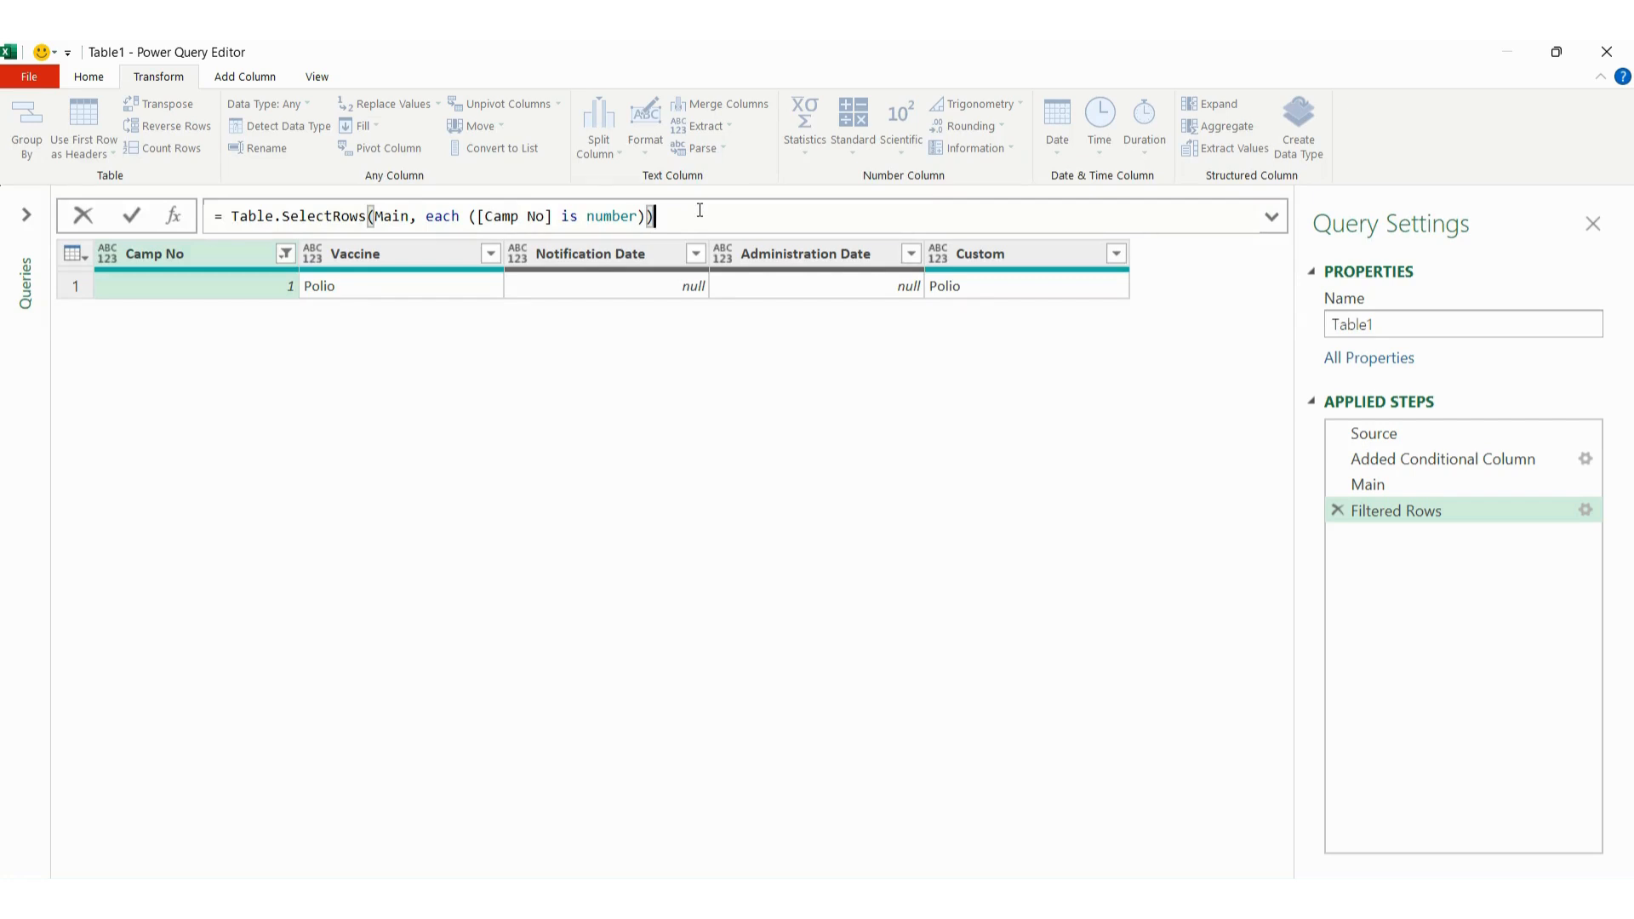
{"action": "key", "text": "Return"}
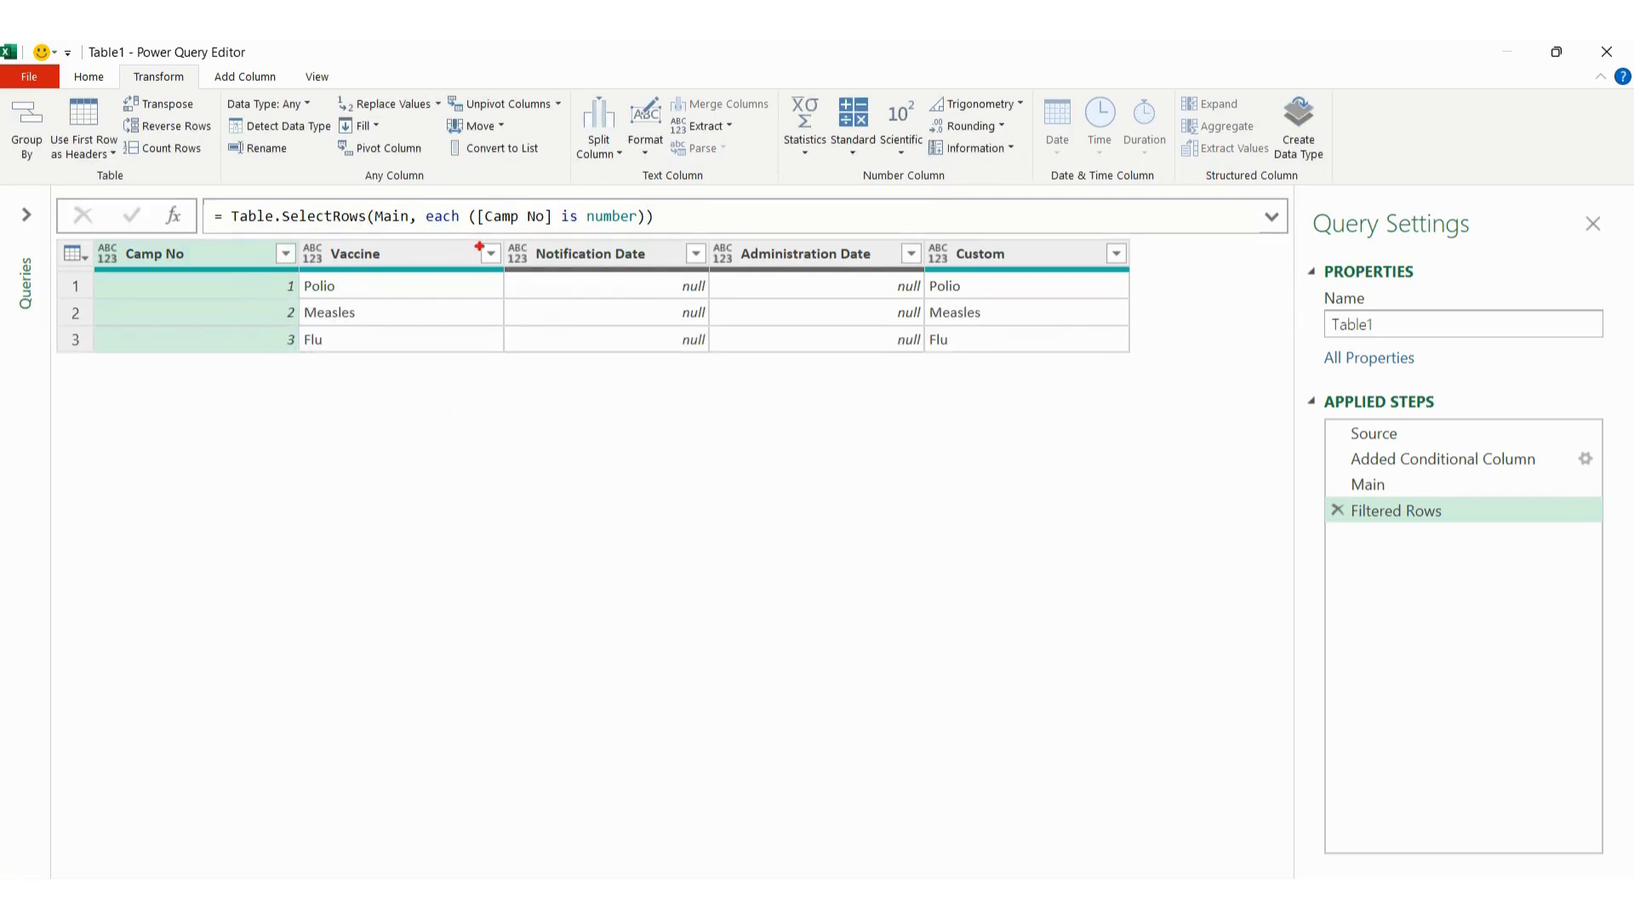
{"action": "left_click_drag", "start_coordinate": [474, 201], "coordinate": [667, 238]}
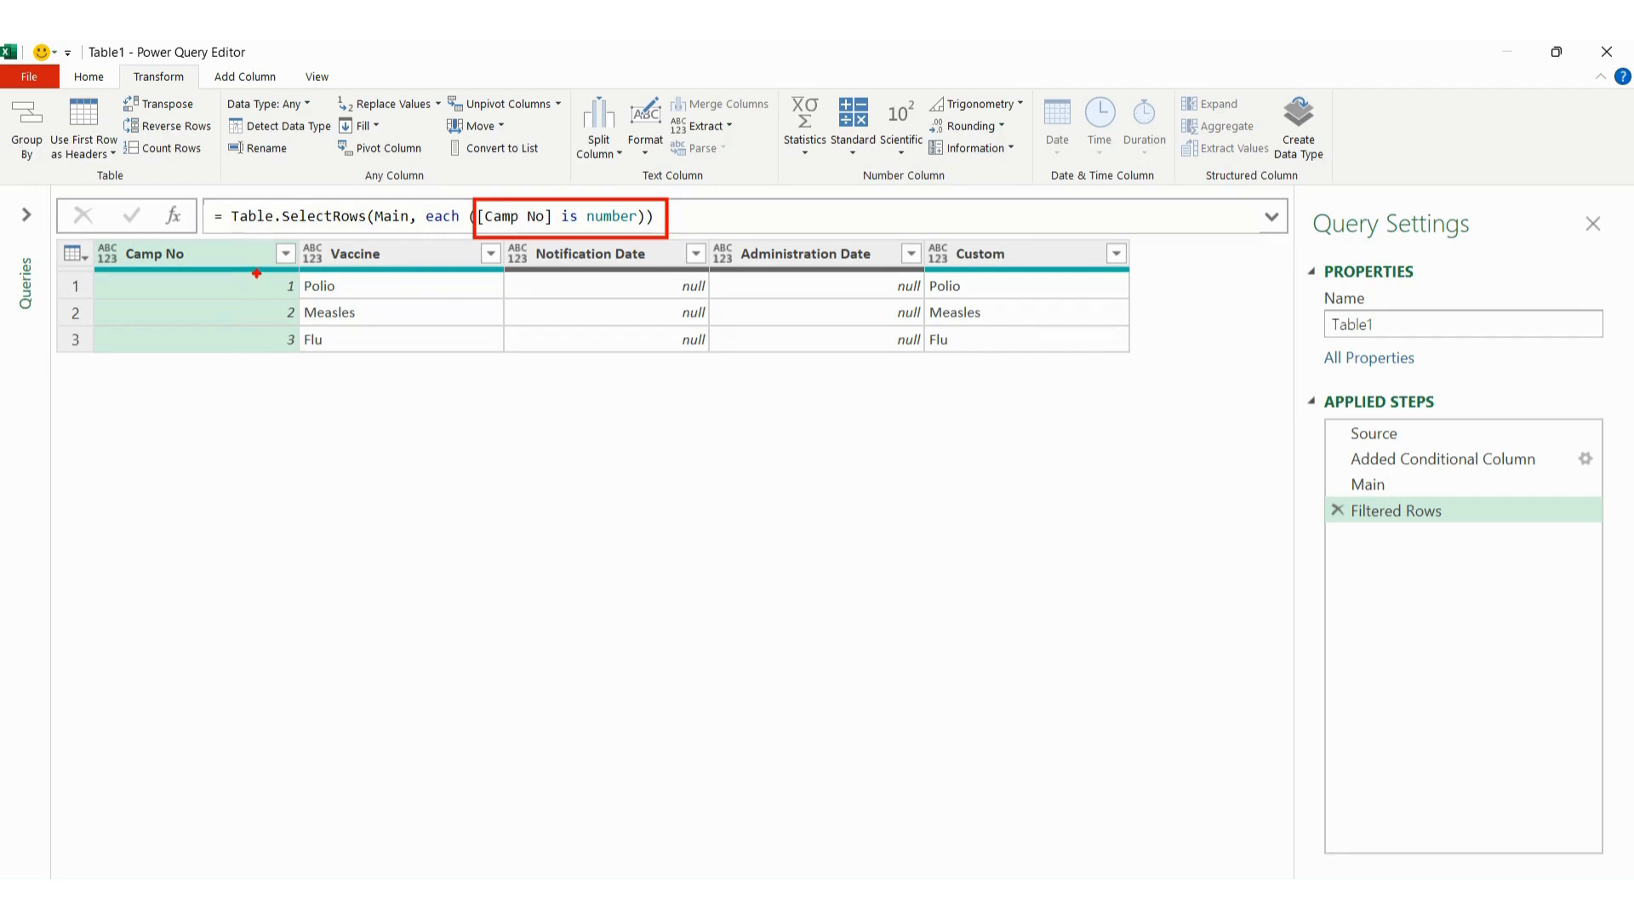
{"action": "mouse_move", "coordinate": [257, 272]}
{"action": "left_mouse_down"}
{"action": "mouse_move", "coordinate": [265, 316]}
{"action": "mouse_move", "coordinate": [314, 355]}
{"action": "mouse_move", "coordinate": [388, 360]}
{"action": "left_mouse_up"}
{"action": "key", "text": "Escape"}
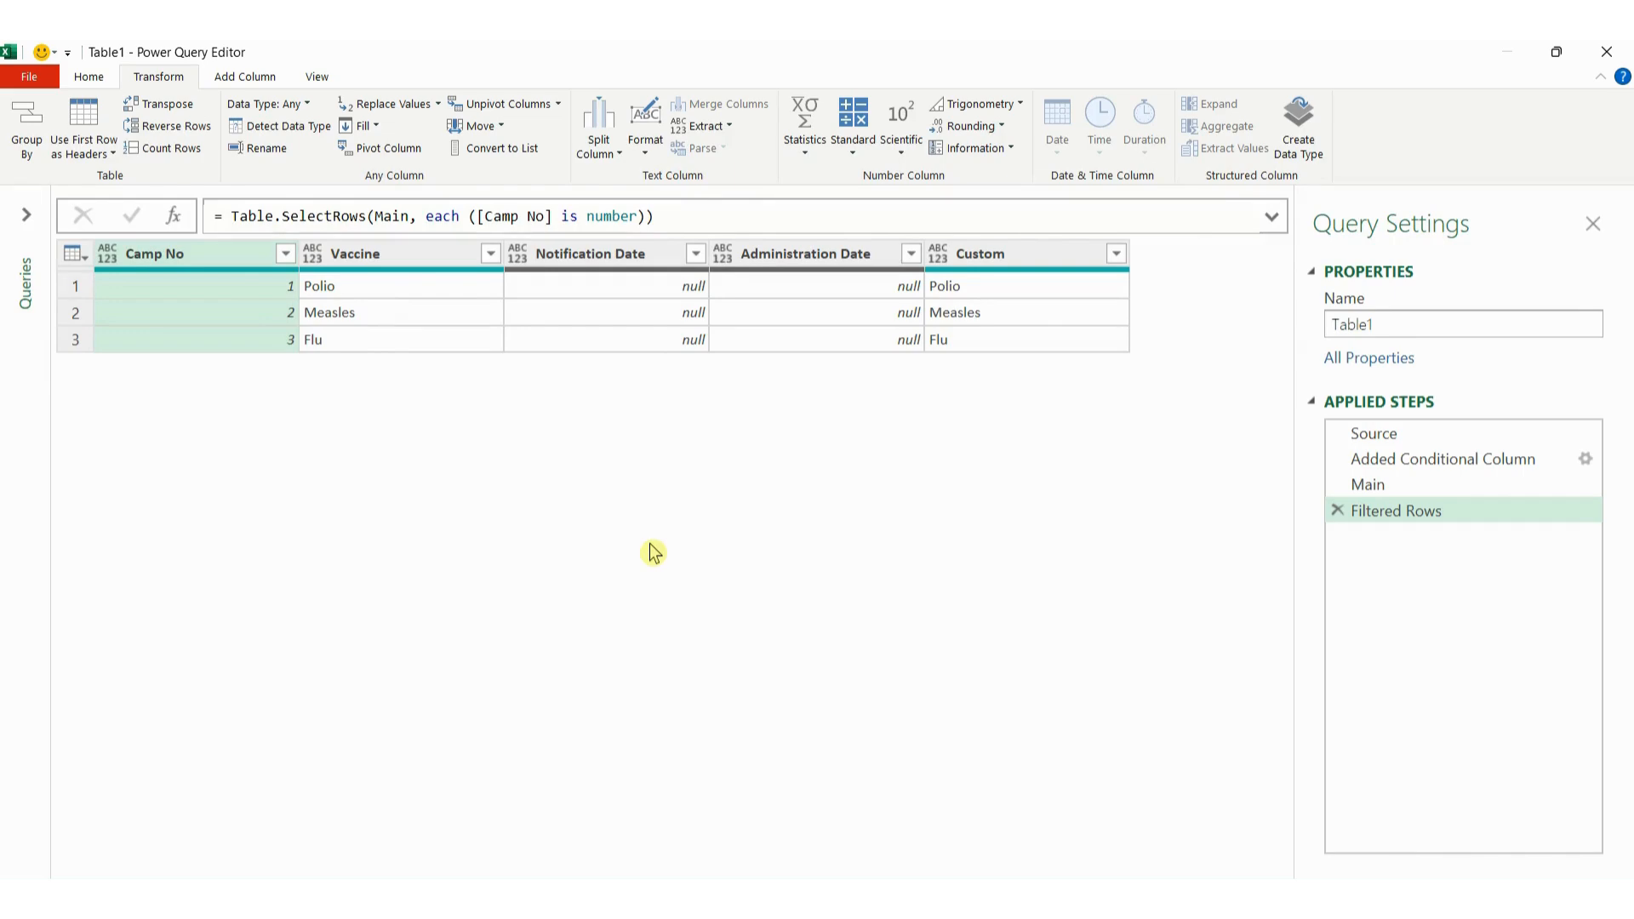
Step: Keep only the Camp No and Vaccine columns by removing all other columns
{"action": "left_click", "coordinate": [231, 258]}
{"action": "left_click", "coordinate": [362, 262], "text": "ctrl"}
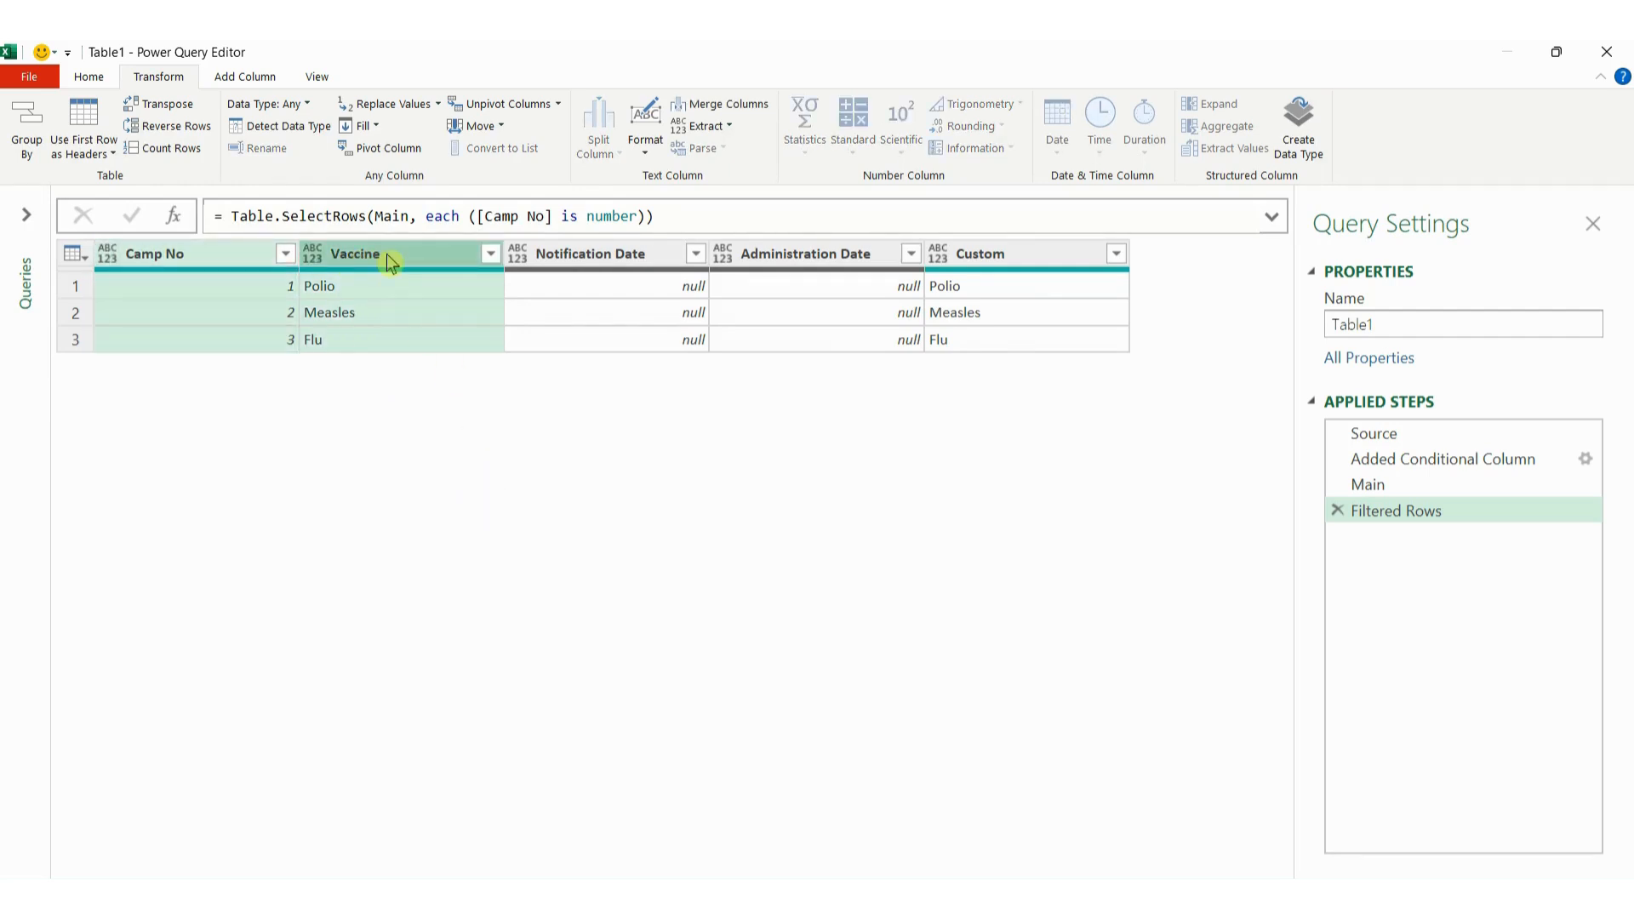
{"action": "right_click", "coordinate": [357, 256]}
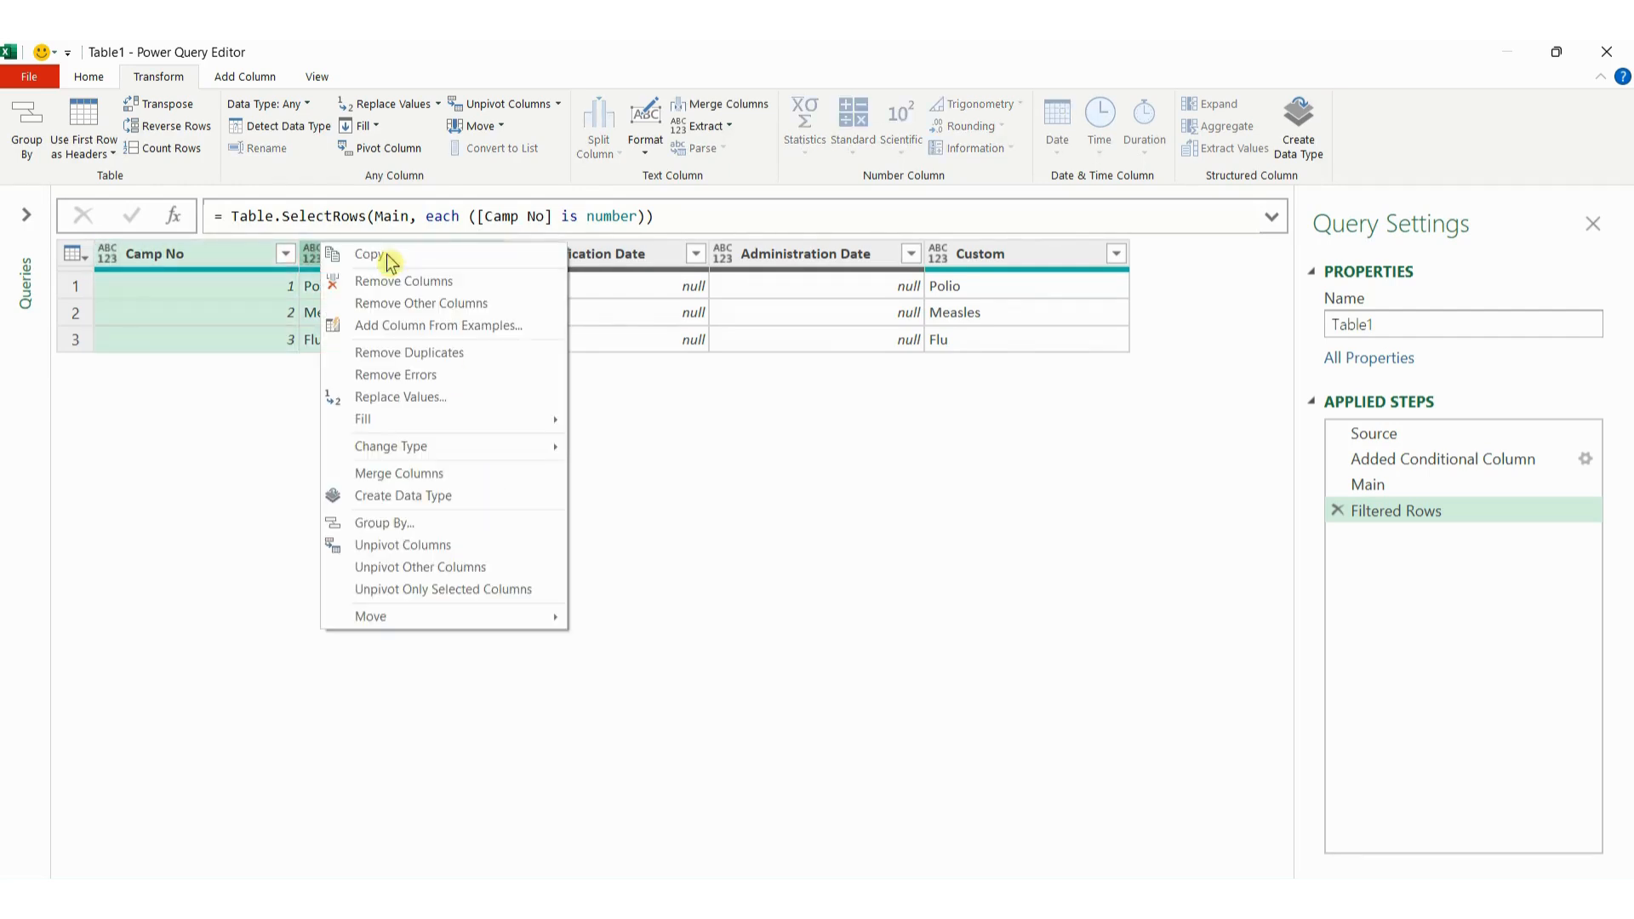
{"action": "left_click", "coordinate": [398, 299]}
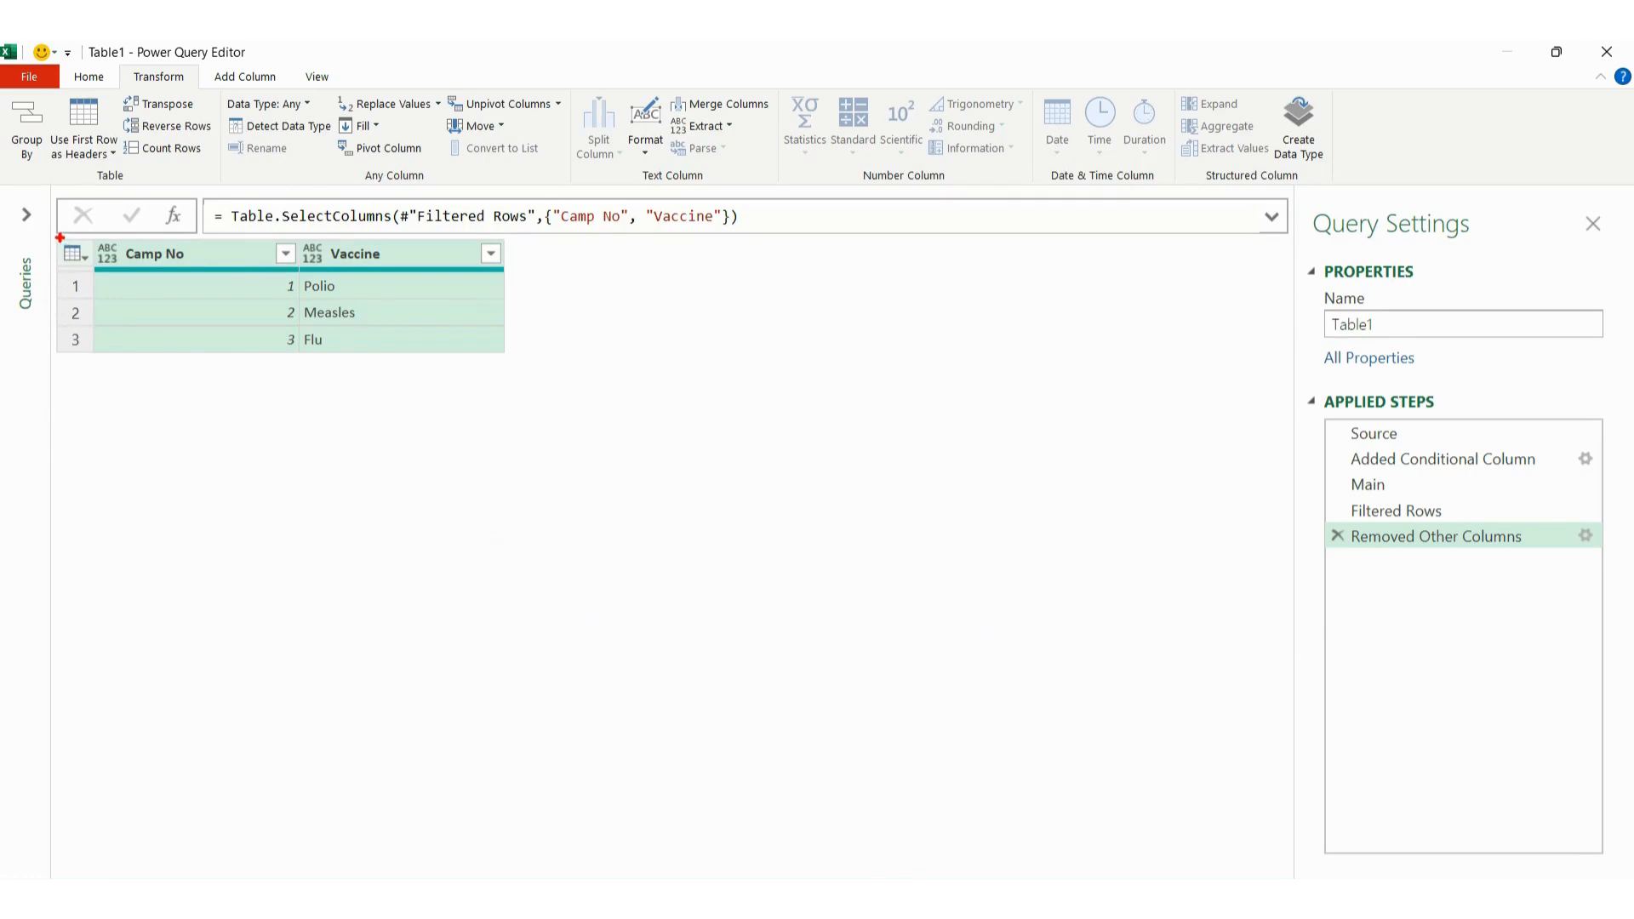
{"action": "mouse_move", "coordinate": [60, 238]}
{"action": "left_mouse_down"}
{"action": "mouse_move", "coordinate": [368, 366]}
{"action": "mouse_move", "coordinate": [509, 364]}
{"action": "left_mouse_up"}
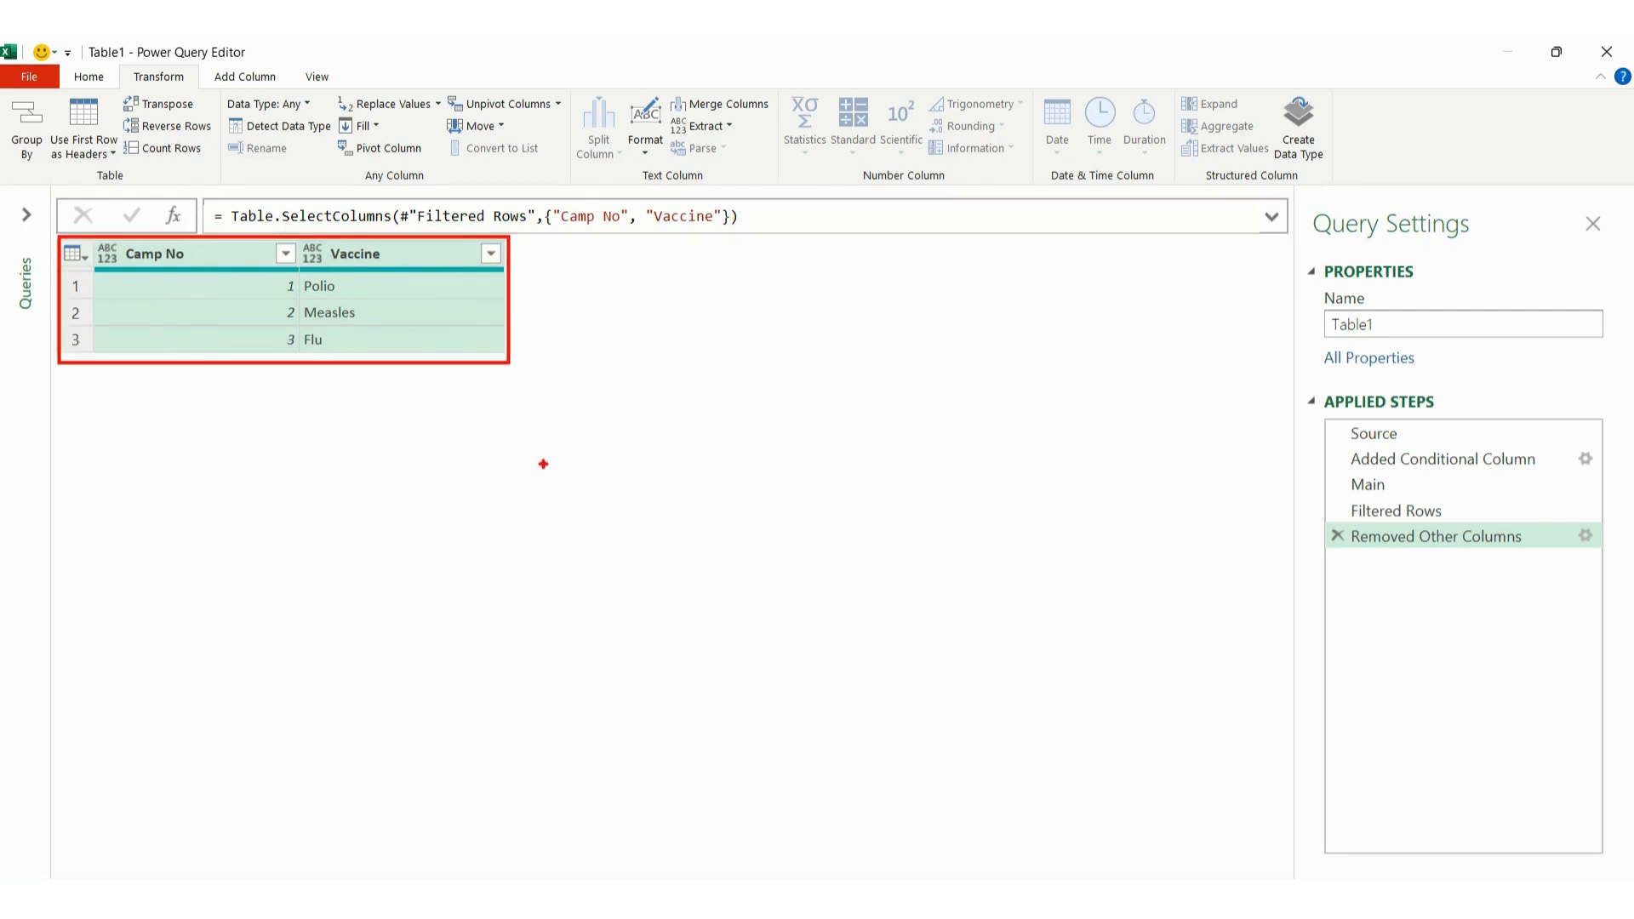
{"action": "key", "text": "Escape"}
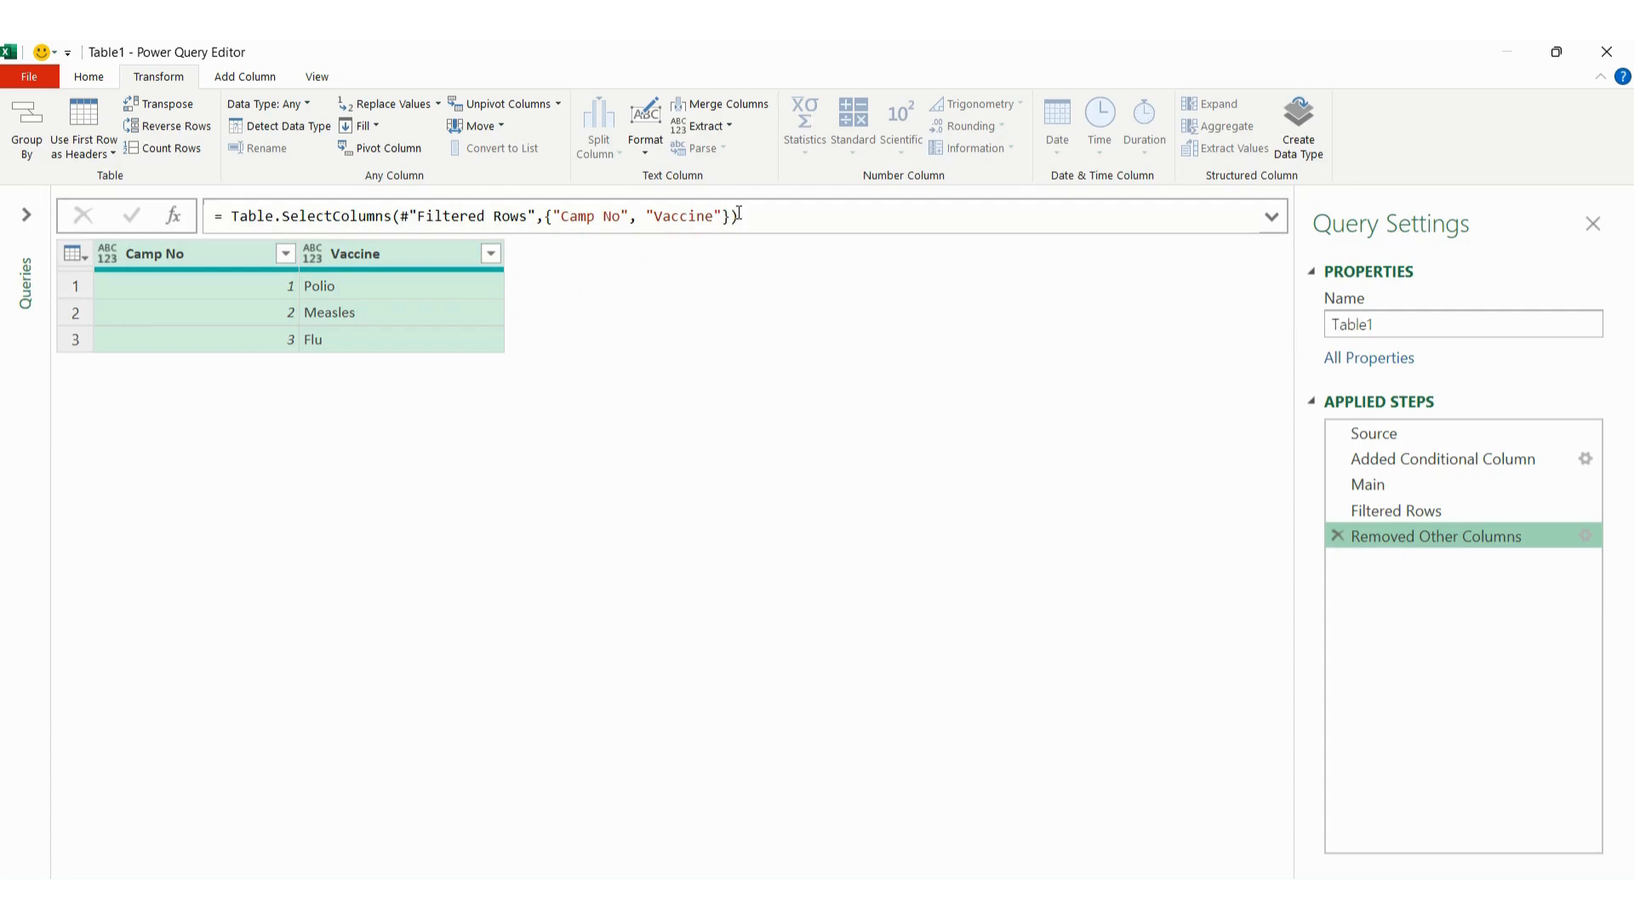
Step: Copy the Removed Other Columns formula and paste it on a new line below the formula of the Filtered Rows step
{"action": "left_click_drag", "start_coordinate": [740, 216], "coordinate": [199, 228]}
{"action": "key", "text": "ctrl+c"}
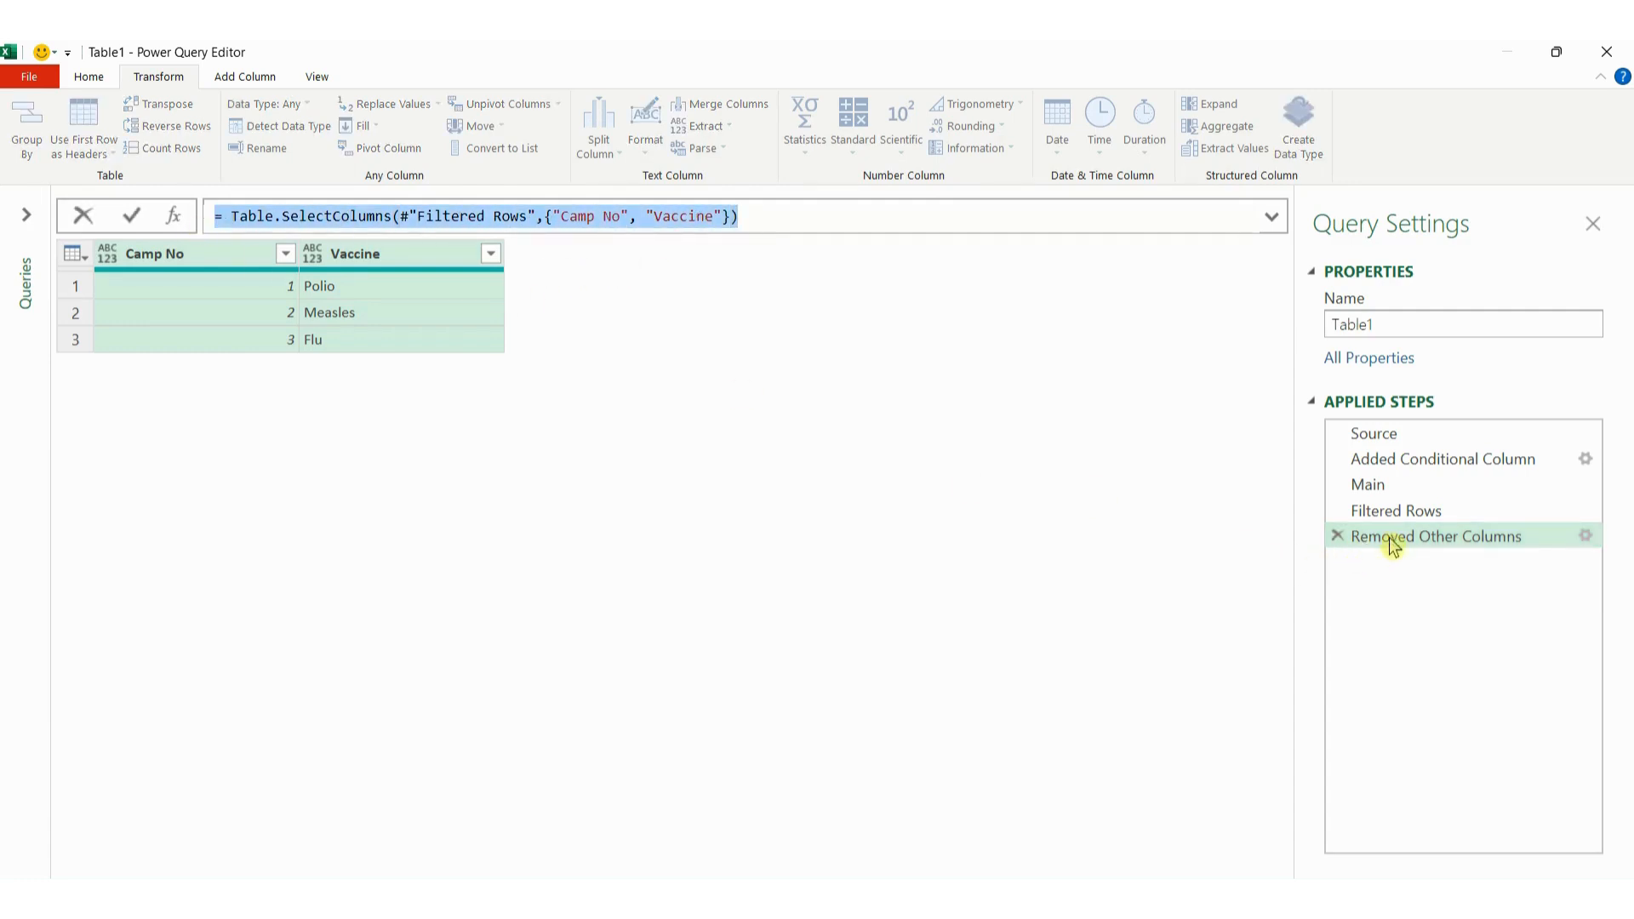
{"action": "left_click", "coordinate": [979, 595]}
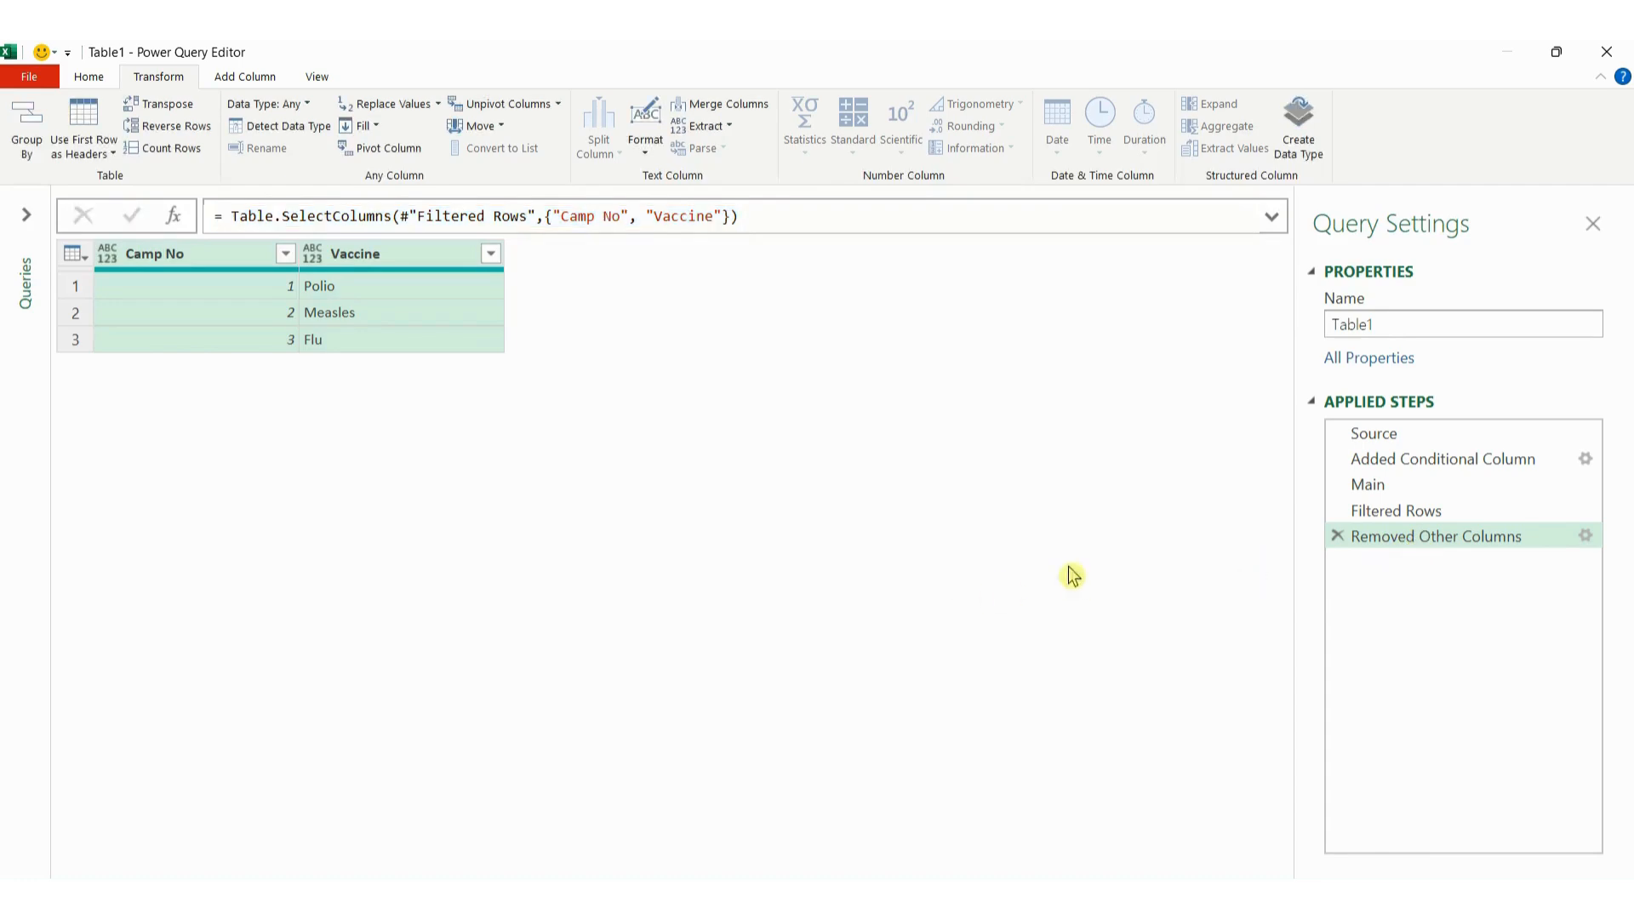
{"action": "left_click", "coordinate": [1413, 515]}
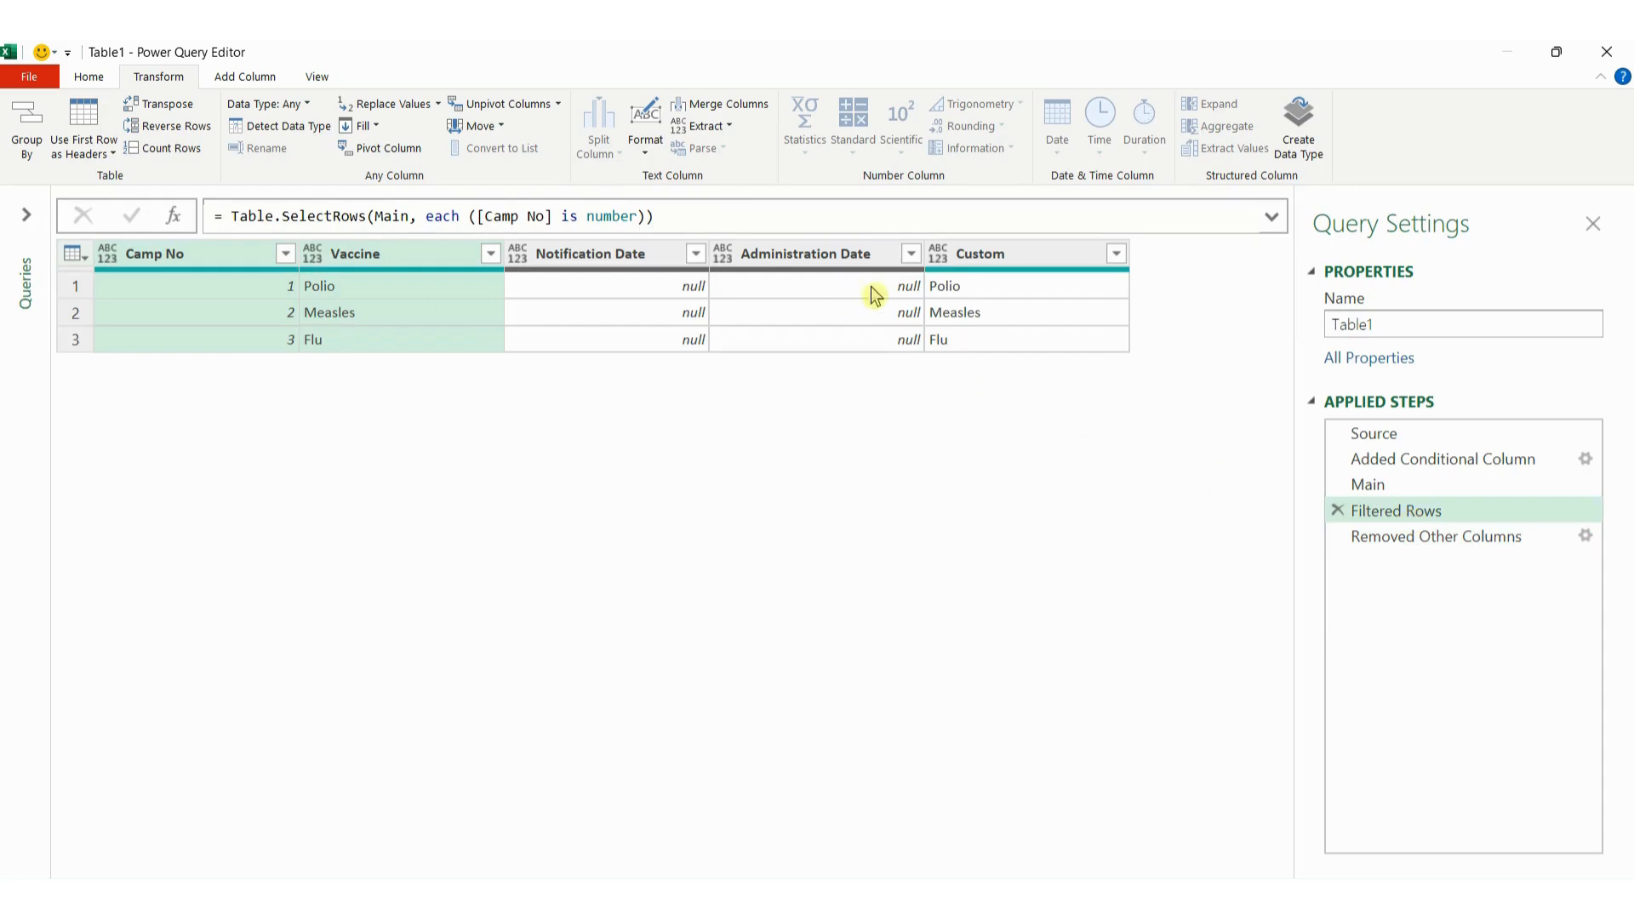
{"action": "left_click", "coordinate": [1269, 219]}
{"action": "left_click", "coordinate": [757, 237]}
{"action": "key", "text": "shift+Return"}
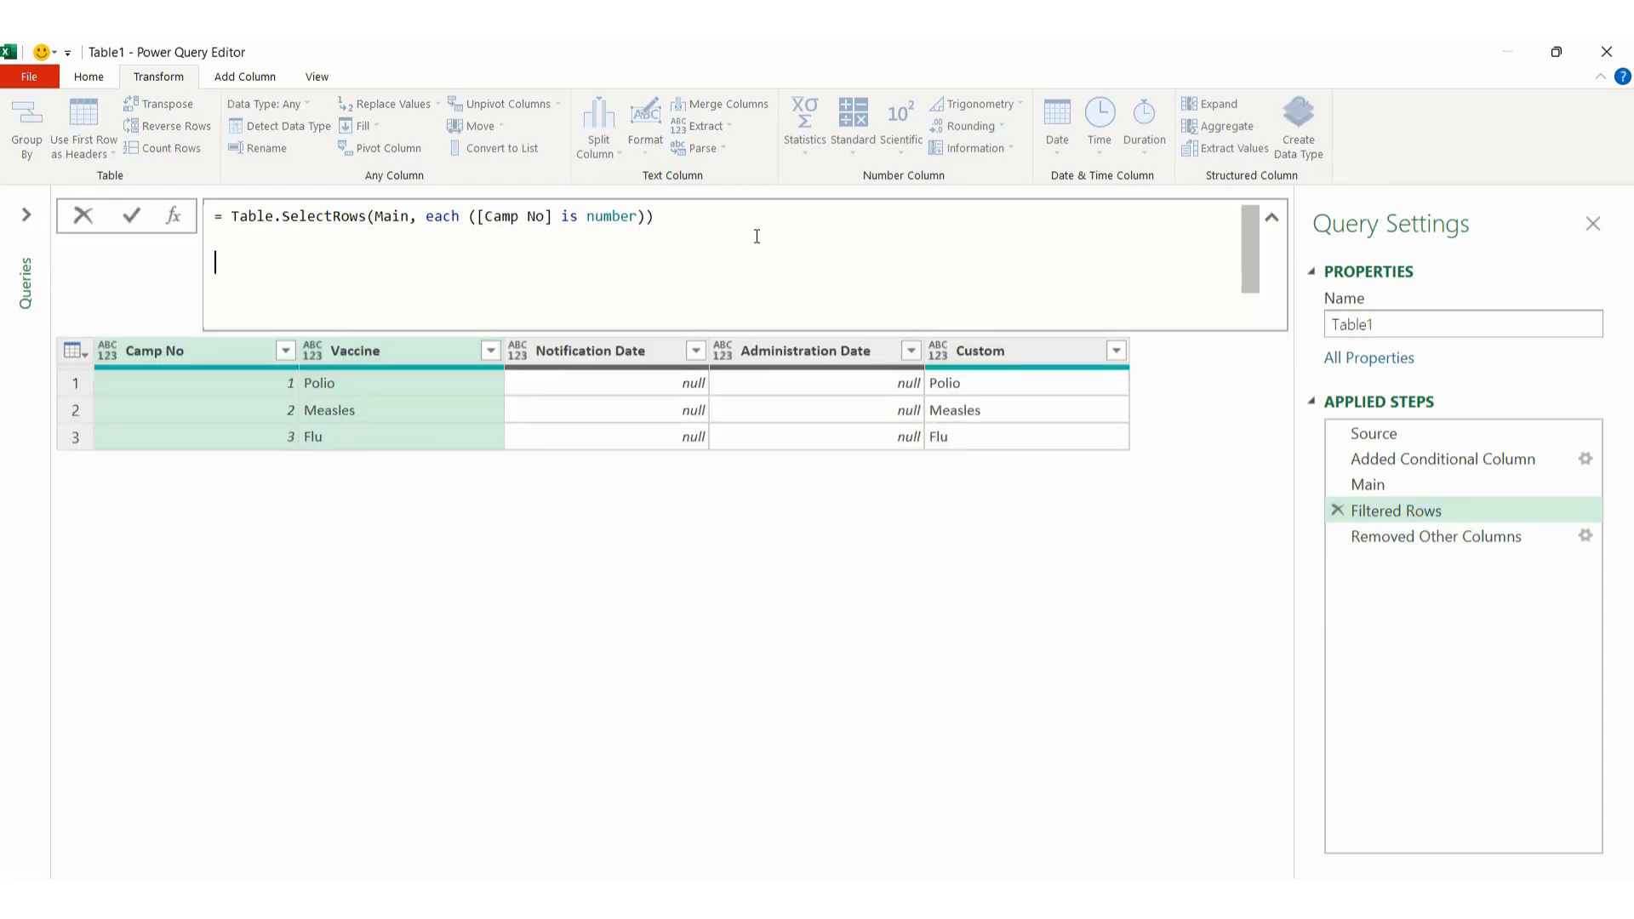
{"action": "key", "text": "ctrl+v"}
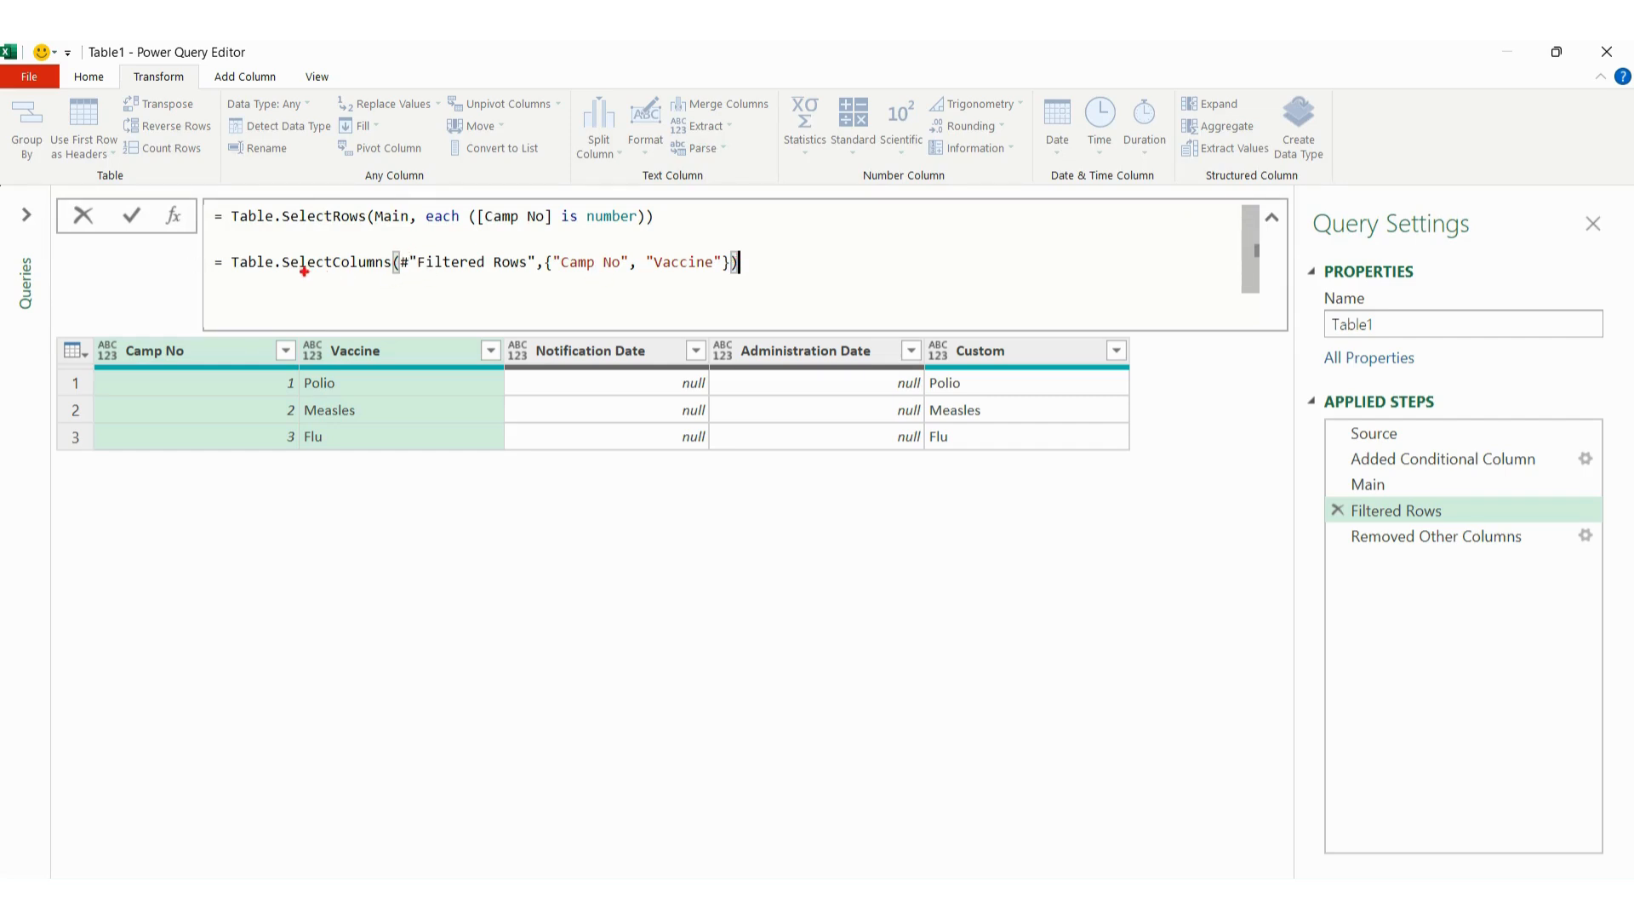
{"action": "left_click_drag", "start_coordinate": [263, 277], "coordinate": [537, 282]}
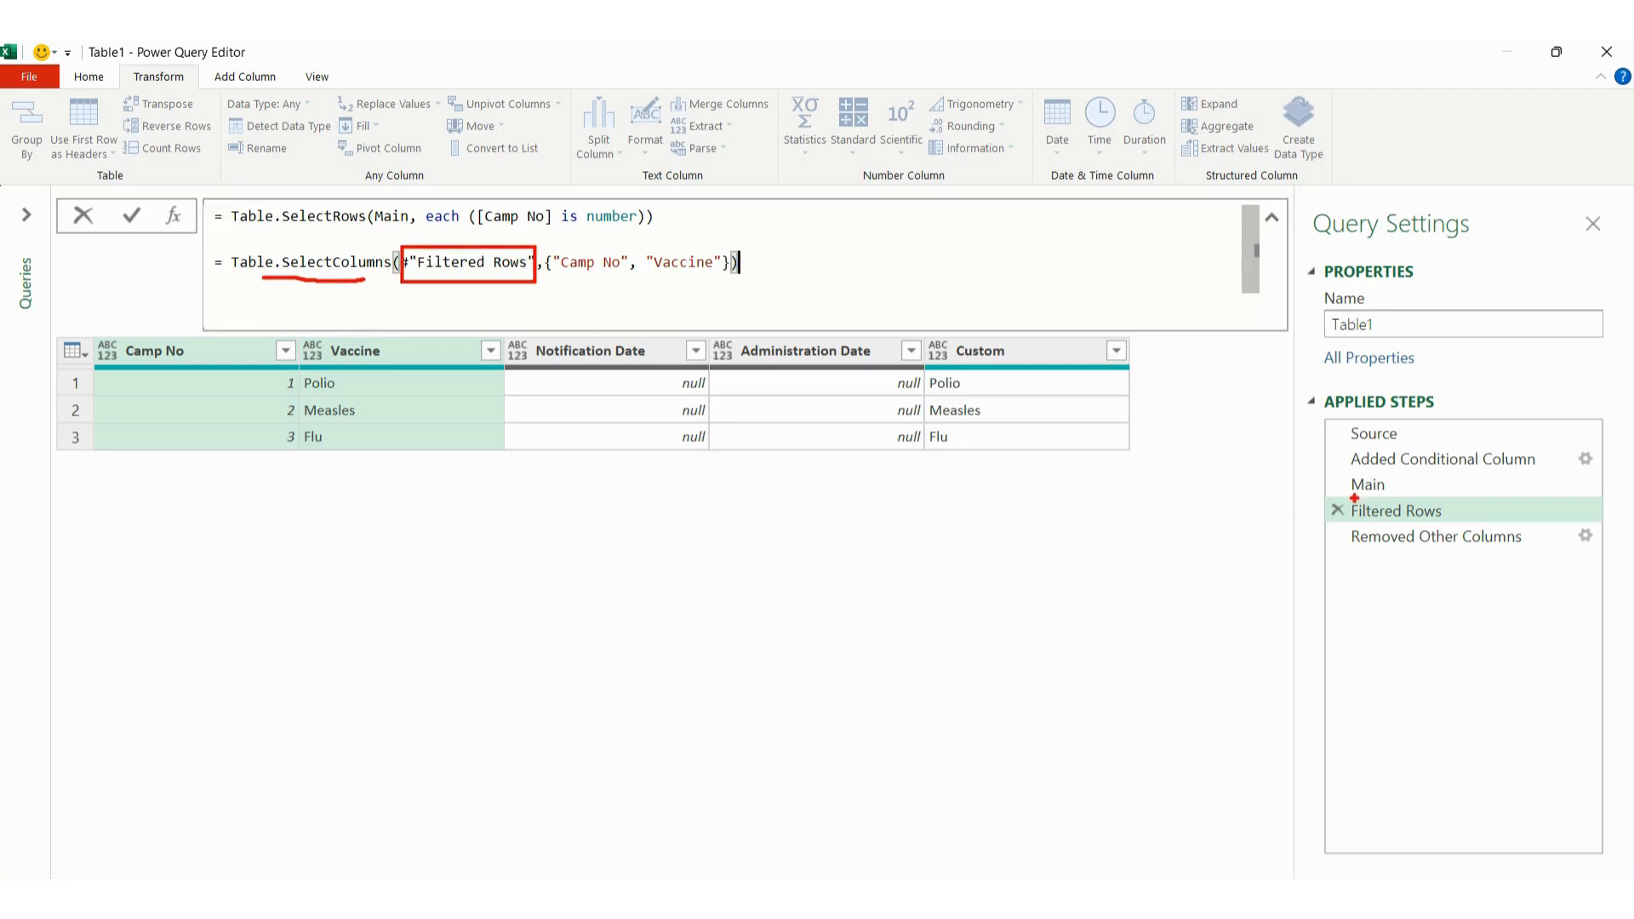
{"action": "mouse_move", "coordinate": [1348, 496]}
{"action": "left_mouse_down"}
{"action": "mouse_move", "coordinate": [1360, 515]}
{"action": "mouse_move", "coordinate": [1441, 527]}
{"action": "left_mouse_up"}
{"action": "mouse_move", "coordinate": [227, 199]}
{"action": "left_mouse_down"}
{"action": "mouse_move", "coordinate": [271, 238]}
{"action": "mouse_move", "coordinate": [668, 232]}
{"action": "left_mouse_up"}
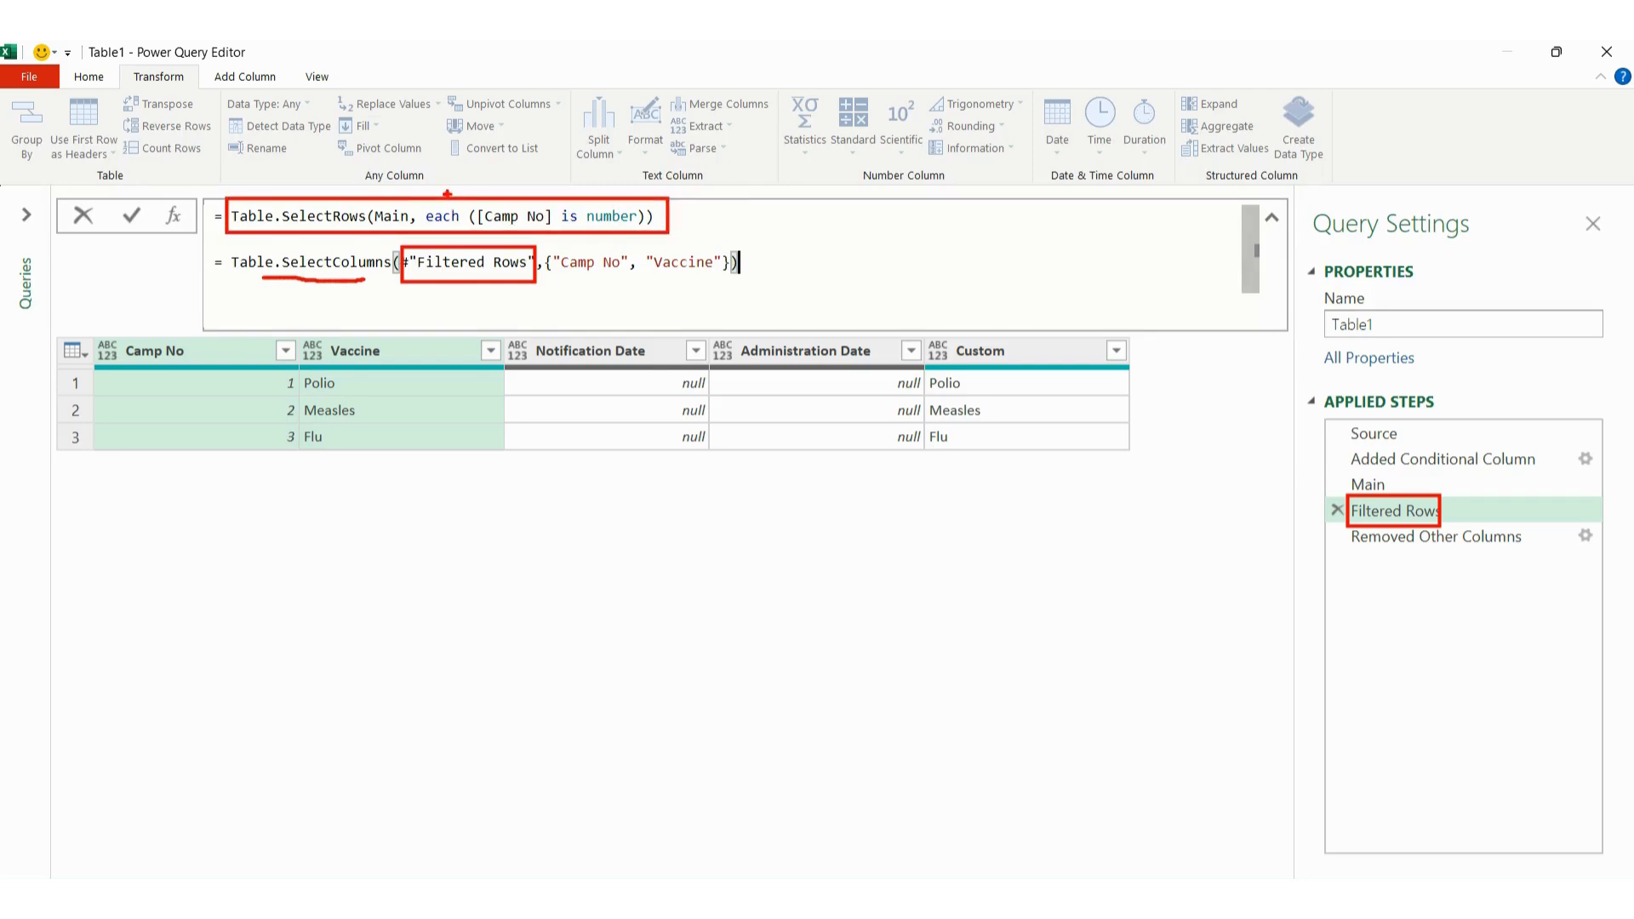
{"action": "mouse_move", "coordinate": [684, 211]}
{"action": "left_mouse_down"}
{"action": "mouse_move", "coordinate": [693, 250]}
{"action": "mouse_move", "coordinate": [554, 298]}
{"action": "mouse_move", "coordinate": [544, 285]}
{"action": "left_mouse_up"}
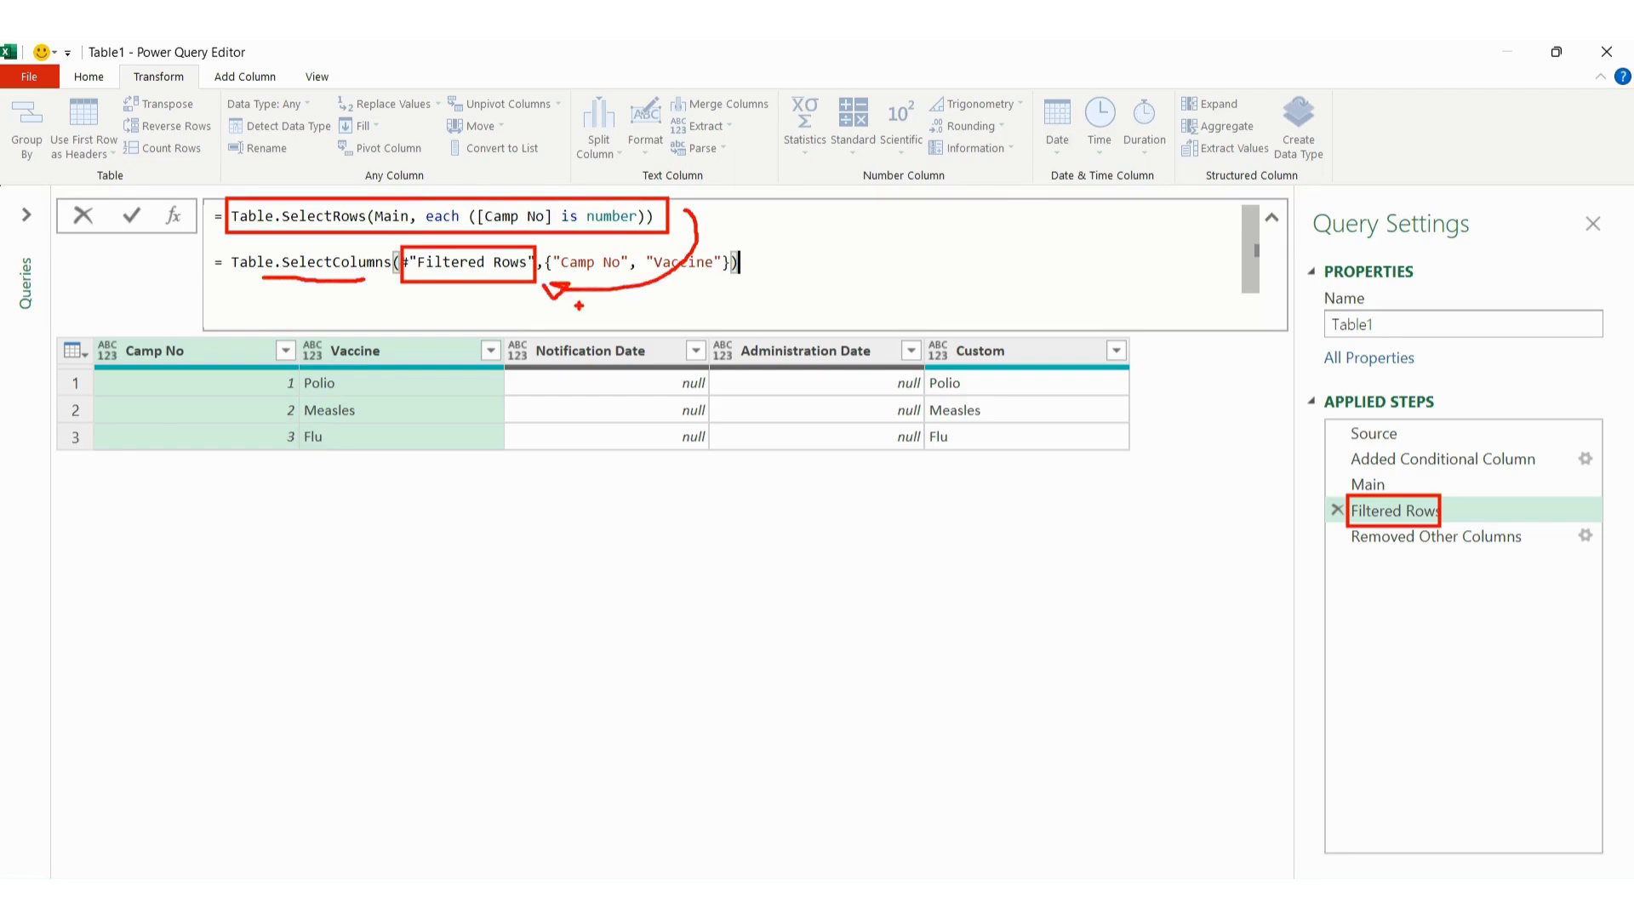
{"action": "key", "text": "Escape"}
Step: Replace the #"Filtered Rows" reference inside Table.SelectColumns with a copy of Table.SelectRows(Main, each ([Camp No] is number))
{"action": "left_click_drag", "start_coordinate": [655, 216], "coordinate": [233, 219]}
{"action": "key", "text": "ctrl+c"}
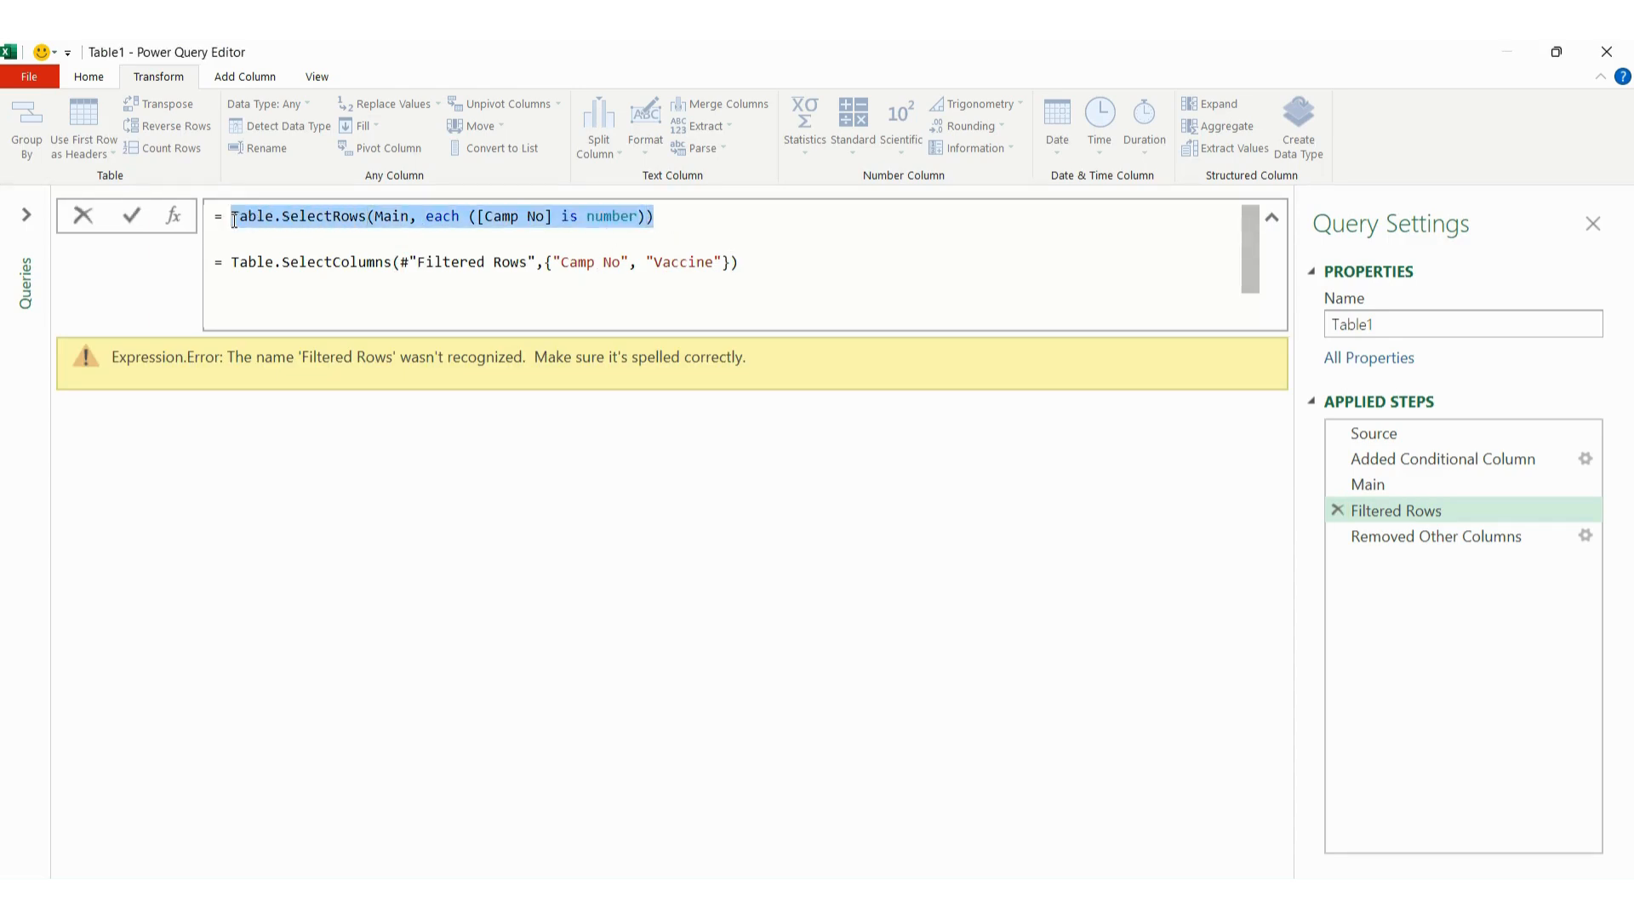
{"action": "left_click_drag", "start_coordinate": [538, 262], "coordinate": [412, 258]}
{"action": "key", "text": "ctrl+v"}
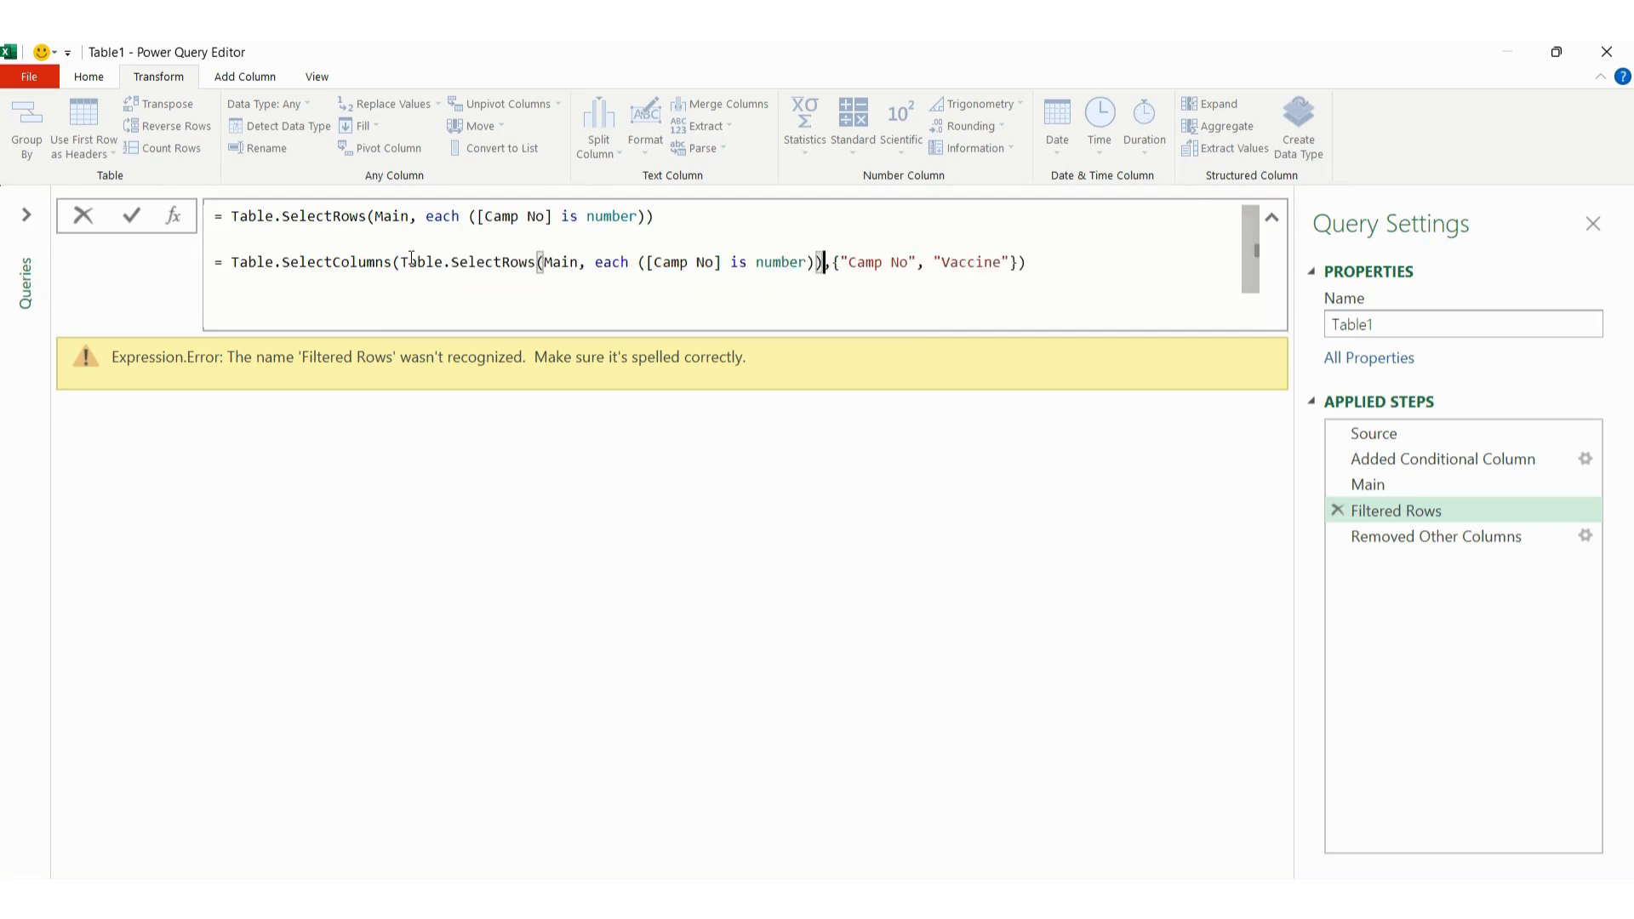
Step: Delete the separate Table.SelectRows line above the nested Table.SelectColumns formula and apply the combined formula
{"action": "left_click_drag", "start_coordinate": [655, 217], "coordinate": [215, 221]}
{"action": "key", "text": "Delete"}
{"action": "key", "text": "Delete"}
{"action": "key", "text": "Delete"}
{"action": "left_click", "coordinate": [1089, 217]}
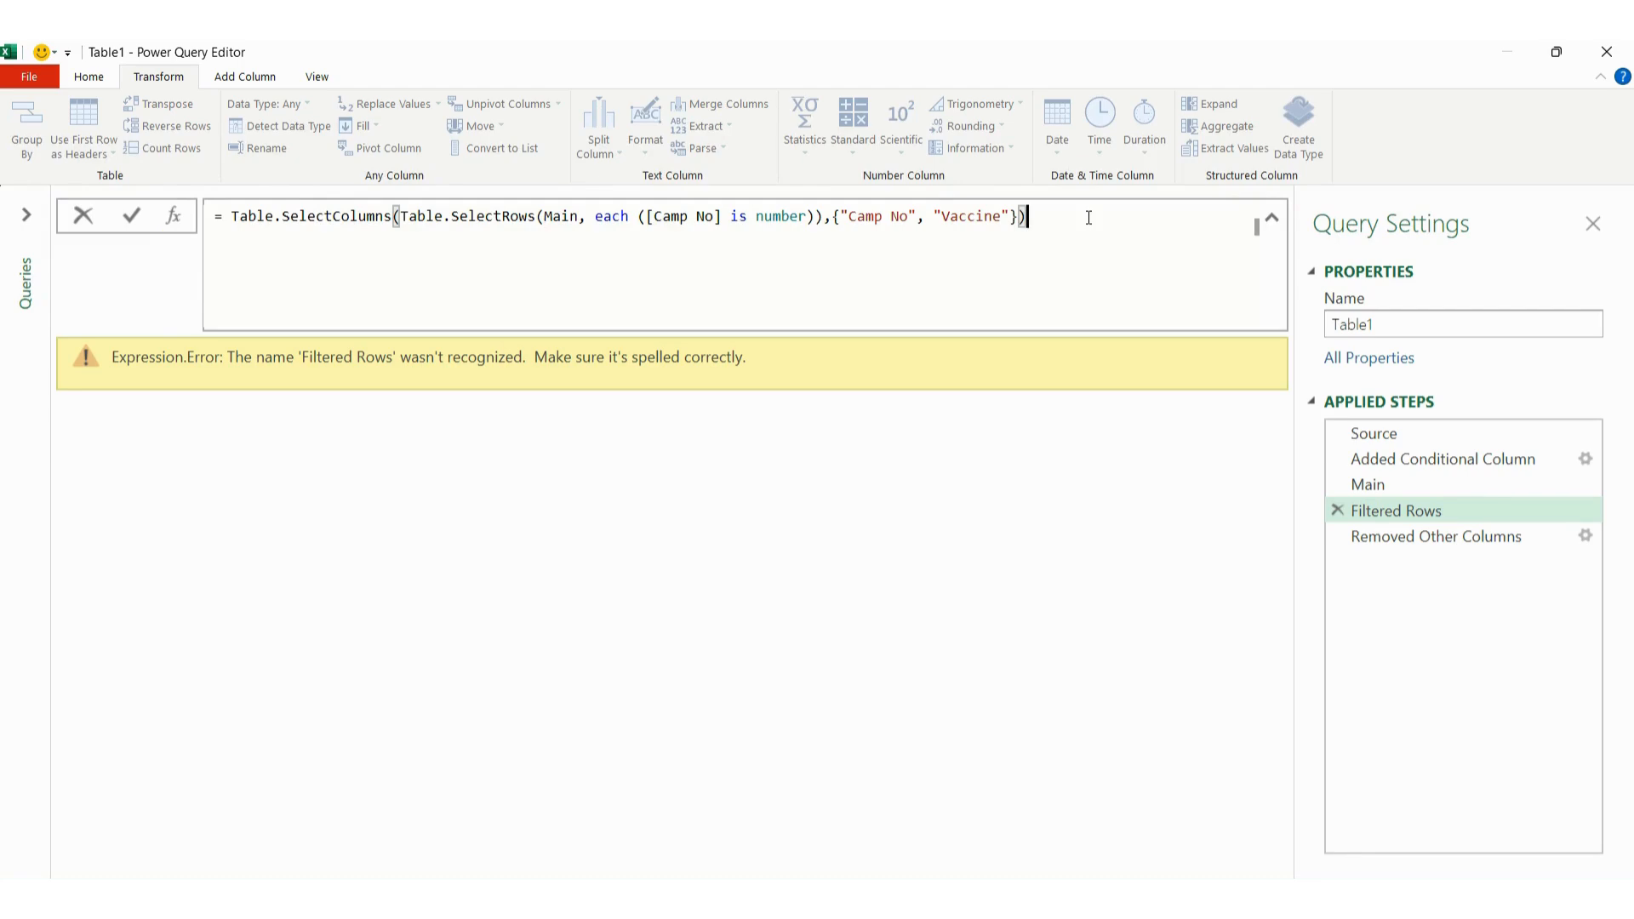
{"action": "key", "text": "Return"}
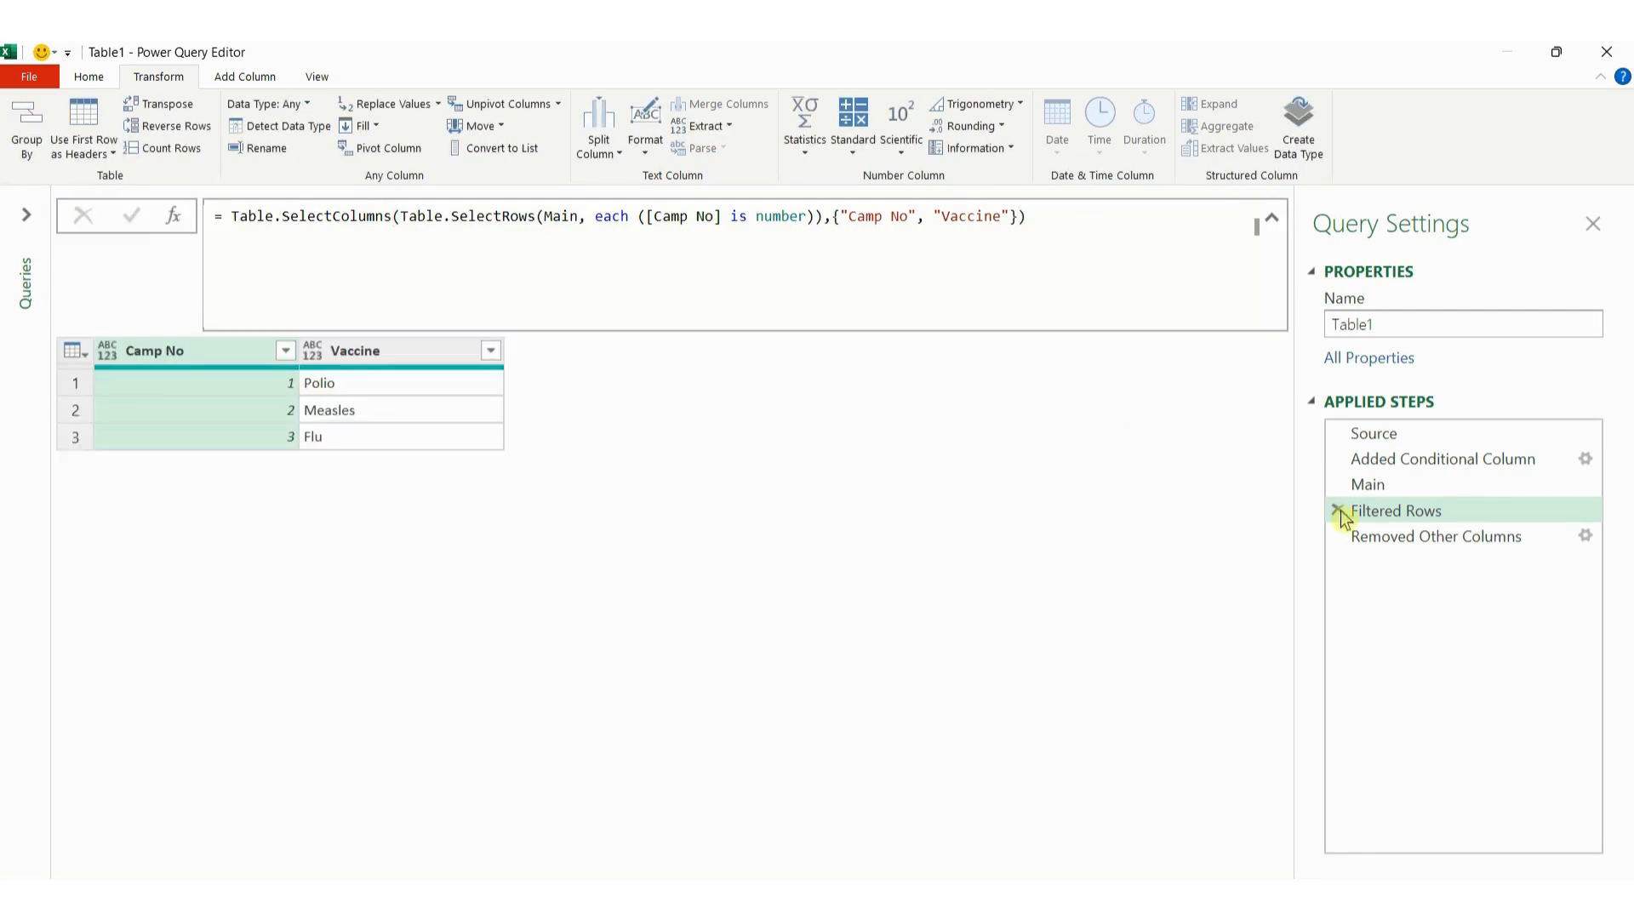
Step: Delete the Removed Other Columns step and rename the Filtered Rows step as Vaccine
{"action": "left_click", "coordinate": [1375, 541]}
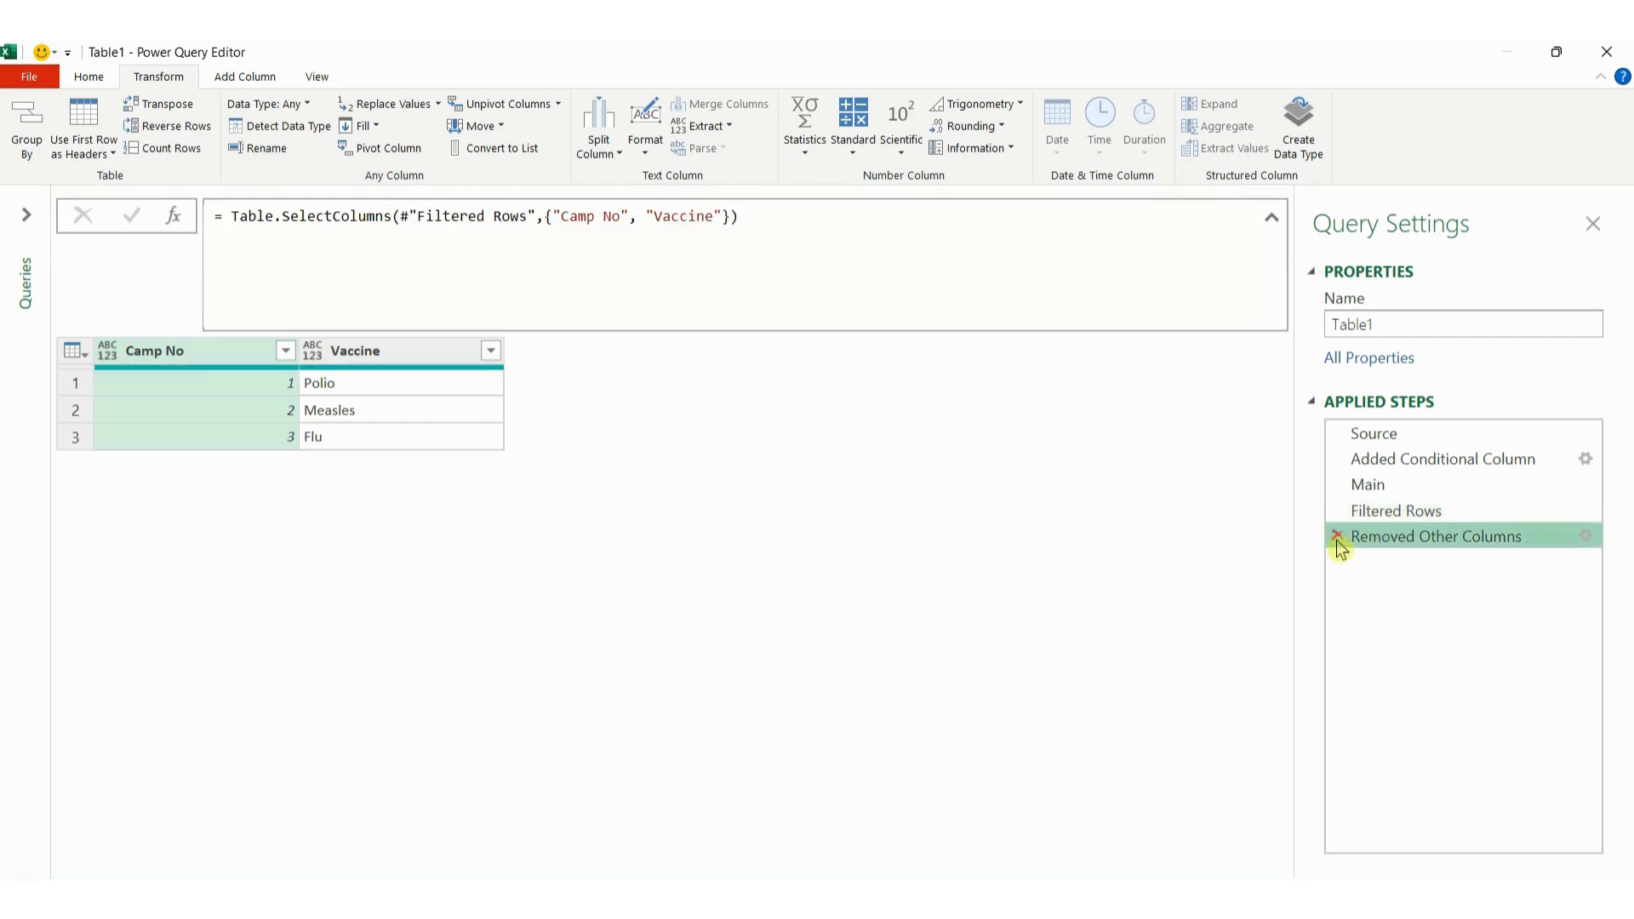
{"action": "left_click", "coordinate": [1336, 540]}
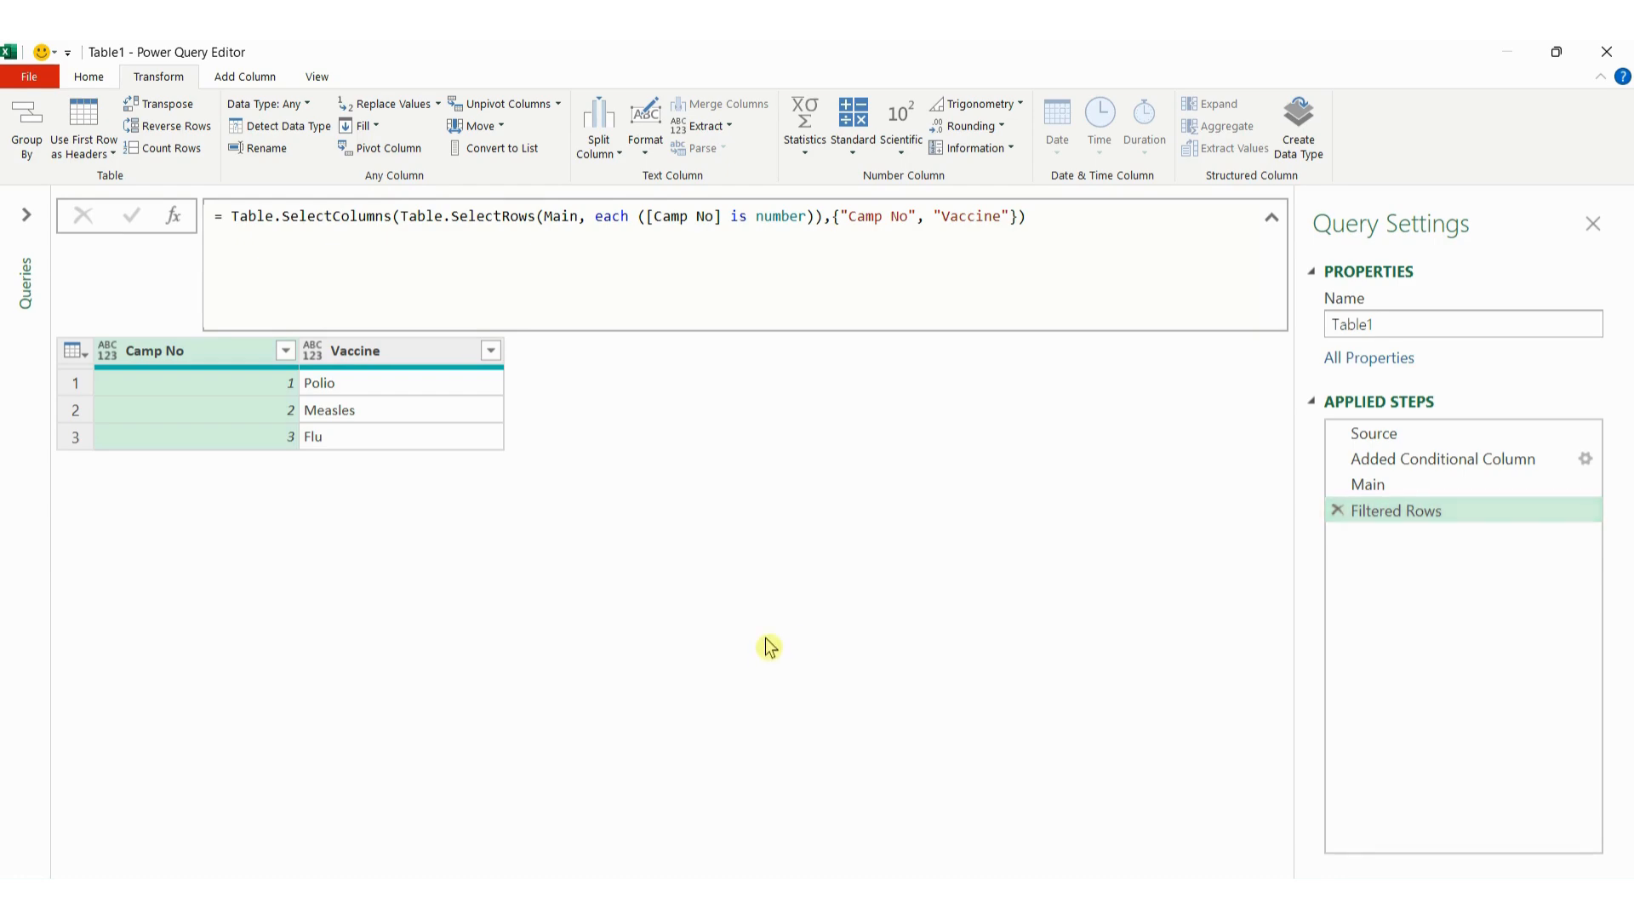
{"action": "double_click", "coordinate": [1396, 512]}
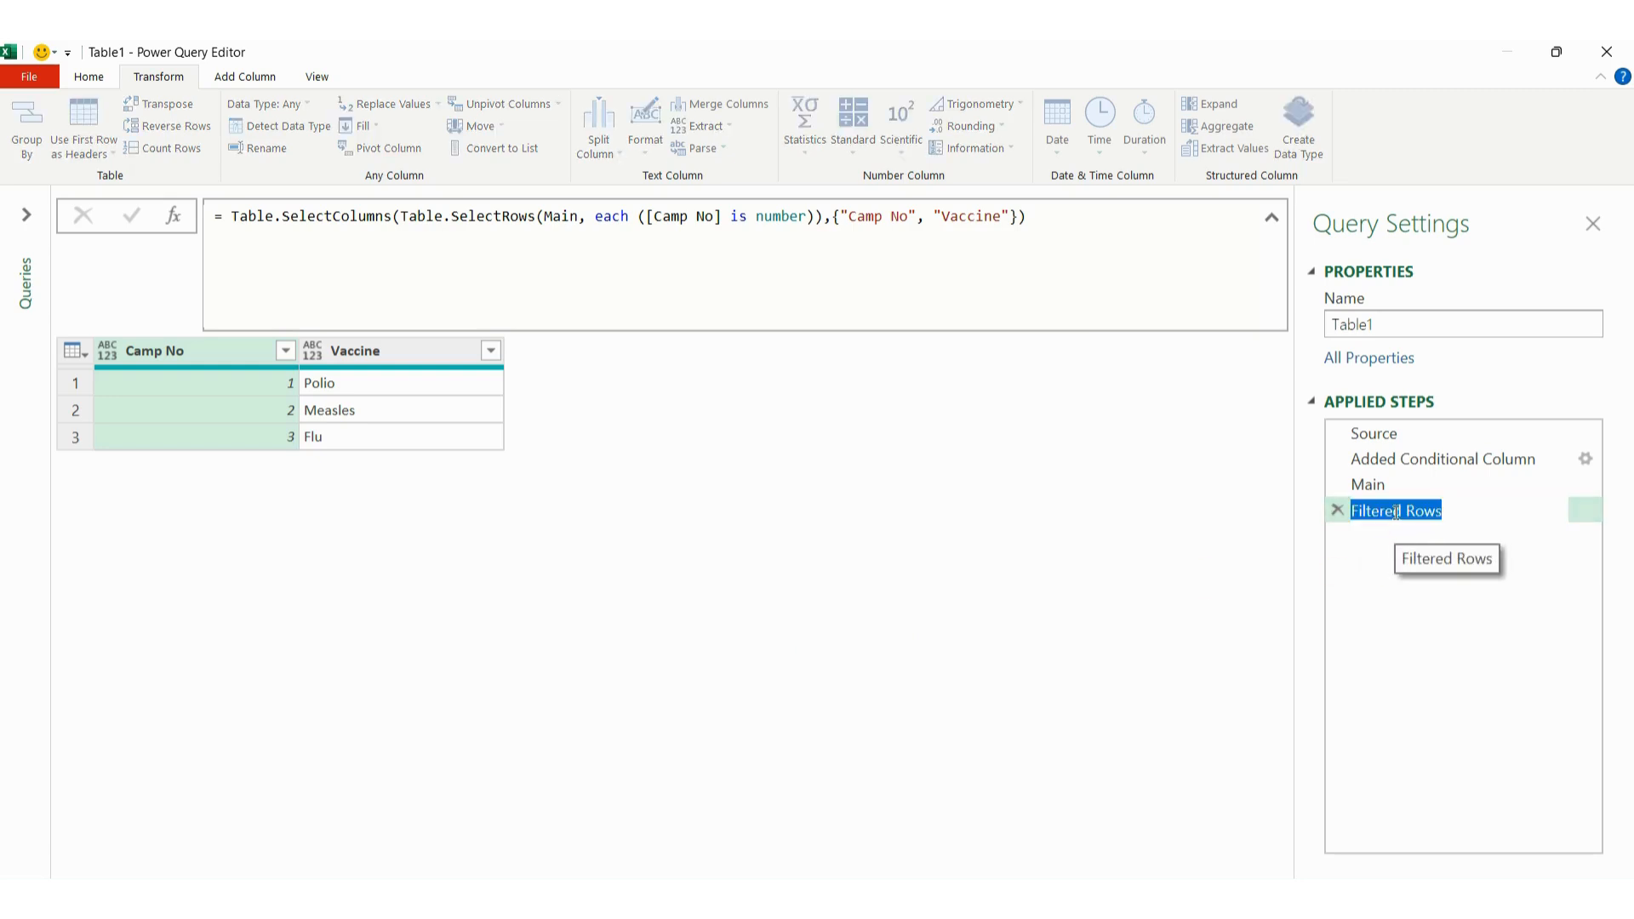
{"action": "type", "text": "Vaccine"}
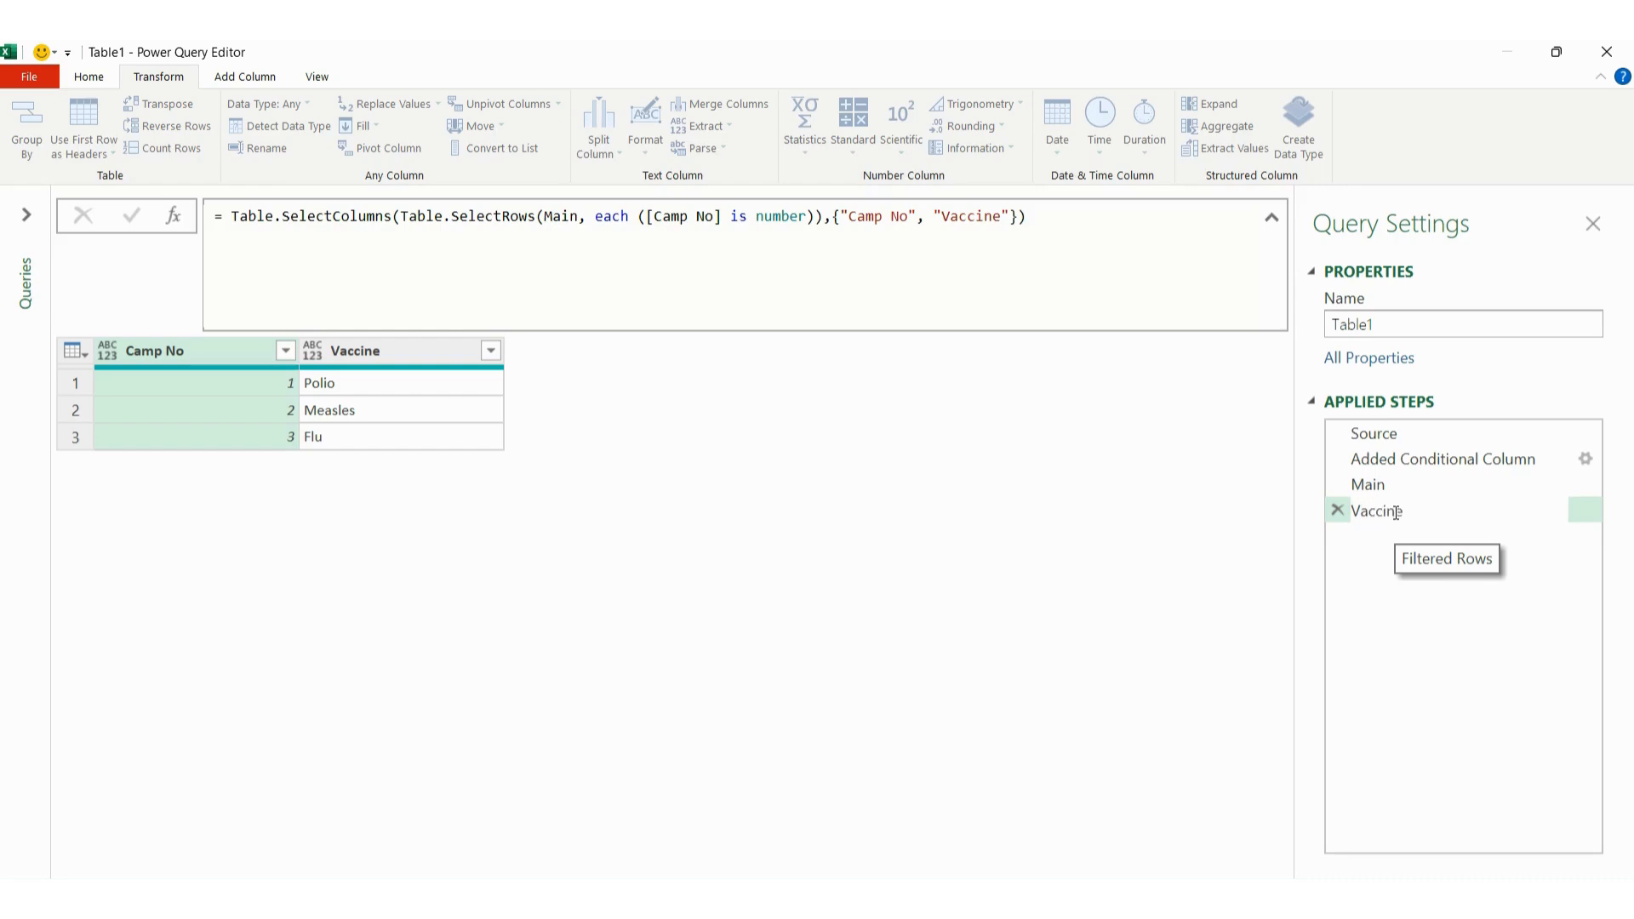
{"action": "key", "text": "Return"}
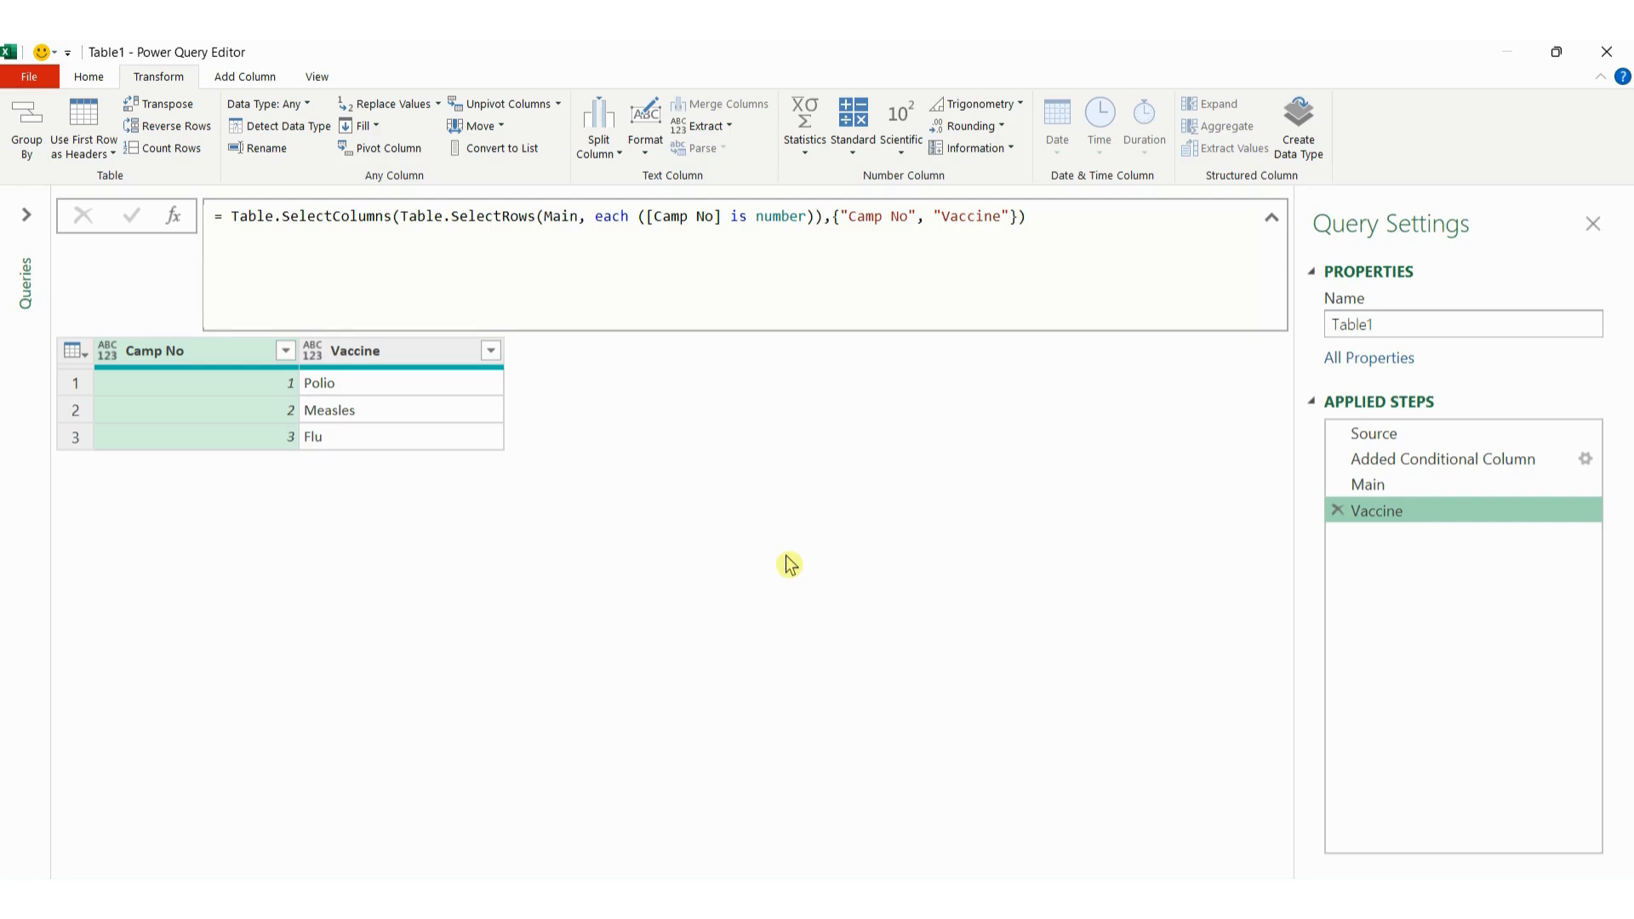
Step: Add a custom step after Vaccine and set its formula to = Main
{"action": "left_click", "coordinate": [1404, 486]}
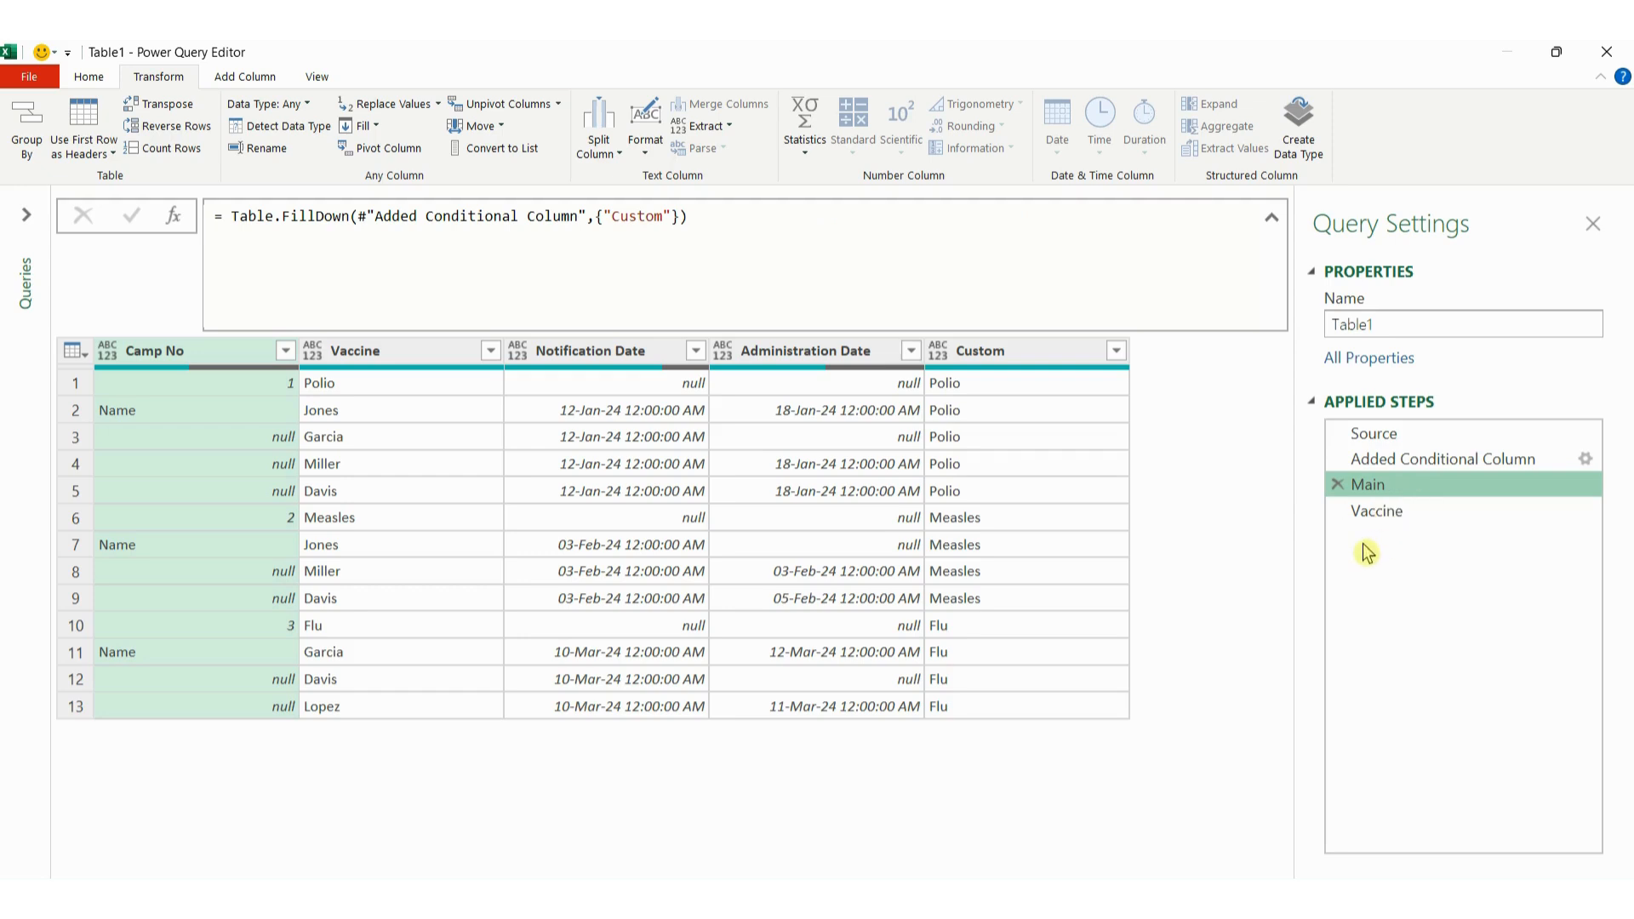
{"action": "left_click", "coordinate": [1371, 510]}
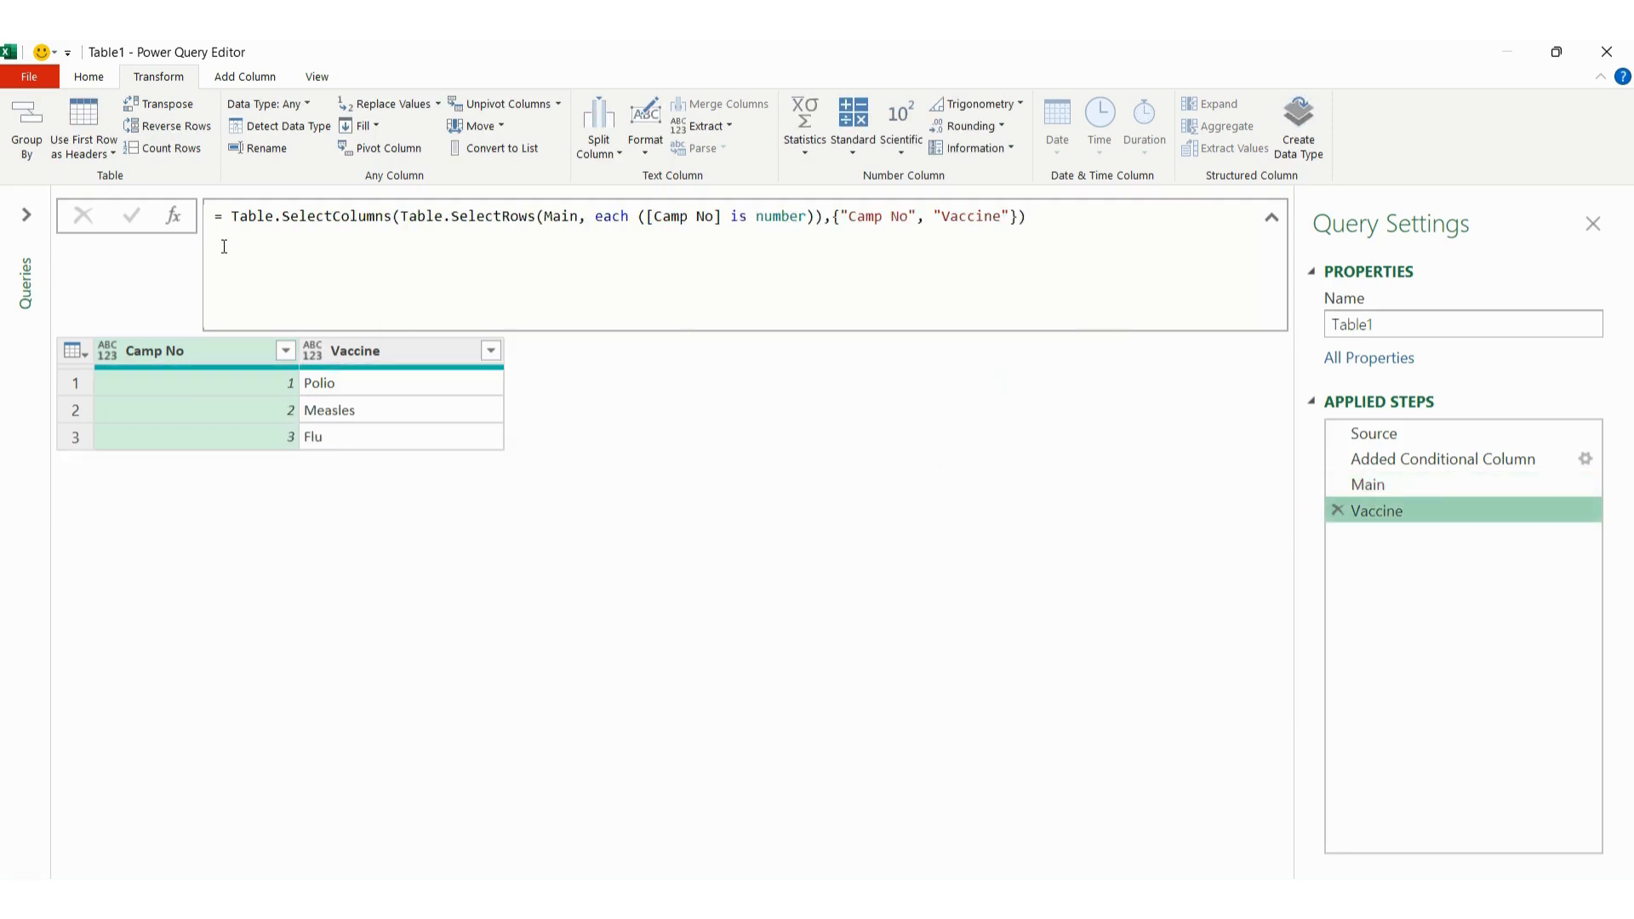
{"action": "left_click", "coordinate": [175, 223]}
{"action": "left_click", "coordinate": [354, 222]}
{"action": "double_click", "coordinate": [245, 216]}
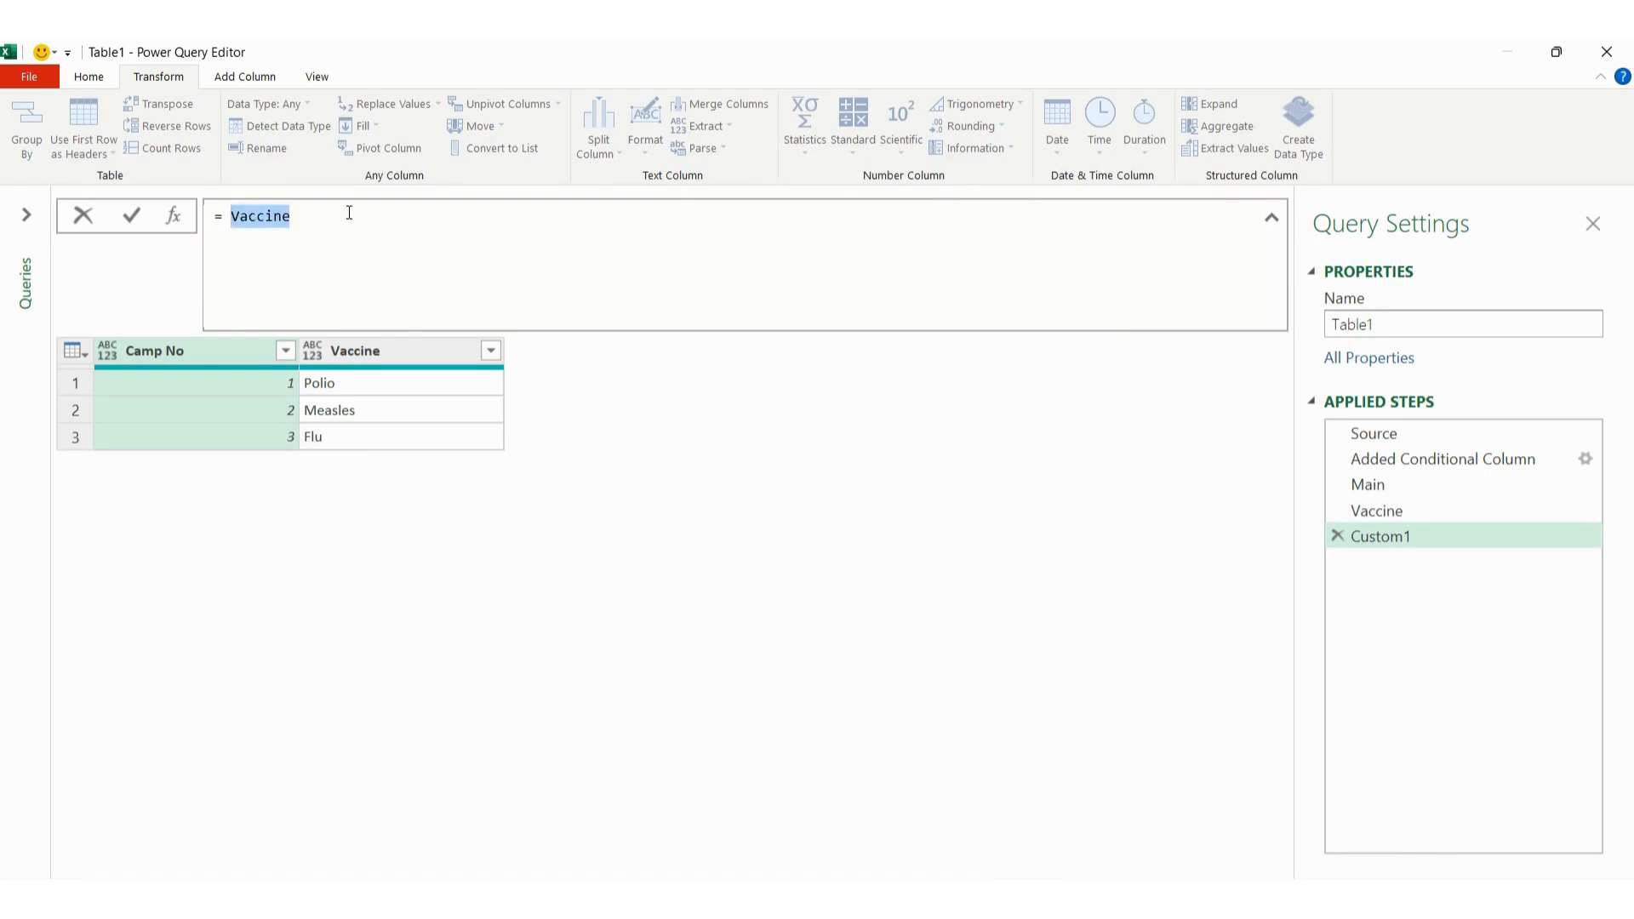
{"action": "type", "text": "Nam"}
{"action": "key", "text": "BackSpace"}
{"action": "key", "text": "BackSpace"}
{"action": "key", "text": "BackSpace"}
{"action": "type", "text": "Main"}
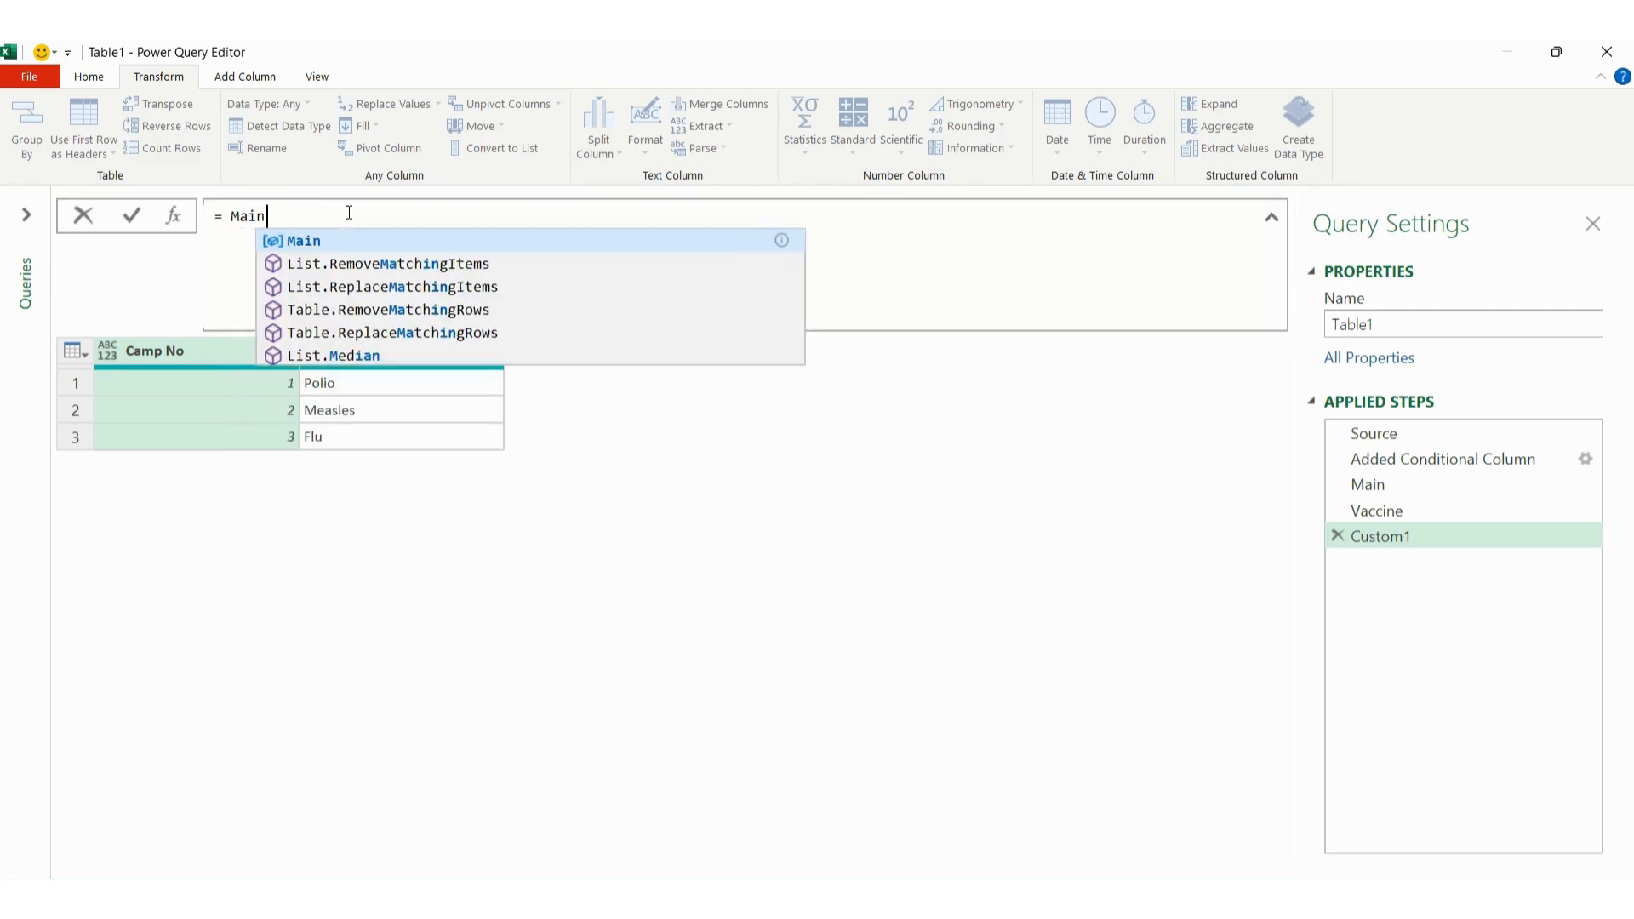
{"action": "key", "text": "Escape"}
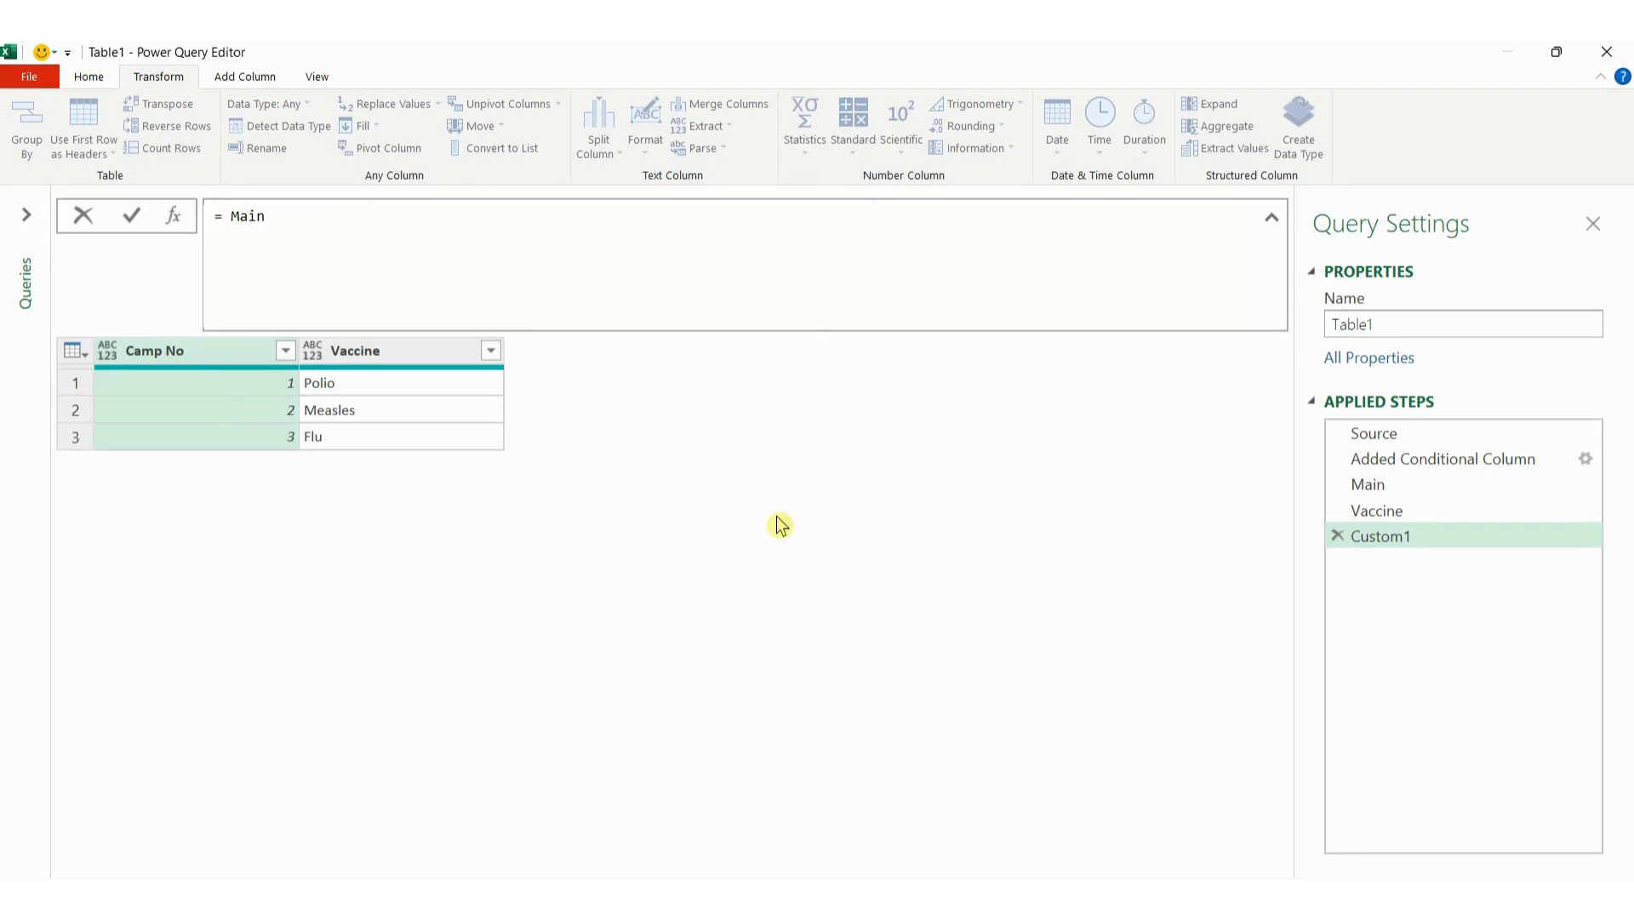
{"action": "key", "text": "Return"}
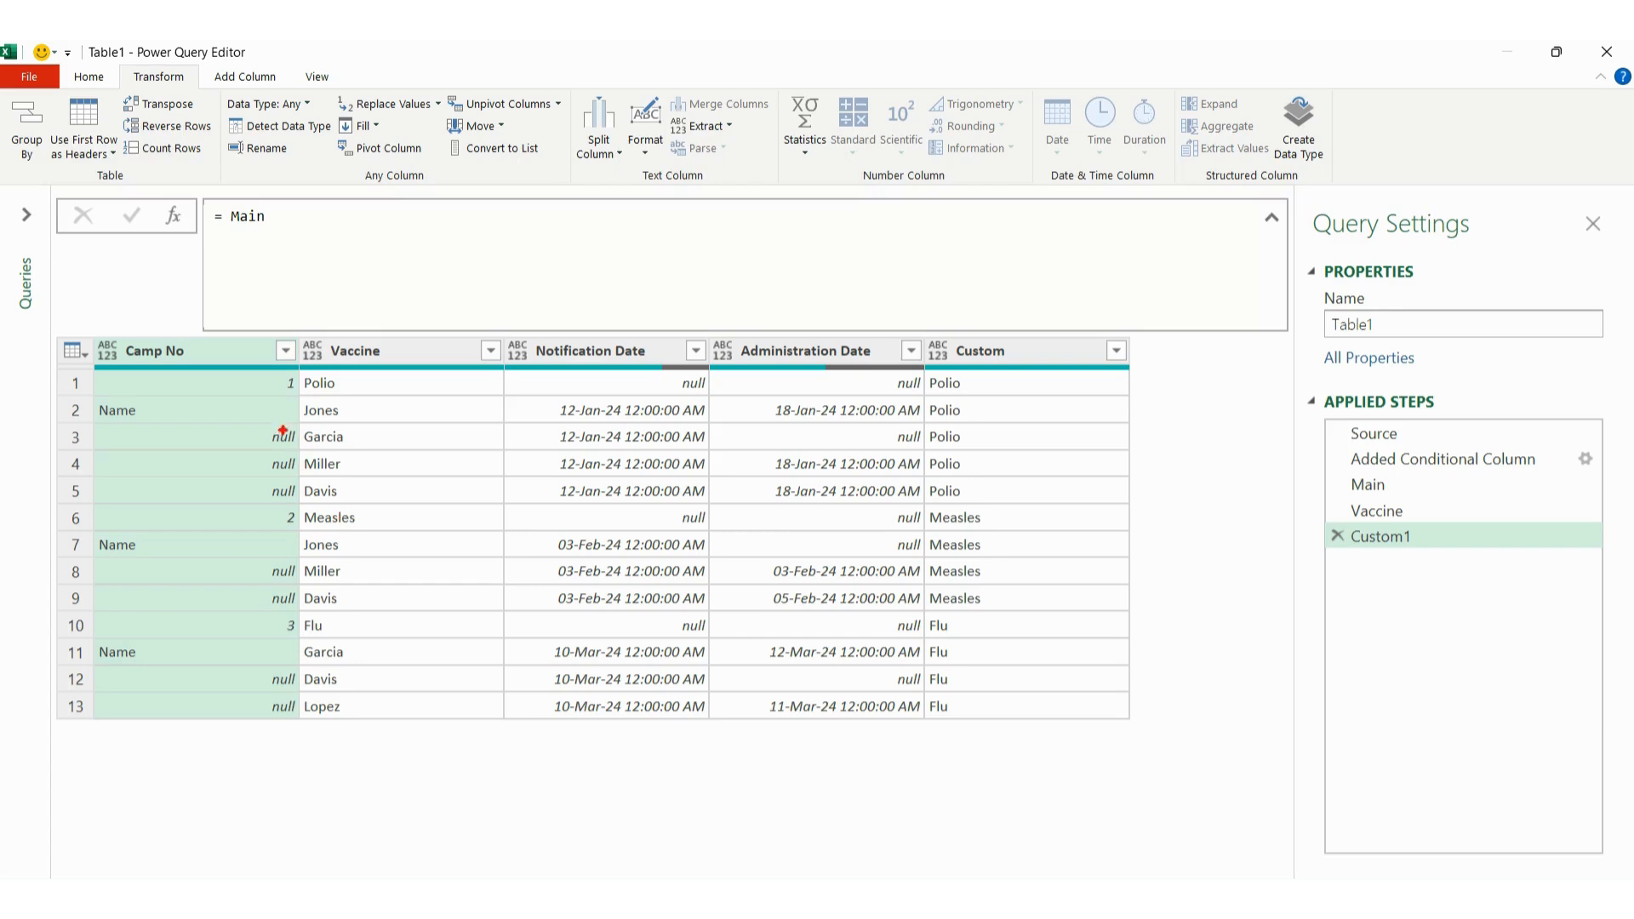
{"action": "mouse_move", "coordinate": [297, 423]}
{"action": "left_mouse_down"}
{"action": "mouse_move", "coordinate": [317, 460]}
{"action": "mouse_move", "coordinate": [416, 506]}
{"action": "left_mouse_up"}
{"action": "mouse_move", "coordinate": [299, 398]}
{"action": "left_mouse_down"}
{"action": "mouse_move", "coordinate": [332, 467]}
{"action": "mouse_move", "coordinate": [384, 500]}
{"action": "left_mouse_up"}
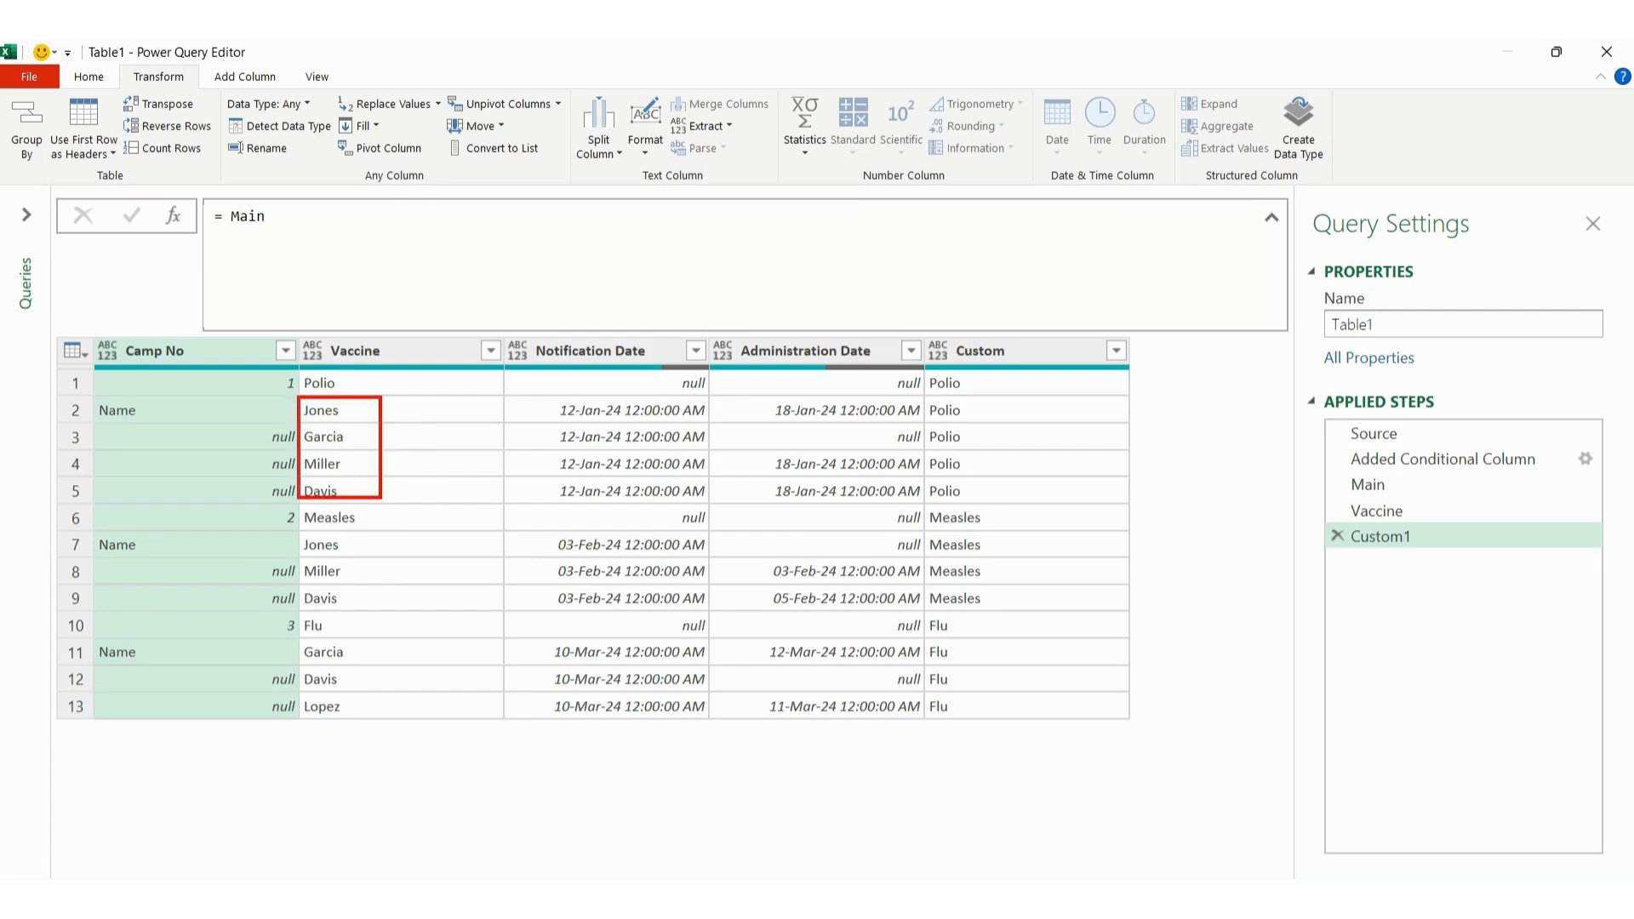
Step: Filter the Camp No column to keep only the rows with the value 1
{"action": "mouse_move", "coordinate": [295, 531]}
{"action": "left_mouse_down"}
{"action": "mouse_move", "coordinate": [340, 600]}
{"action": "mouse_move", "coordinate": [373, 615]}
{"action": "mouse_move", "coordinate": [327, 695]}
{"action": "mouse_move", "coordinate": [385, 721]}
{"action": "left_mouse_up"}
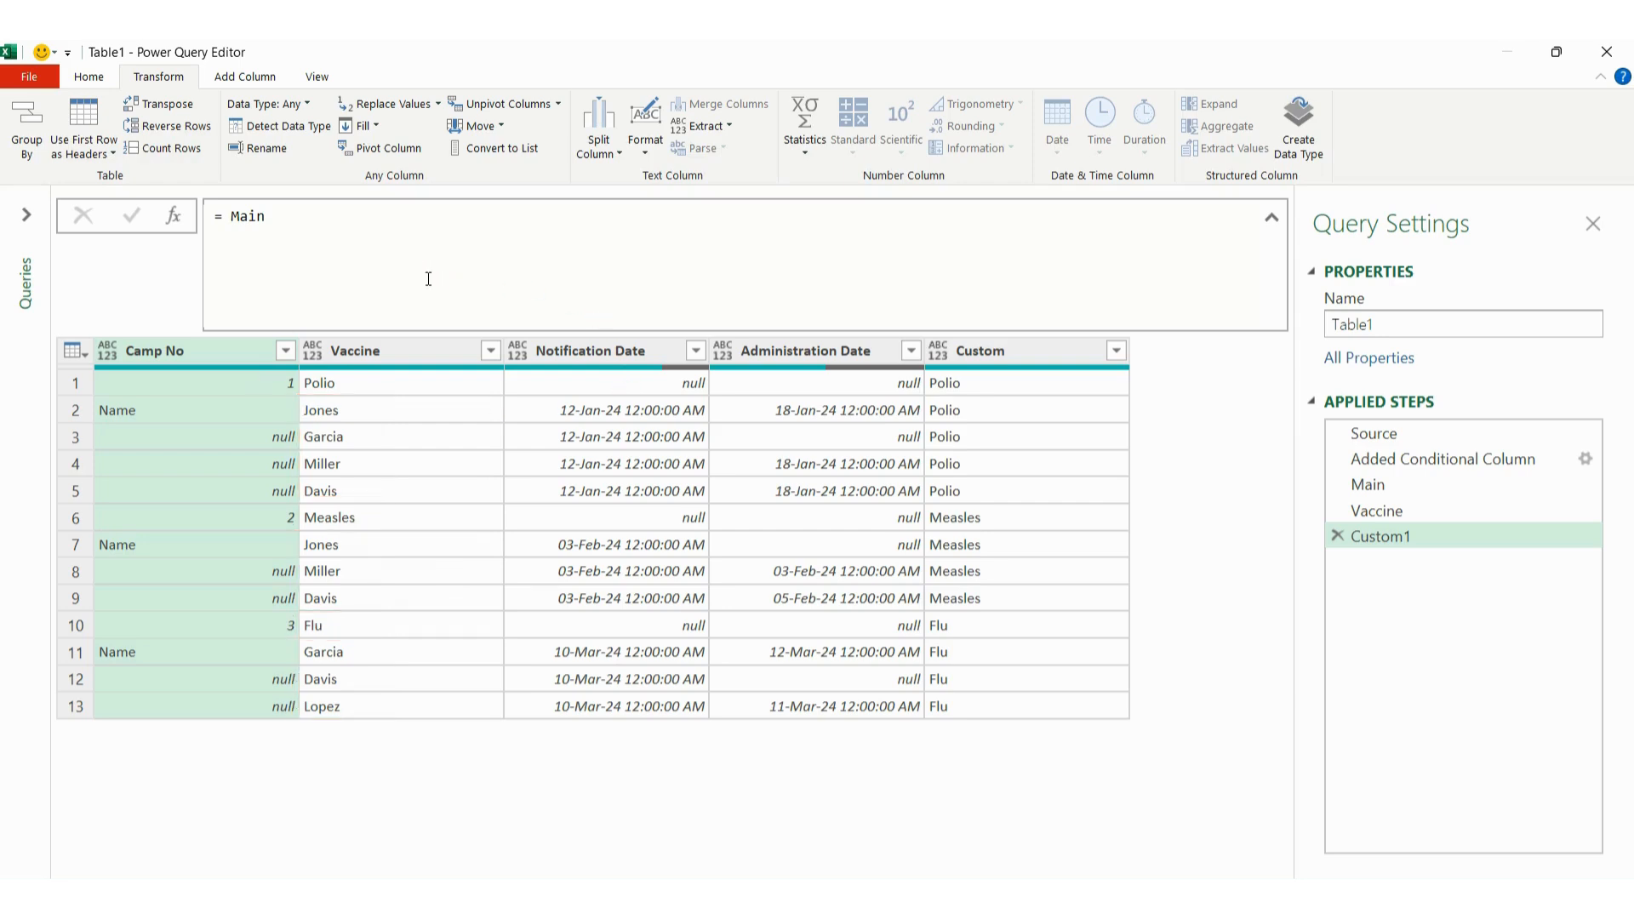
{"action": "left_click", "coordinate": [434, 365]}
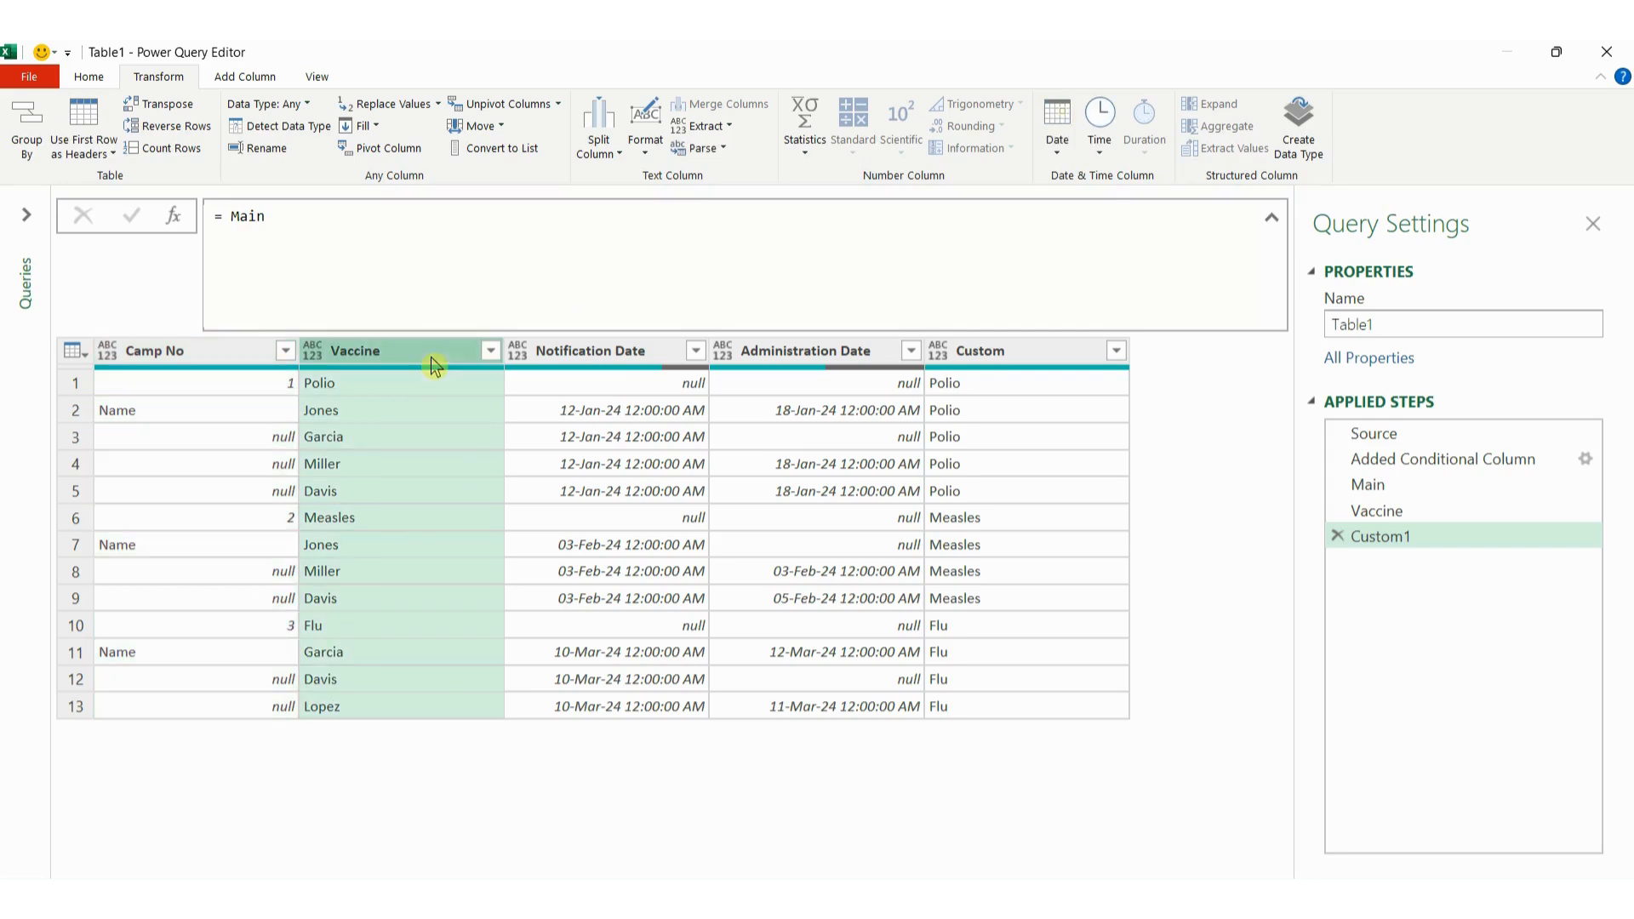
{"action": "left_click", "coordinate": [286, 351]}
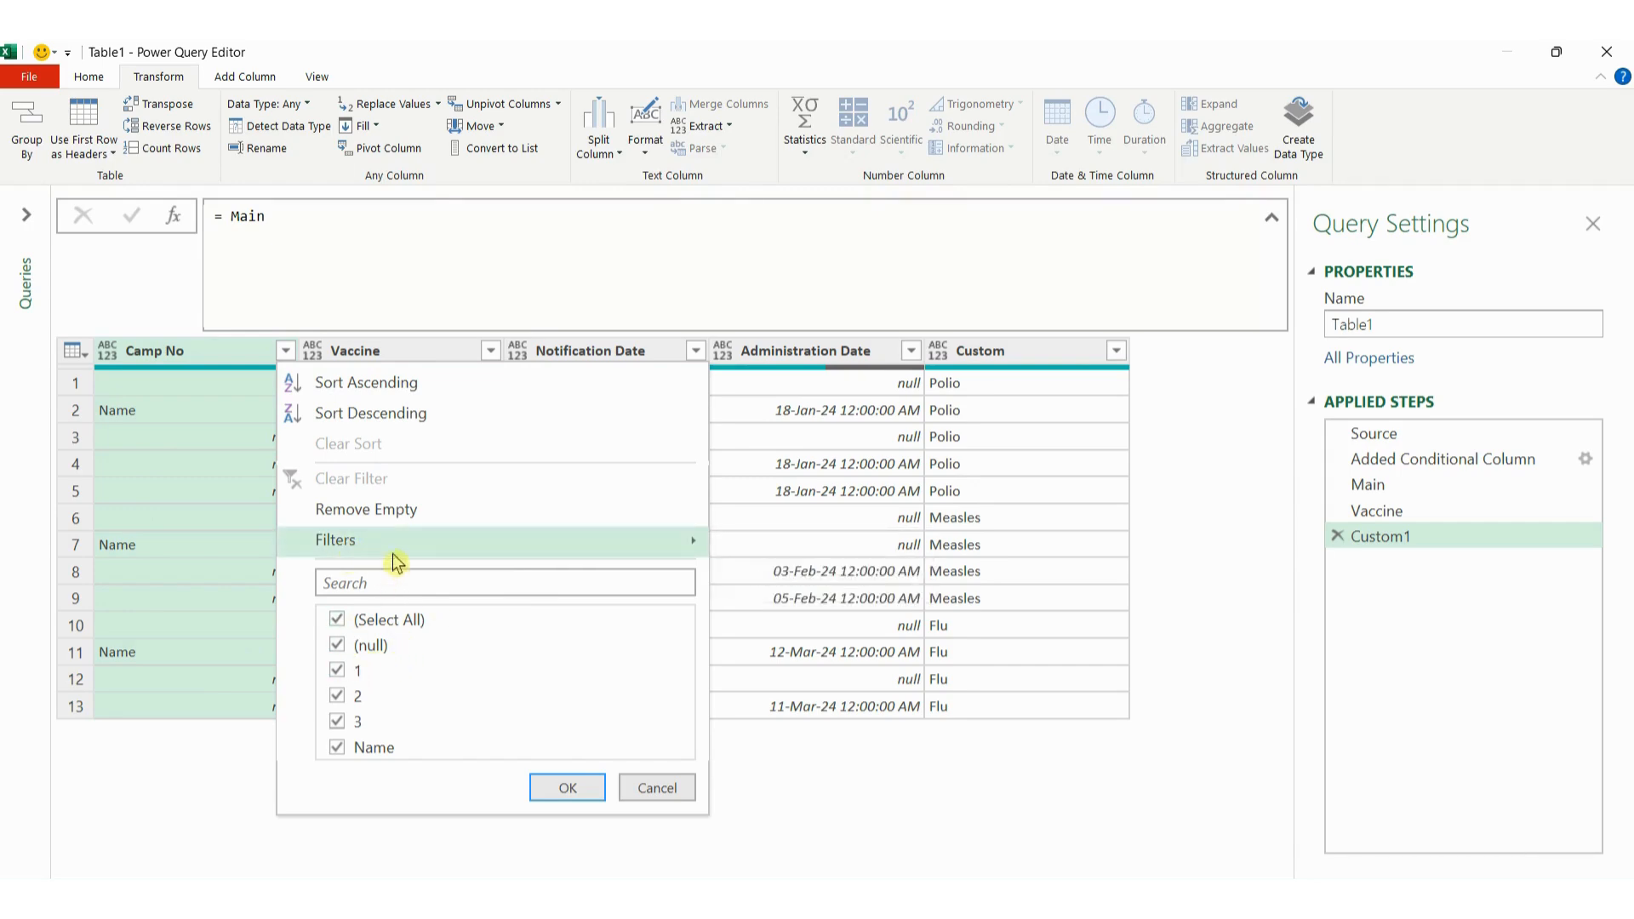
{"action": "left_click", "coordinate": [339, 619]}
{"action": "left_click", "coordinate": [337, 673]}
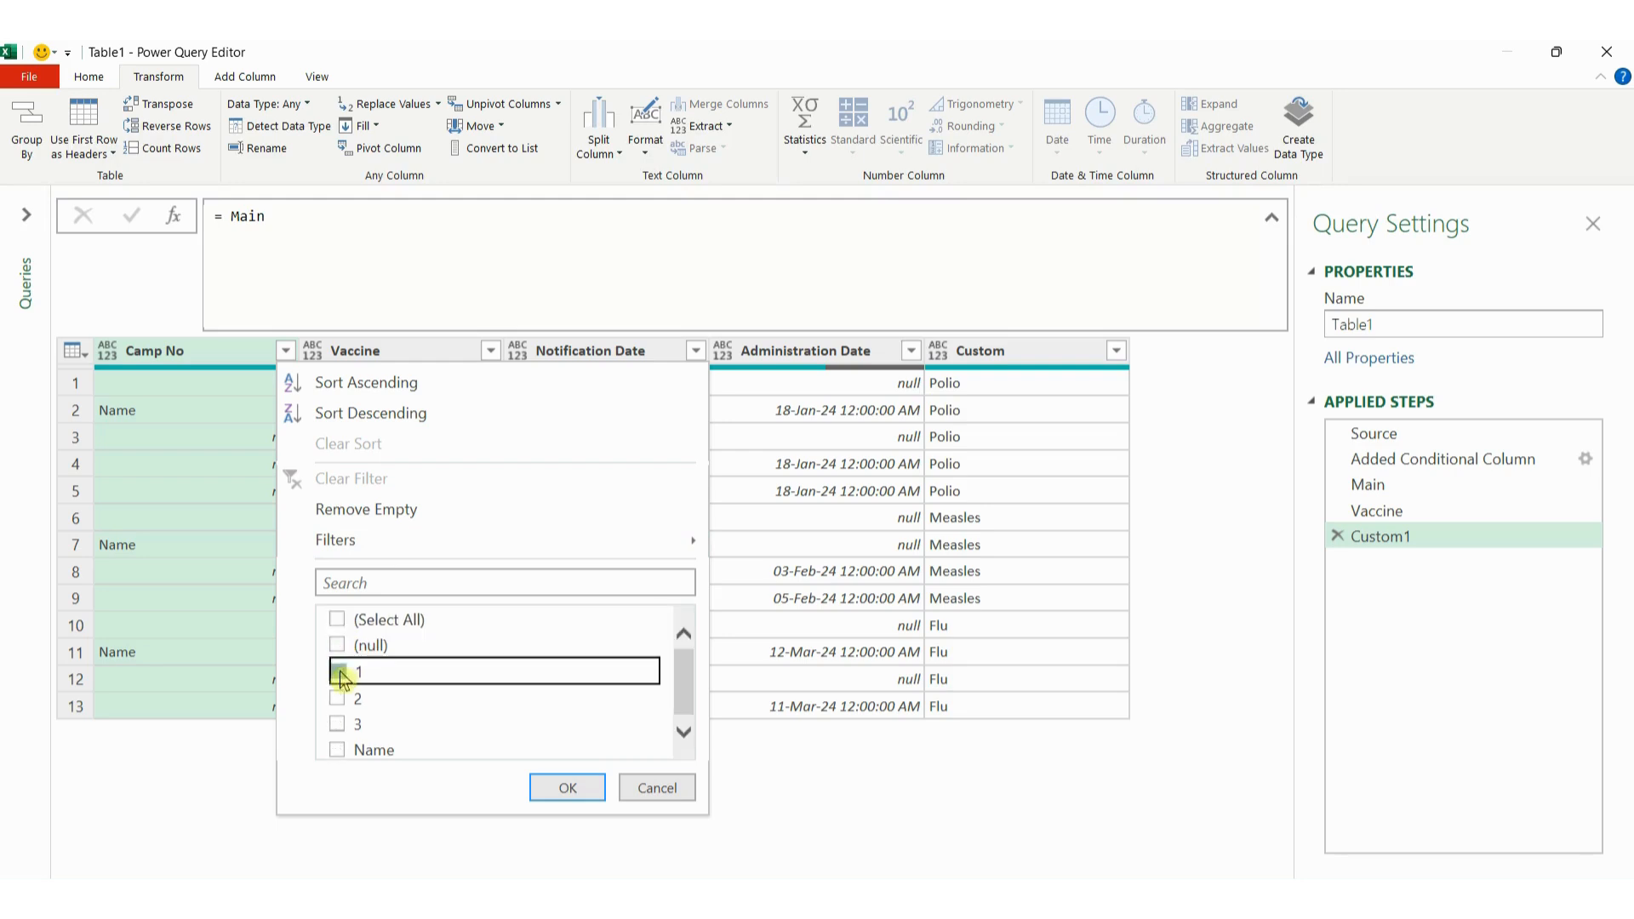
{"action": "left_click", "coordinate": [588, 790]}
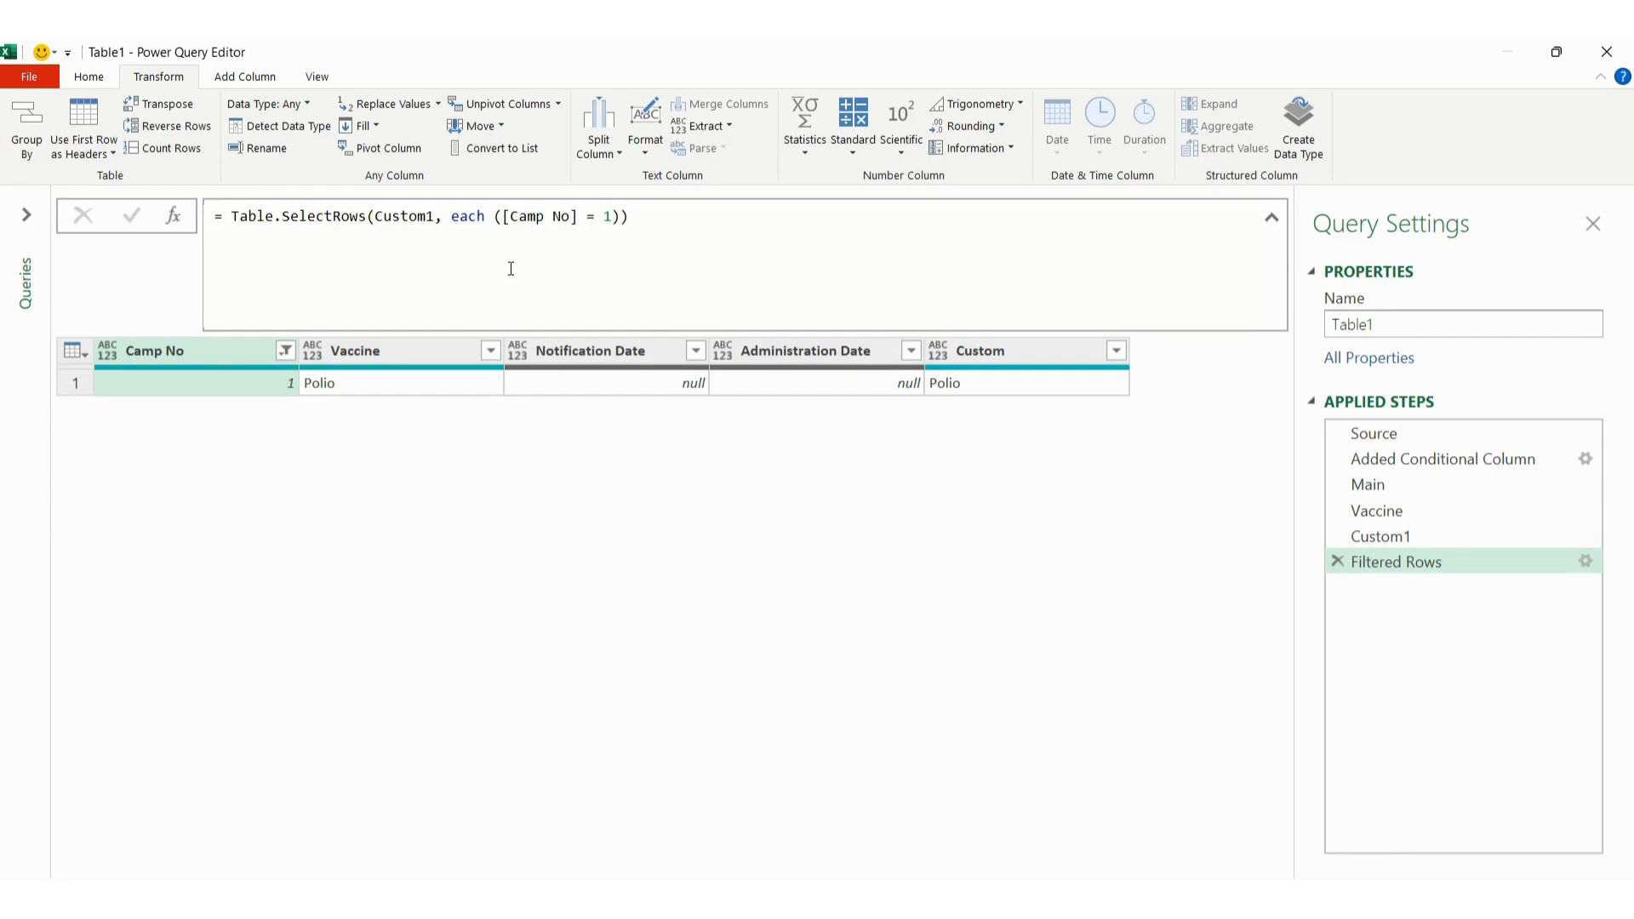
Step: Replace the = 1 condition in the Filtered Rows formula with is number and apply it
{"action": "left_click", "coordinate": [609, 217]}
{"action": "key", "text": "BackSpace"}
{"action": "key", "text": "BackSpace"}
{"action": "key", "text": "BackSpace"}
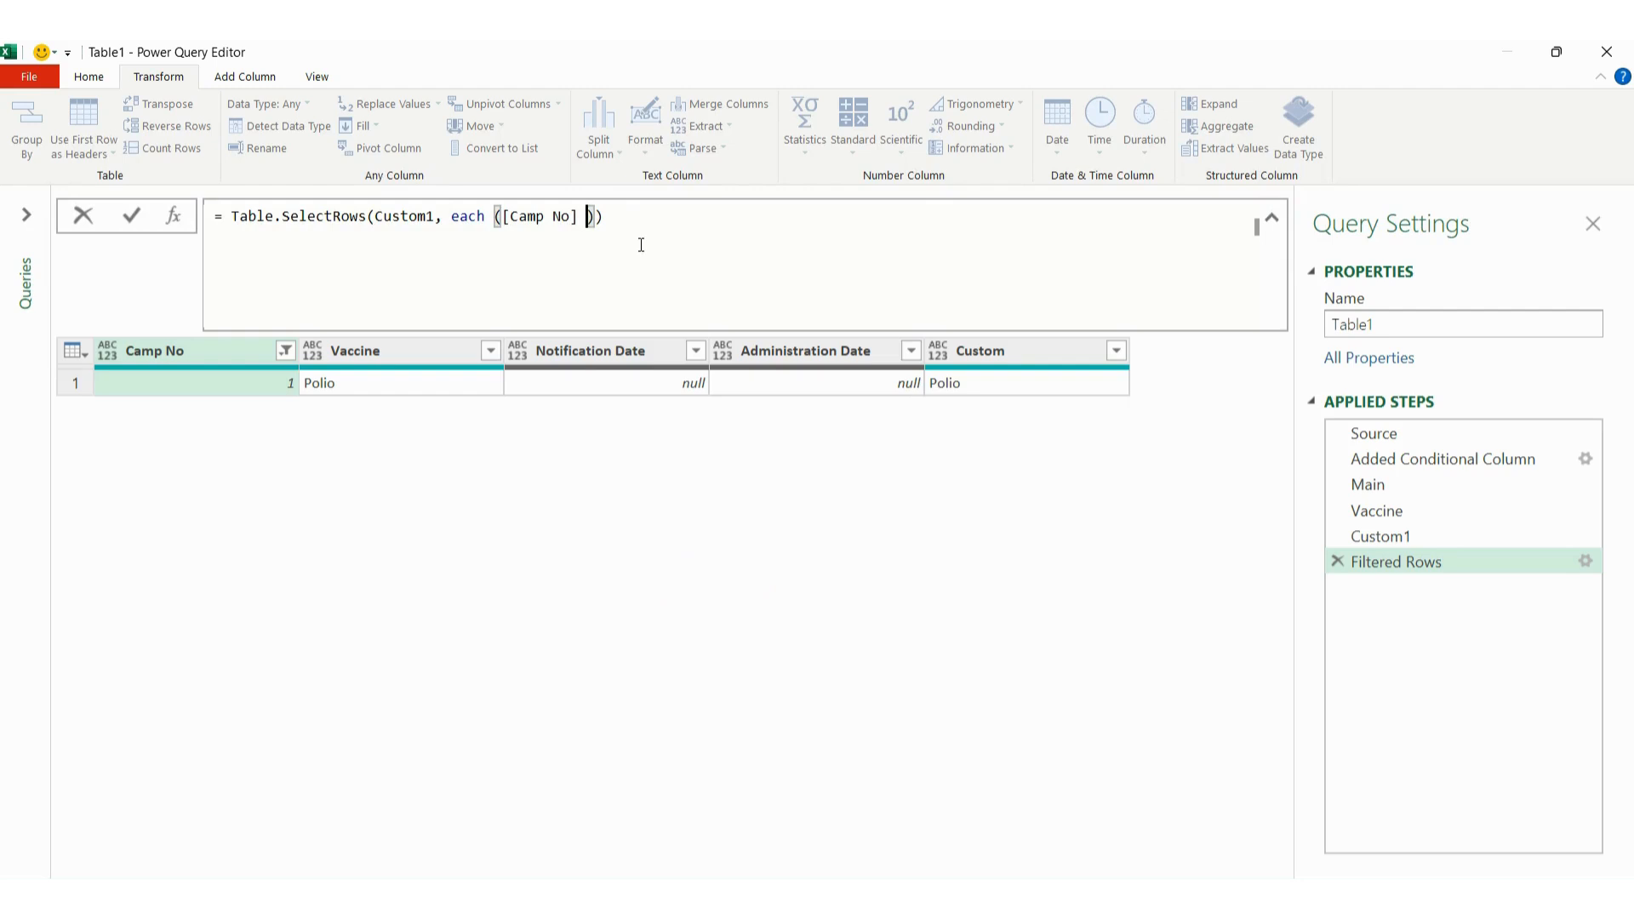
{"action": "type", "text": "is number"}
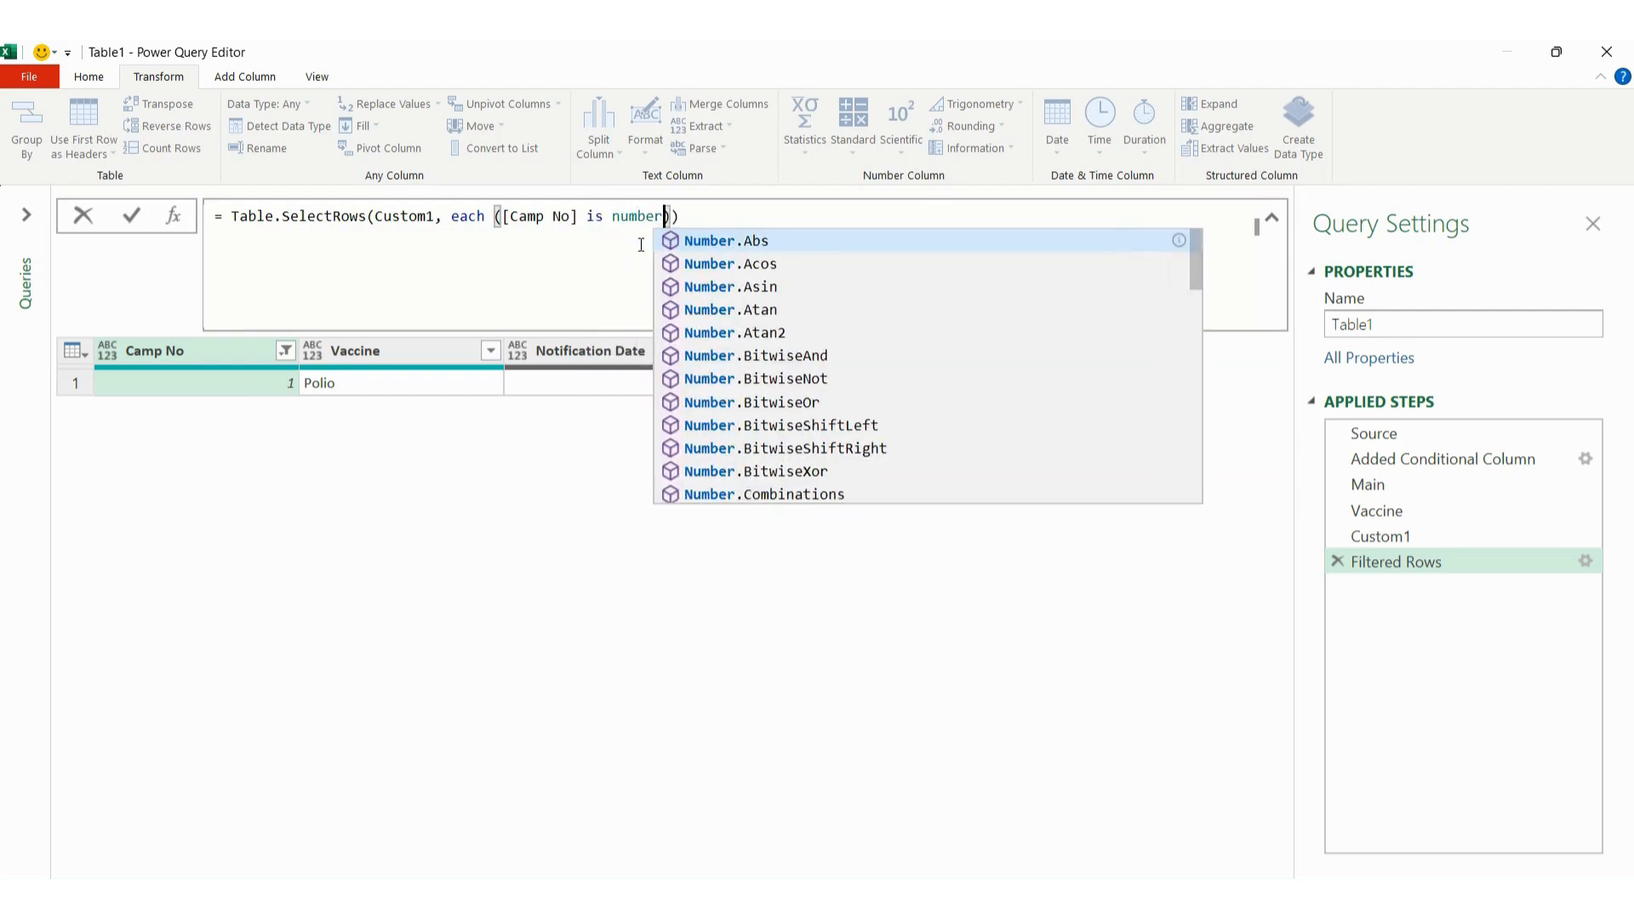
{"action": "left_click", "coordinate": [715, 220]}
{"action": "key", "text": "Return"}
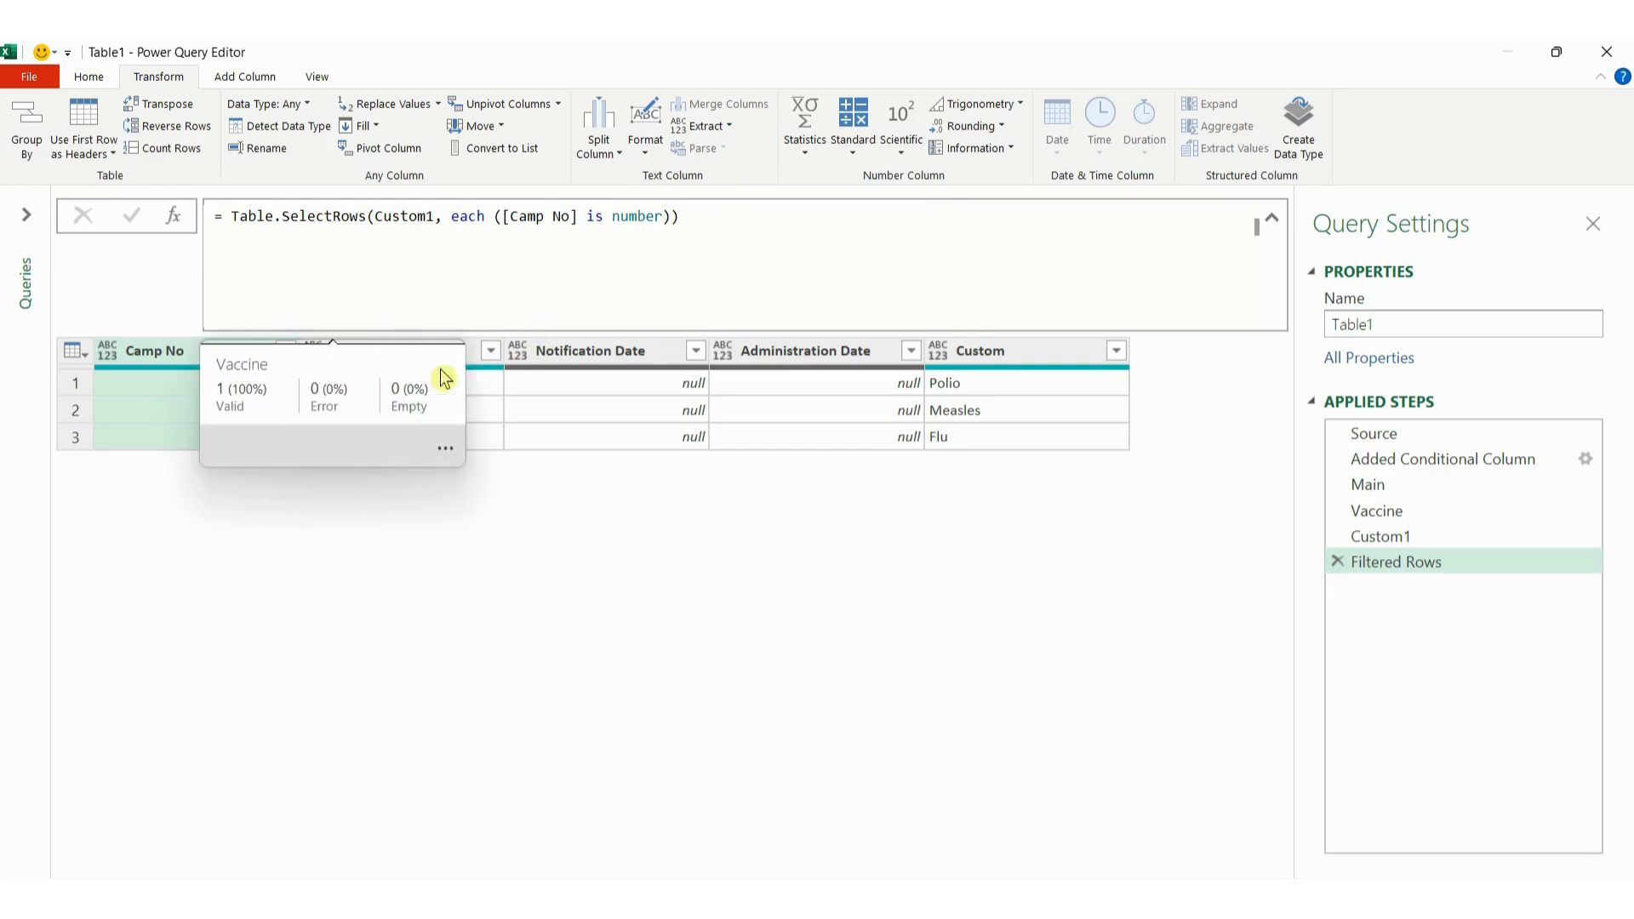
Step: Negate the row condition to each not ([Camp No] is number) in the Filtered Rows formula and apply it
{"action": "left_click", "coordinate": [675, 217]}
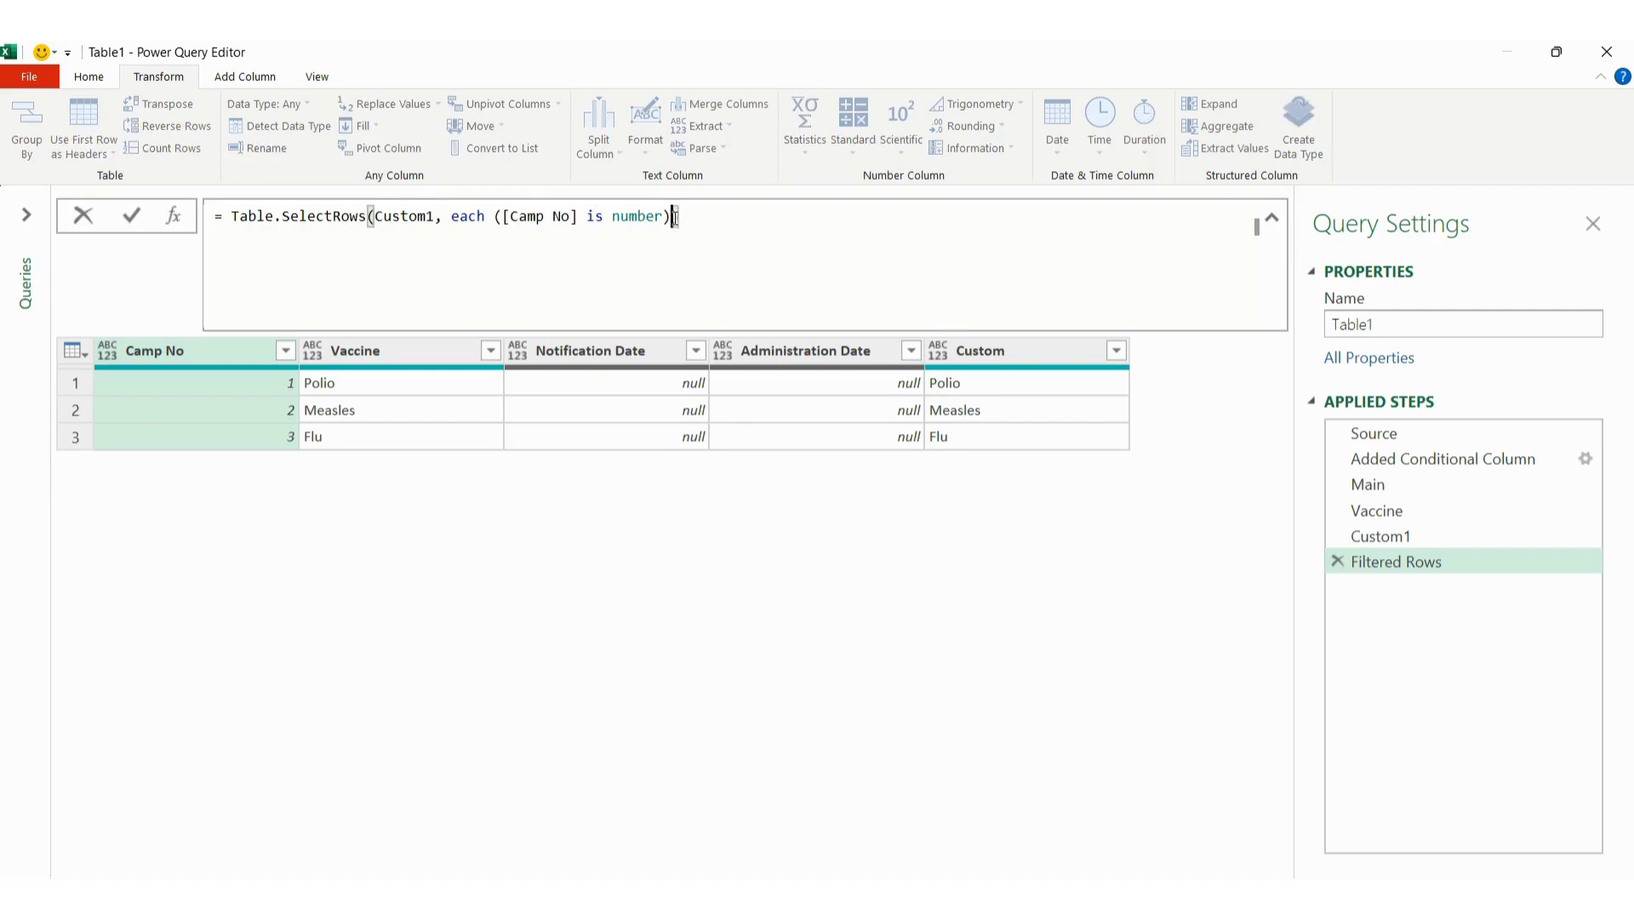
{"action": "left_click", "coordinate": [498, 219]}
{"action": "type", "text": "N"}
{"action": "key", "text": "BackSpace"}
{"action": "type", "text": "not"}
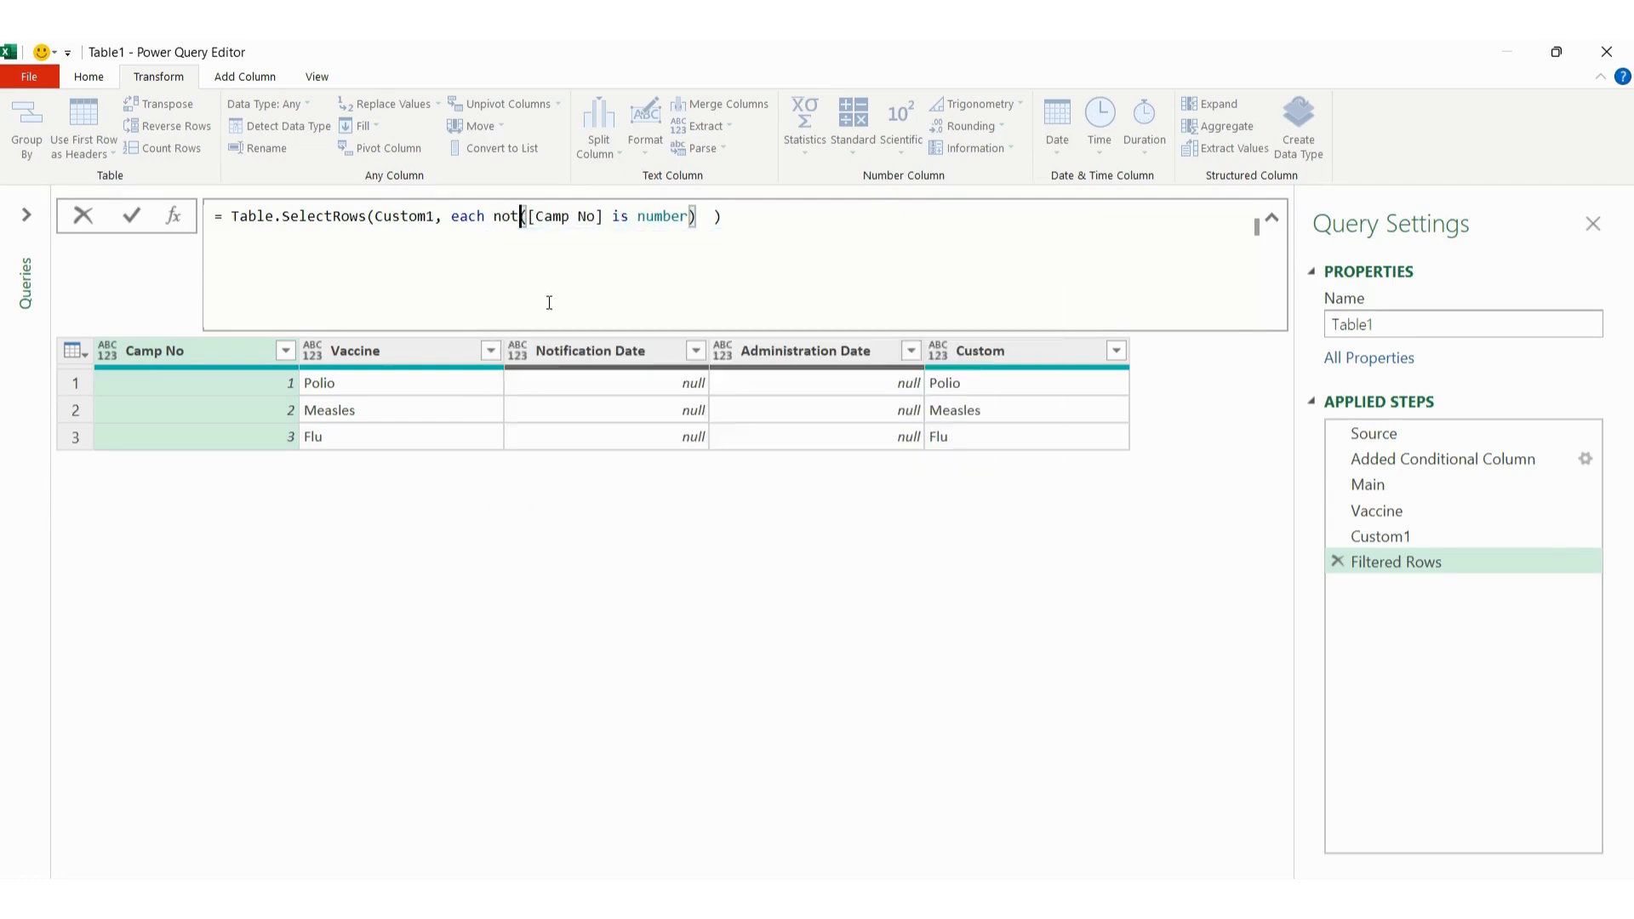
{"action": "left_click", "coordinate": [780, 225]}
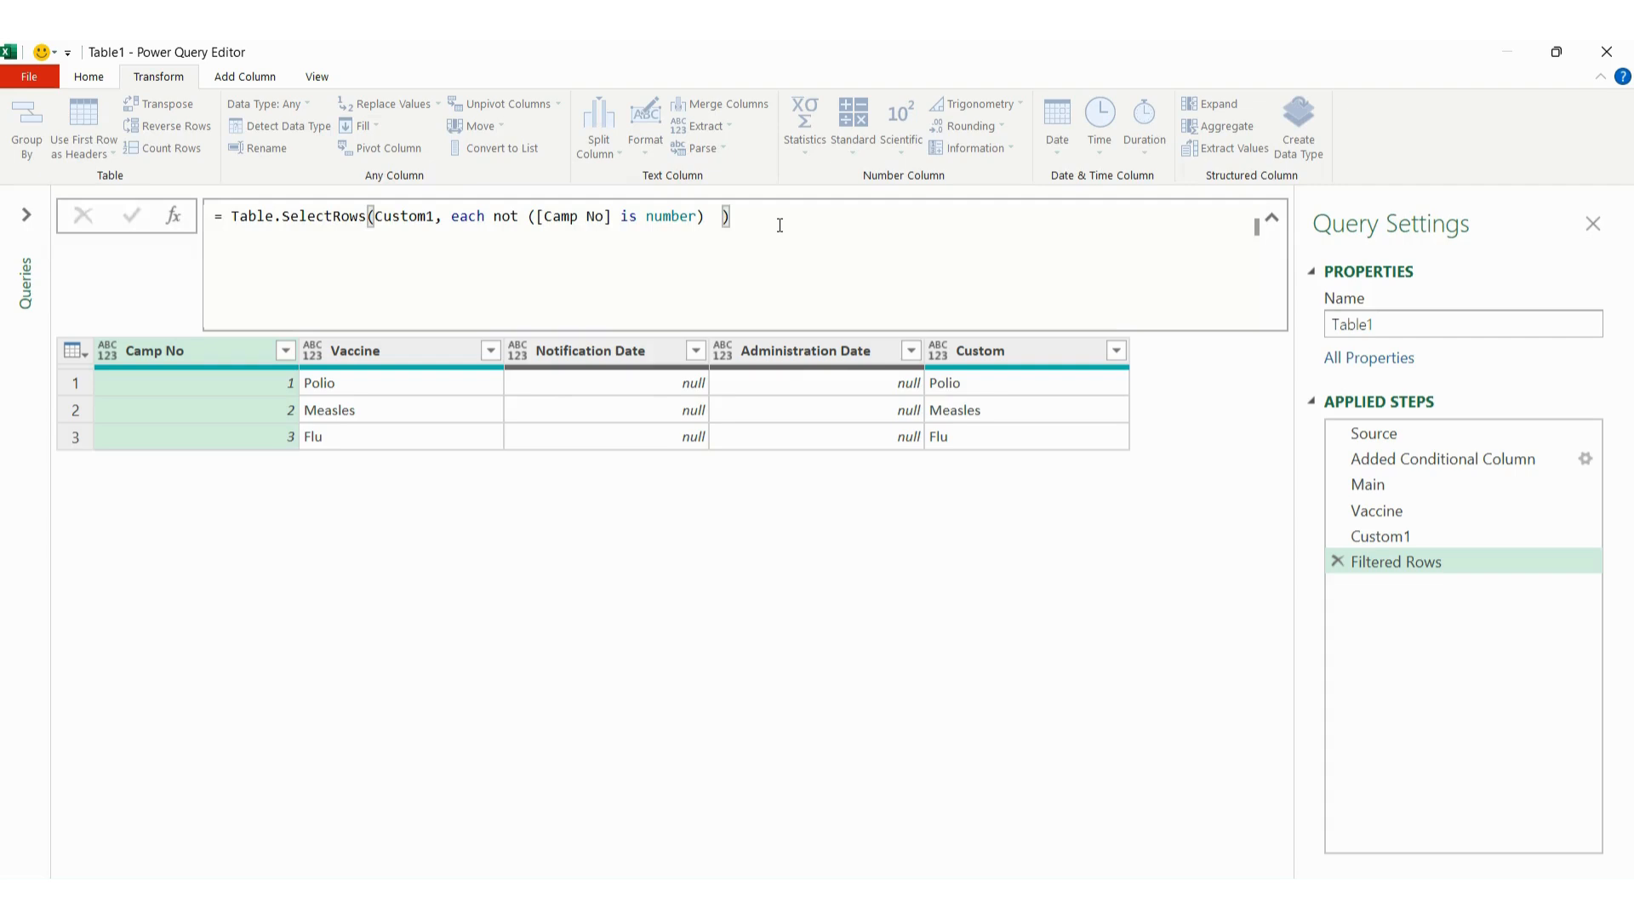
{"action": "key", "text": "Return"}
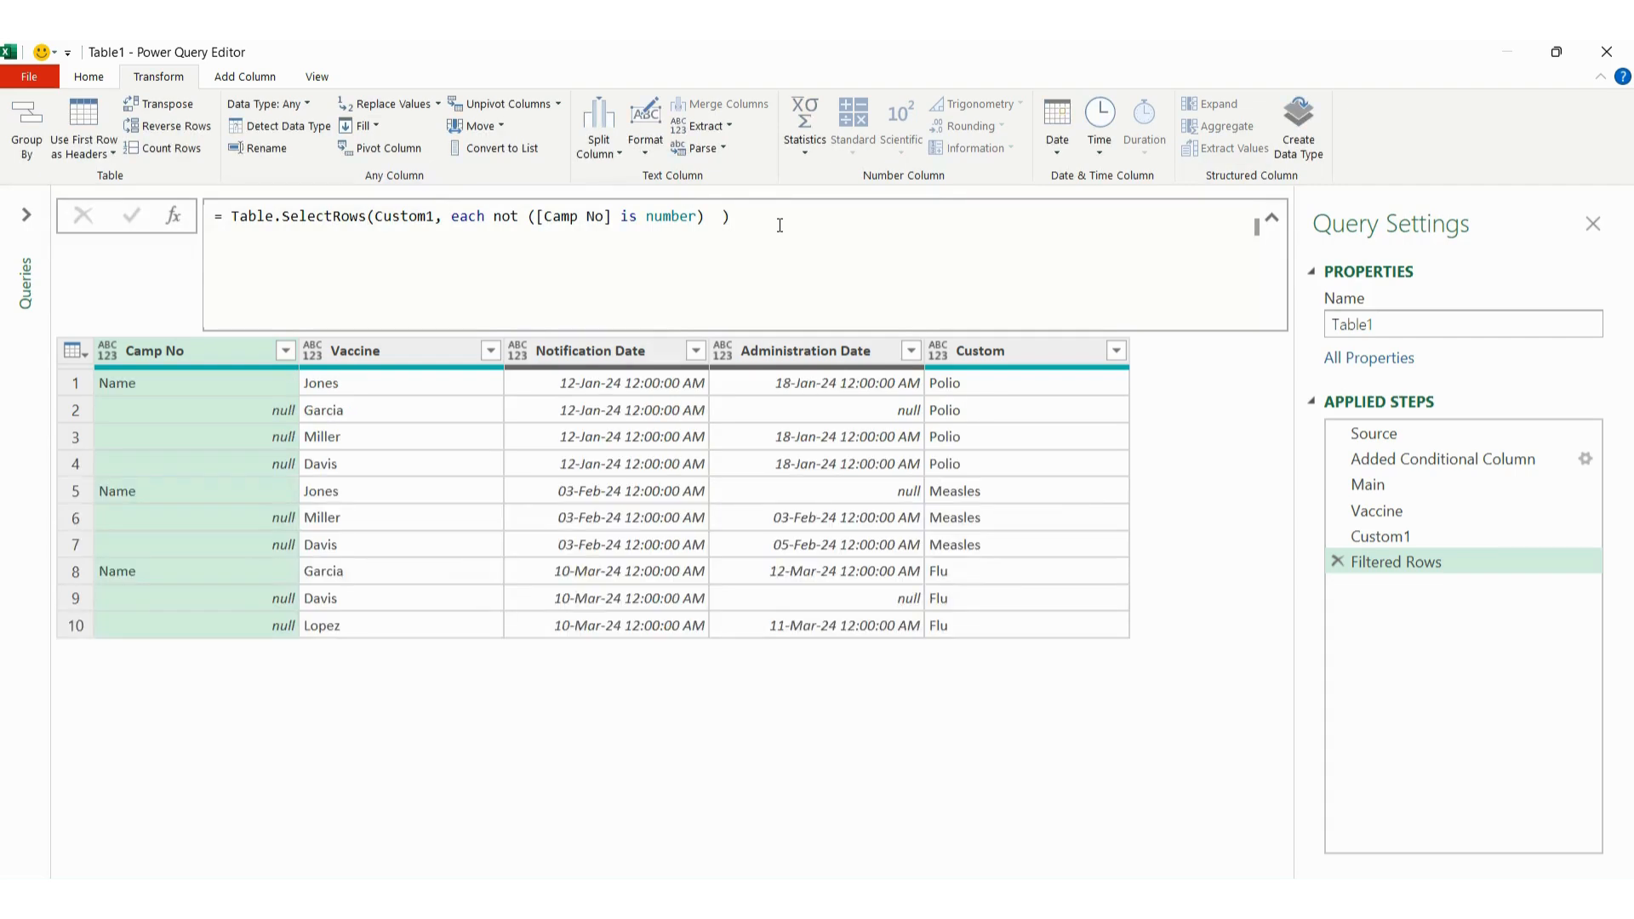
Step: Append [Vaccine] to the Table.SelectRows formula to return only that column as a list
{"action": "left_click", "coordinate": [400, 349]}
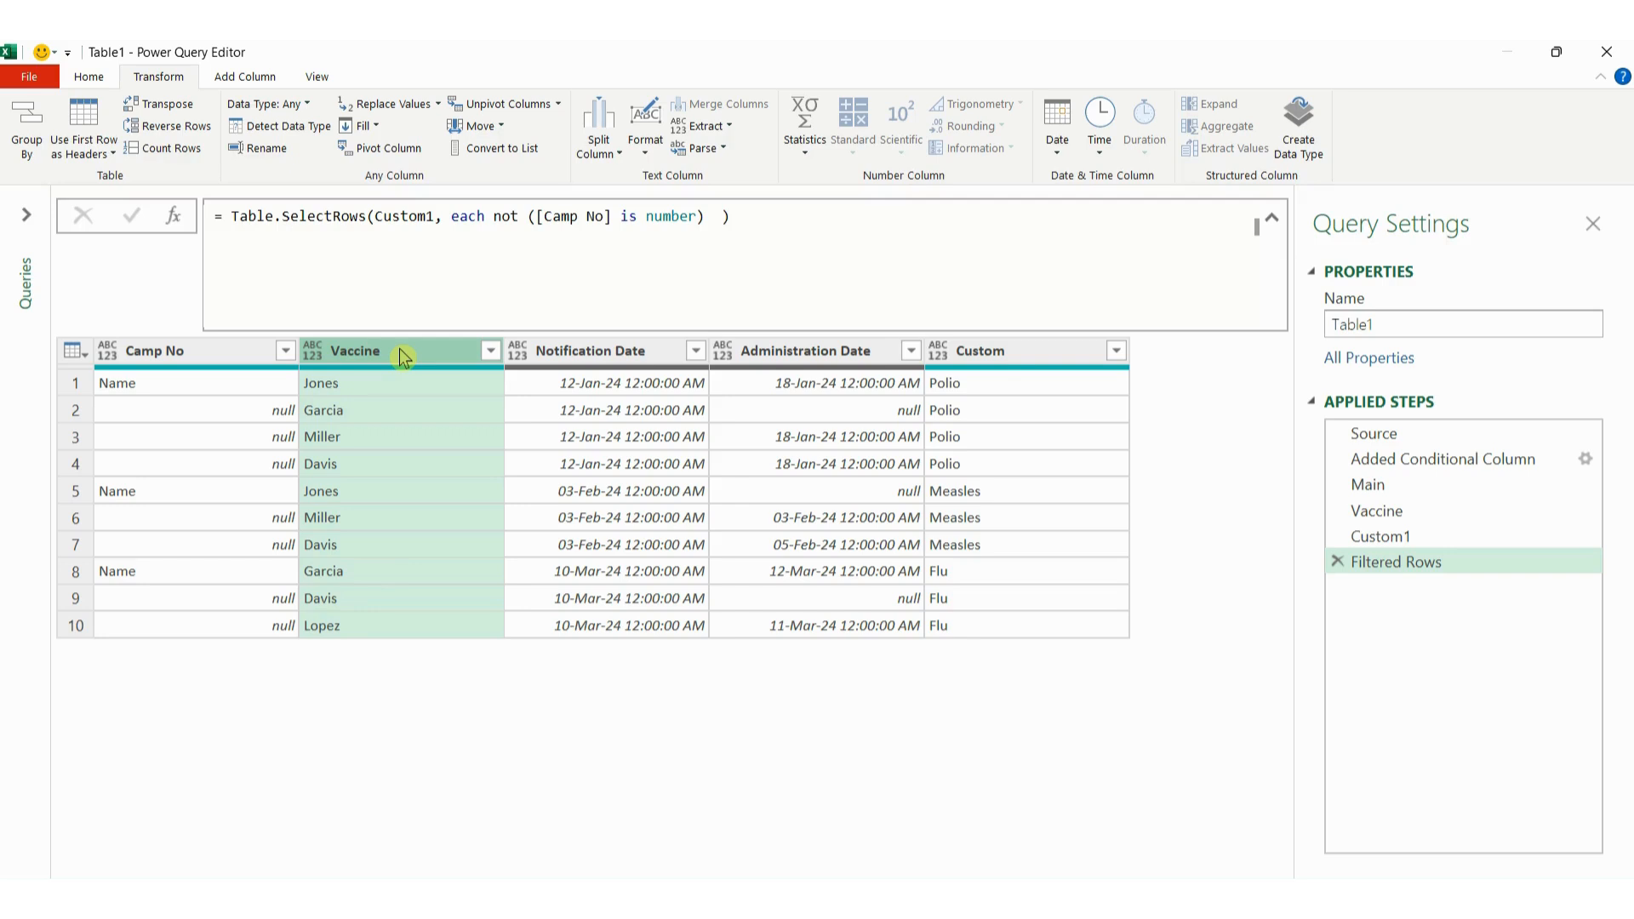
{"action": "left_click", "coordinate": [753, 219]}
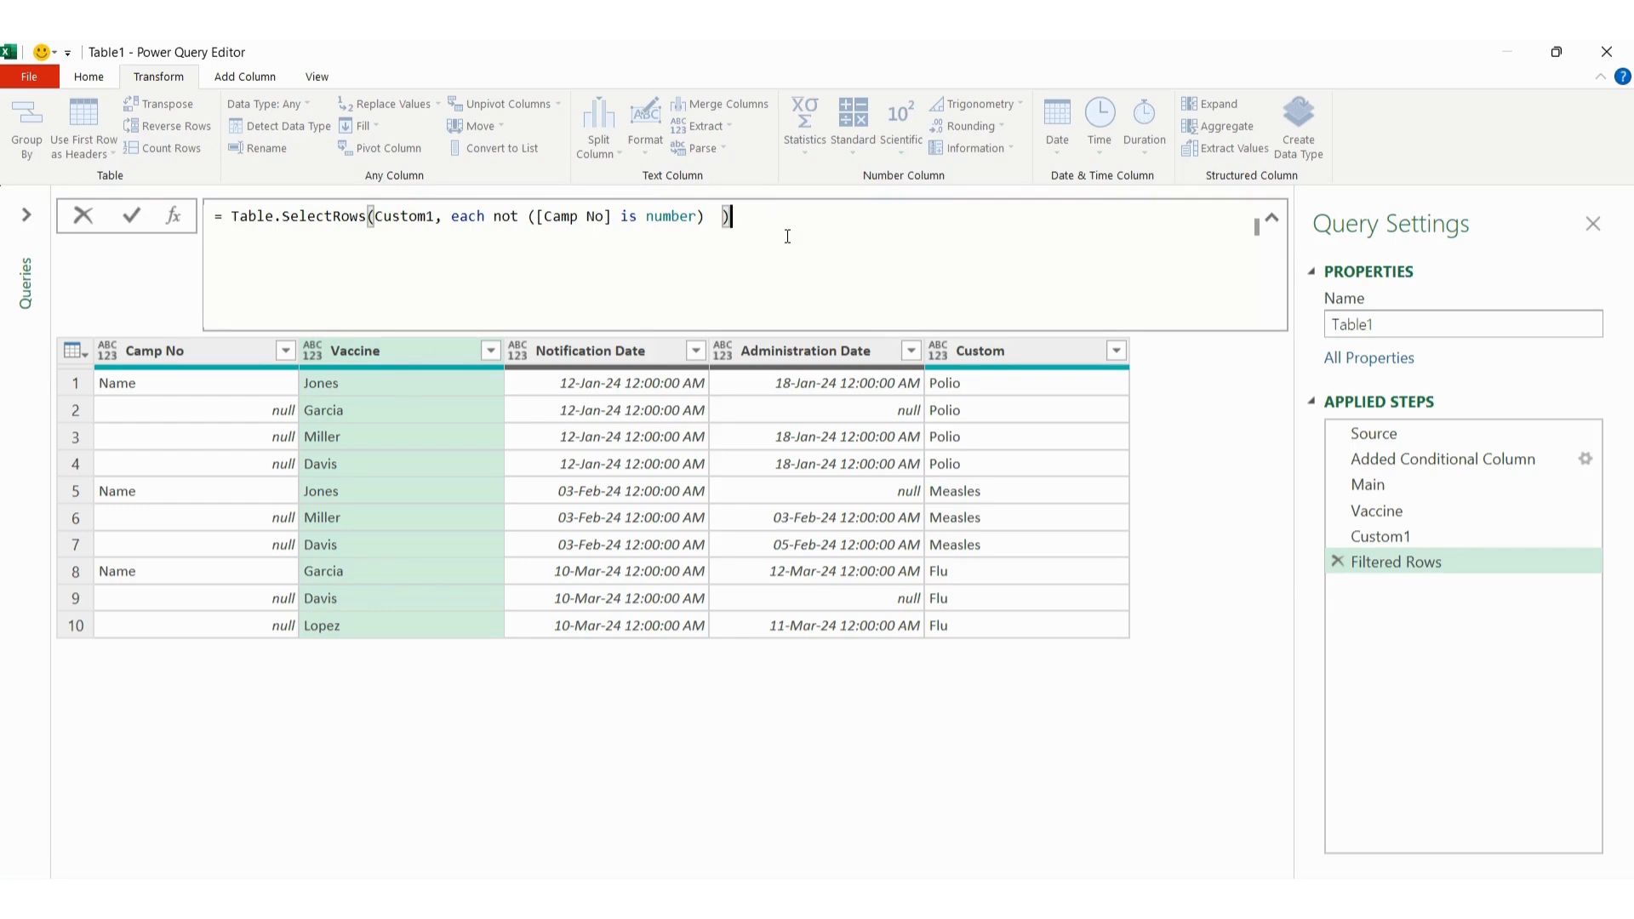
{"action": "type", "text": "["}
{"action": "type", "text": "V"}
{"action": "type", "text": "va"}
{"action": "key", "text": "BackSpace"}
{"action": "key", "text": "BackSpace"}
{"action": "type", "text": "accine"}
{"action": "key", "text": "Return"}
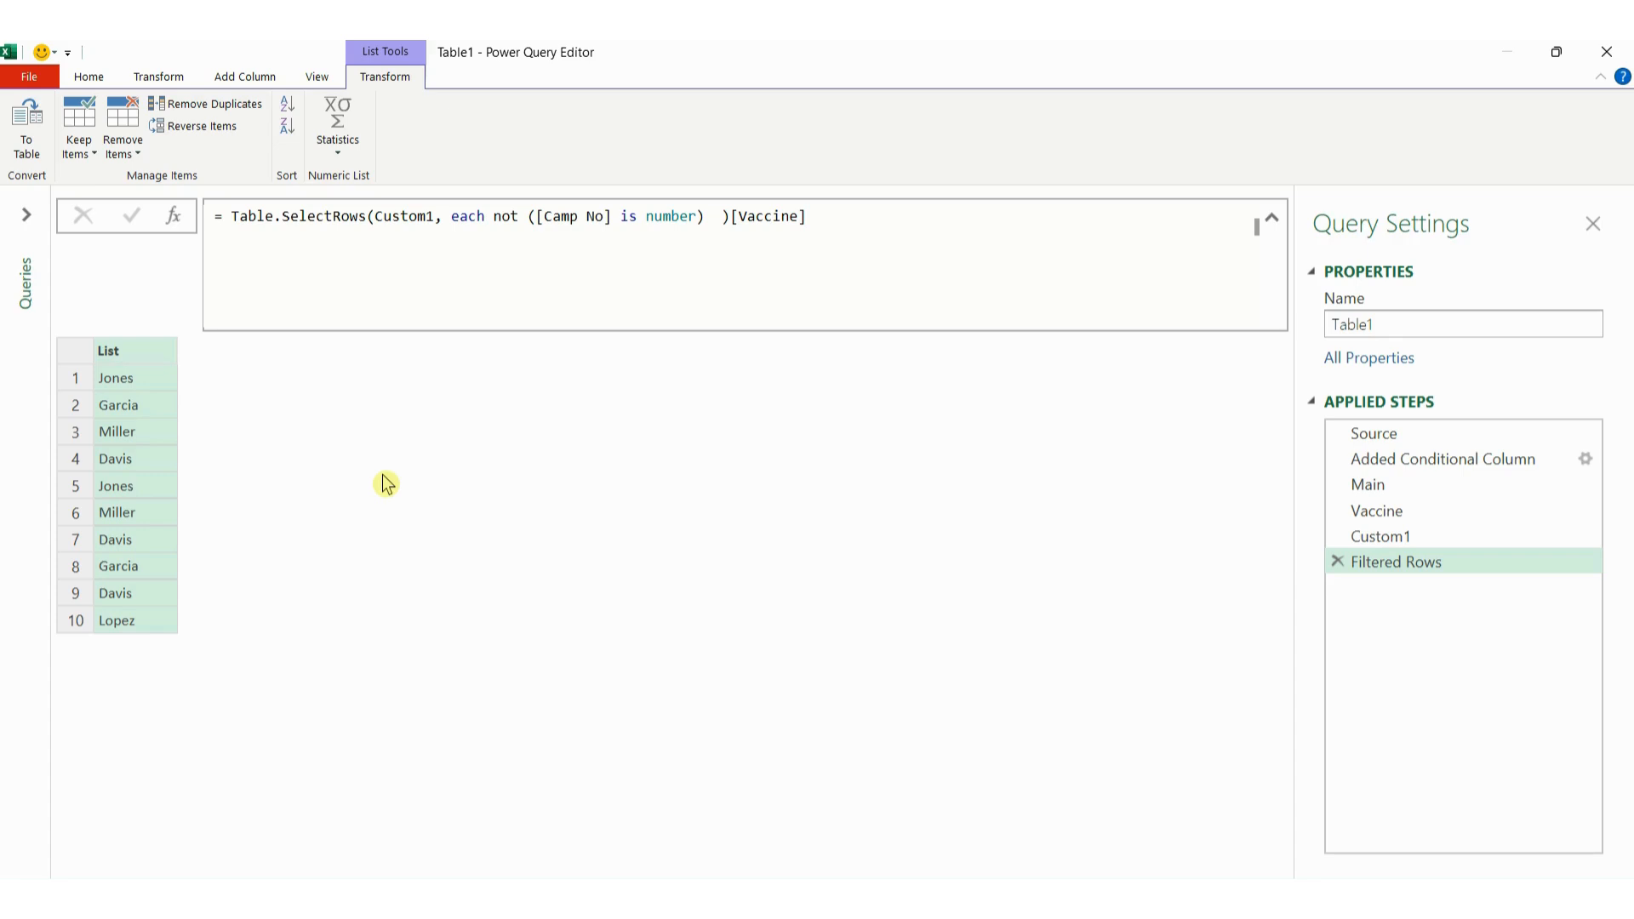
Step: Wrap the whole Table.SelectRows expression in List.distinct( ) and apply the formula
{"action": "left_click_drag", "start_coordinate": [232, 216], "coordinate": [368, 216]}
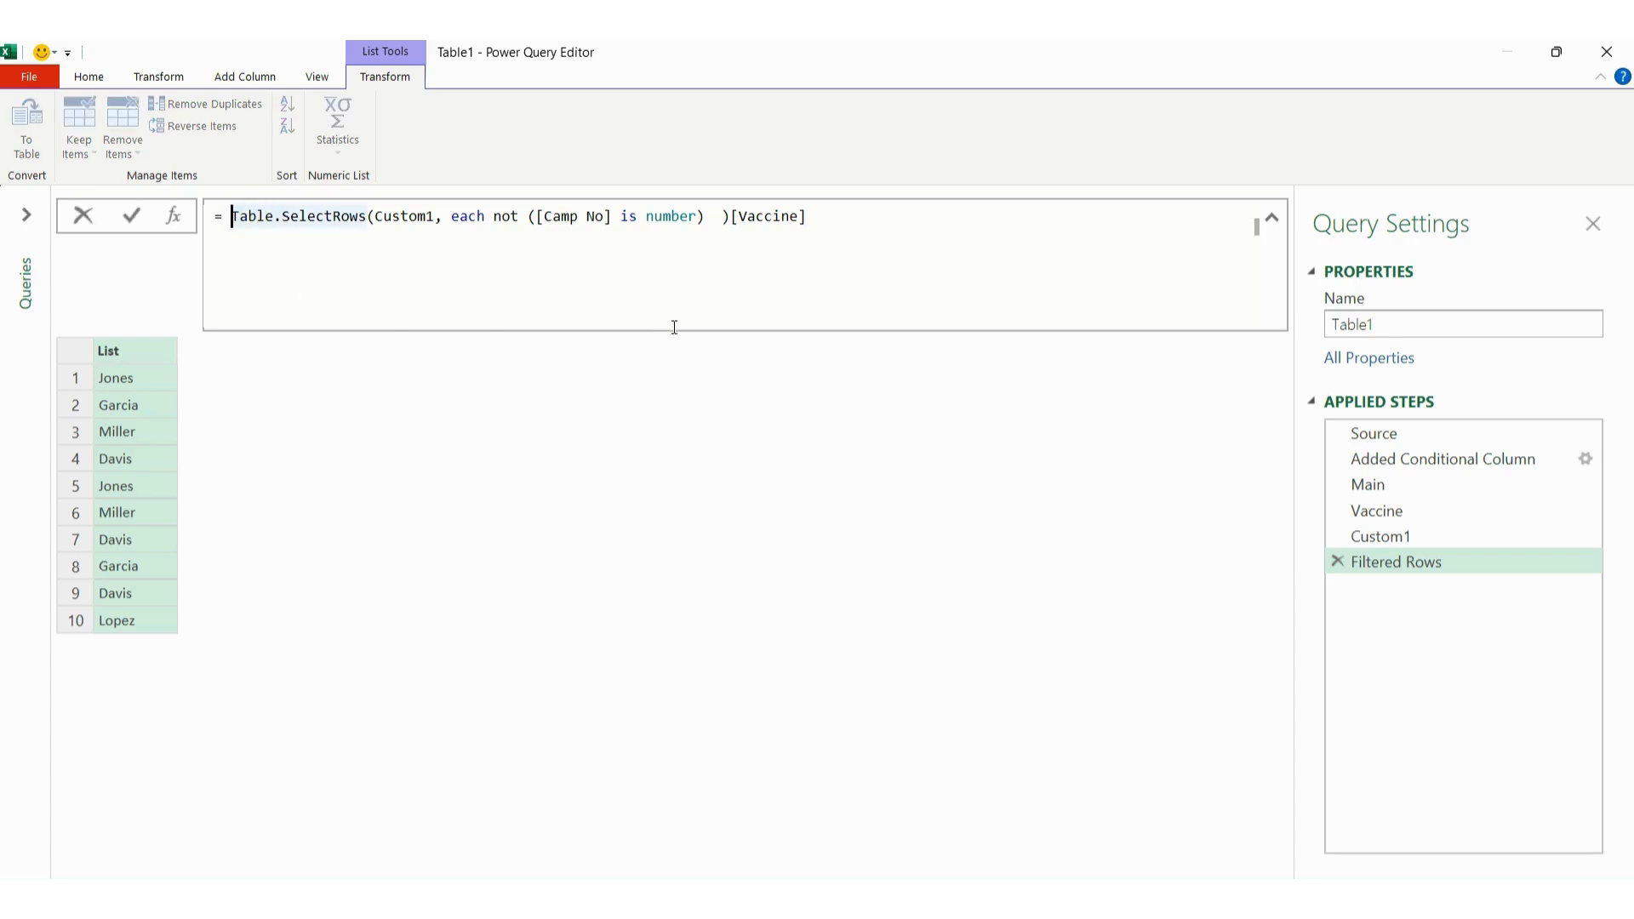
{"action": "type", "text": "List."}
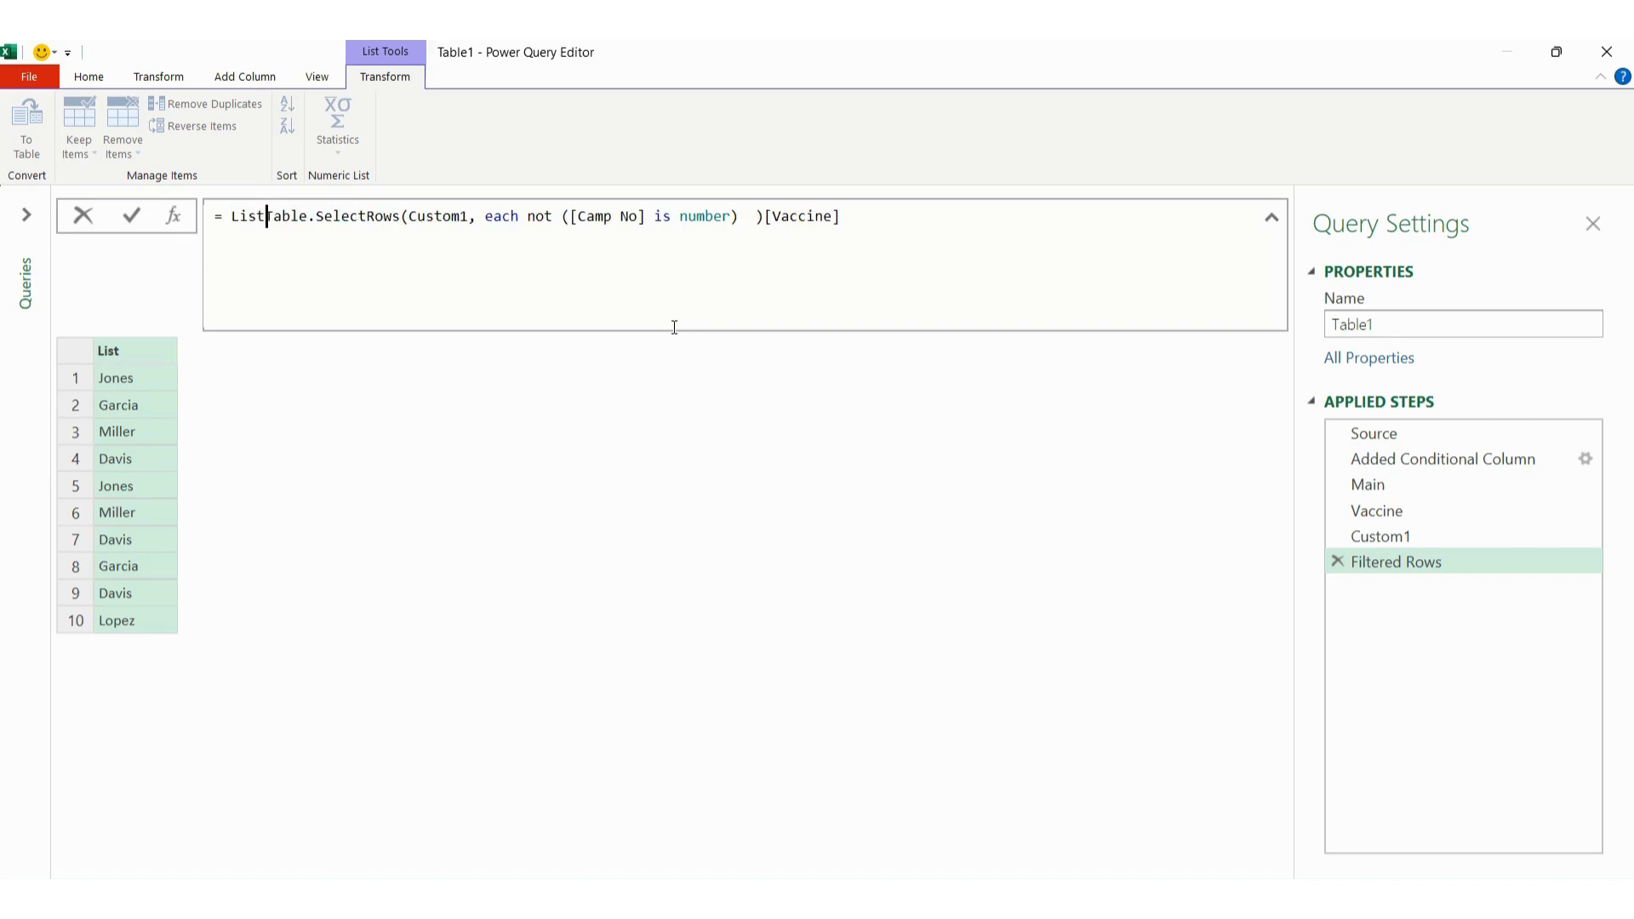
{"action": "type", "text": "dis"}
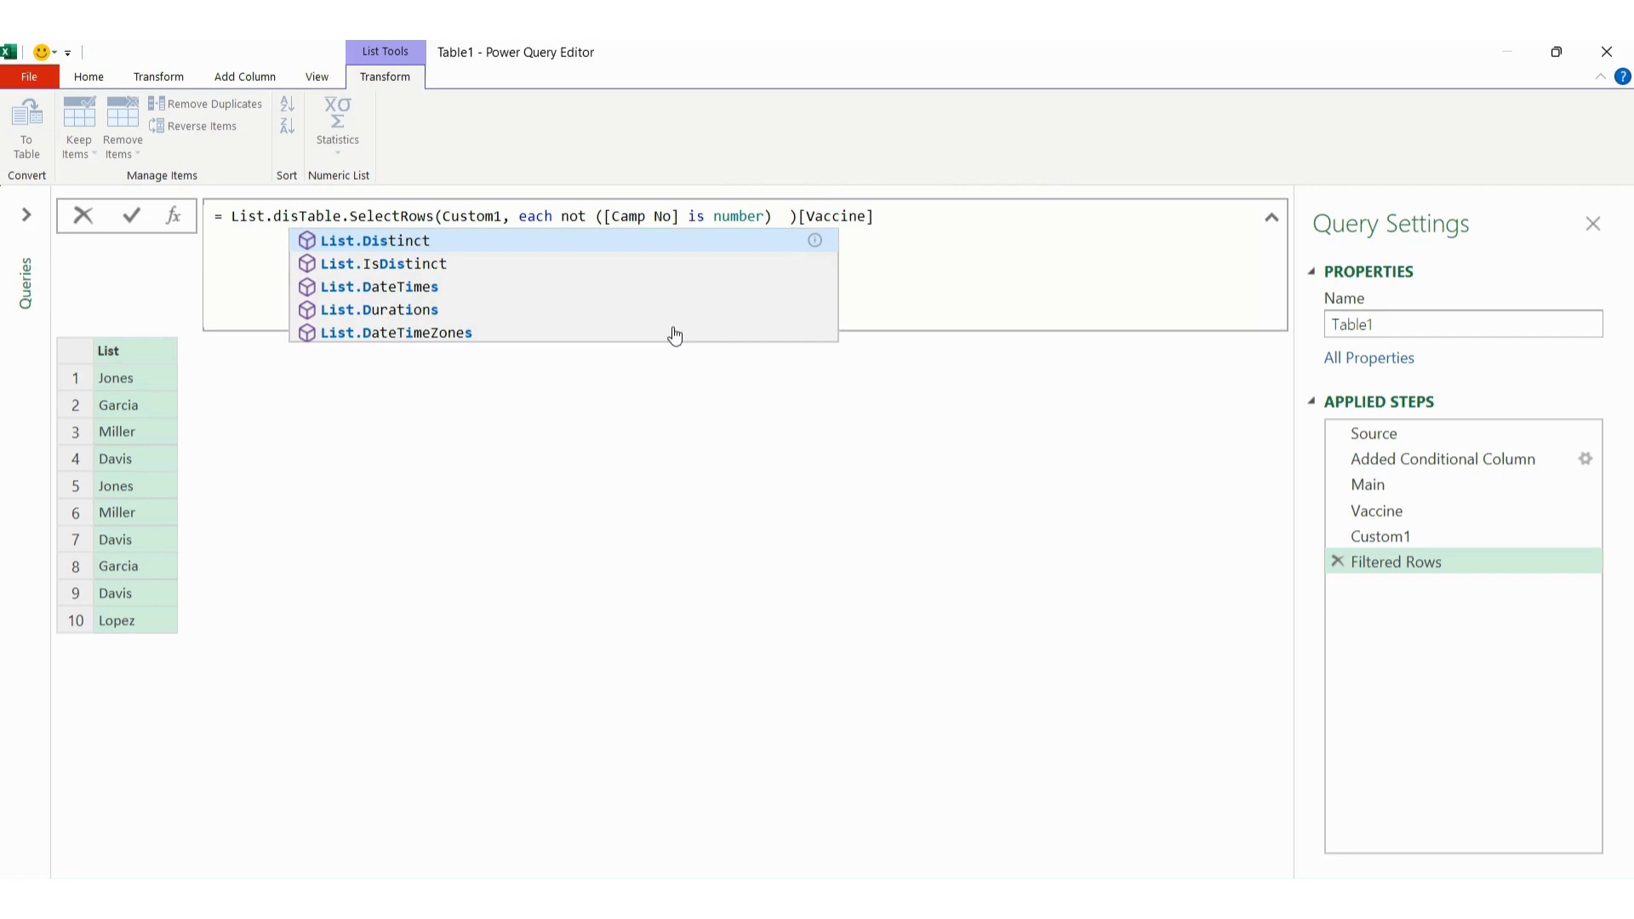
{"action": "type", "text": "tinct("}
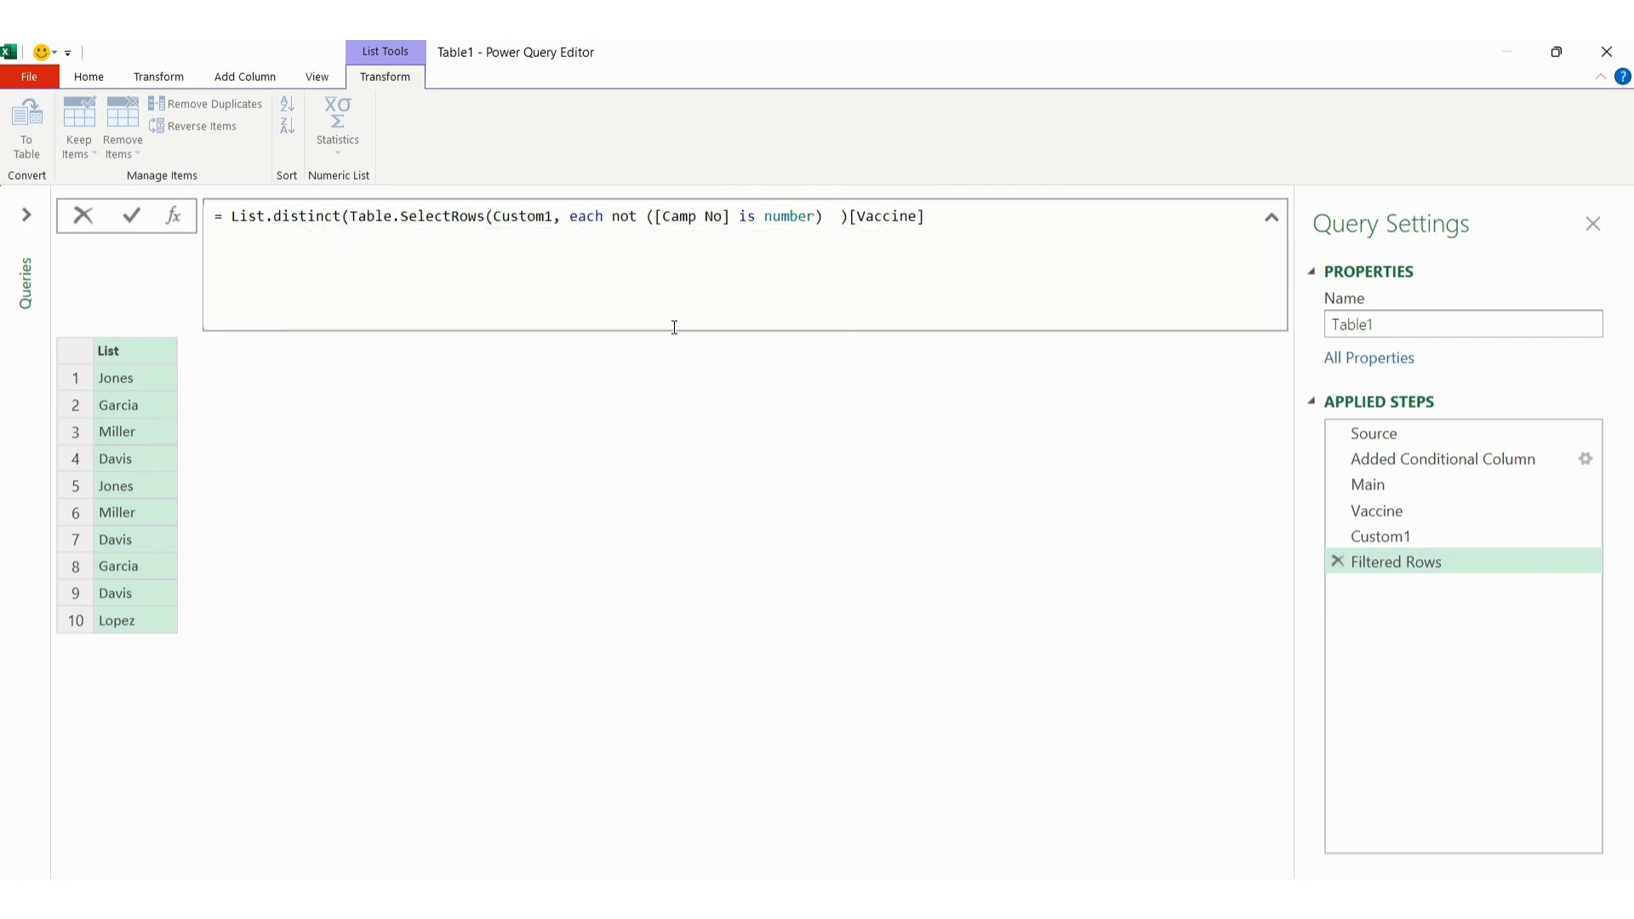
{"action": "left_click", "coordinate": [1058, 220]}
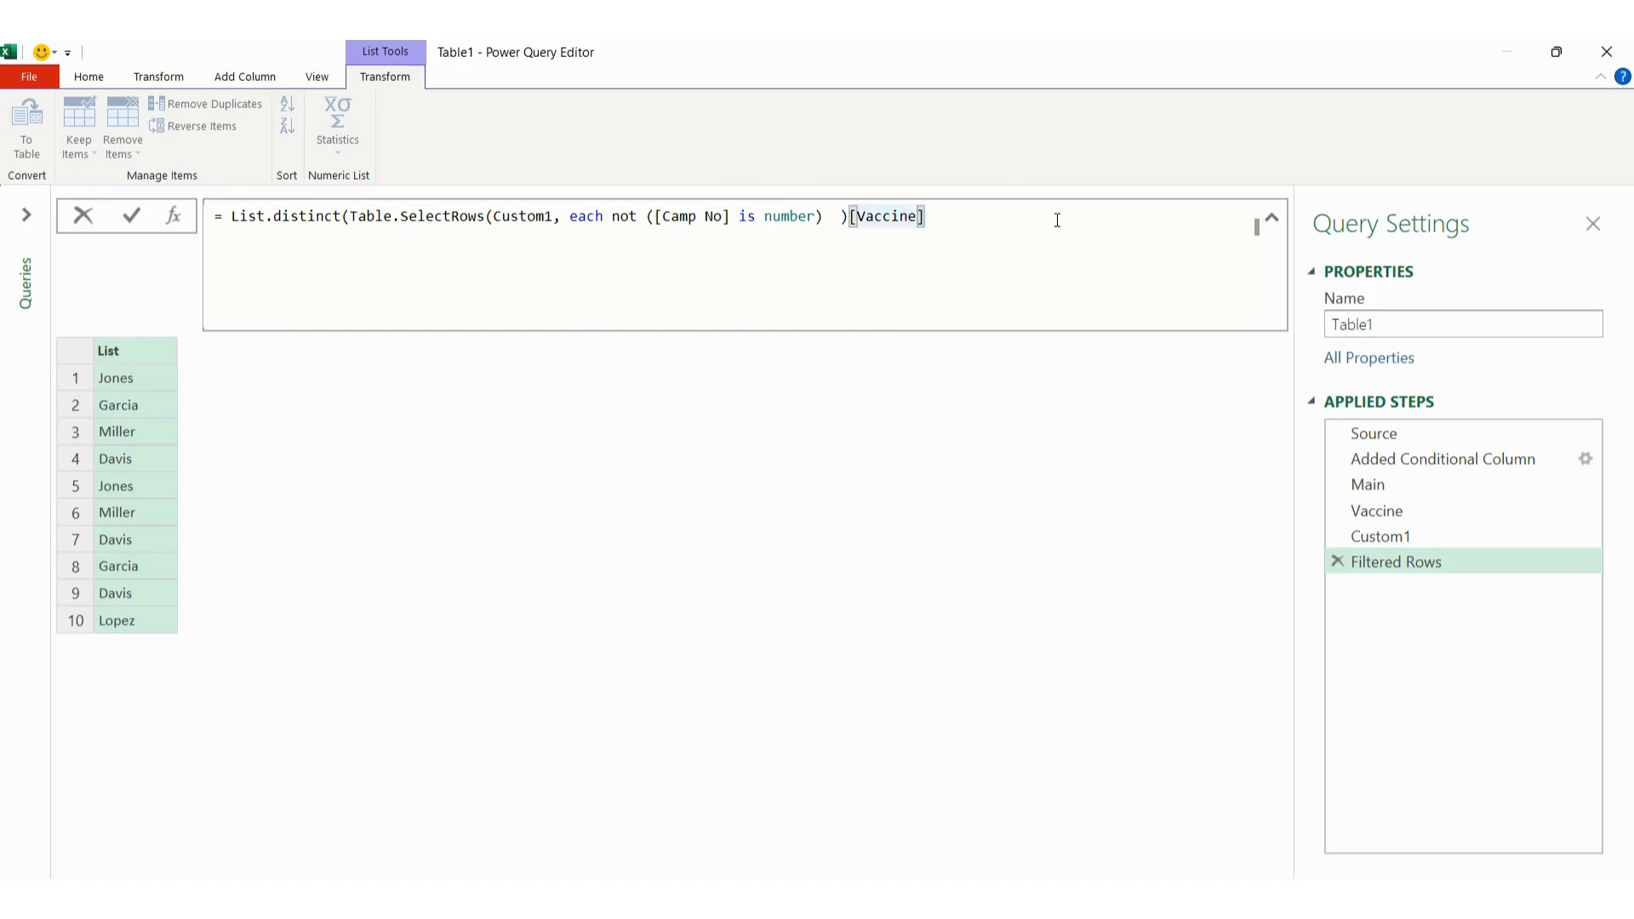
{"action": "type", "text": ")"}
{"action": "key", "text": "Return"}
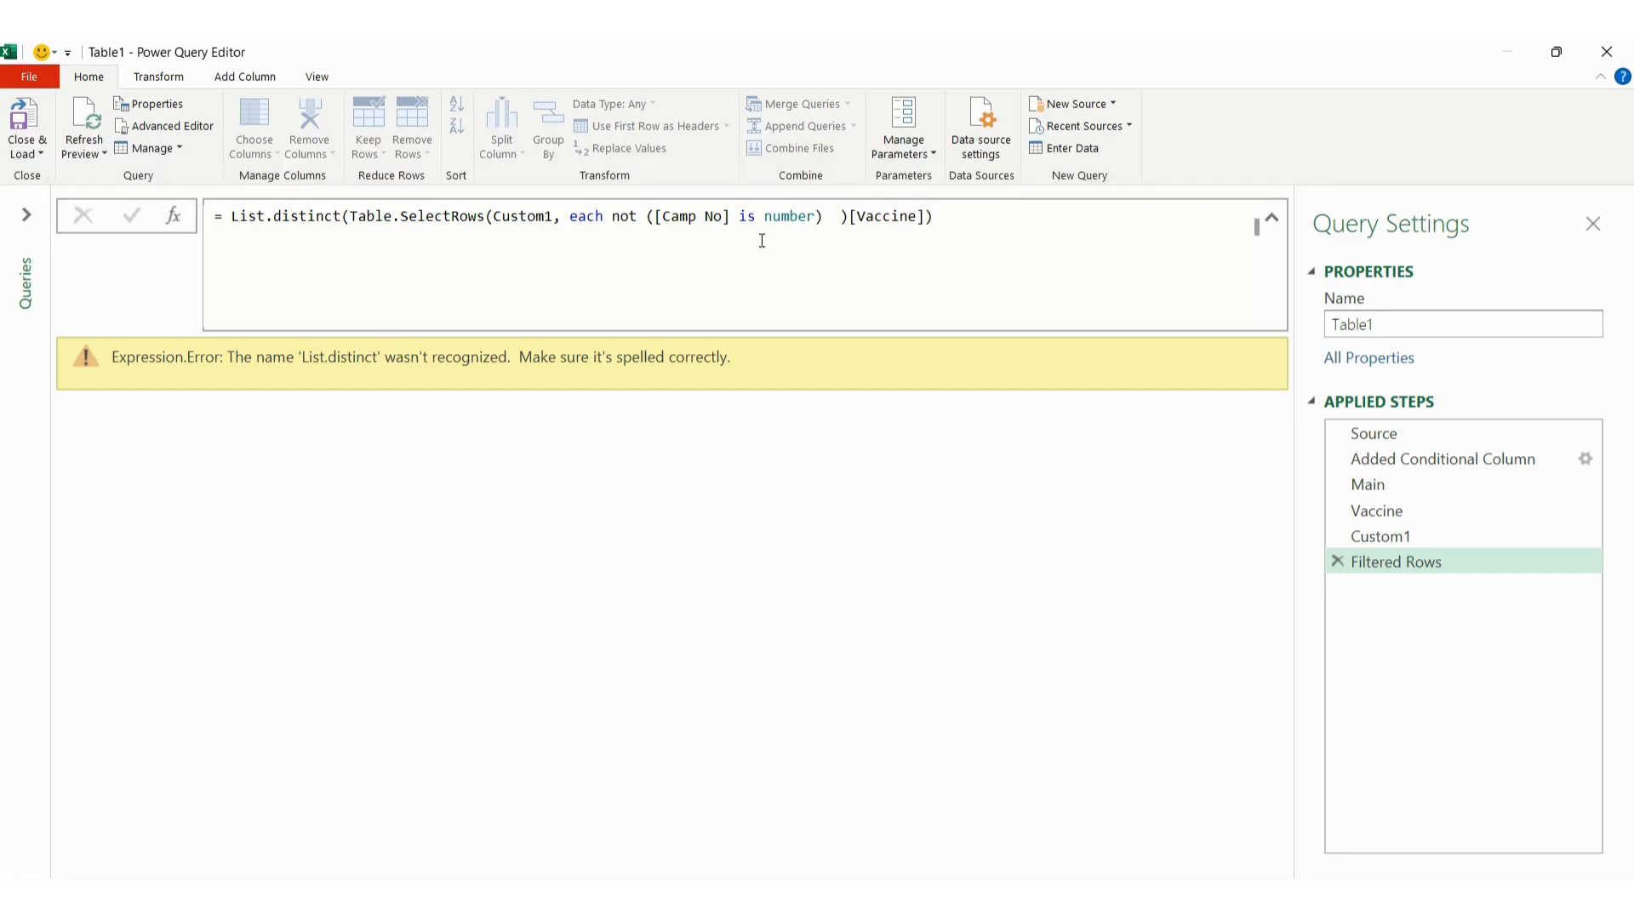
Step: Correct the function name's capitalization to List.Distinct and apply the formula
{"action": "left_click", "coordinate": [349, 218]}
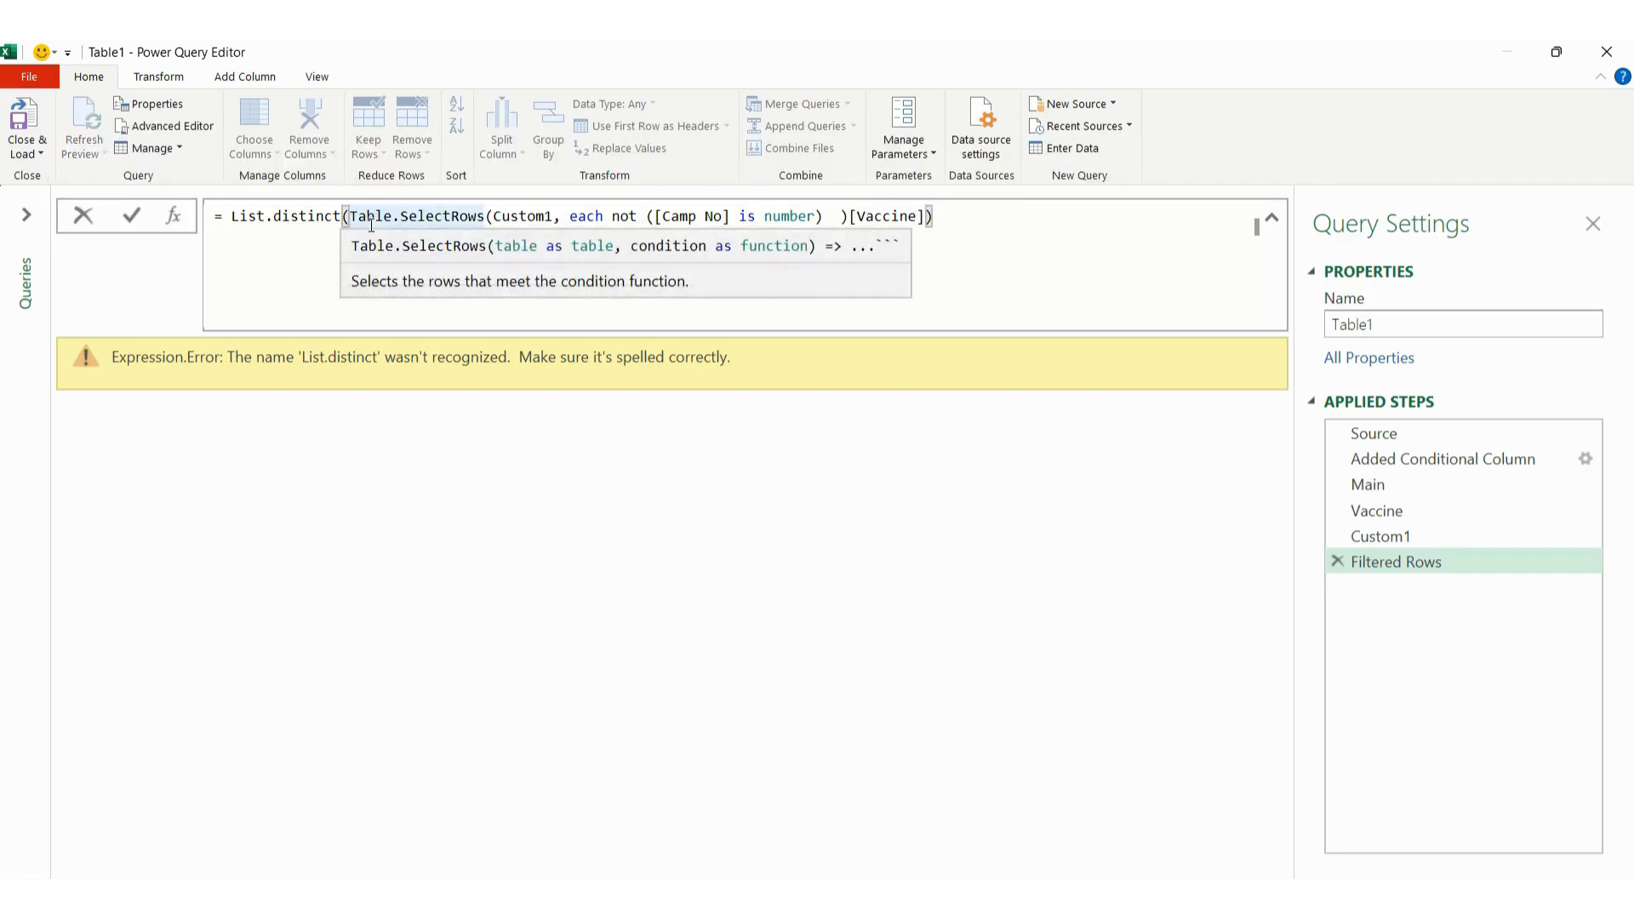
{"action": "left_click", "coordinate": [276, 217]}
{"action": "key", "text": "Delete"}
{"action": "type", "text": "D"}
{"action": "left_click", "coordinate": [984, 231]}
{"action": "key", "text": "Return"}
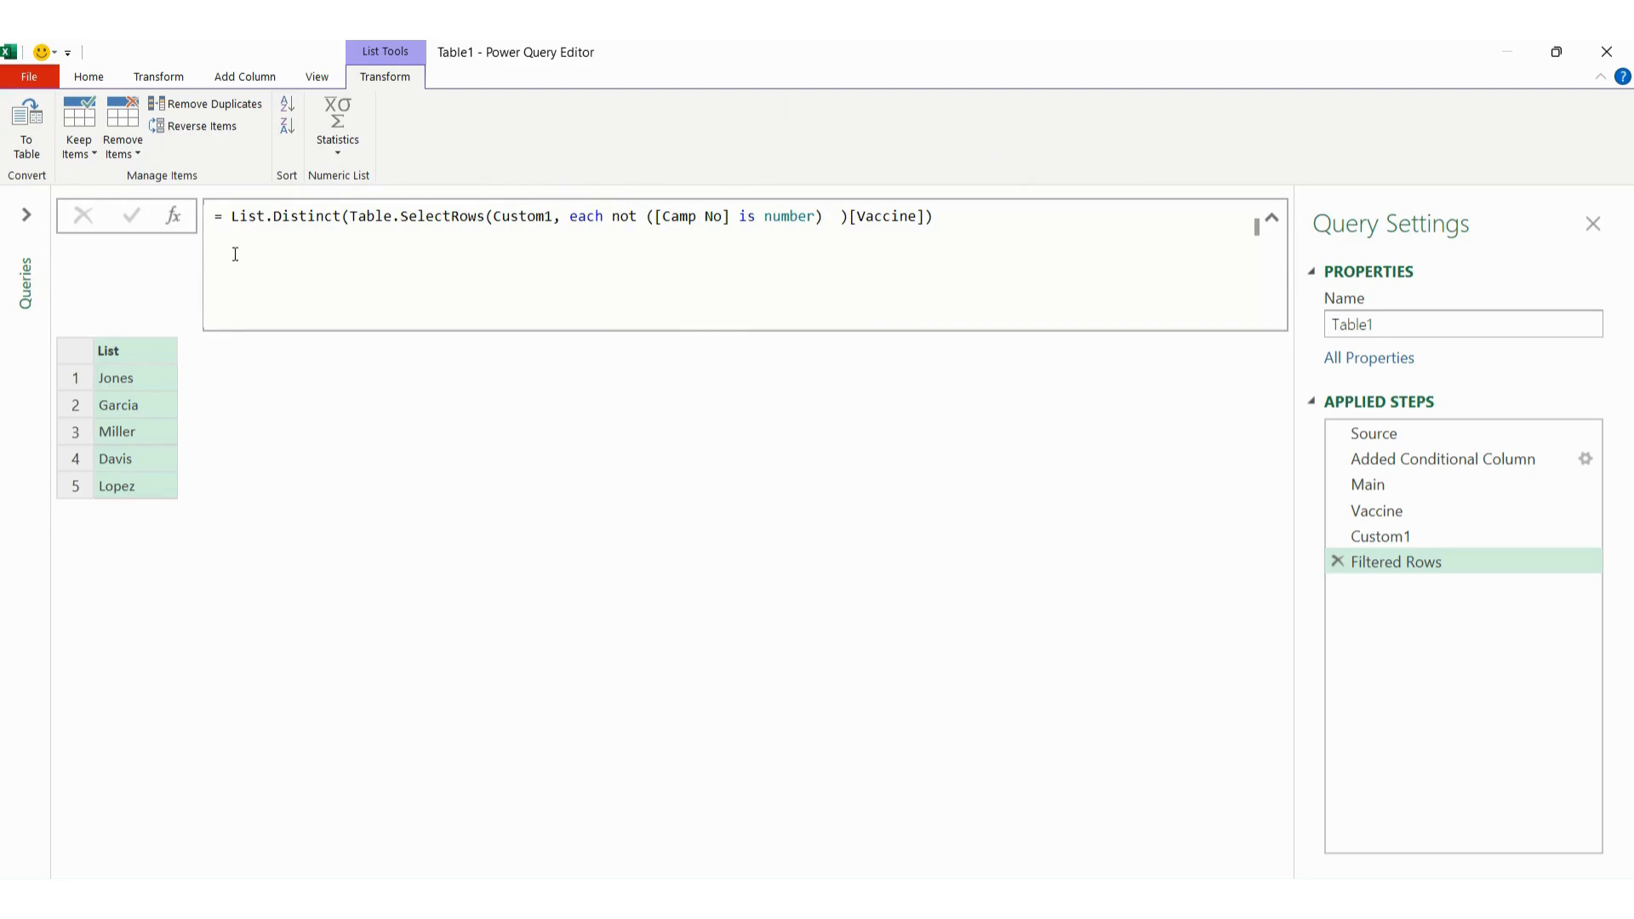
Step: Wrap the List.Distinct expression in Table.FromList( ) to convert the list into a table
{"action": "left_click", "coordinate": [233, 223]}
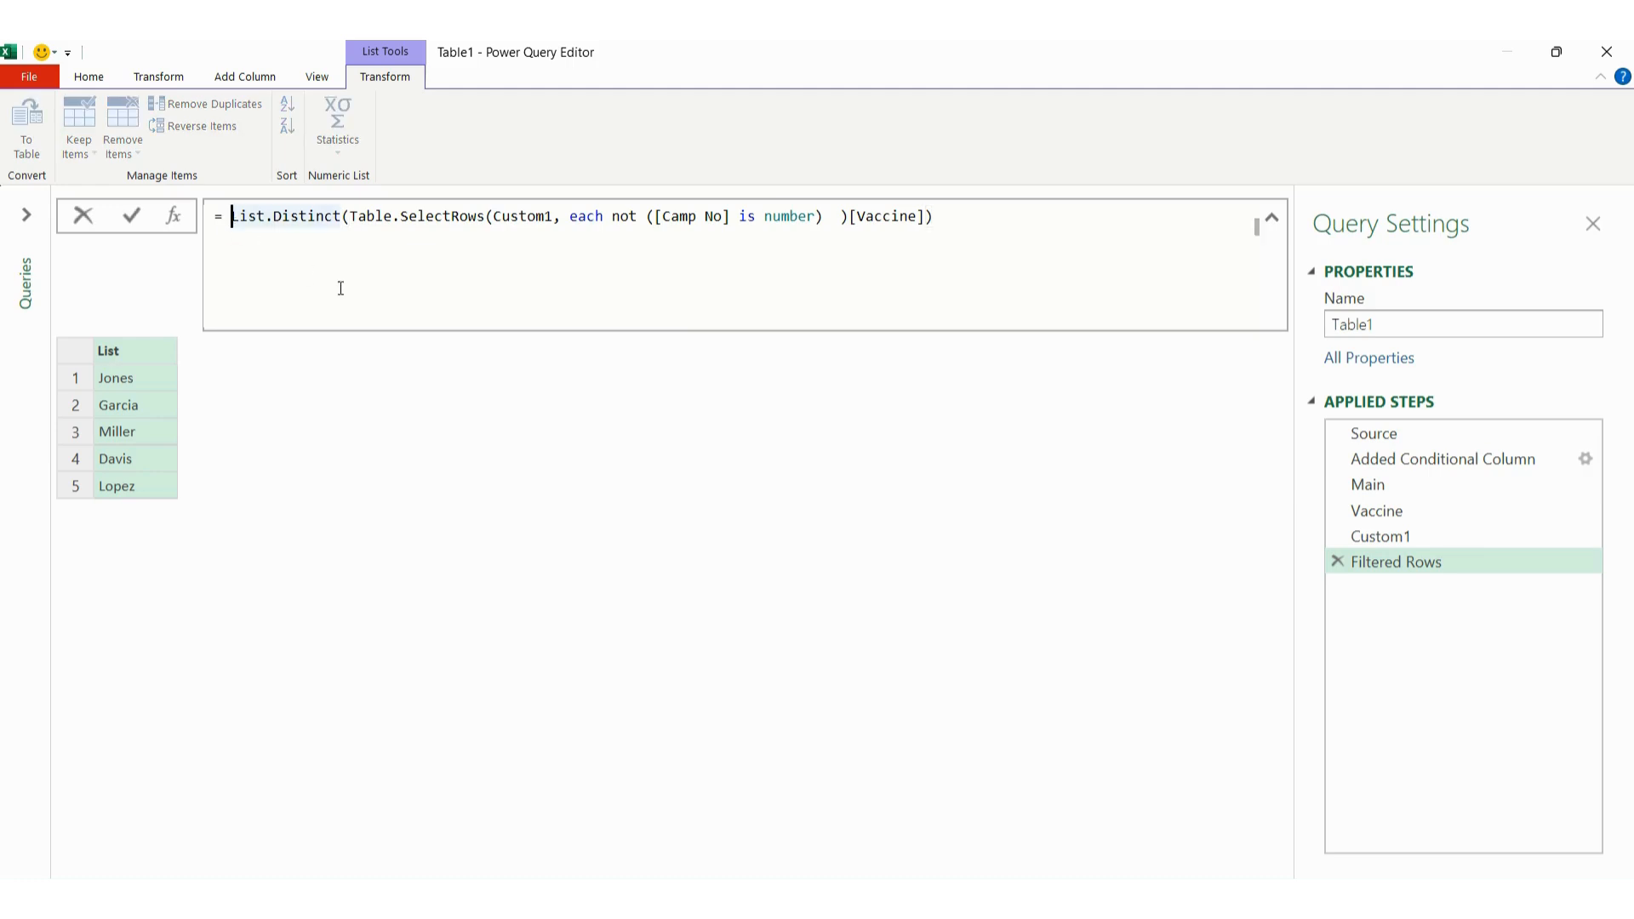
{"action": "type", "text": "Table.FromList("}
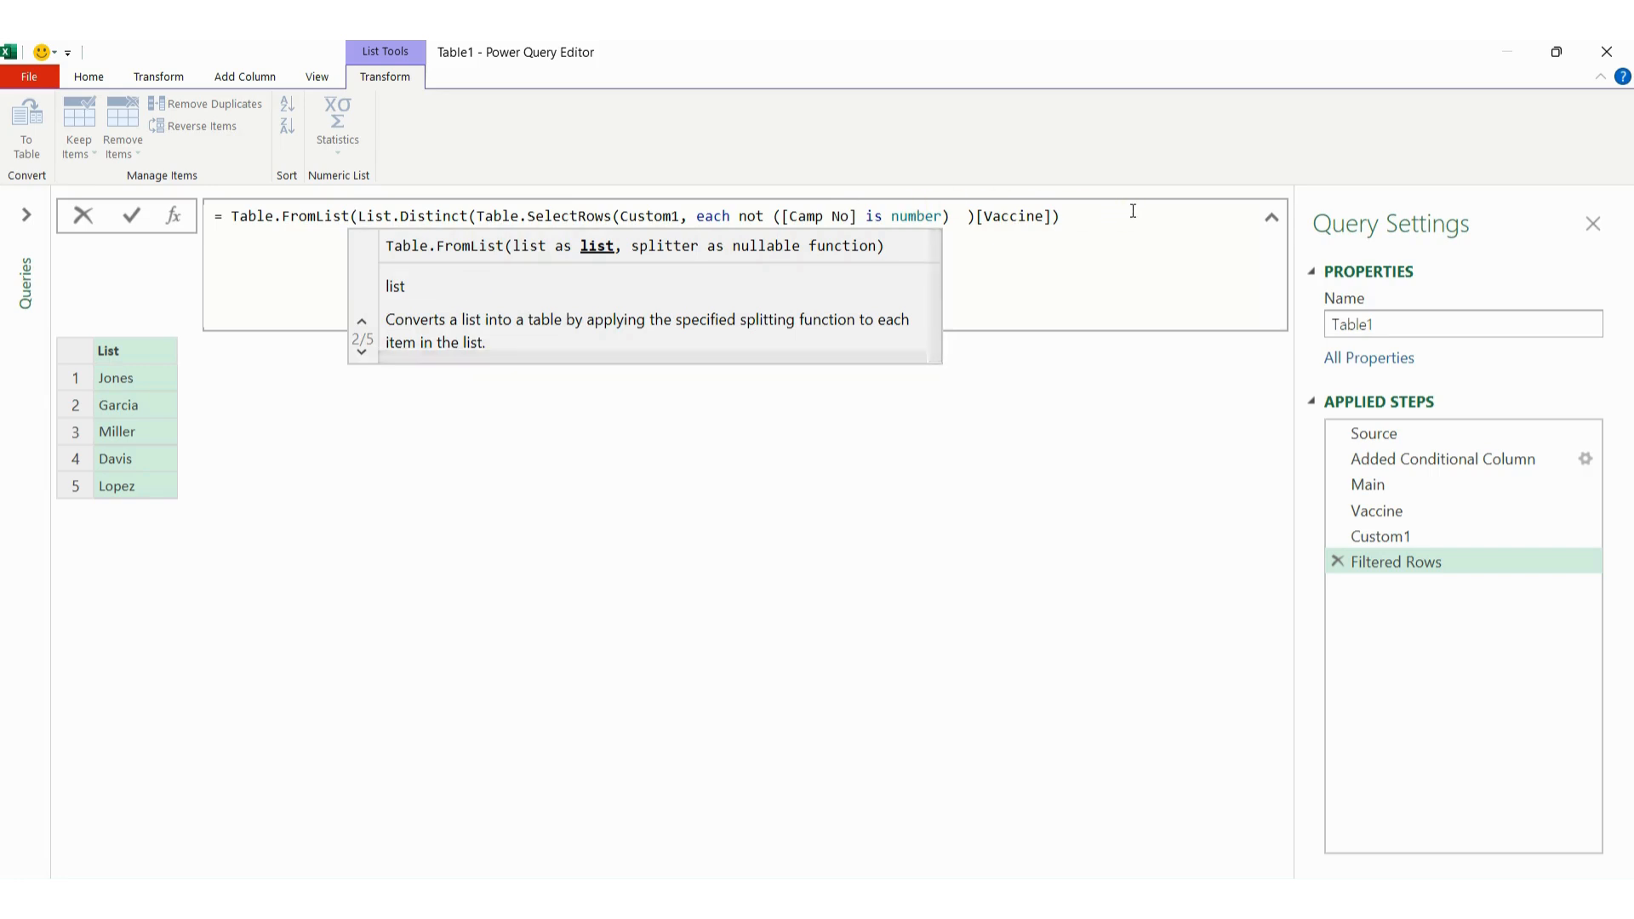
{"action": "key", "text": "End"}
{"action": "type", "text": ")"}
{"action": "key", "text": "Return"}
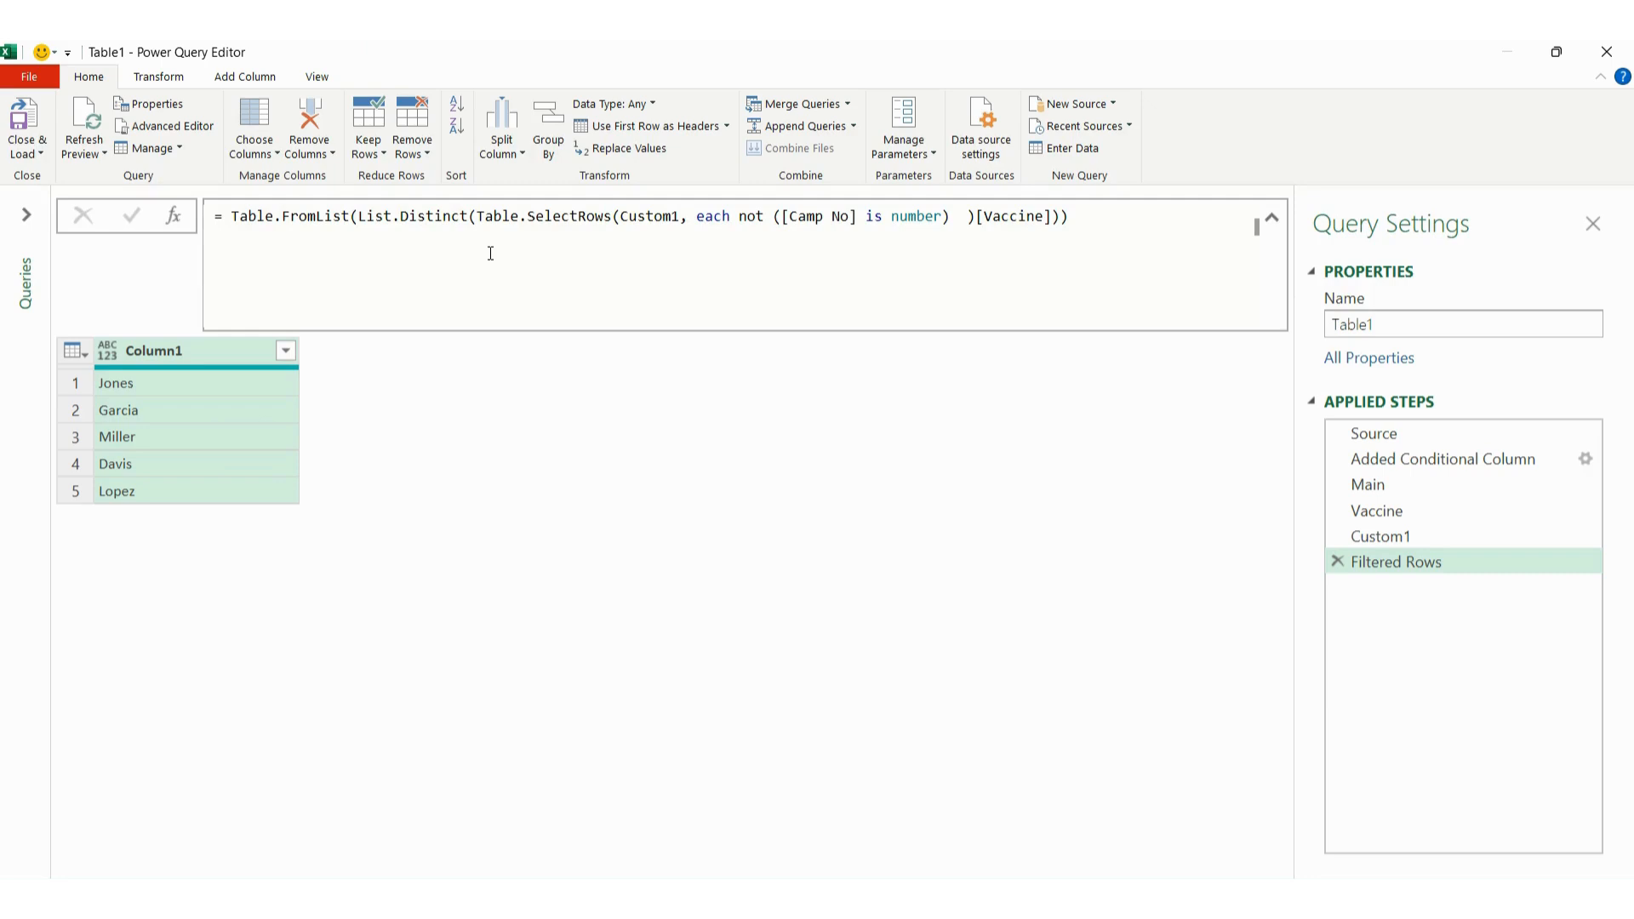
Step: Sort Column1 of the distinct names table in ascending order
{"action": "left_click", "coordinate": [207, 237]}
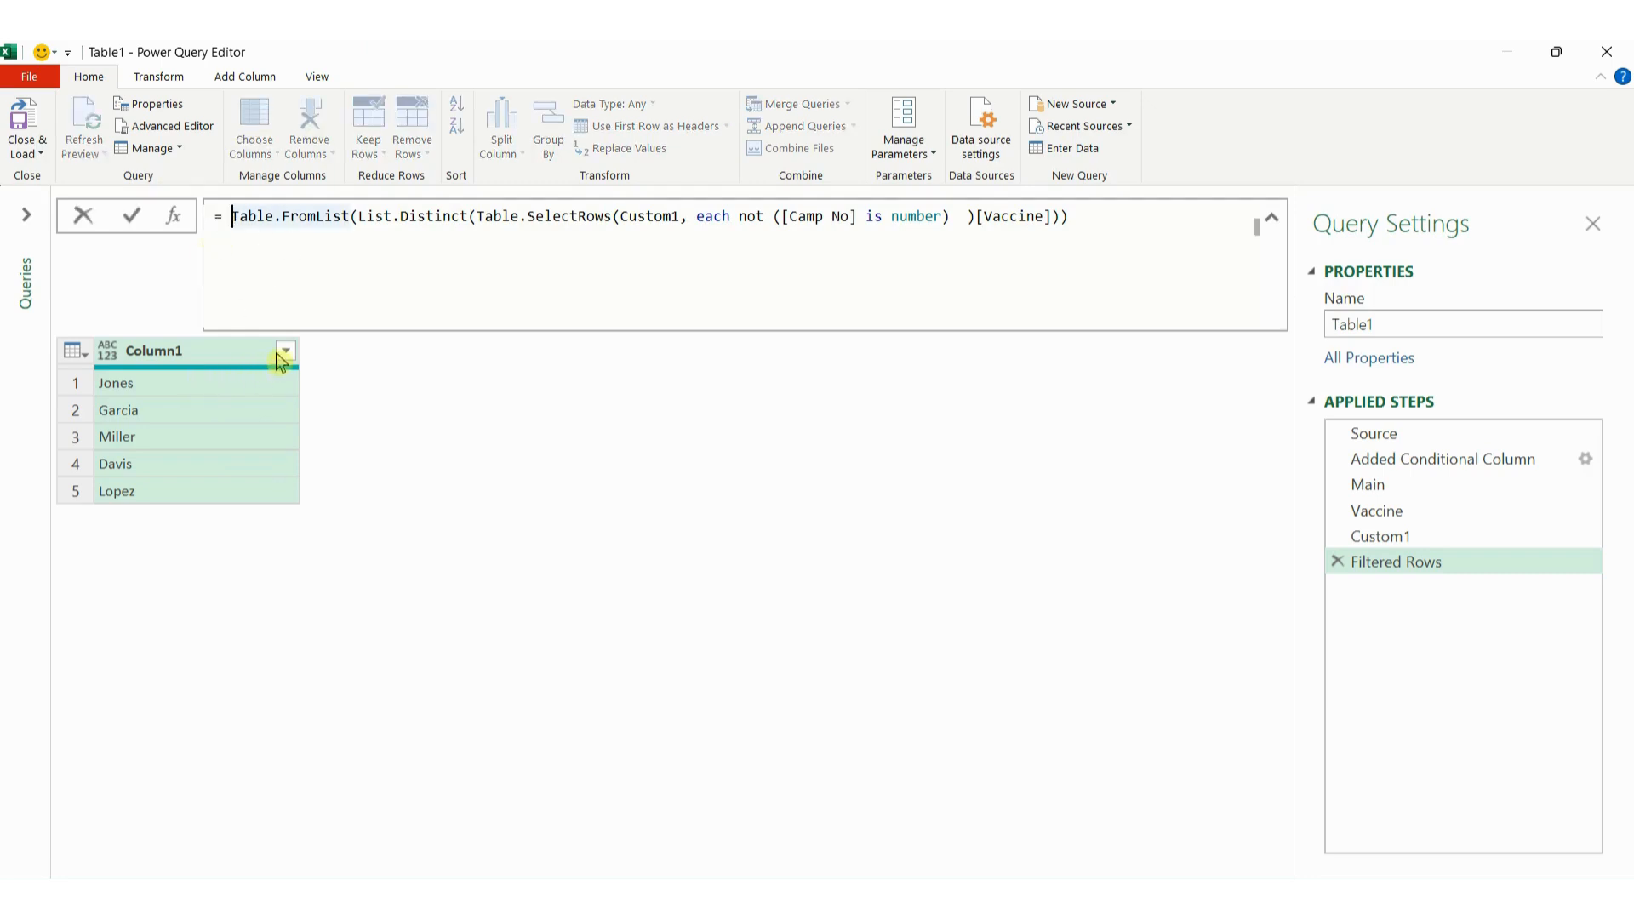
{"action": "left_click", "coordinate": [423, 390]}
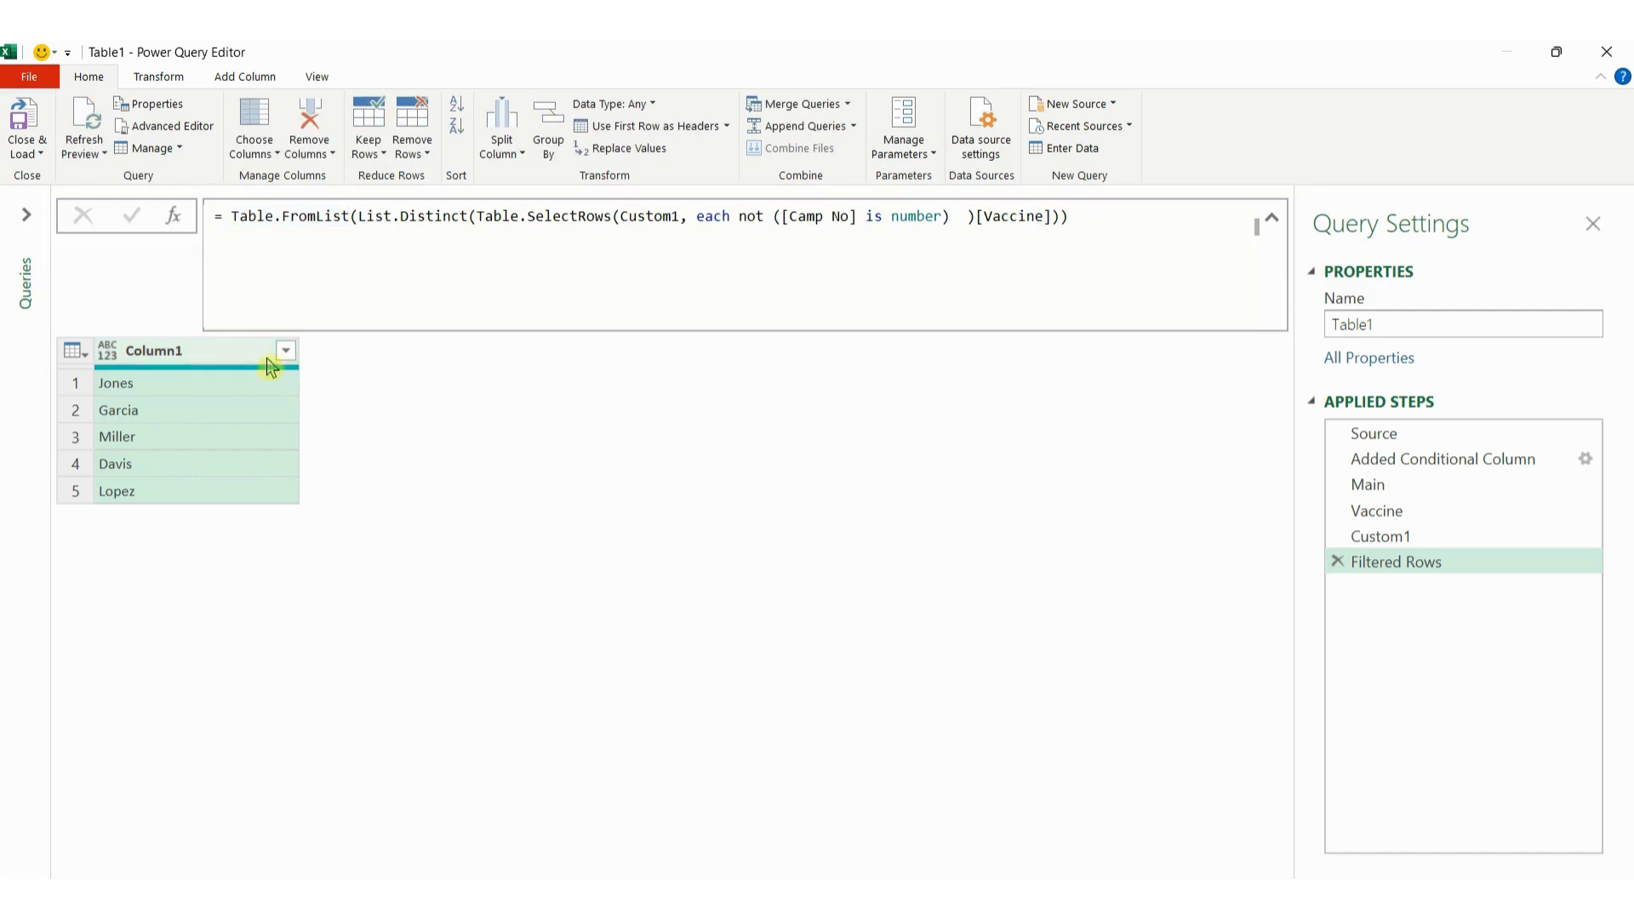
{"action": "left_click", "coordinate": [287, 354]}
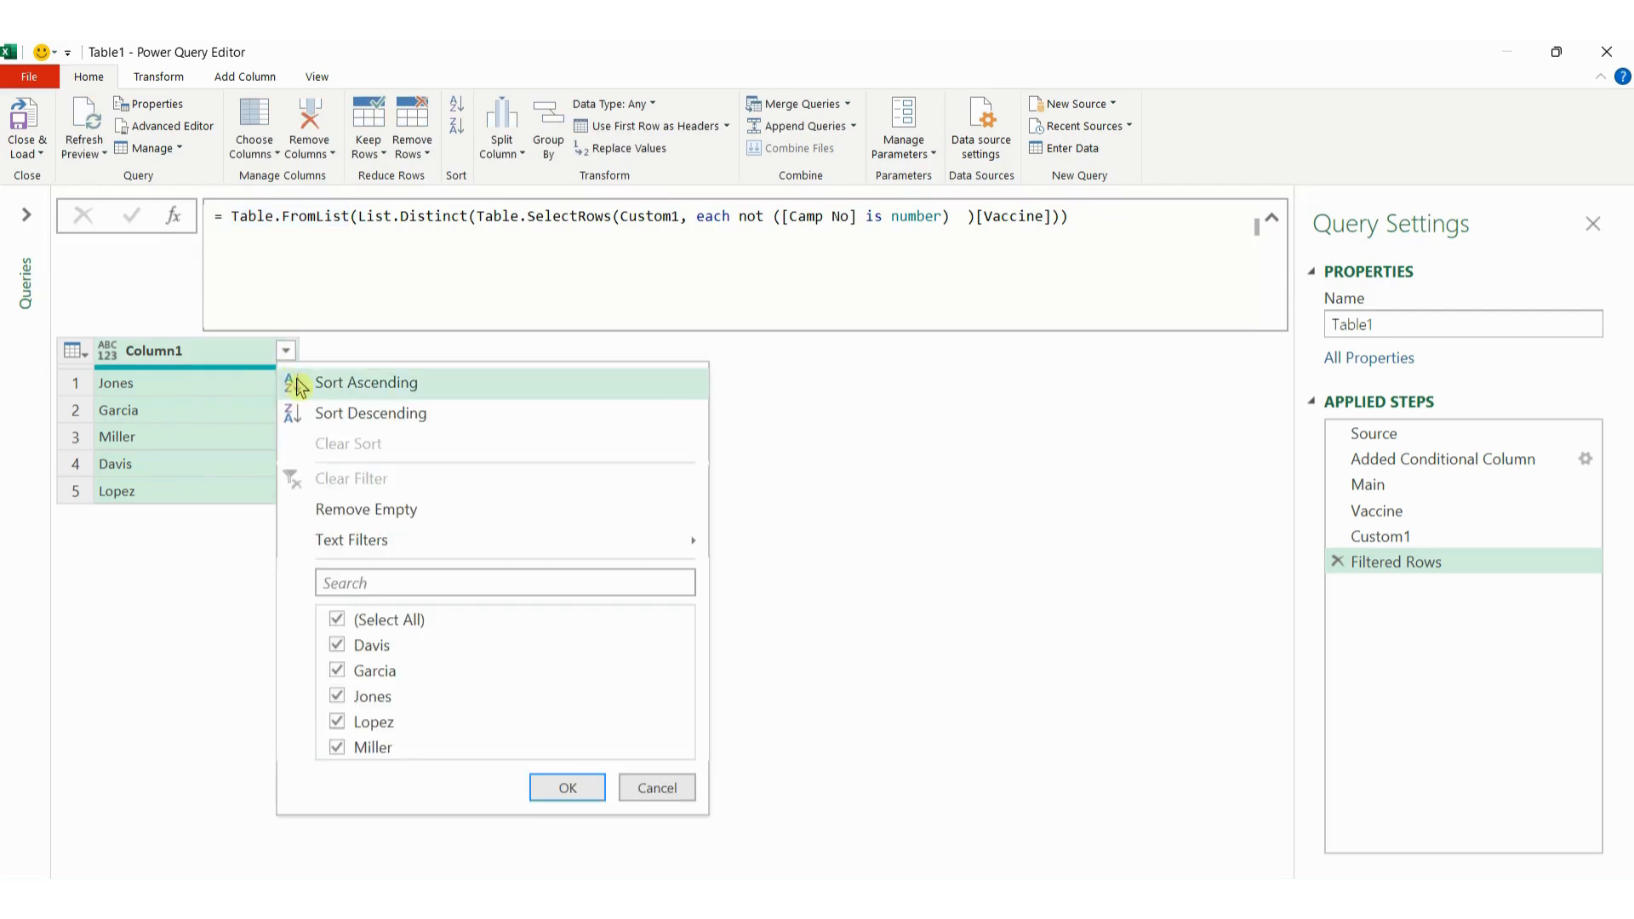
{"action": "left_click", "coordinate": [342, 390]}
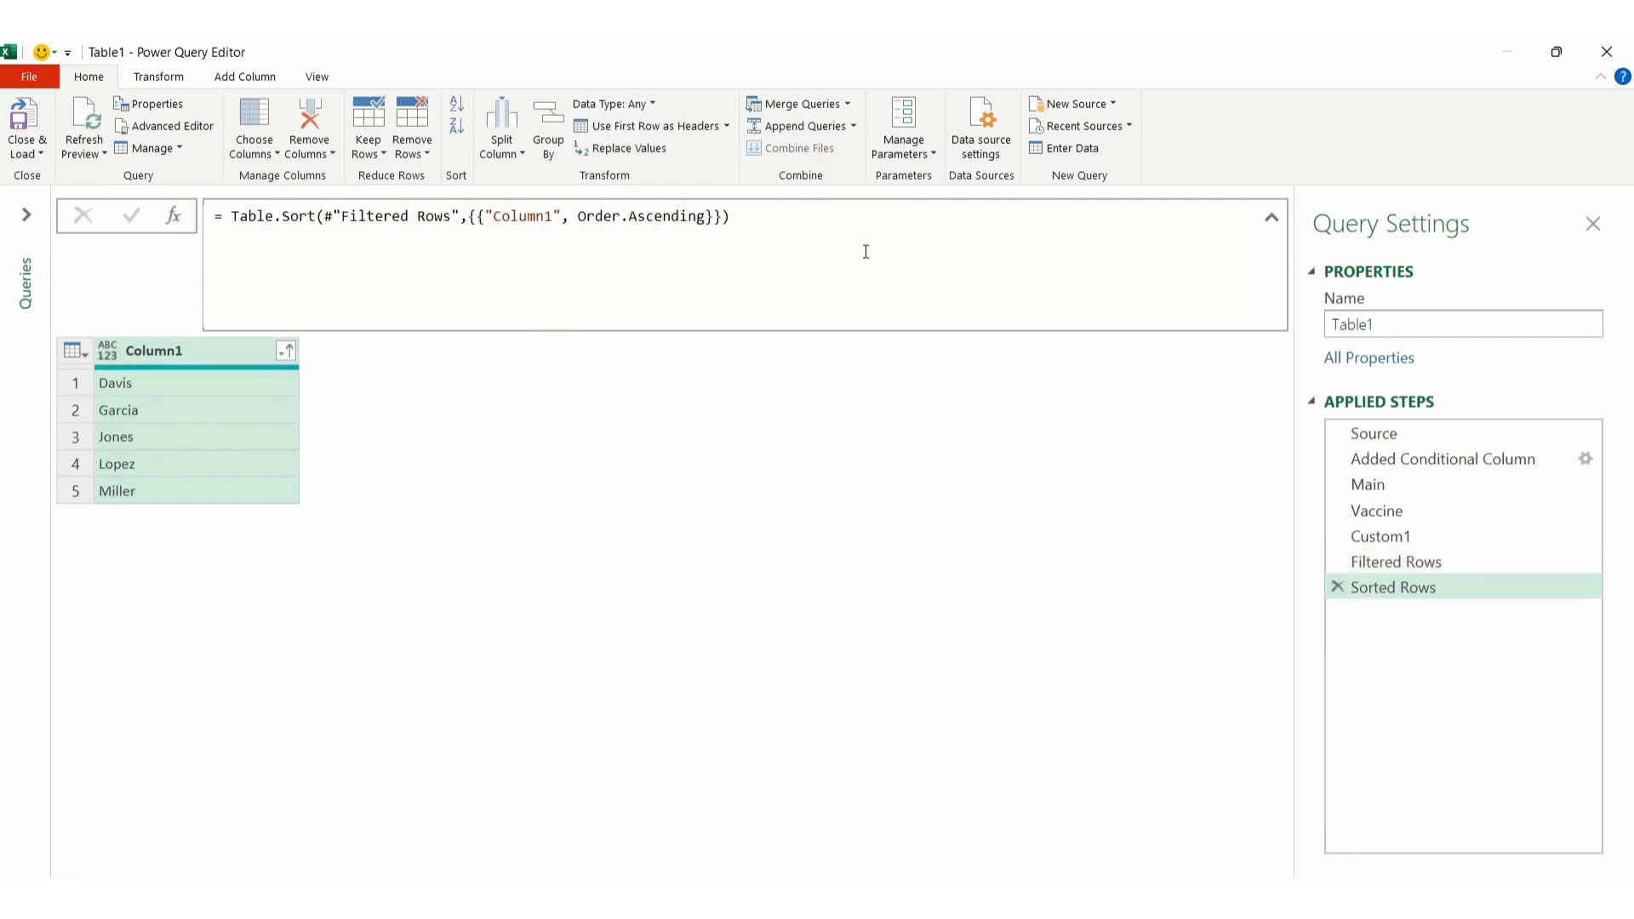
Step: Copy the Sorted Rows step's Table.Sort formula and paste it below the Table.FromList formula in the Filtered Rows step
{"action": "left_click_drag", "start_coordinate": [762, 216], "coordinate": [156, 223]}
{"action": "key", "text": "ctrl+c"}
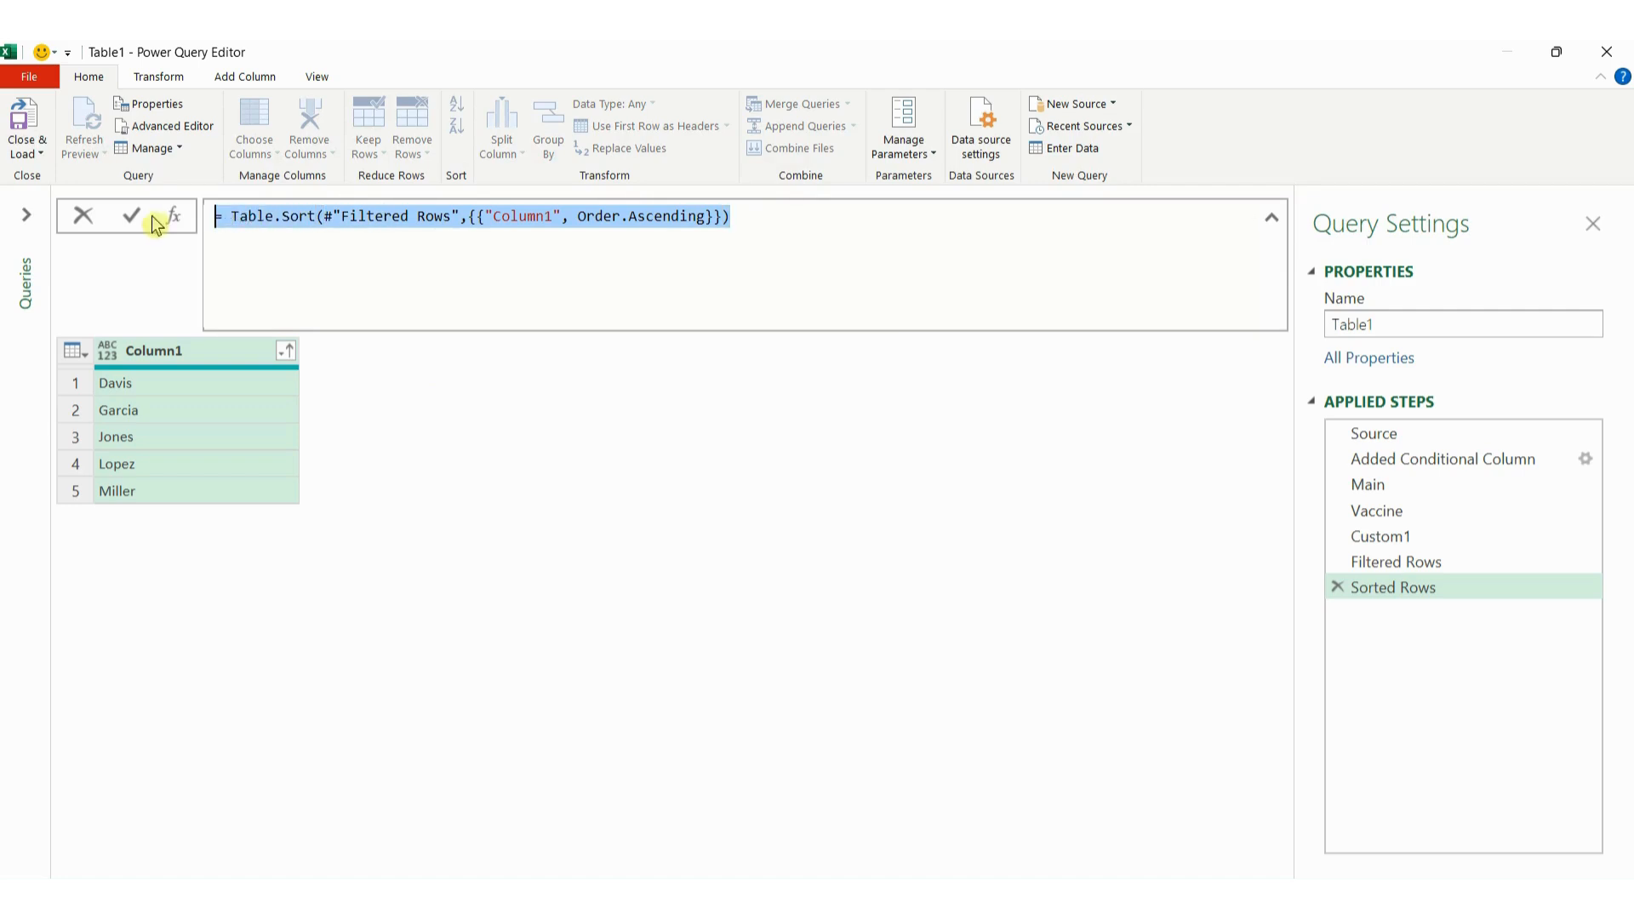
{"action": "left_click", "coordinate": [705, 515]}
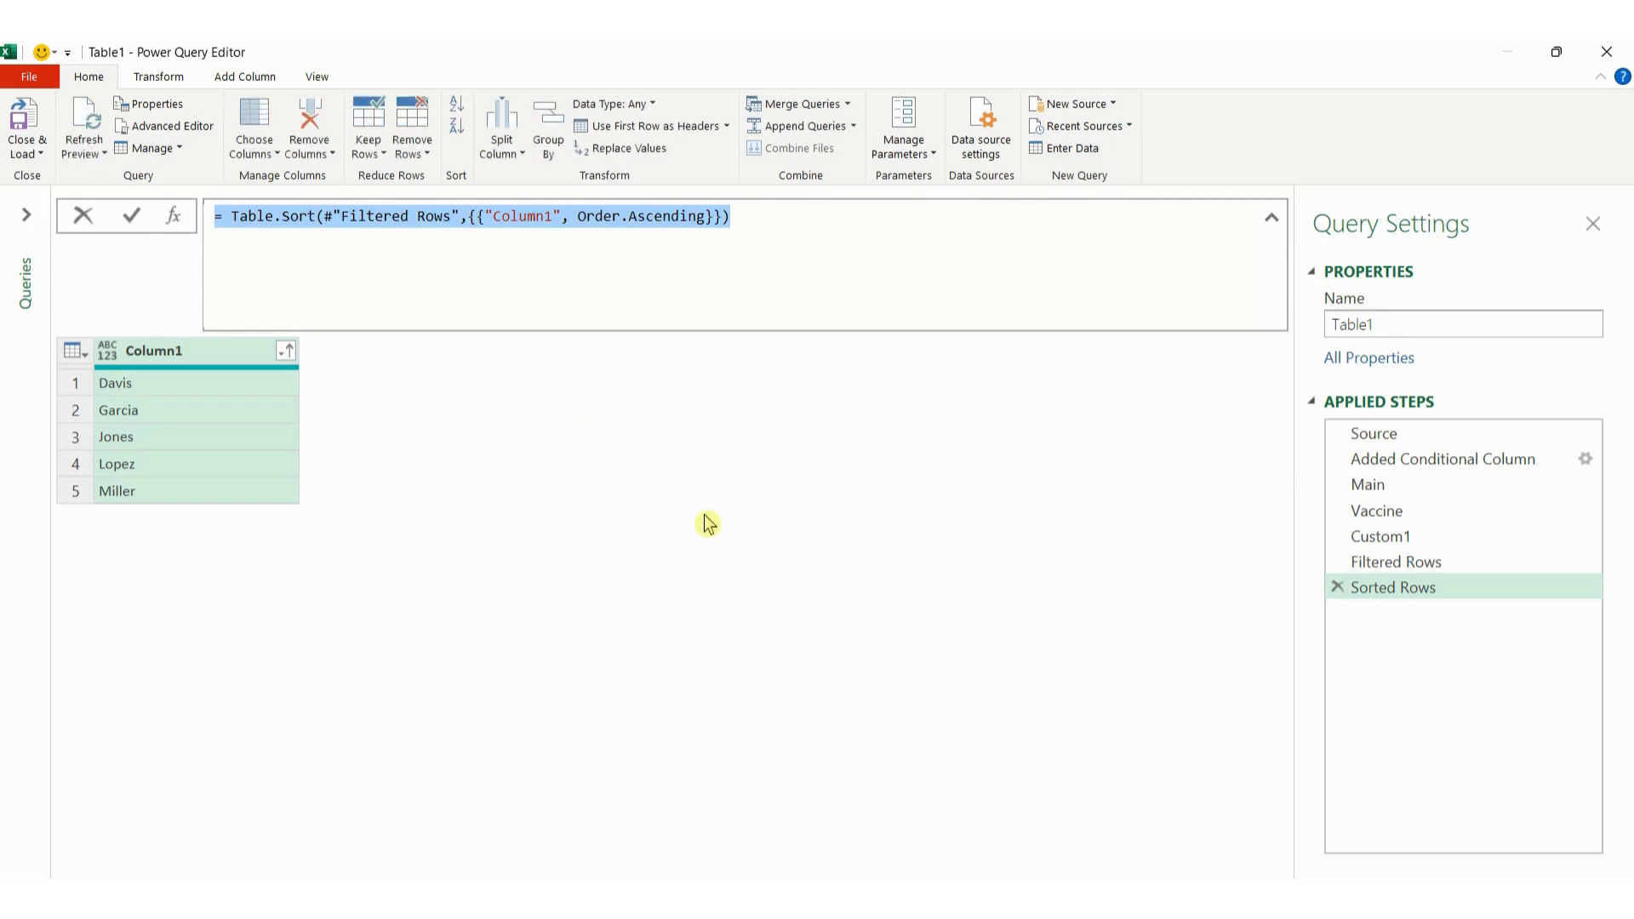
{"action": "left_click", "coordinate": [1438, 569]}
{"action": "left_click", "coordinate": [1171, 252]}
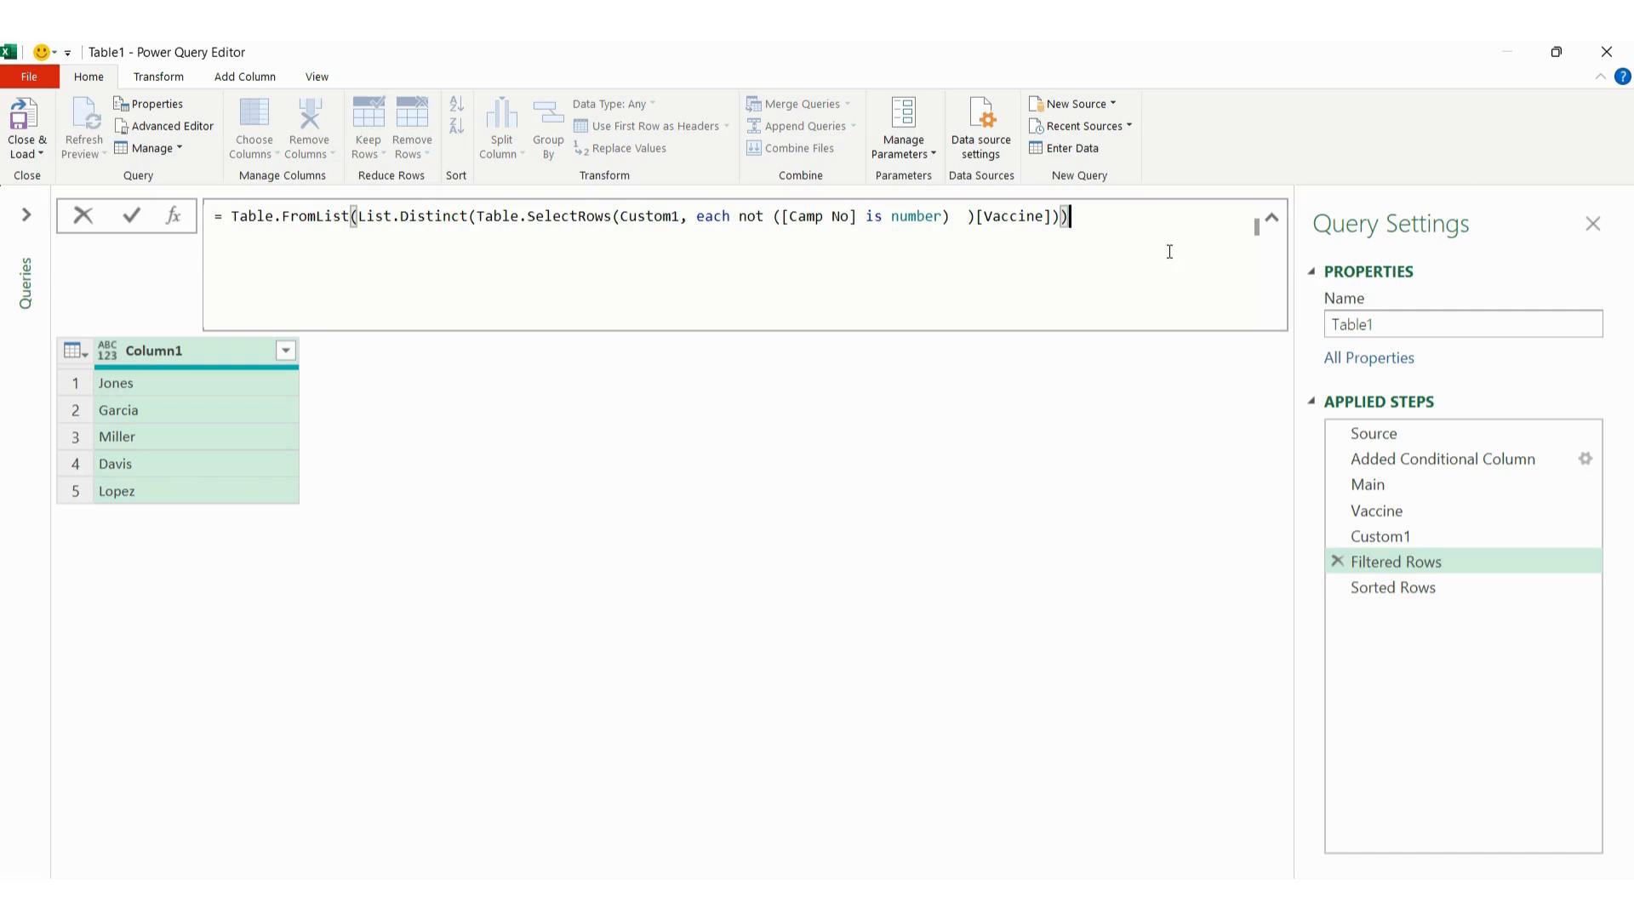
{"action": "key", "text": "shift+Return"}
{"action": "key", "text": "ctrl+v"}
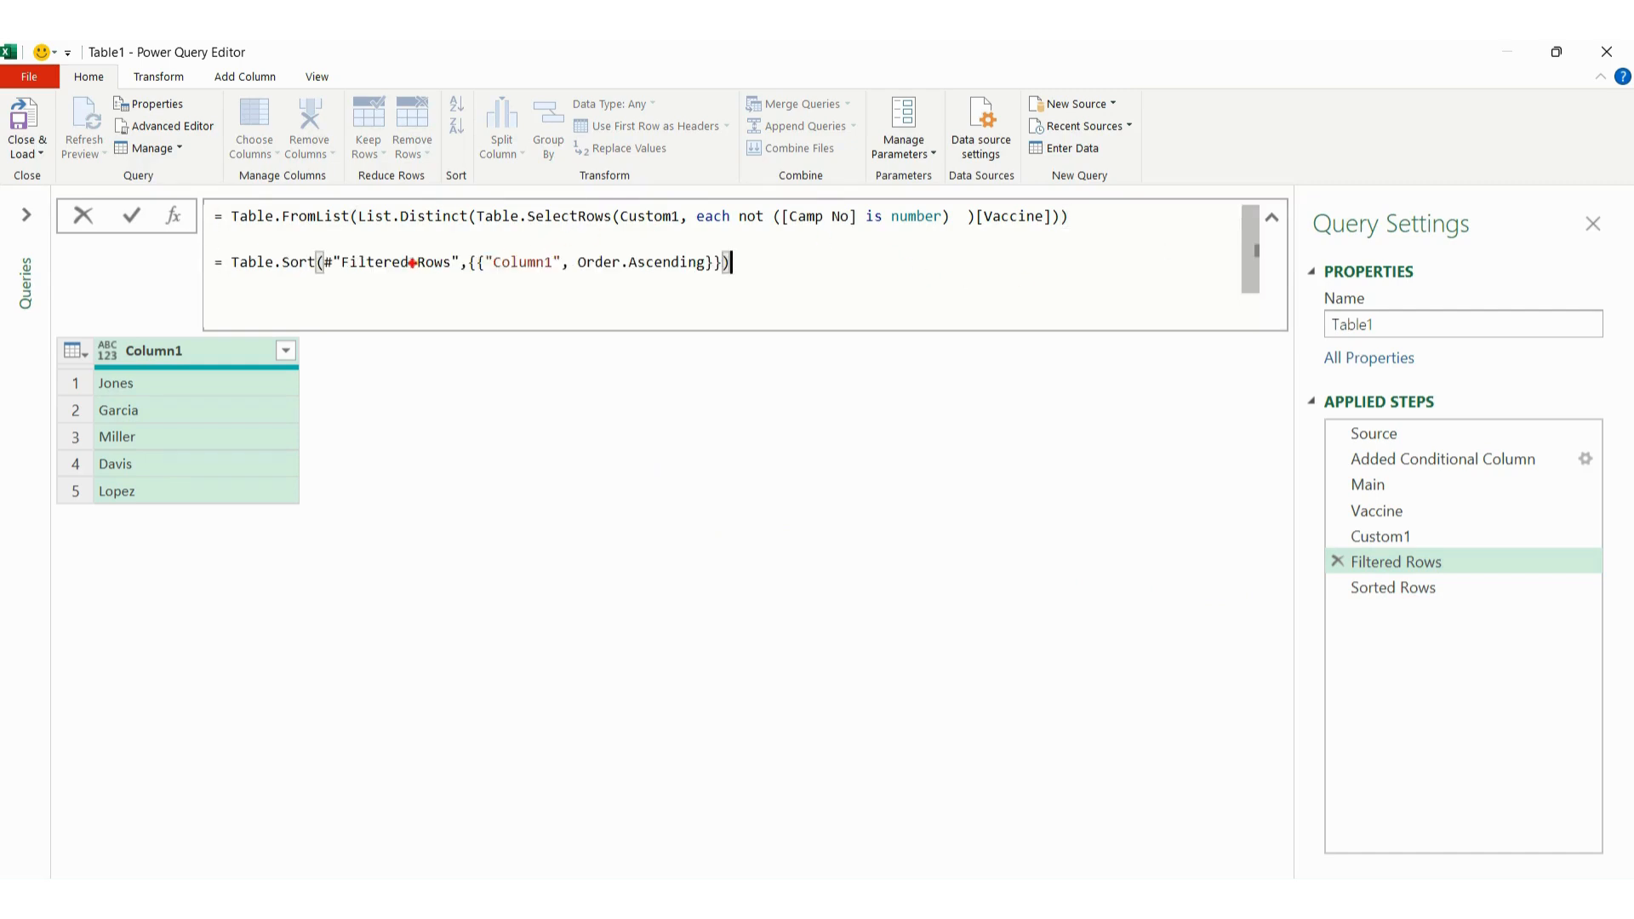
{"action": "mouse_move", "coordinate": [324, 246]}
{"action": "left_mouse_down"}
{"action": "mouse_move", "coordinate": [356, 271]}
{"action": "mouse_move", "coordinate": [462, 278]}
{"action": "left_mouse_up"}
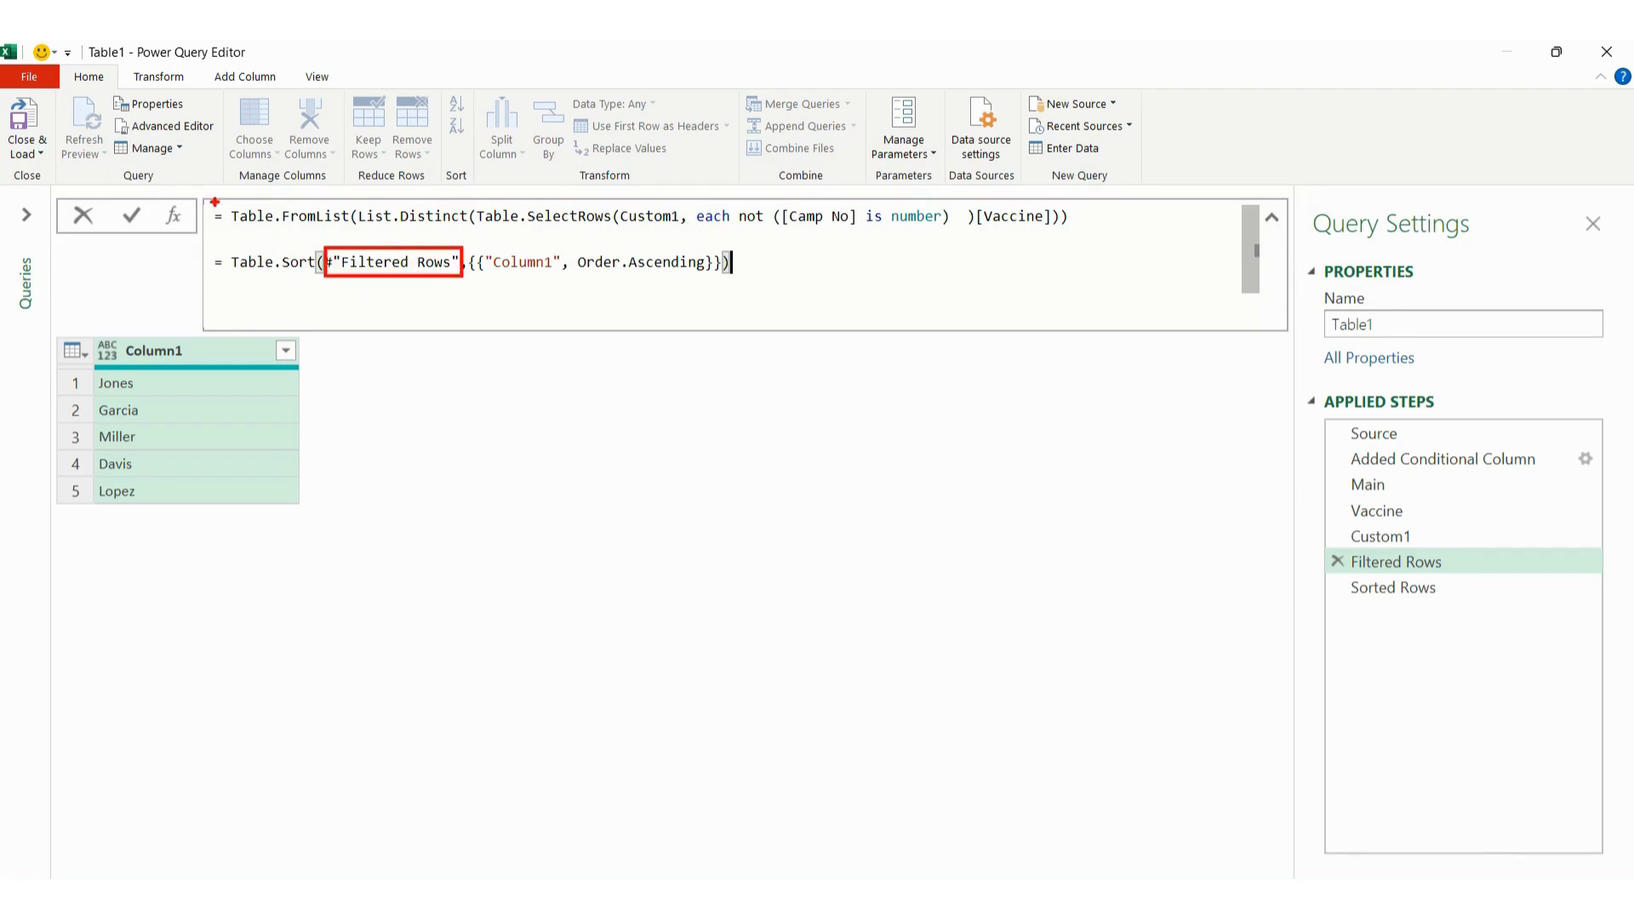
{"action": "mouse_move", "coordinate": [210, 198]}
{"action": "left_mouse_down"}
{"action": "mouse_move", "coordinate": [463, 235]}
{"action": "mouse_move", "coordinate": [1092, 235]}
{"action": "left_mouse_up"}
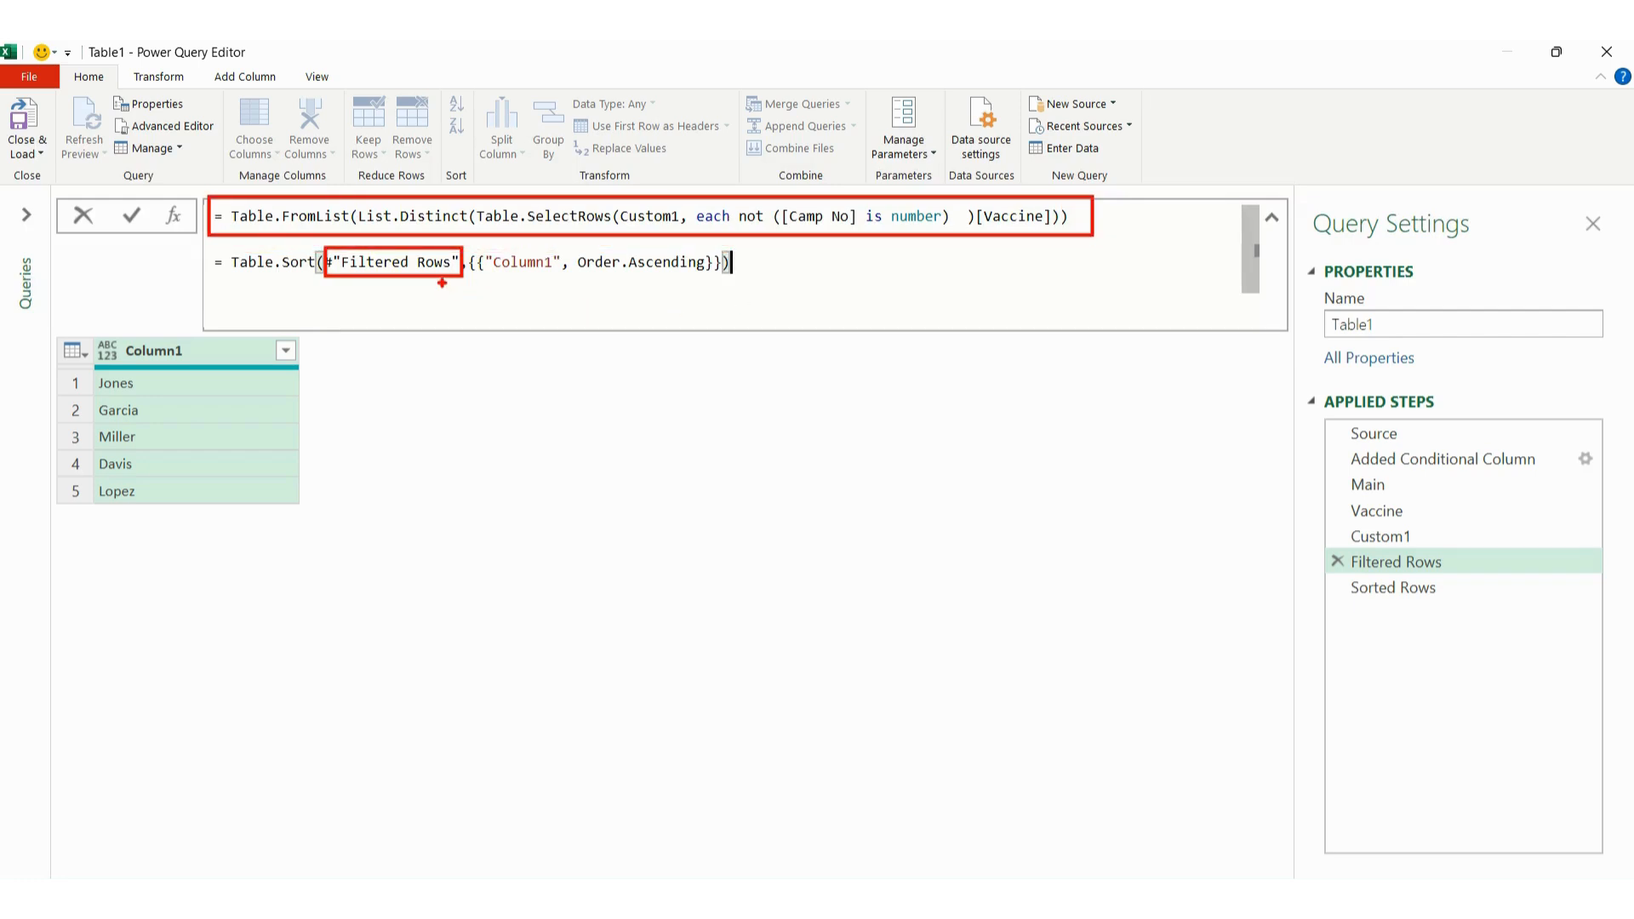
{"action": "mouse_move", "coordinate": [1326, 561]}
{"action": "left_mouse_down"}
{"action": "mouse_move", "coordinate": [465, 323]}
{"action": "mouse_move", "coordinate": [449, 279]}
{"action": "left_mouse_up"}
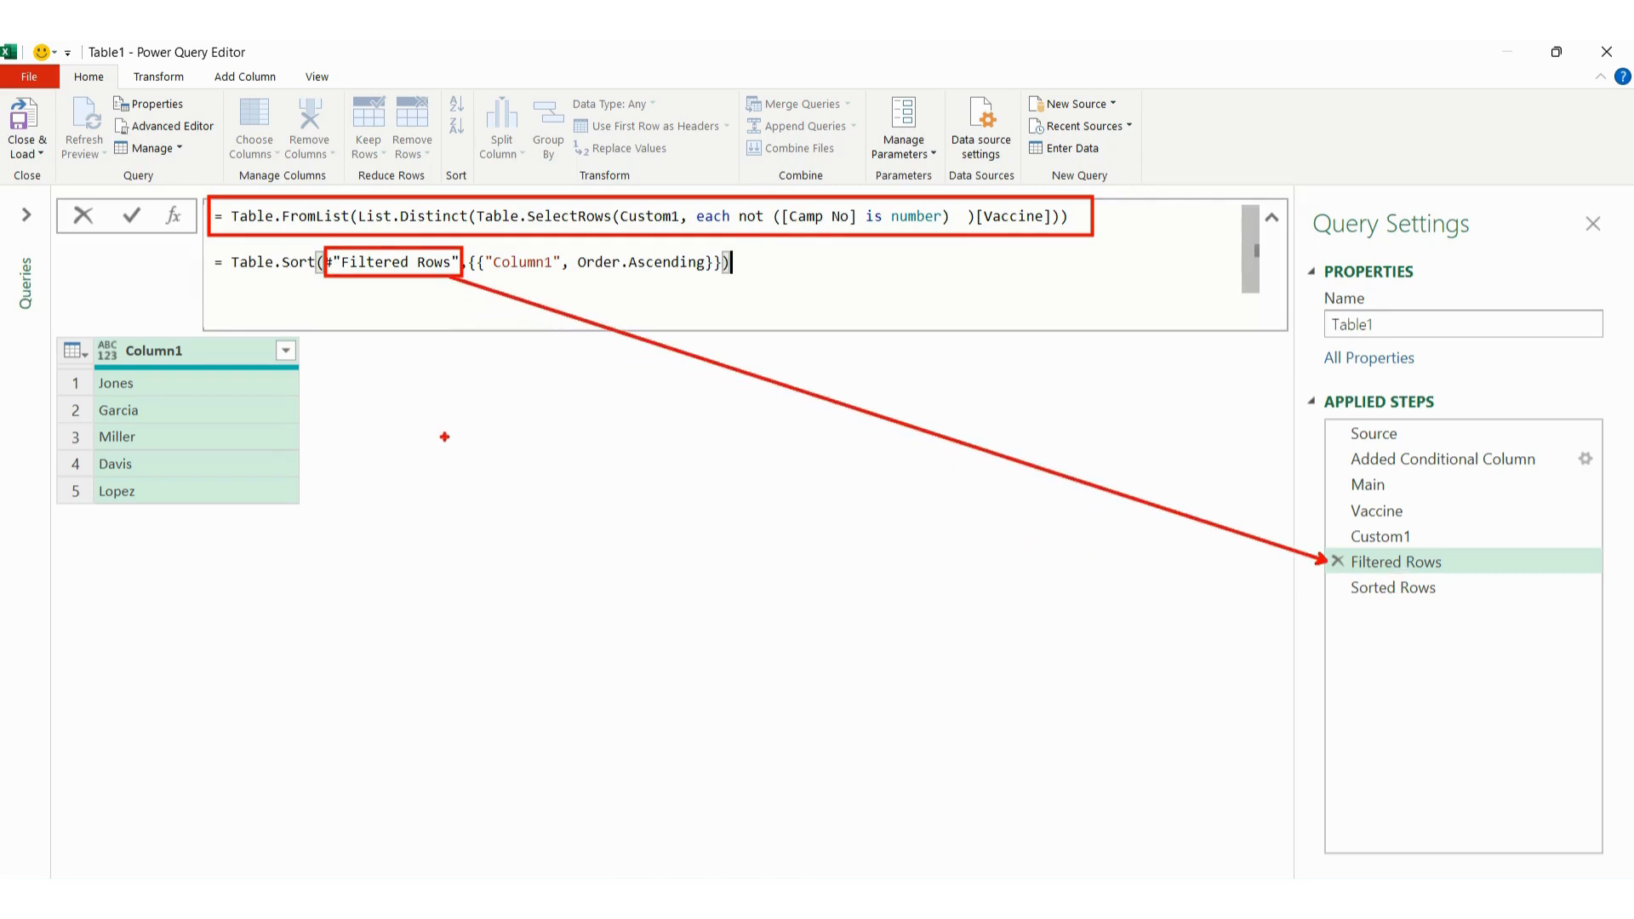
{"action": "left_click_drag", "start_coordinate": [1414, 560], "coordinate": [1426, 560]}
Step: Replace the #"Filtered Rows" reference inside Table.Sort with a copy of the full Table.FromList expression
{"action": "mouse_move", "coordinate": [1118, 209]}
{"action": "left_mouse_down"}
{"action": "mouse_move", "coordinate": [213, 219]}
{"action": "mouse_move", "coordinate": [234, 218]}
{"action": "left_mouse_up"}
{"action": "key", "text": "ctrl+c"}
{"action": "key", "text": "Escape"}
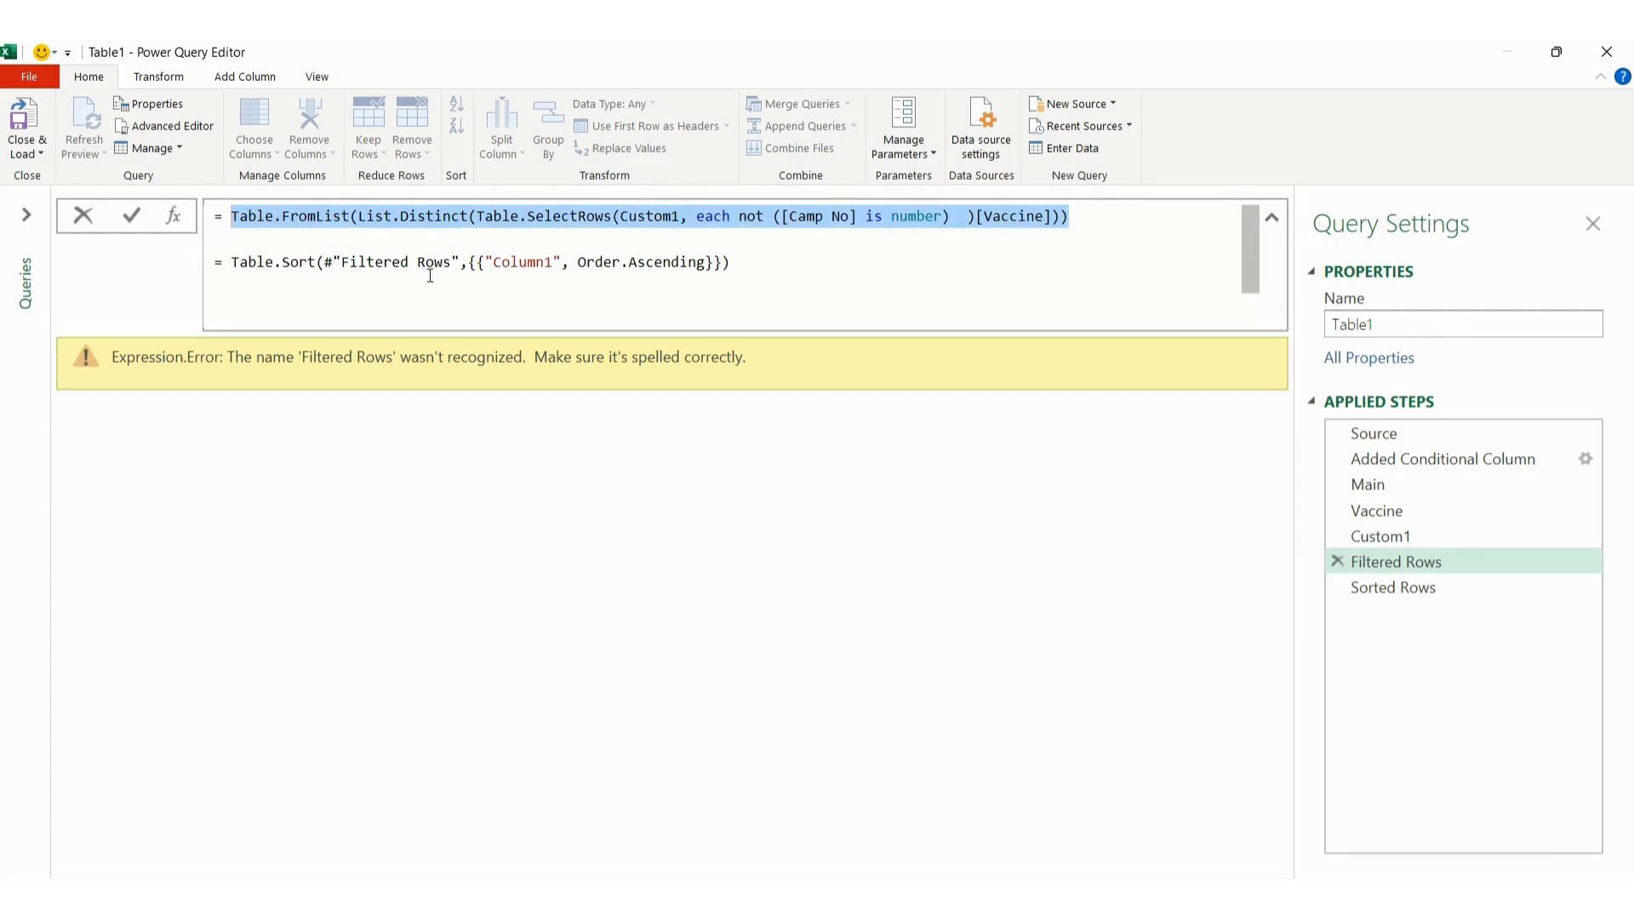
{"action": "left_click_drag", "start_coordinate": [460, 263], "coordinate": [331, 263]}
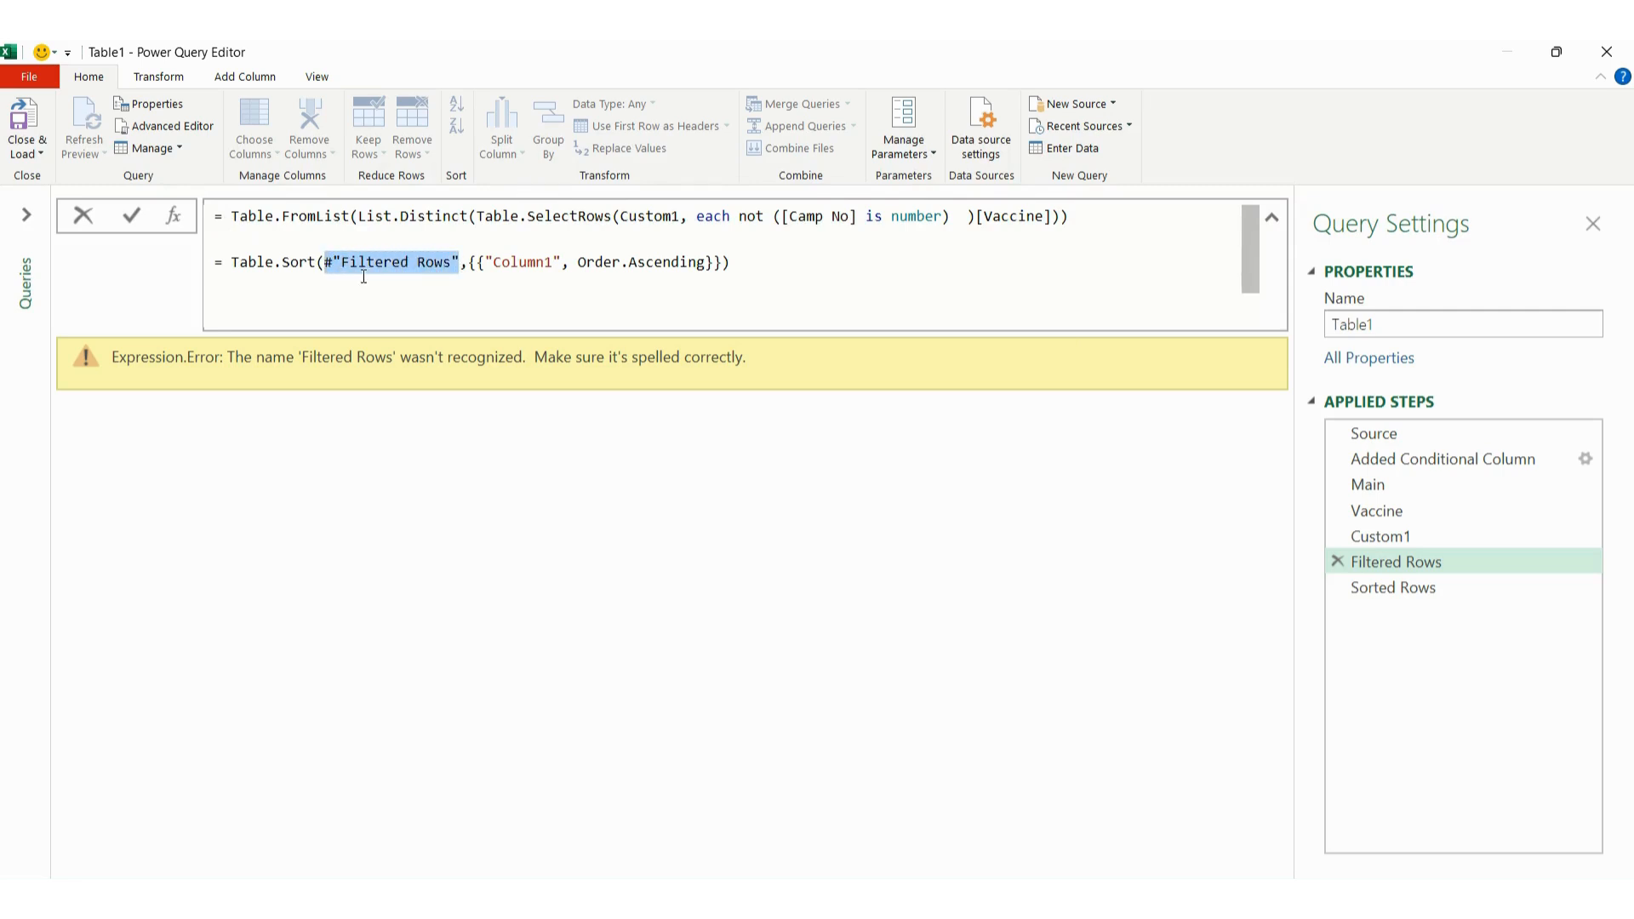
{"action": "key", "text": "ctrl+v"}
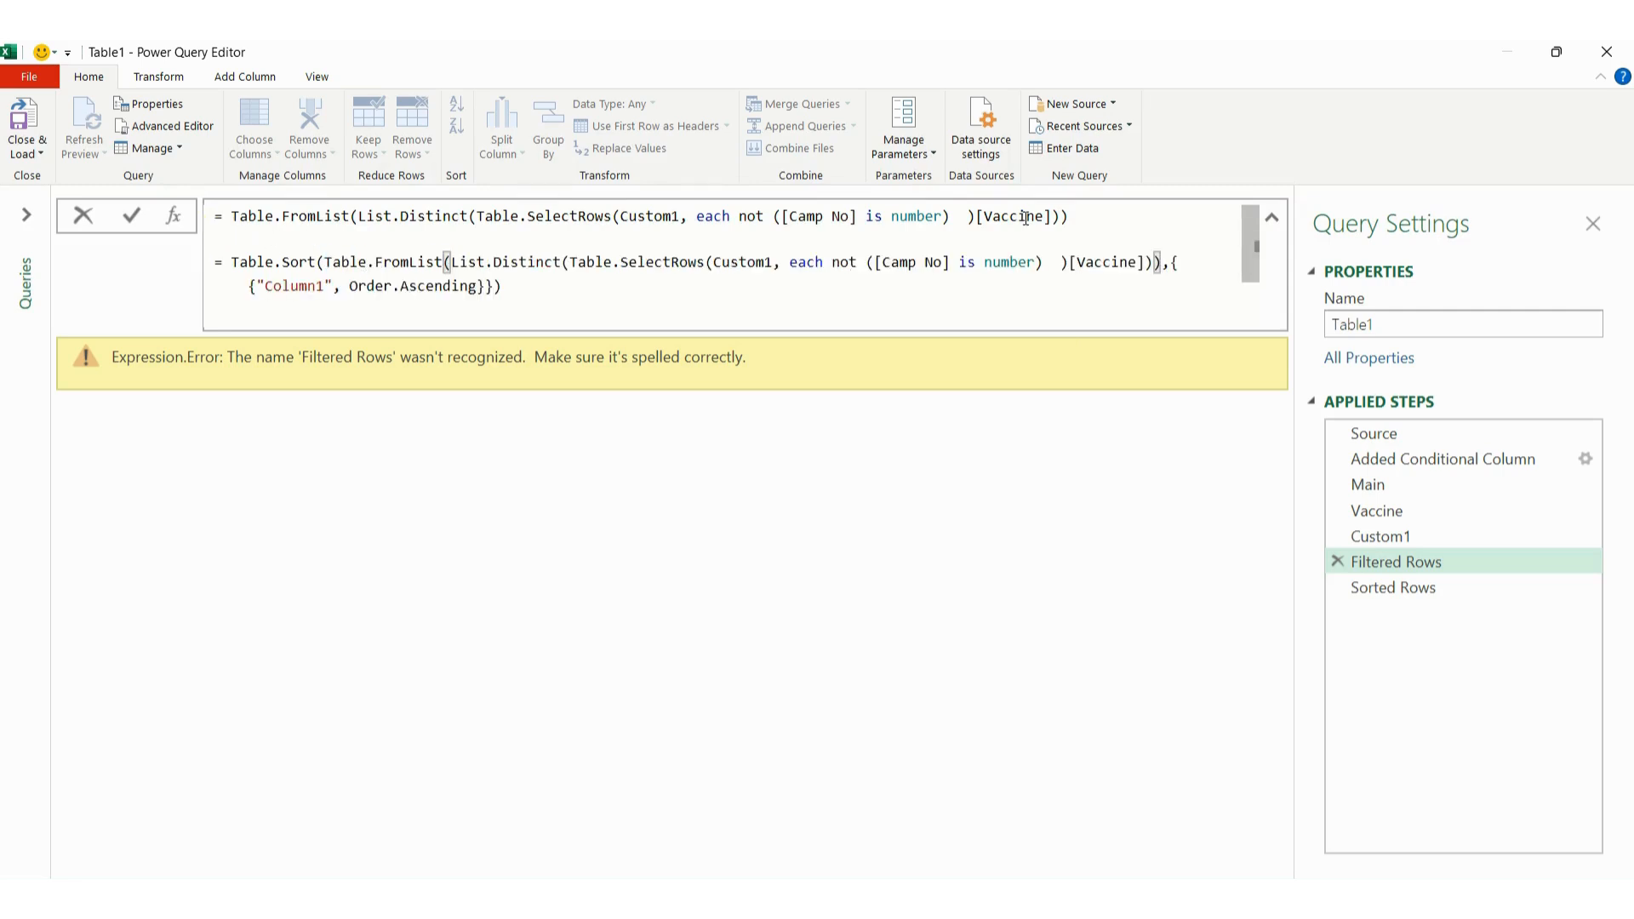
Step: Remove the separate Table.FromList line and the extra spaces after "number", and apply the combined Table.Sort formula
{"action": "left_click_drag", "start_coordinate": [1083, 216], "coordinate": [120, 203]}
{"action": "key", "text": "Delete"}
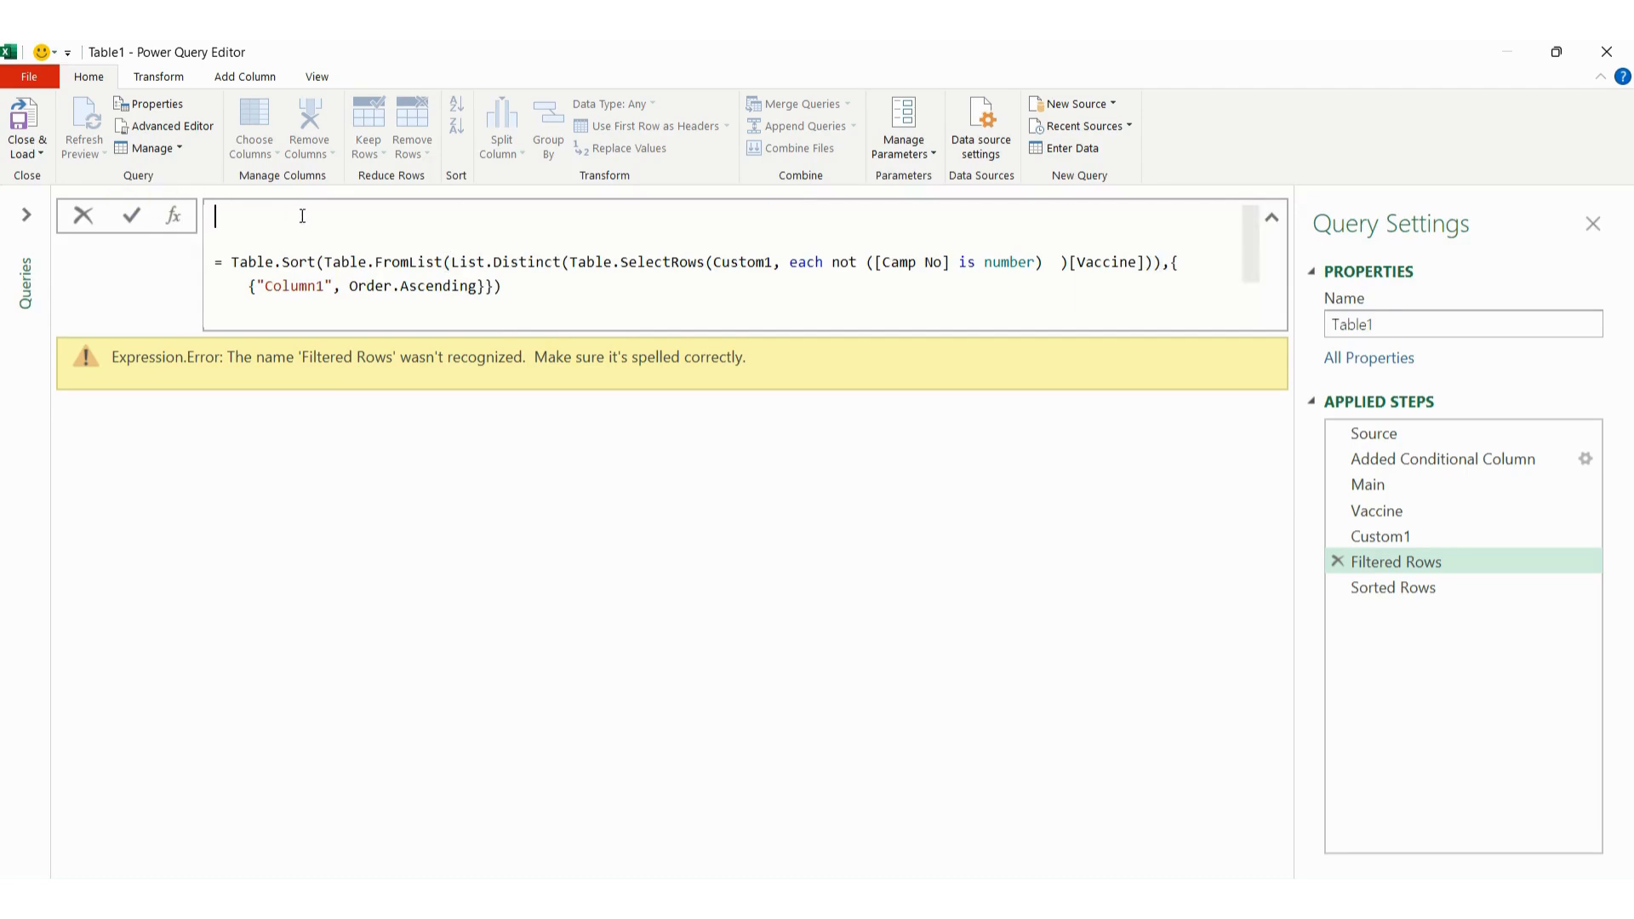
{"action": "key", "text": "Delete"}
{"action": "left_click", "coordinate": [1047, 216]}
{"action": "key", "text": "Delete"}
{"action": "key", "text": "Delete"}
{"action": "left_click", "coordinate": [649, 259]}
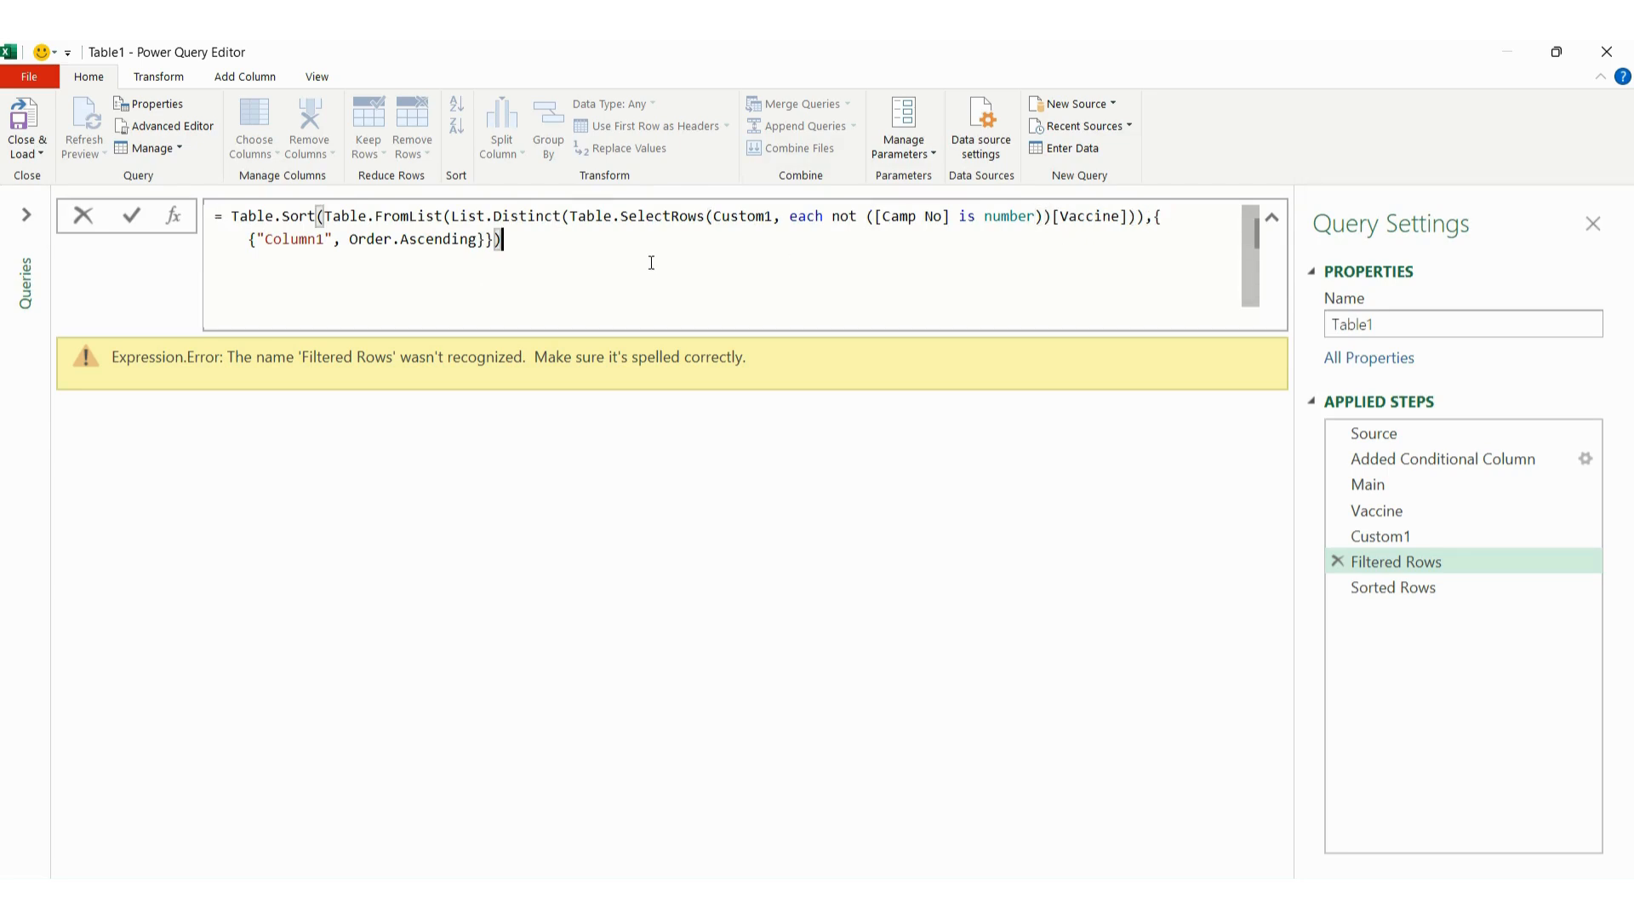
{"action": "key", "text": "Return"}
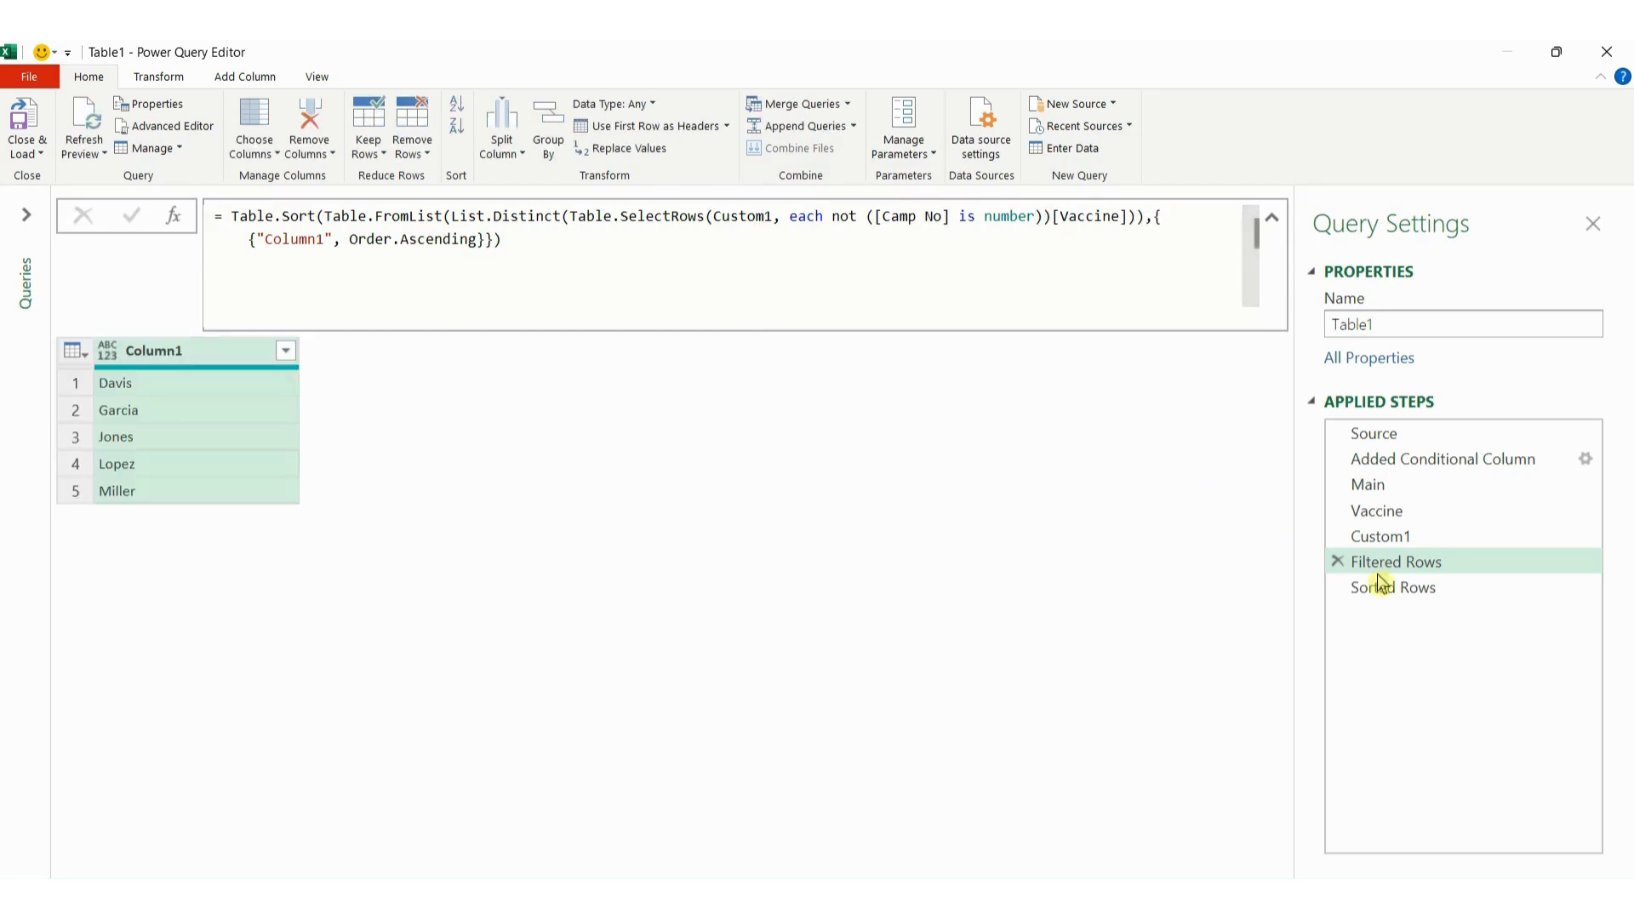
Step: Delete the Sorted Rows step from the query
{"action": "left_click", "coordinate": [1365, 598]}
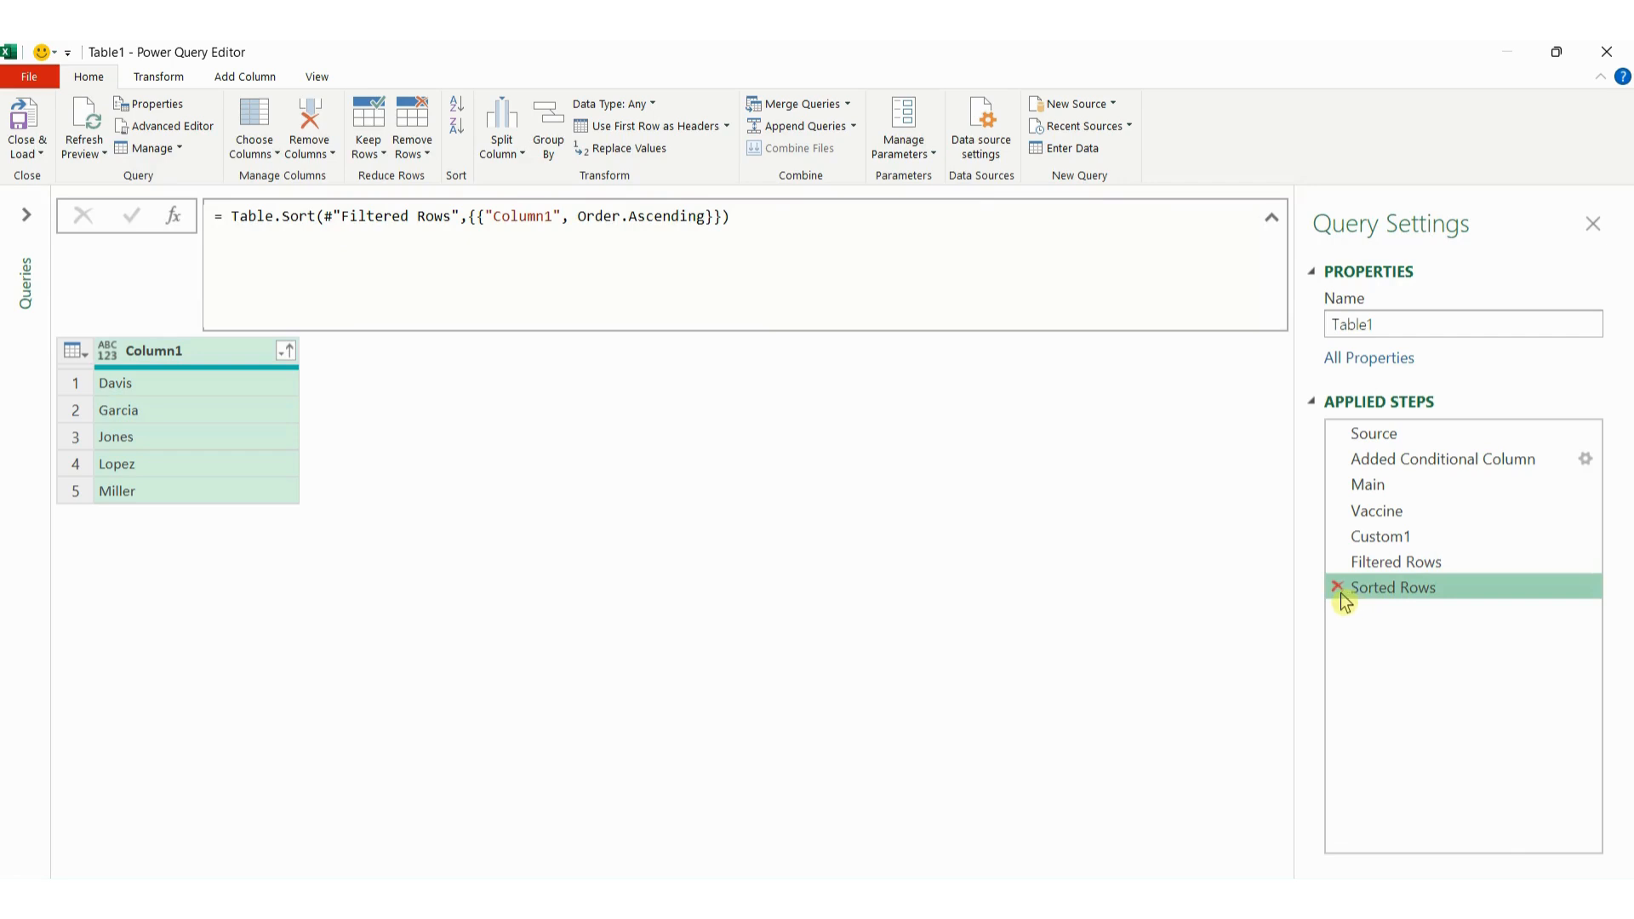
{"action": "left_click", "coordinate": [1337, 587]}
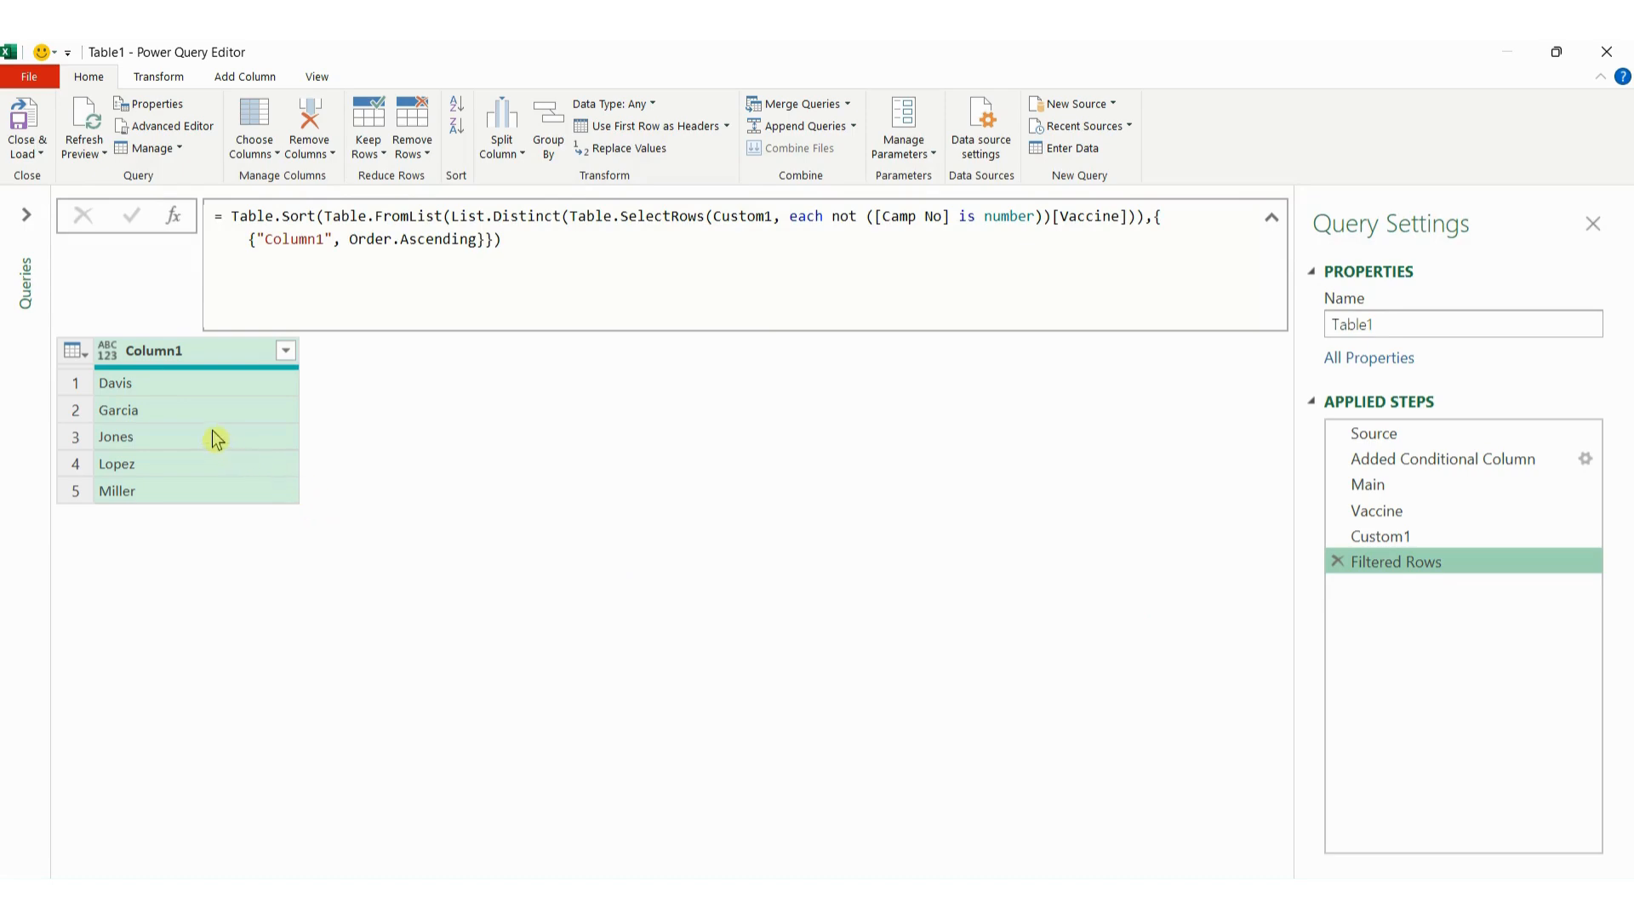
Step: Wrap the Table.Sort expression in Table.AddIndexColumn with the column name "Index", initial value 1 and increment 1
{"action": "left_click", "coordinate": [234, 220]}
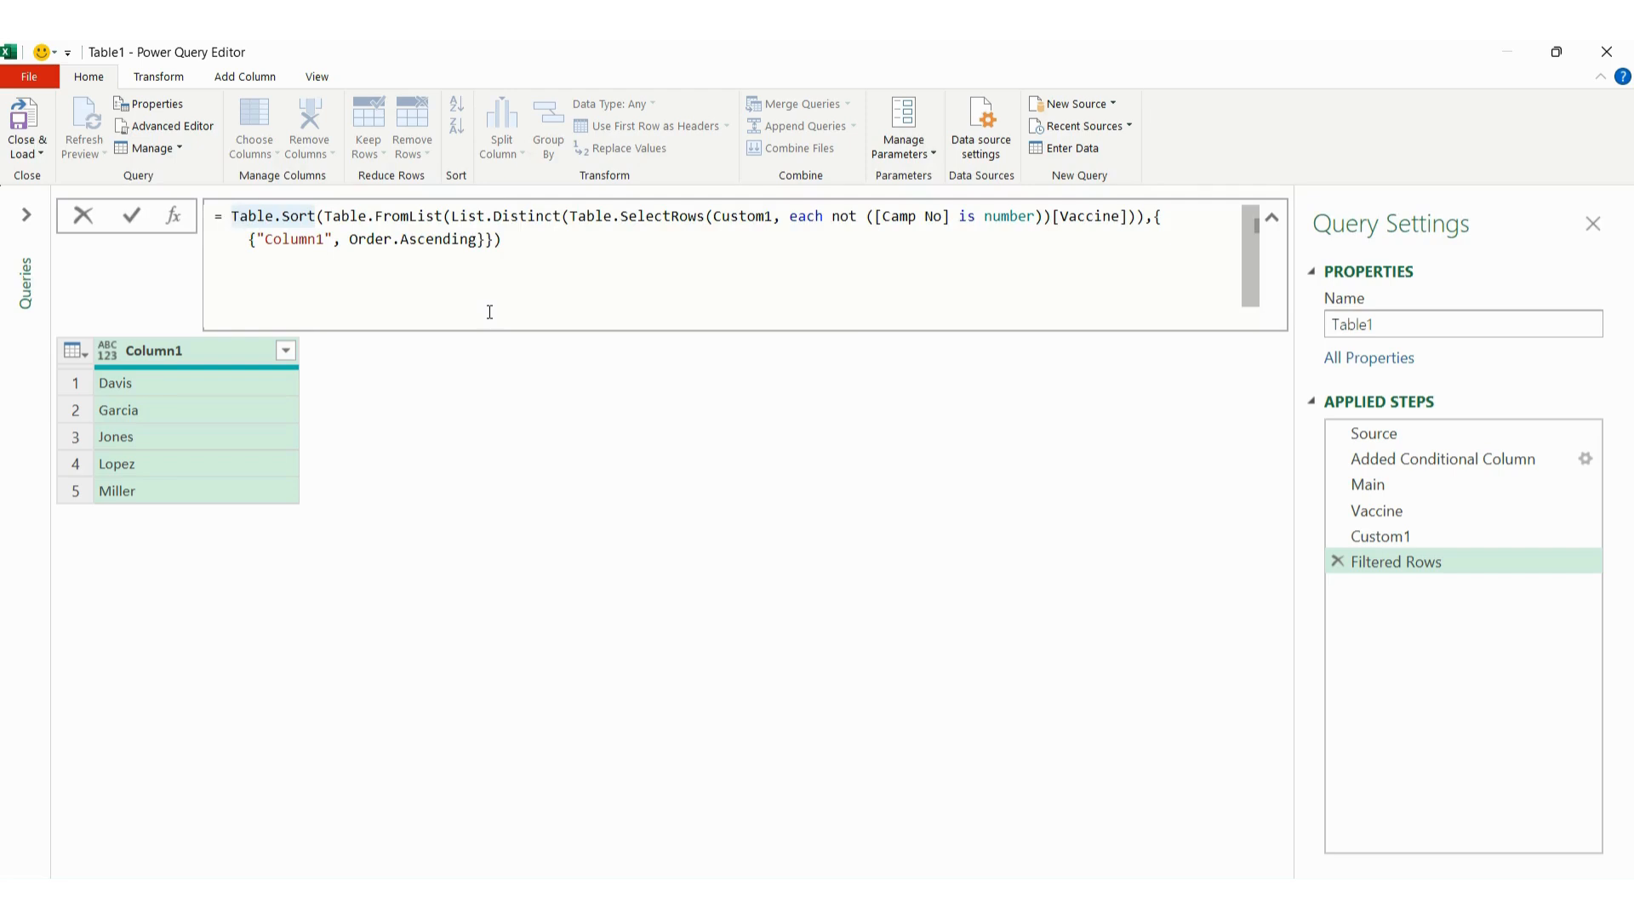
{"action": "type", "text": "Table."}
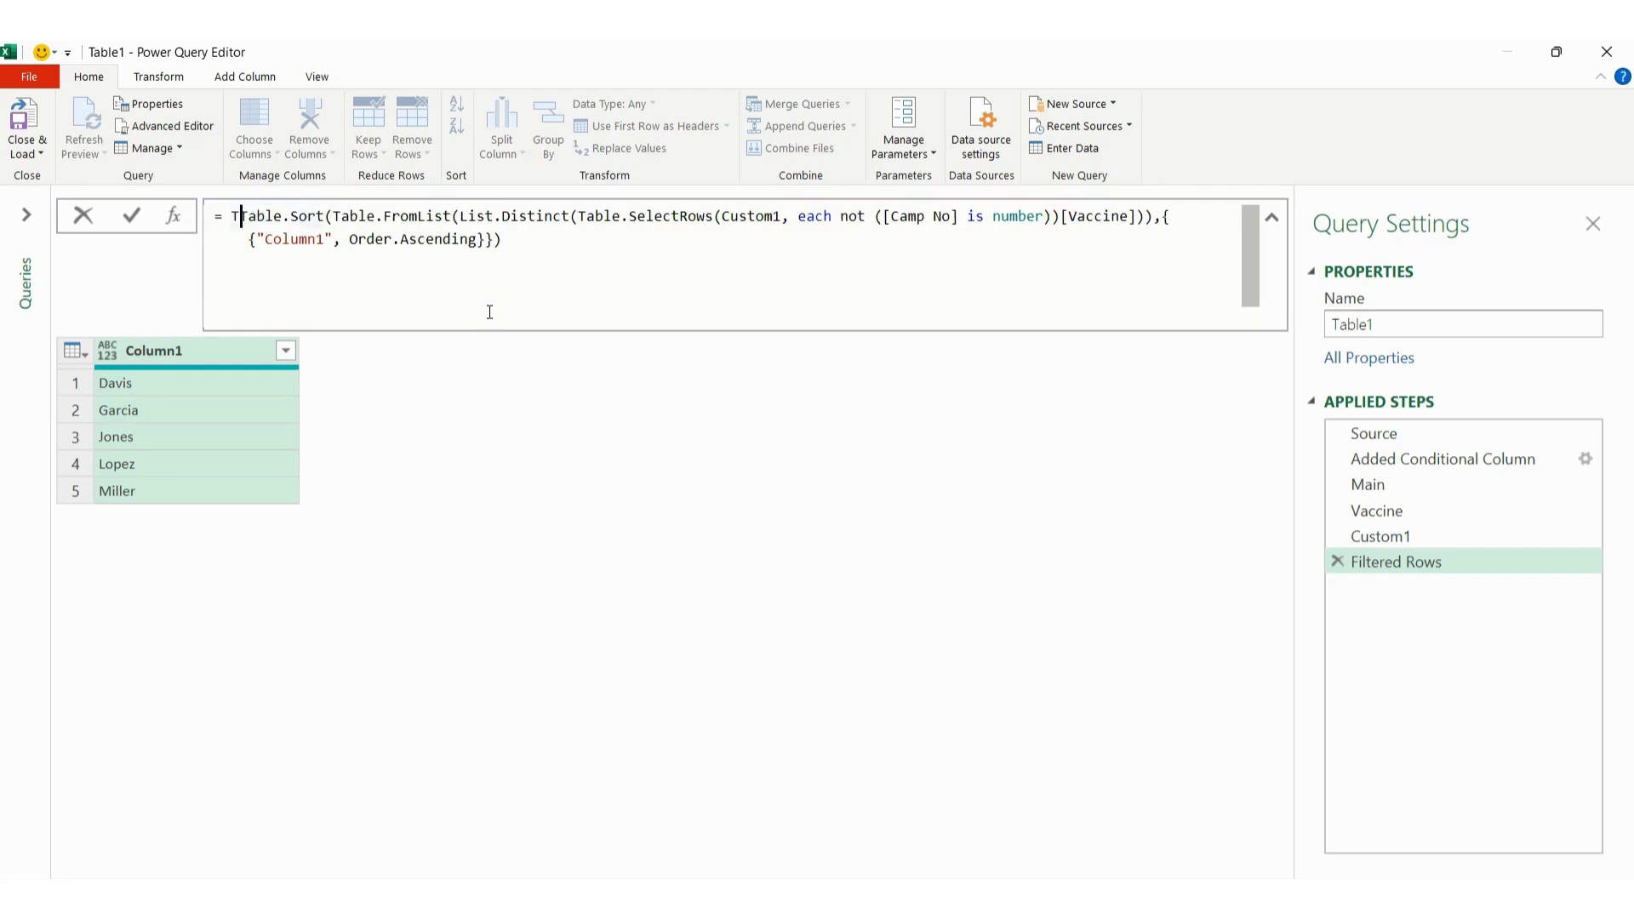
{"action": "type", "text": "AddIn"}
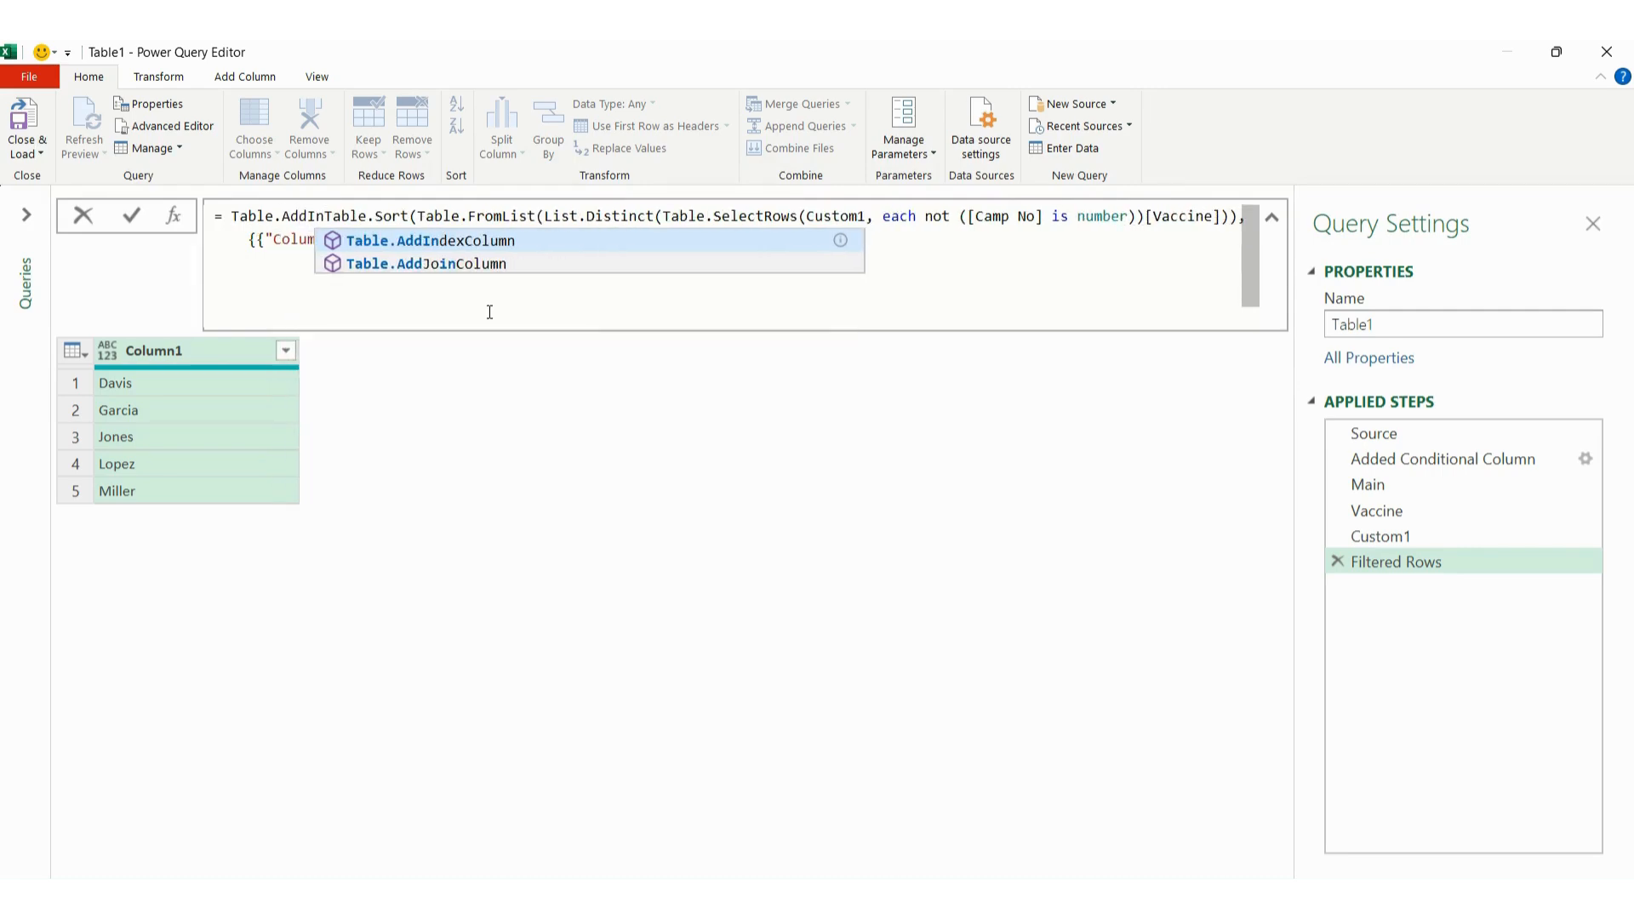
{"action": "type", "text": "dexColumn("}
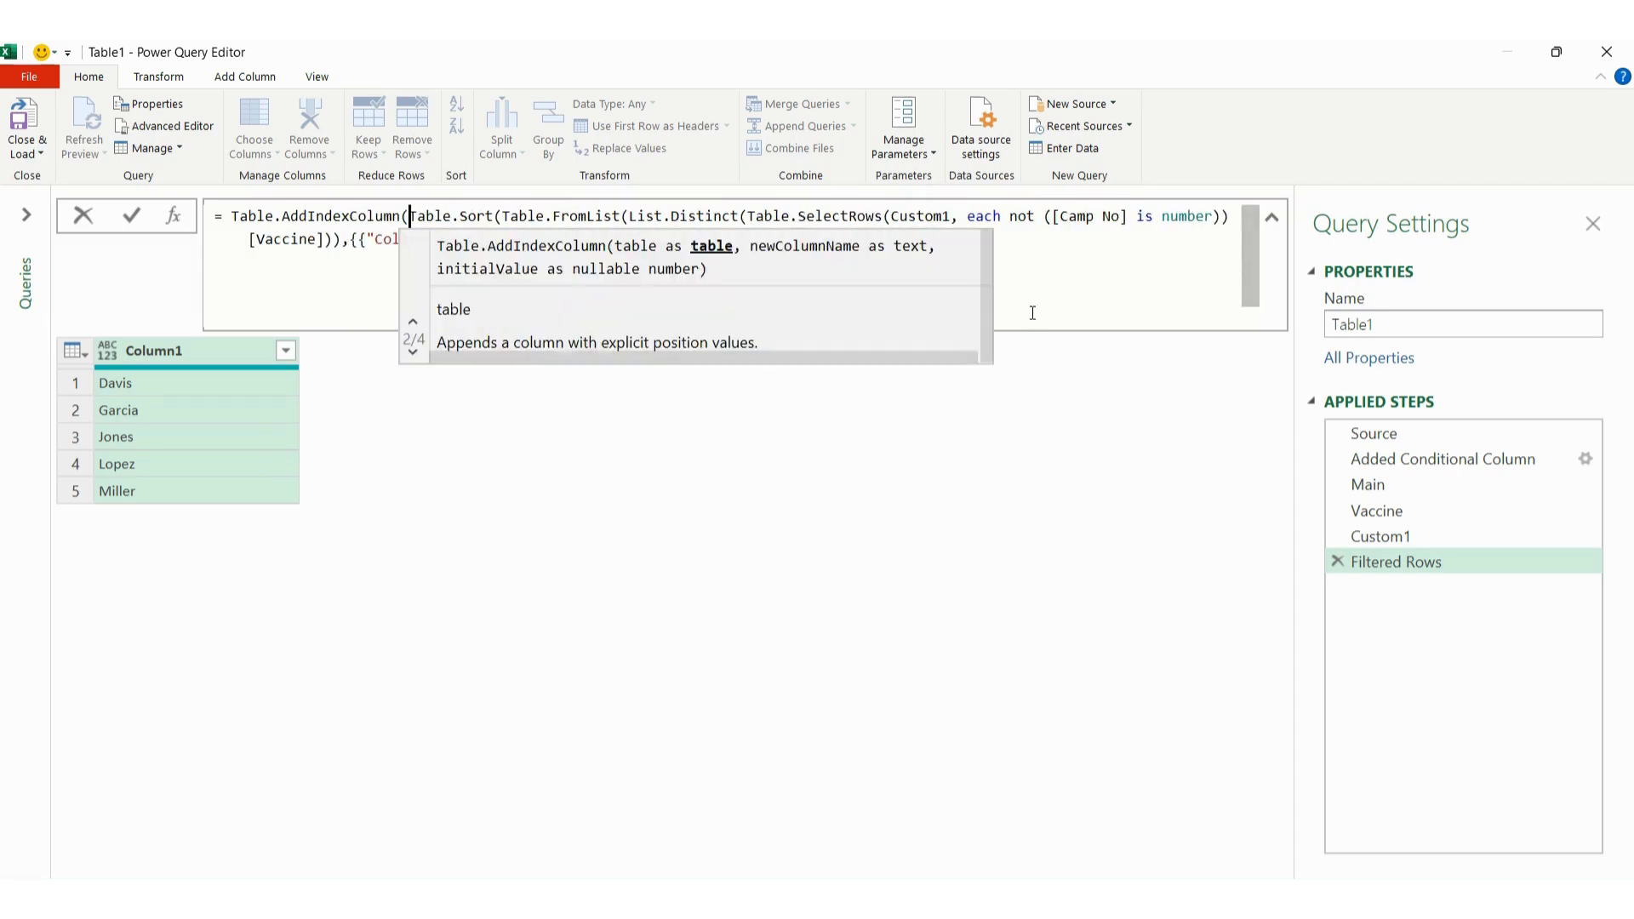
{"action": "left_click", "coordinate": [1071, 284]}
{"action": "type", "text": ","}
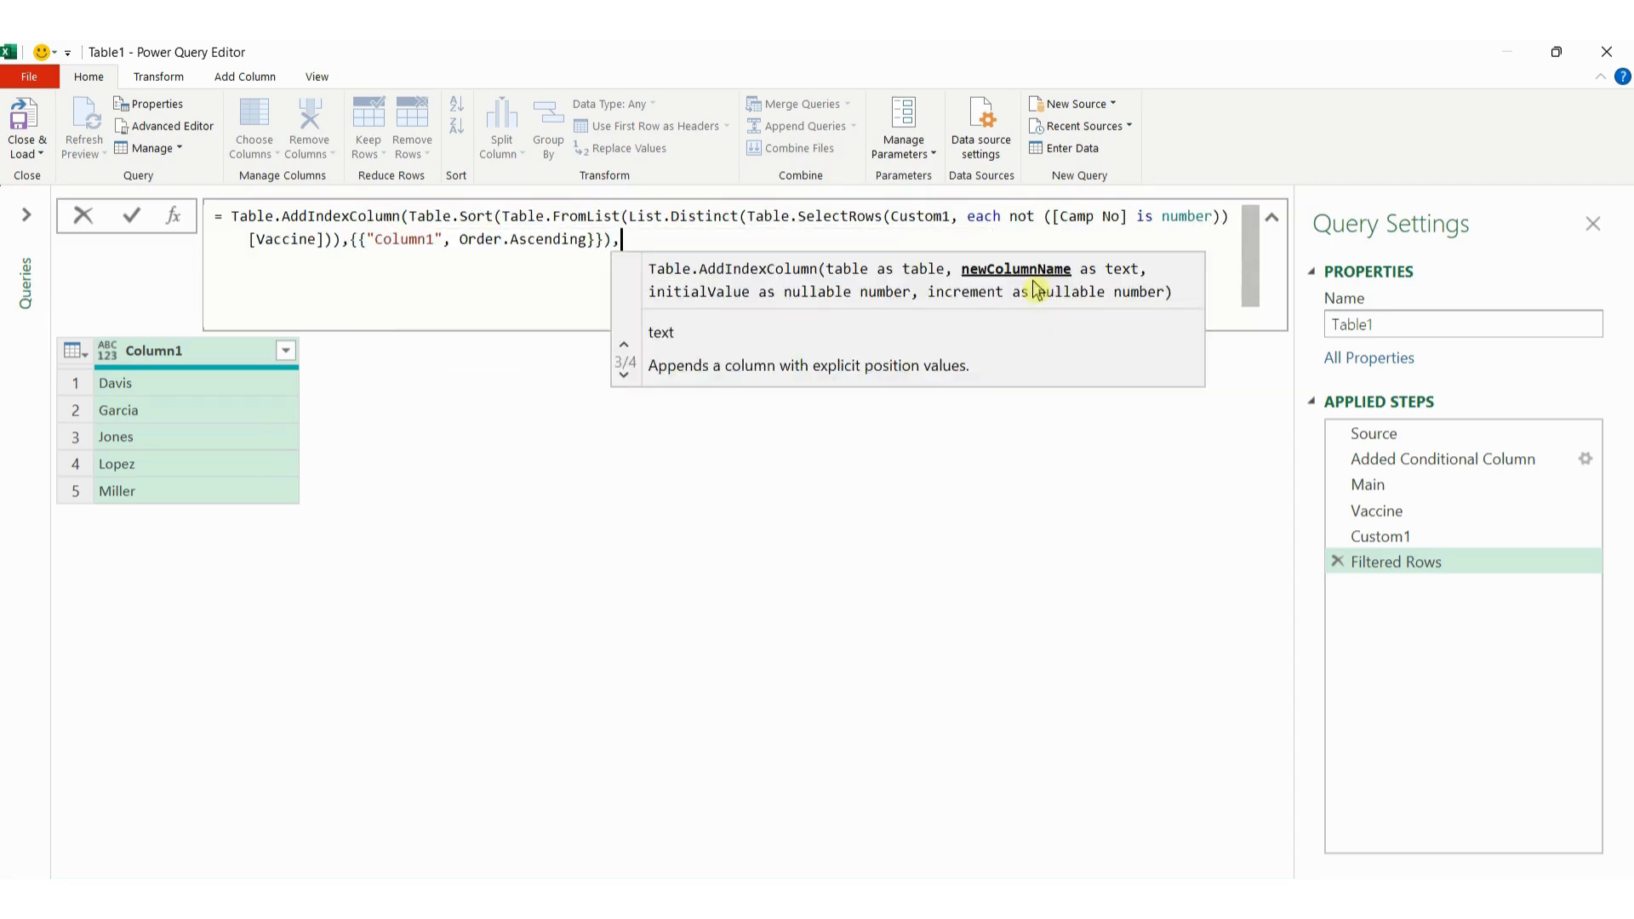
{"action": "type", "text": "\"Index\","}
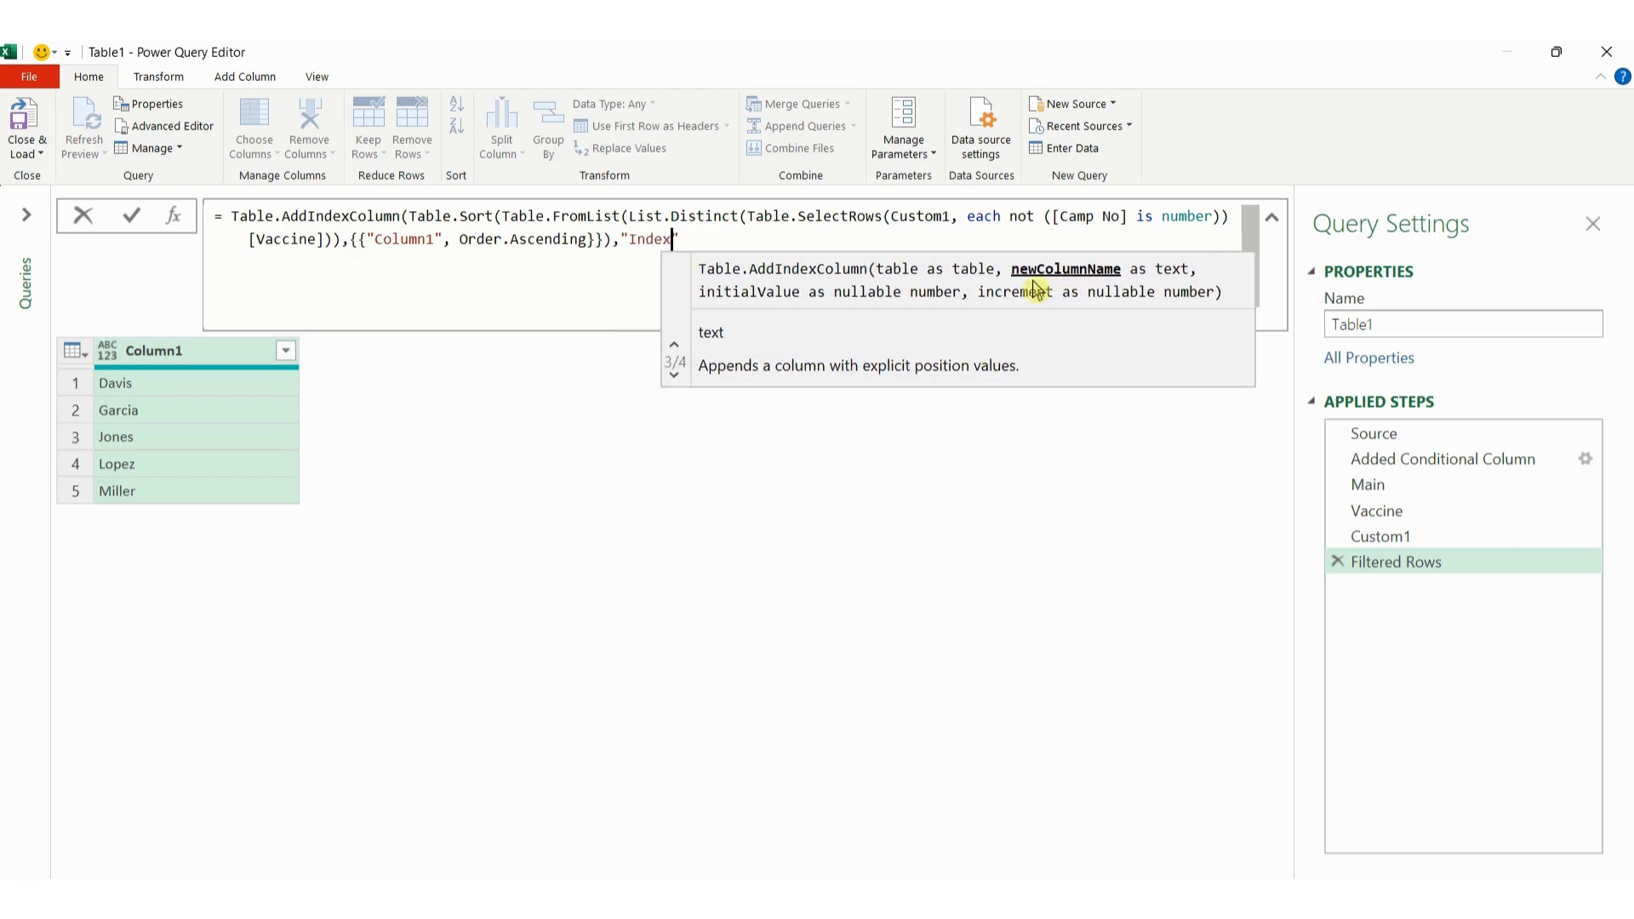
{"action": "type", "text": "1"}
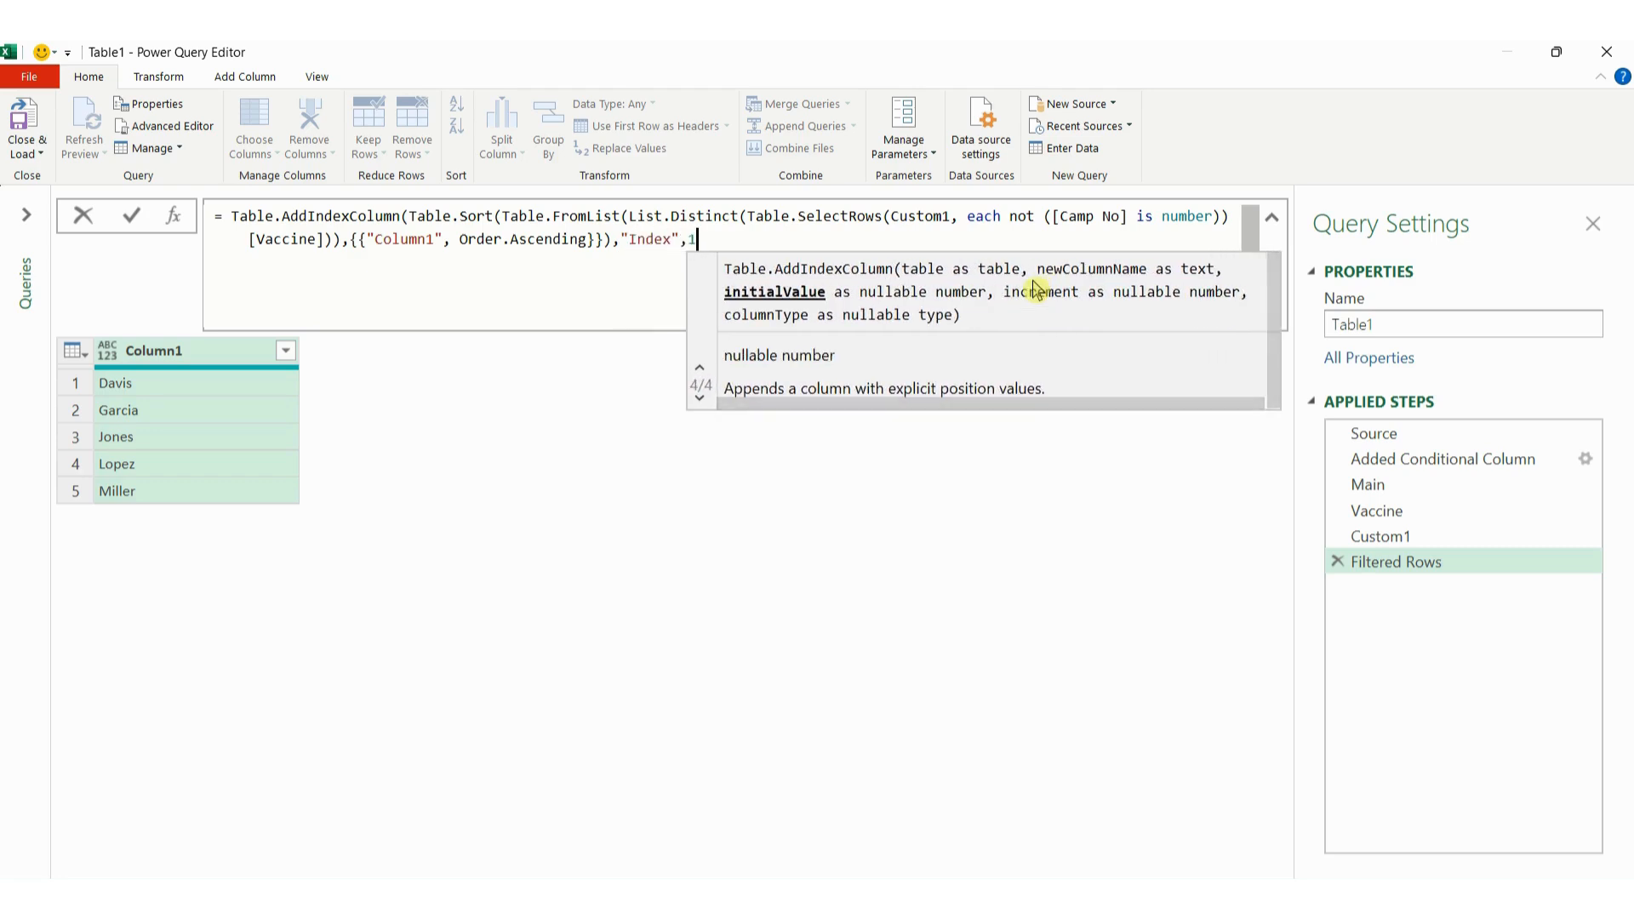
{"action": "type", "text": ",1)"}
{"action": "key", "text": "Return"}
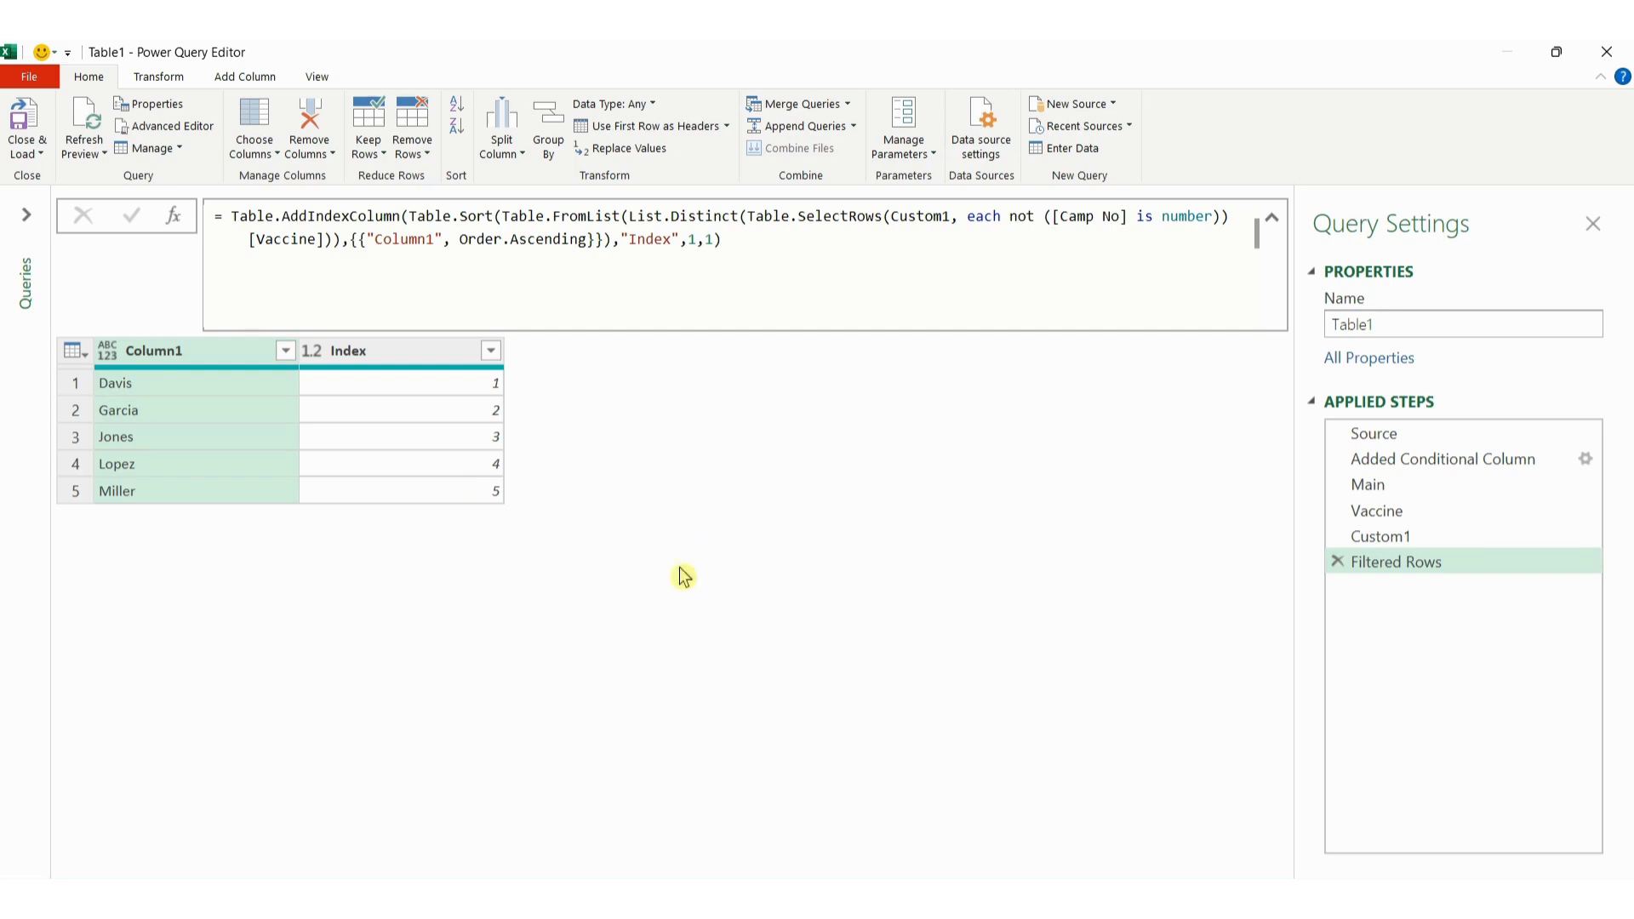
Step: Replace the Custom1 reference in the Filtered Rows step's Table.SelectRows function with Main
{"action": "left_click", "coordinate": [1403, 541]}
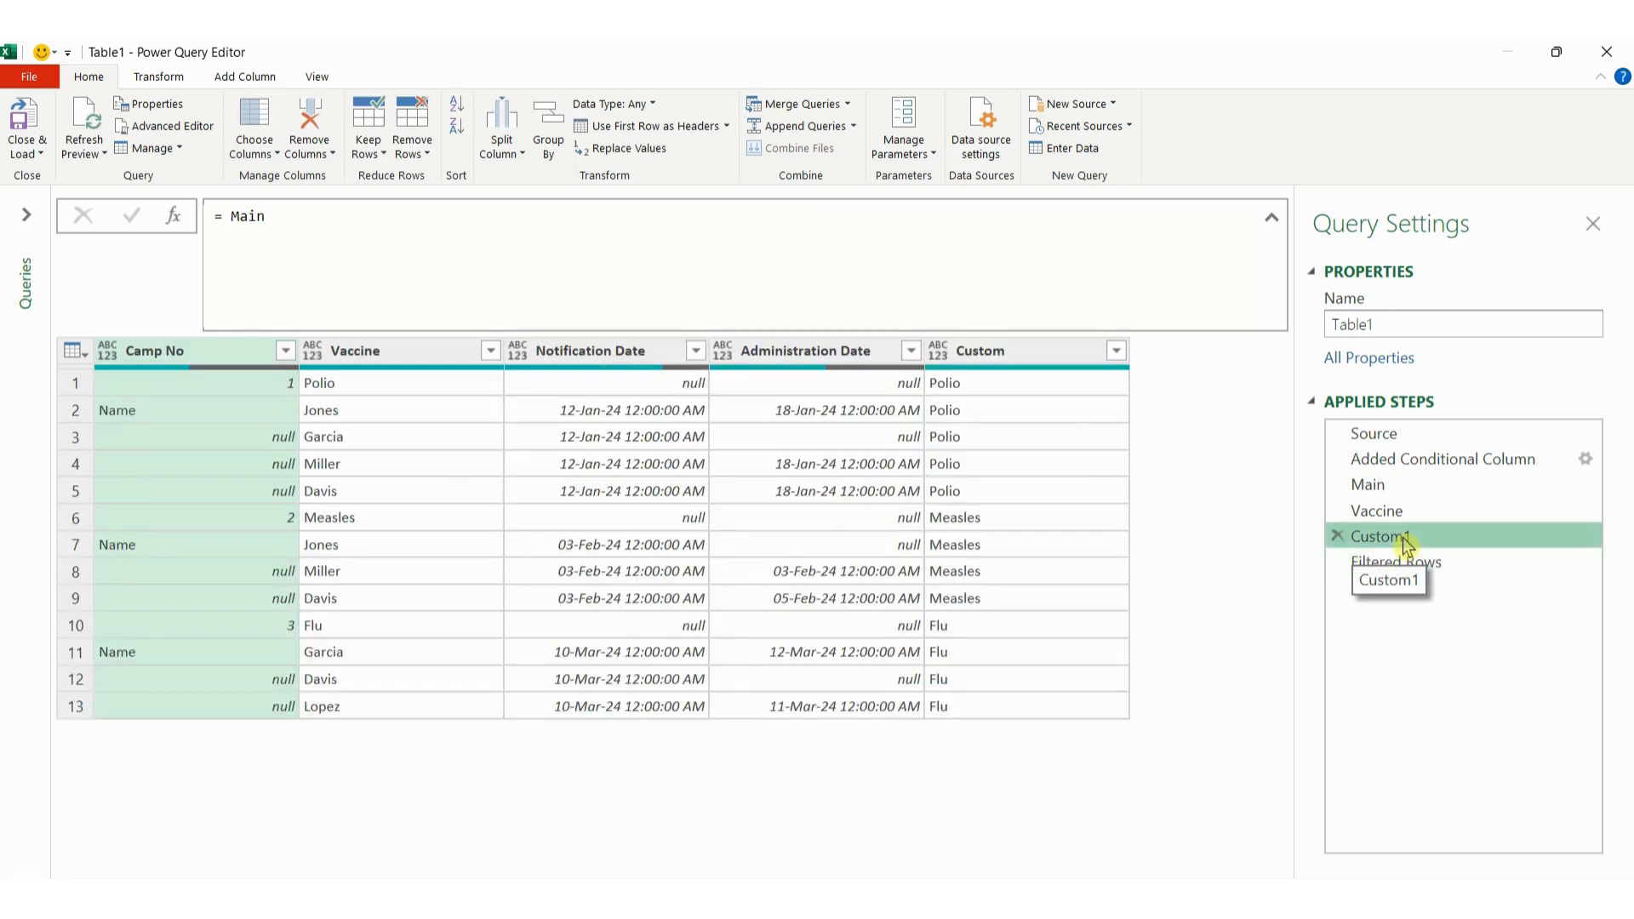
{"action": "left_click", "coordinate": [1419, 564]}
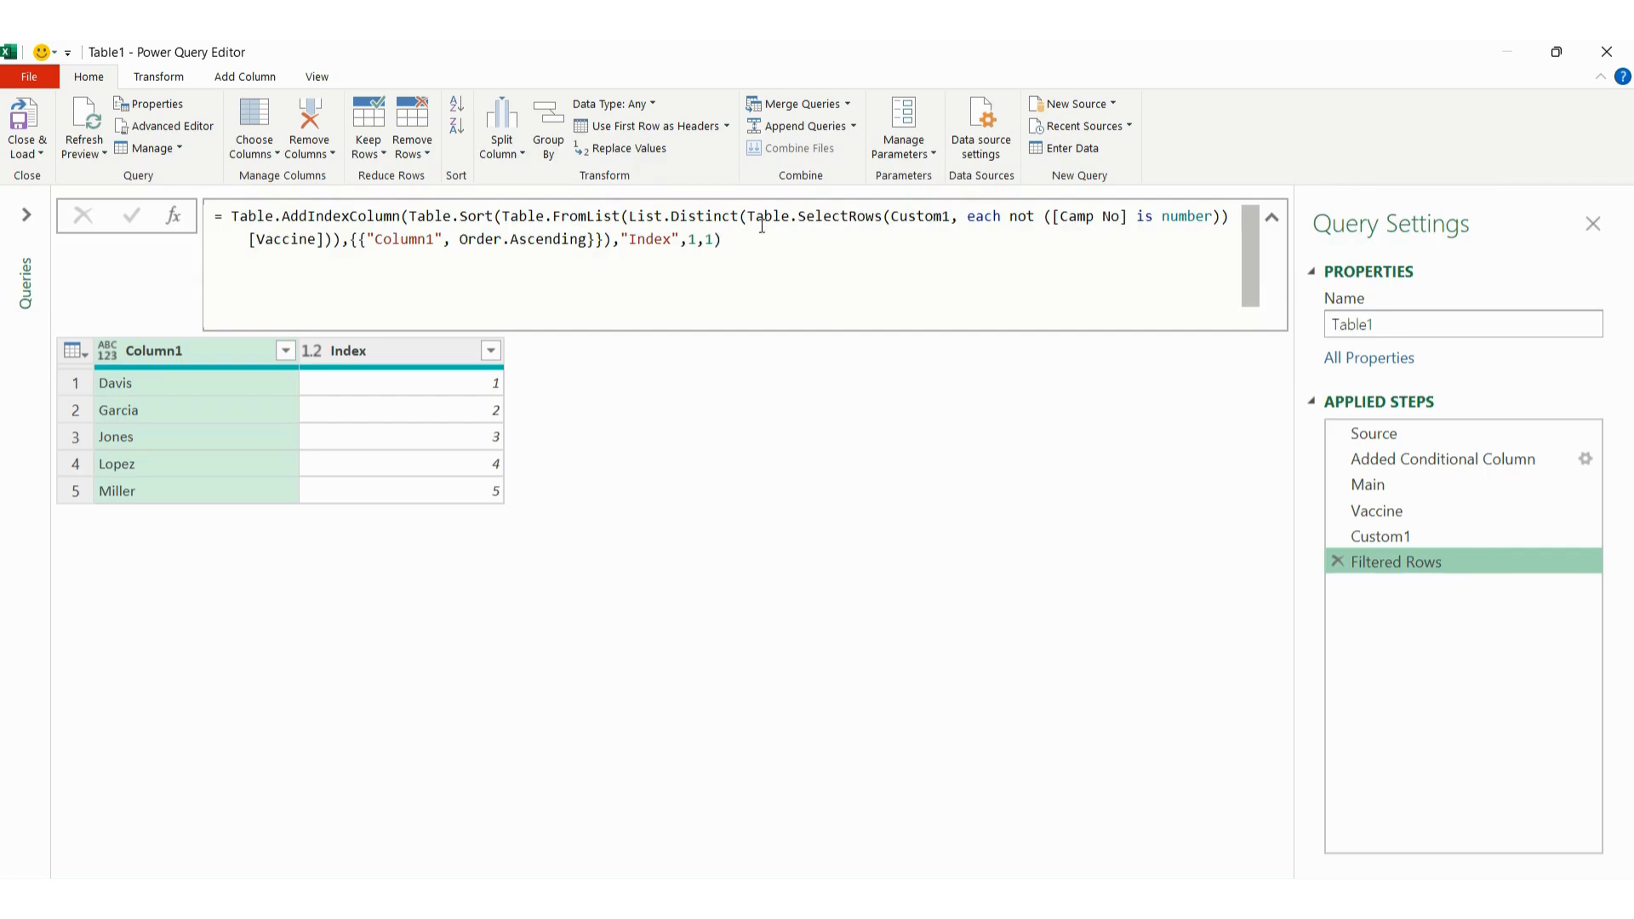
{"action": "left_click_drag", "start_coordinate": [896, 216], "coordinate": [951, 220]}
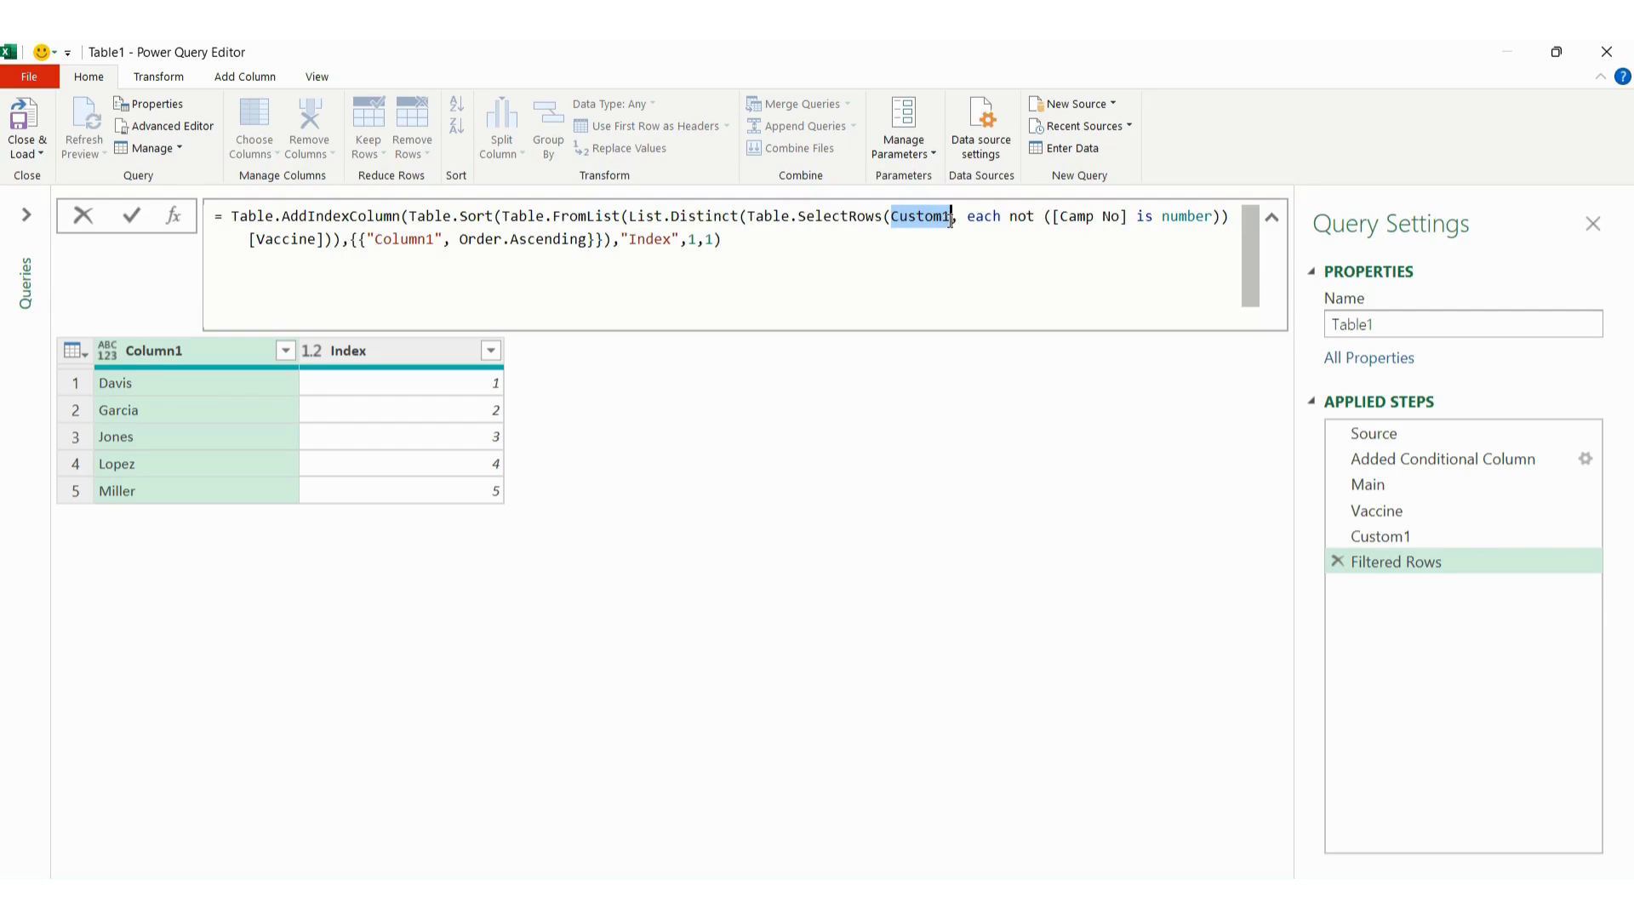
{"action": "left_click", "coordinate": [957, 272]}
{"action": "left_click", "coordinate": [1409, 536]}
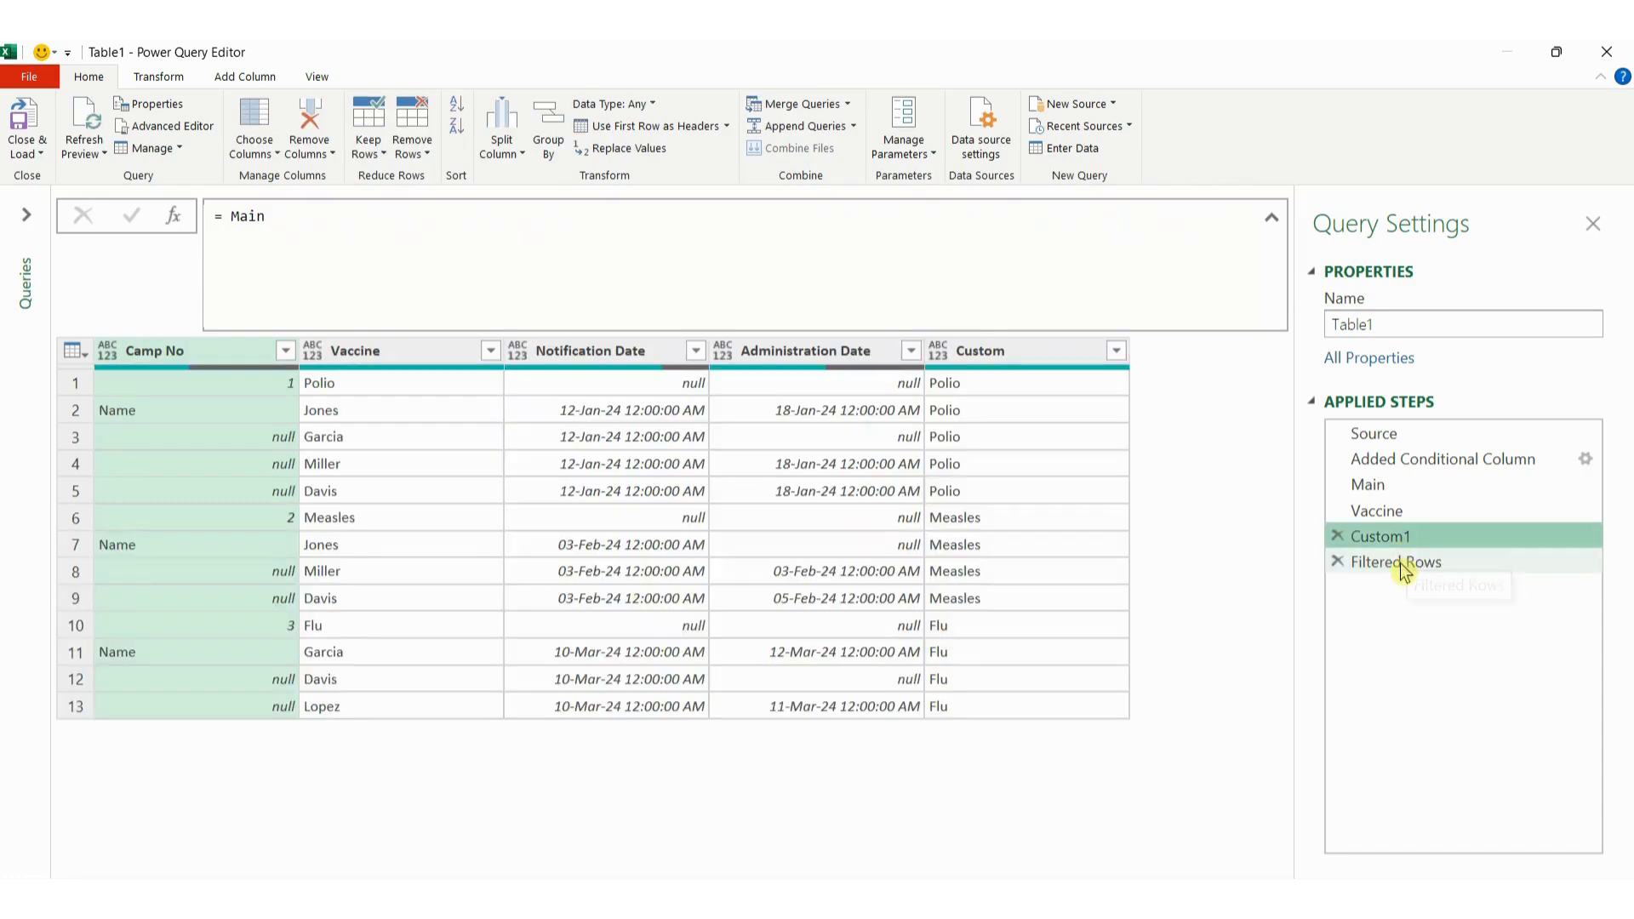
{"action": "left_click", "coordinate": [1405, 563]}
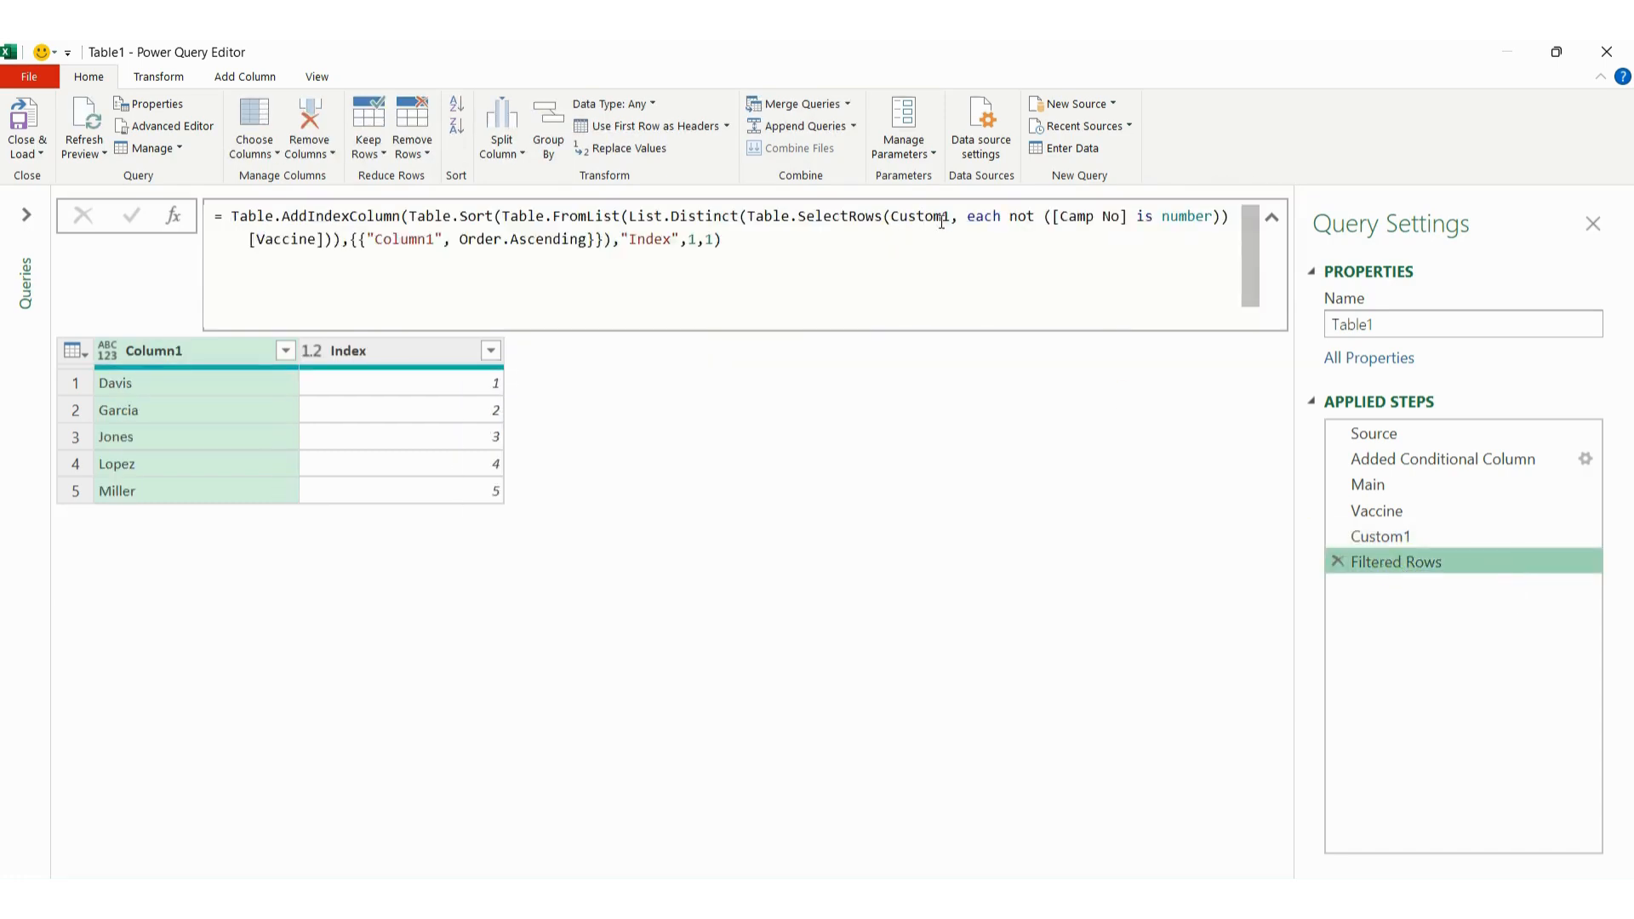
{"action": "left_click_drag", "start_coordinate": [951, 217], "coordinate": [894, 217]}
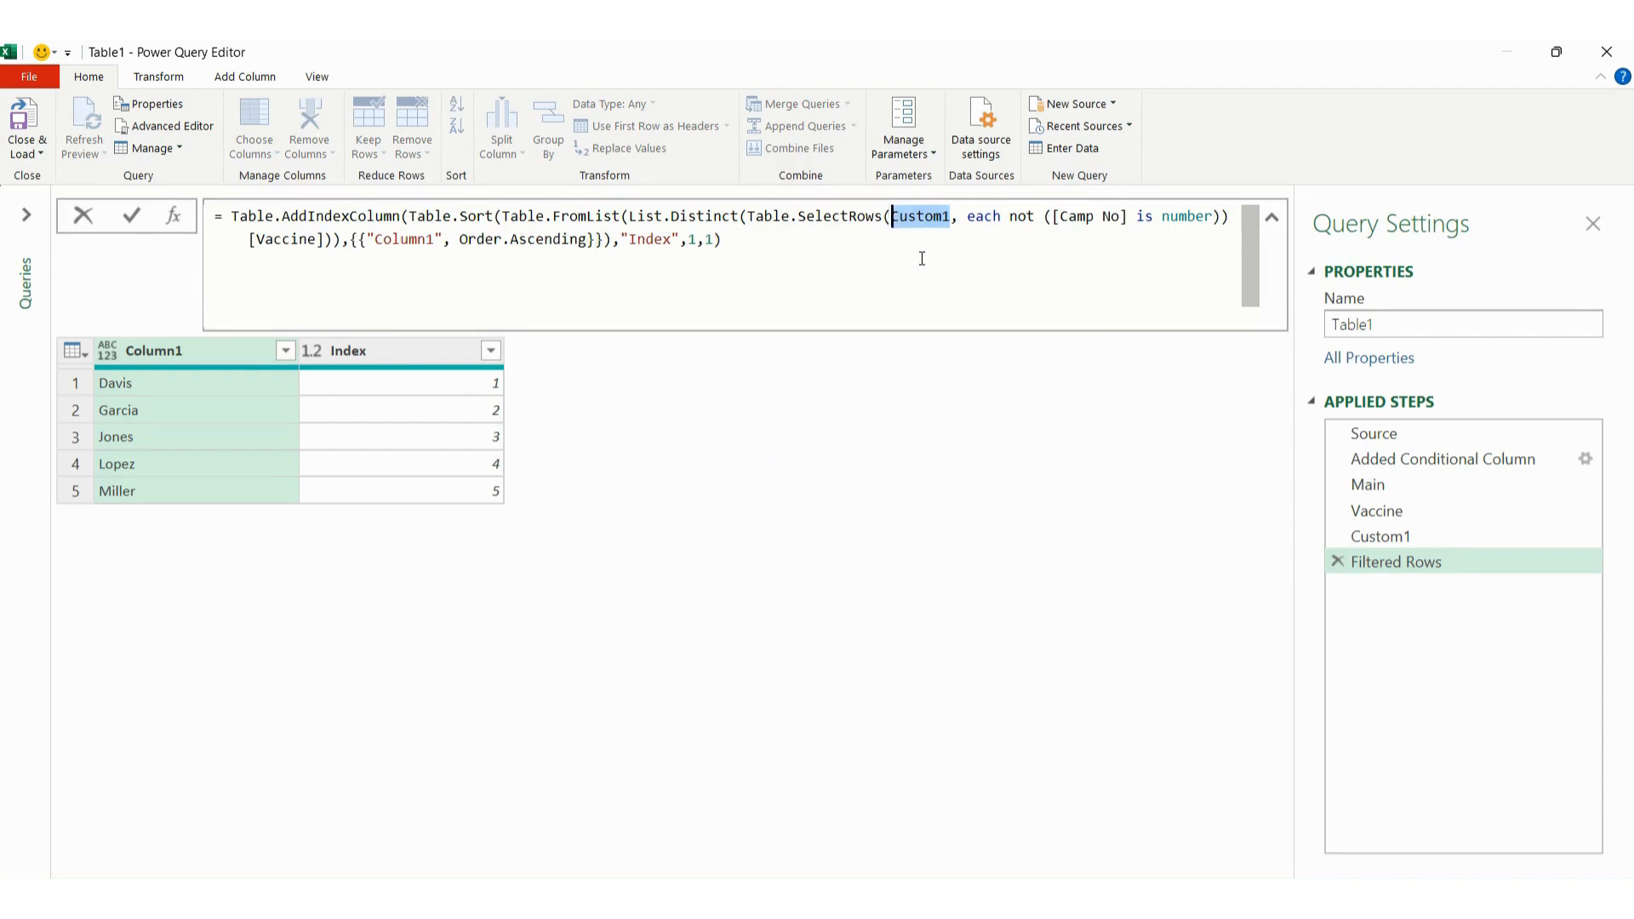
{"action": "type", "text": "Main"}
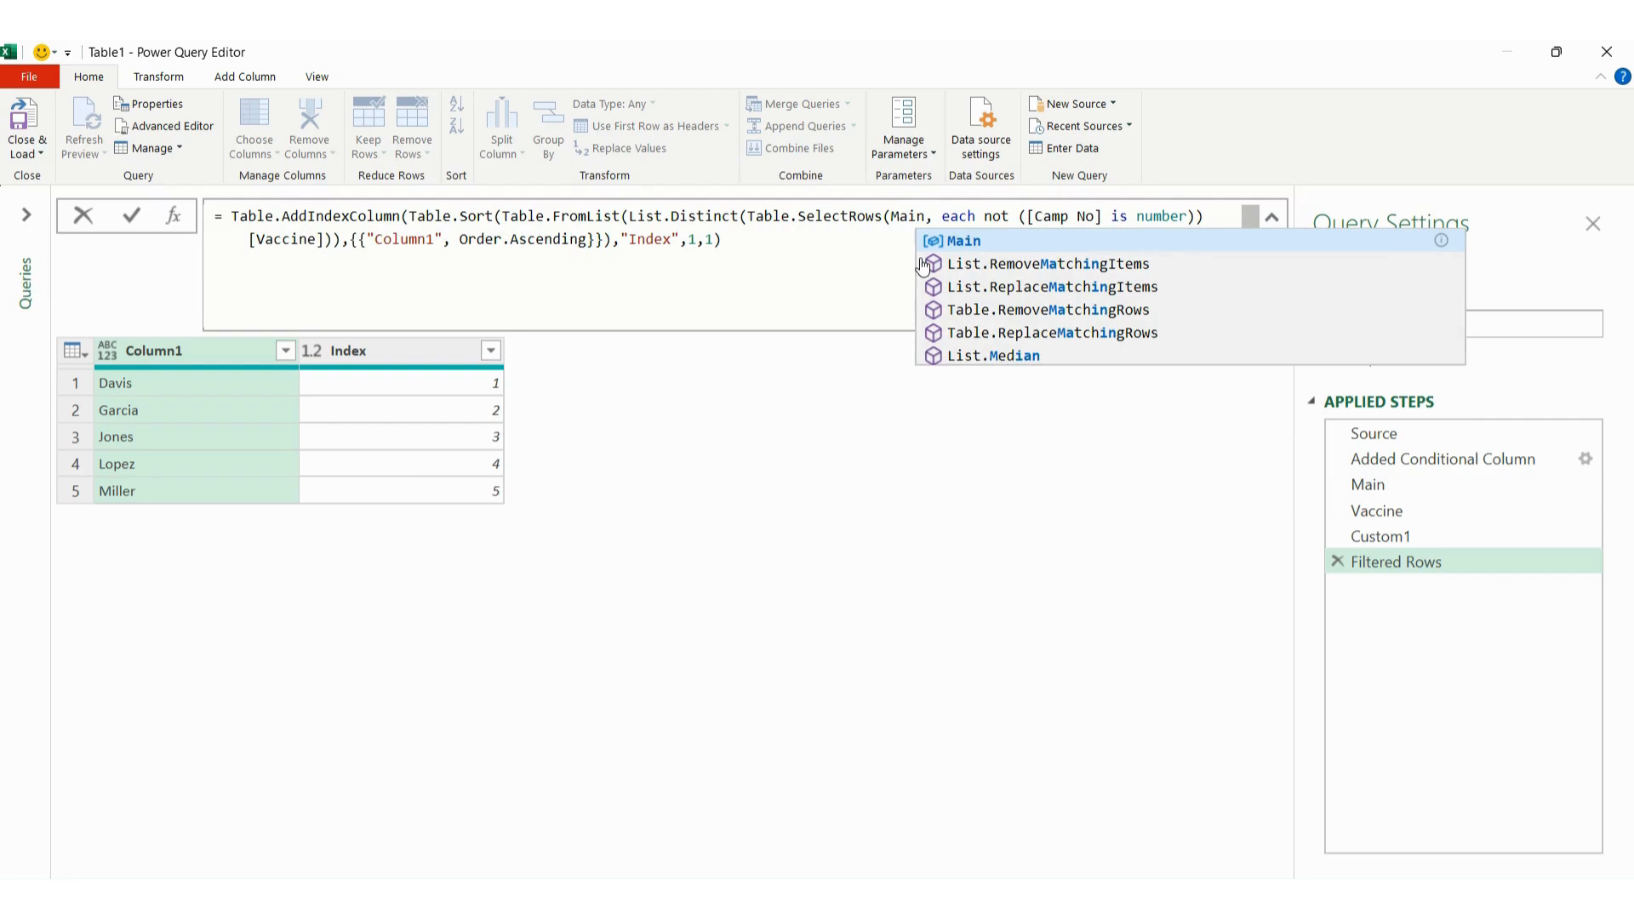
{"action": "left_click", "coordinate": [776, 270]}
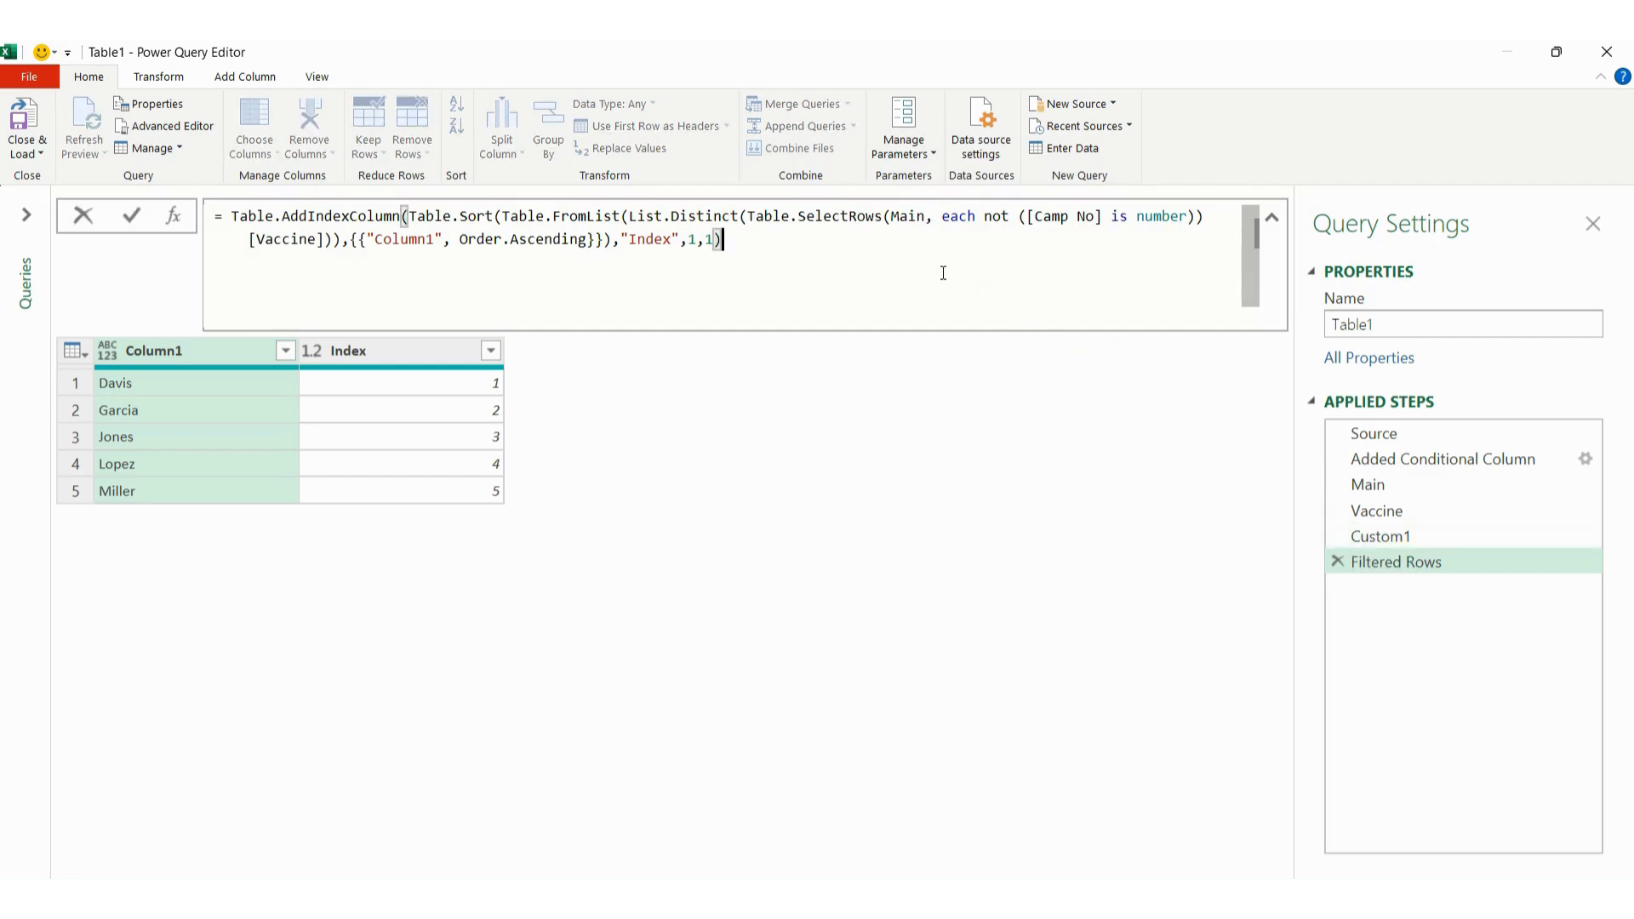
Step: Delete the Custom1 step from the query
{"action": "left_click", "coordinate": [1385, 539]}
{"action": "left_click", "coordinate": [1339, 536]}
{"action": "left_click", "coordinate": [881, 529]}
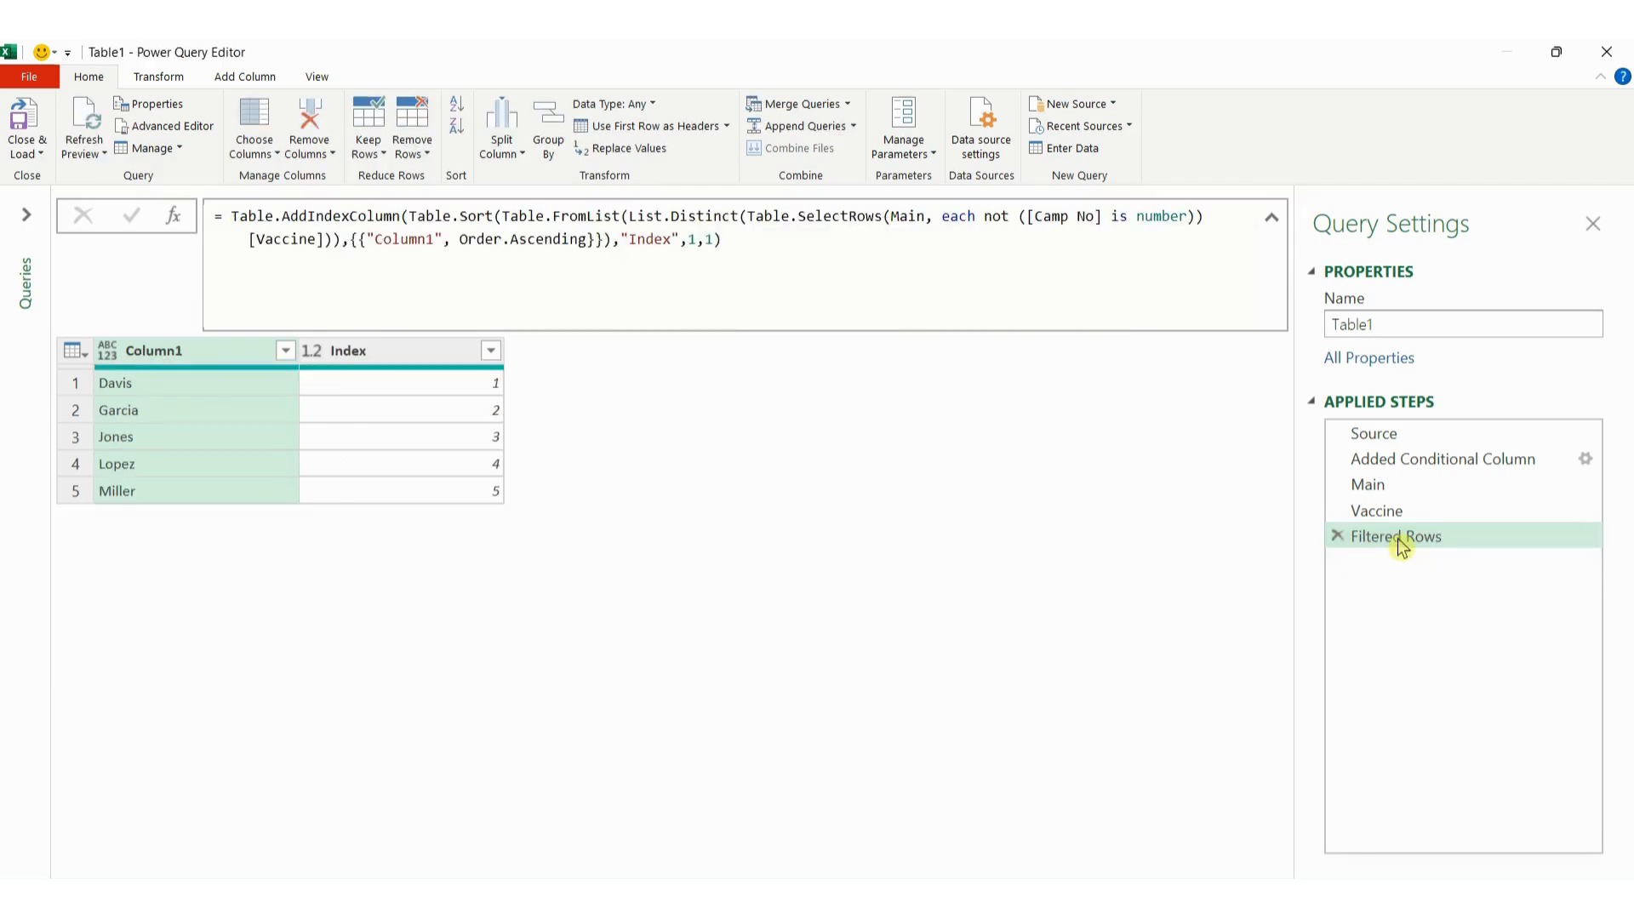
Step: Rename the Filtered Rows step as Name
{"action": "left_click", "coordinate": [1402, 546]}
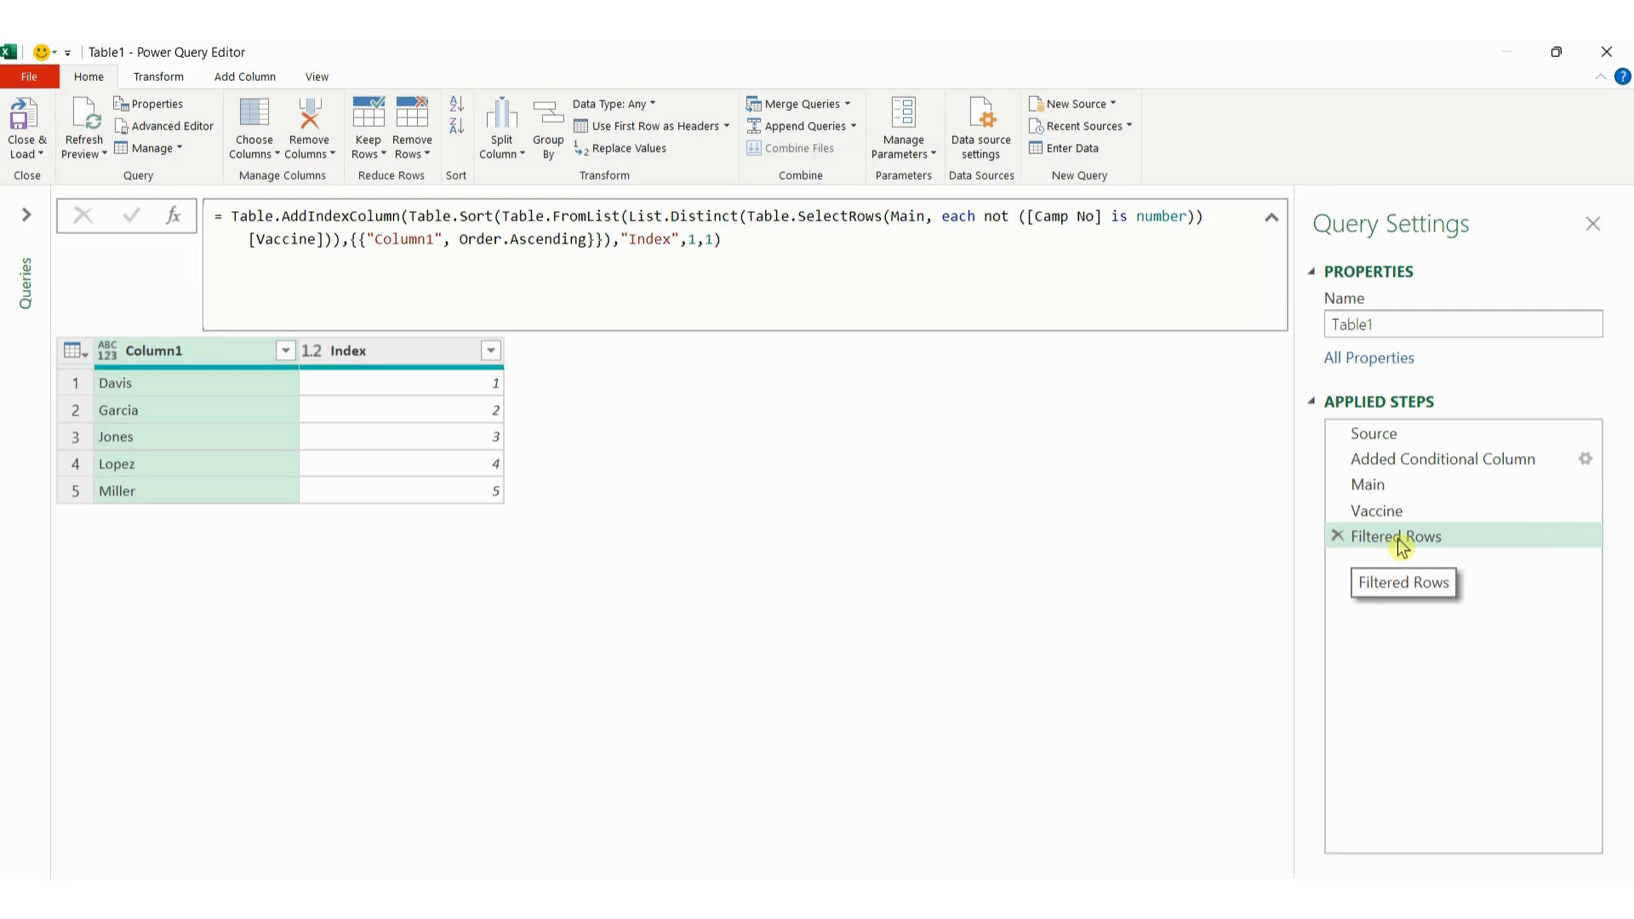
{"action": "double_click", "coordinate": [1402, 543]}
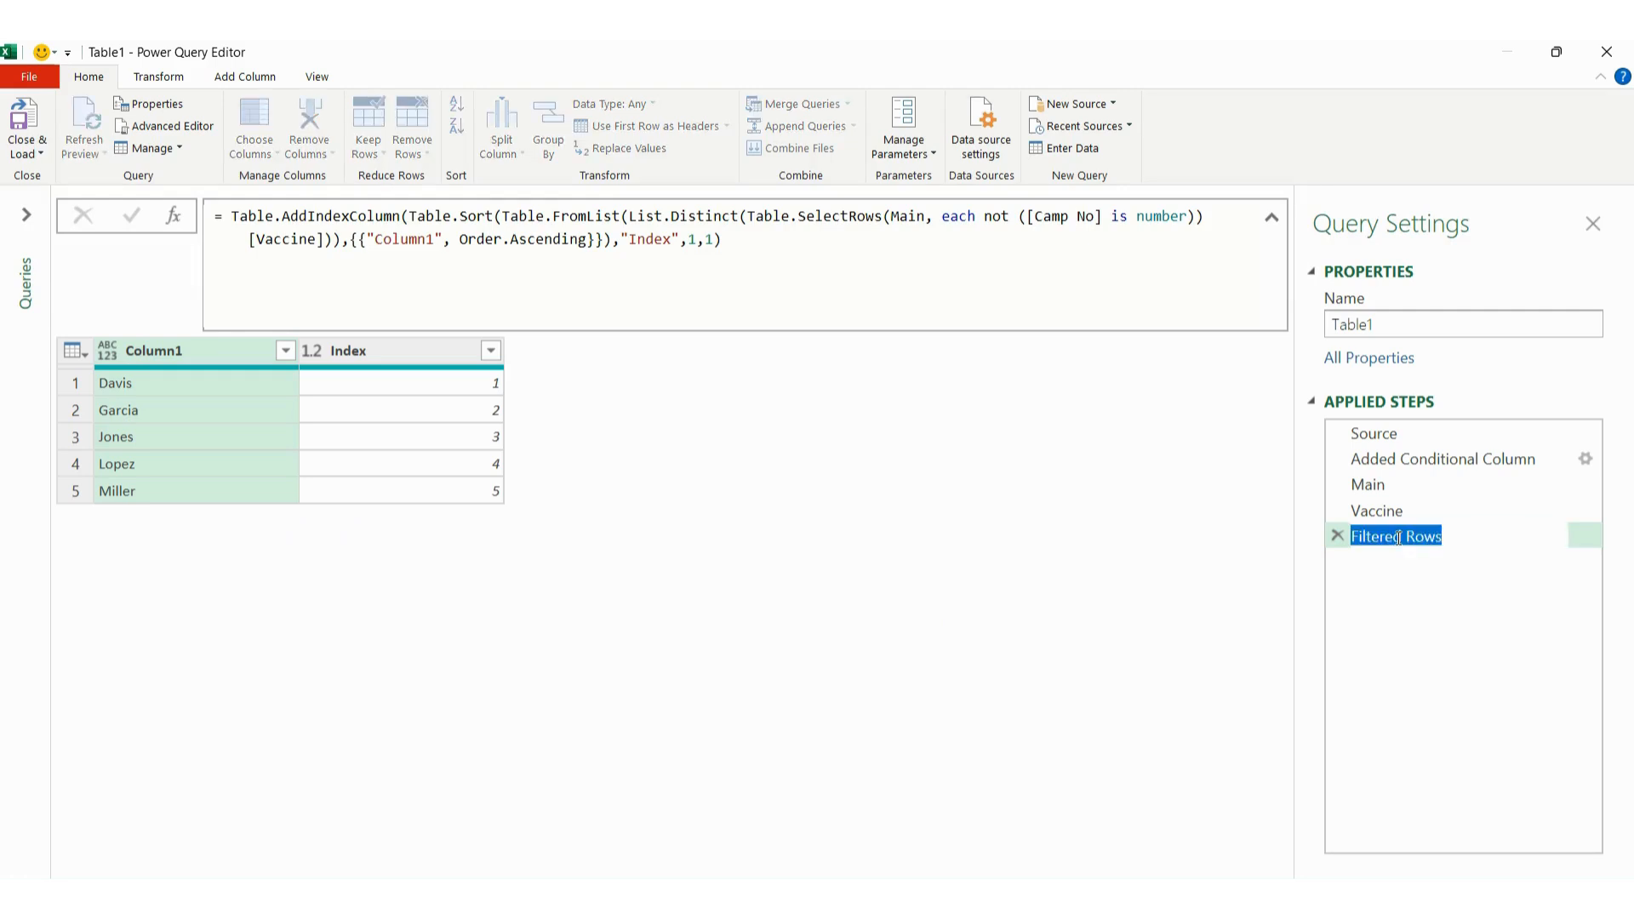
{"action": "type", "text": "Name"}
{"action": "key", "text": "Return"}
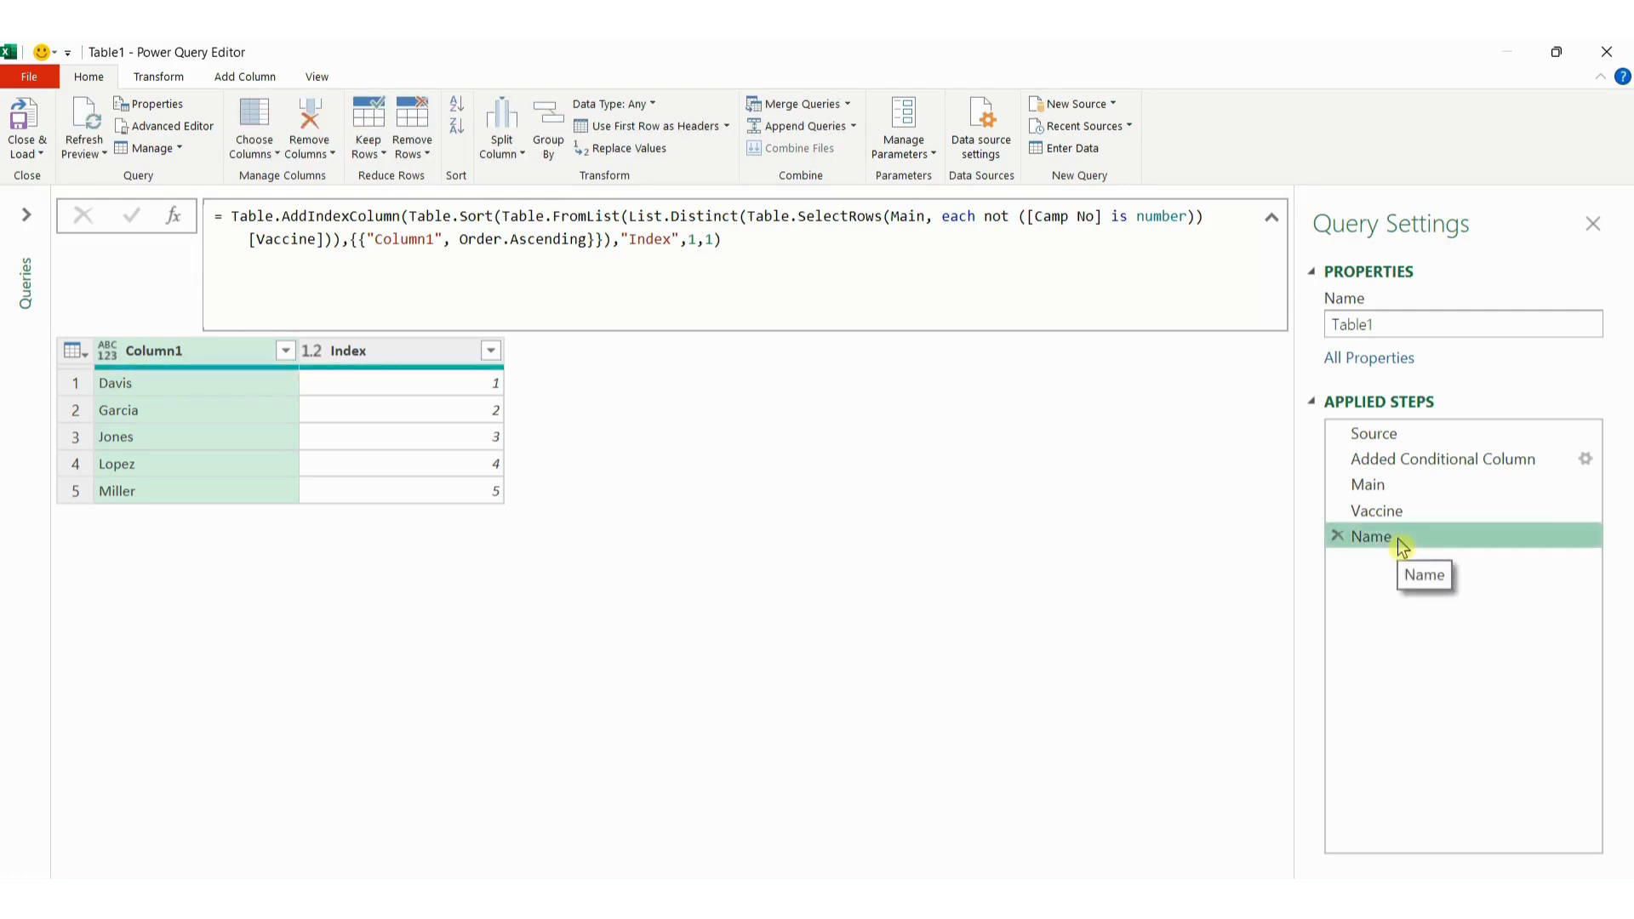
Step: Review the Vaccine and Name step results and add a new custom formula step after Name
{"action": "left_click", "coordinate": [1426, 512]}
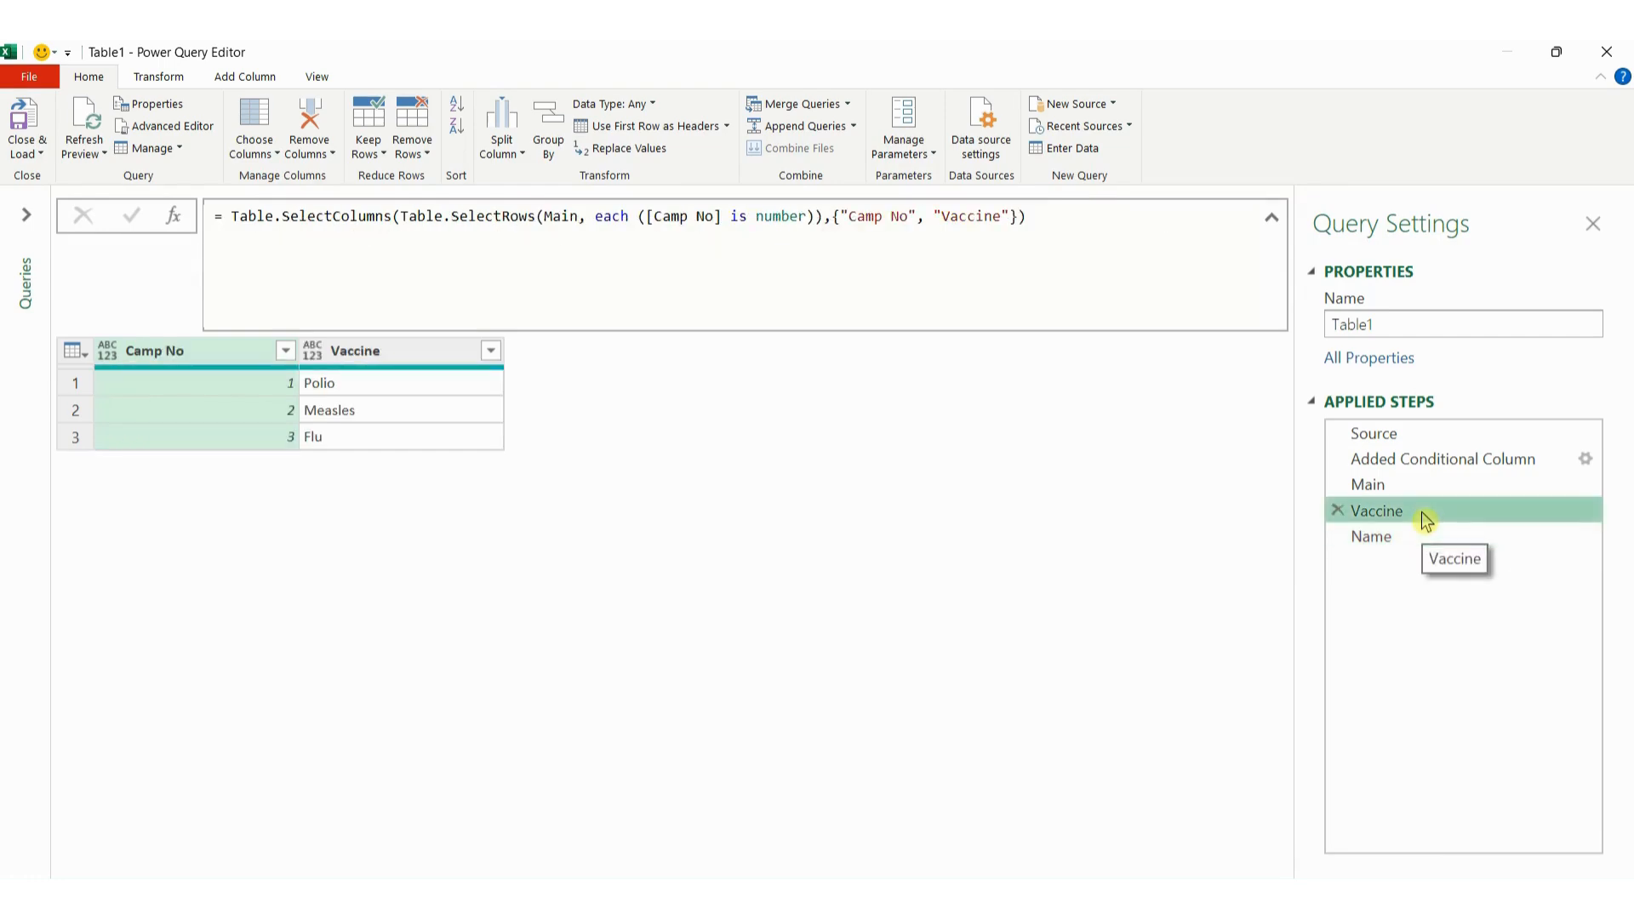
{"action": "left_click", "coordinate": [1415, 547]}
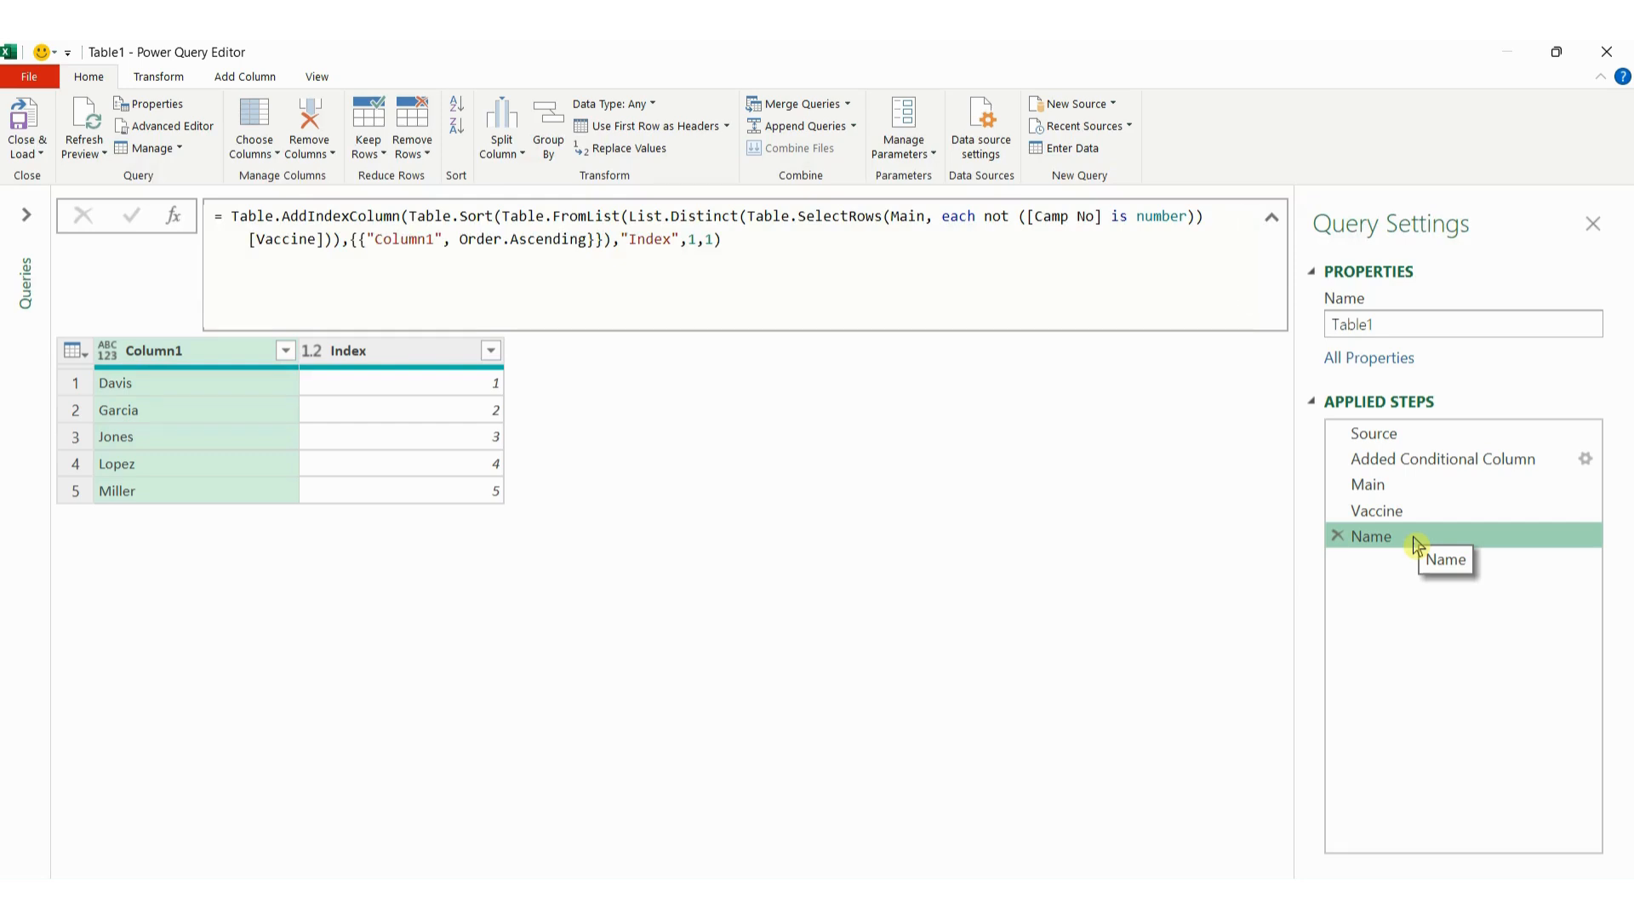
{"action": "left_click", "coordinate": [1415, 509]}
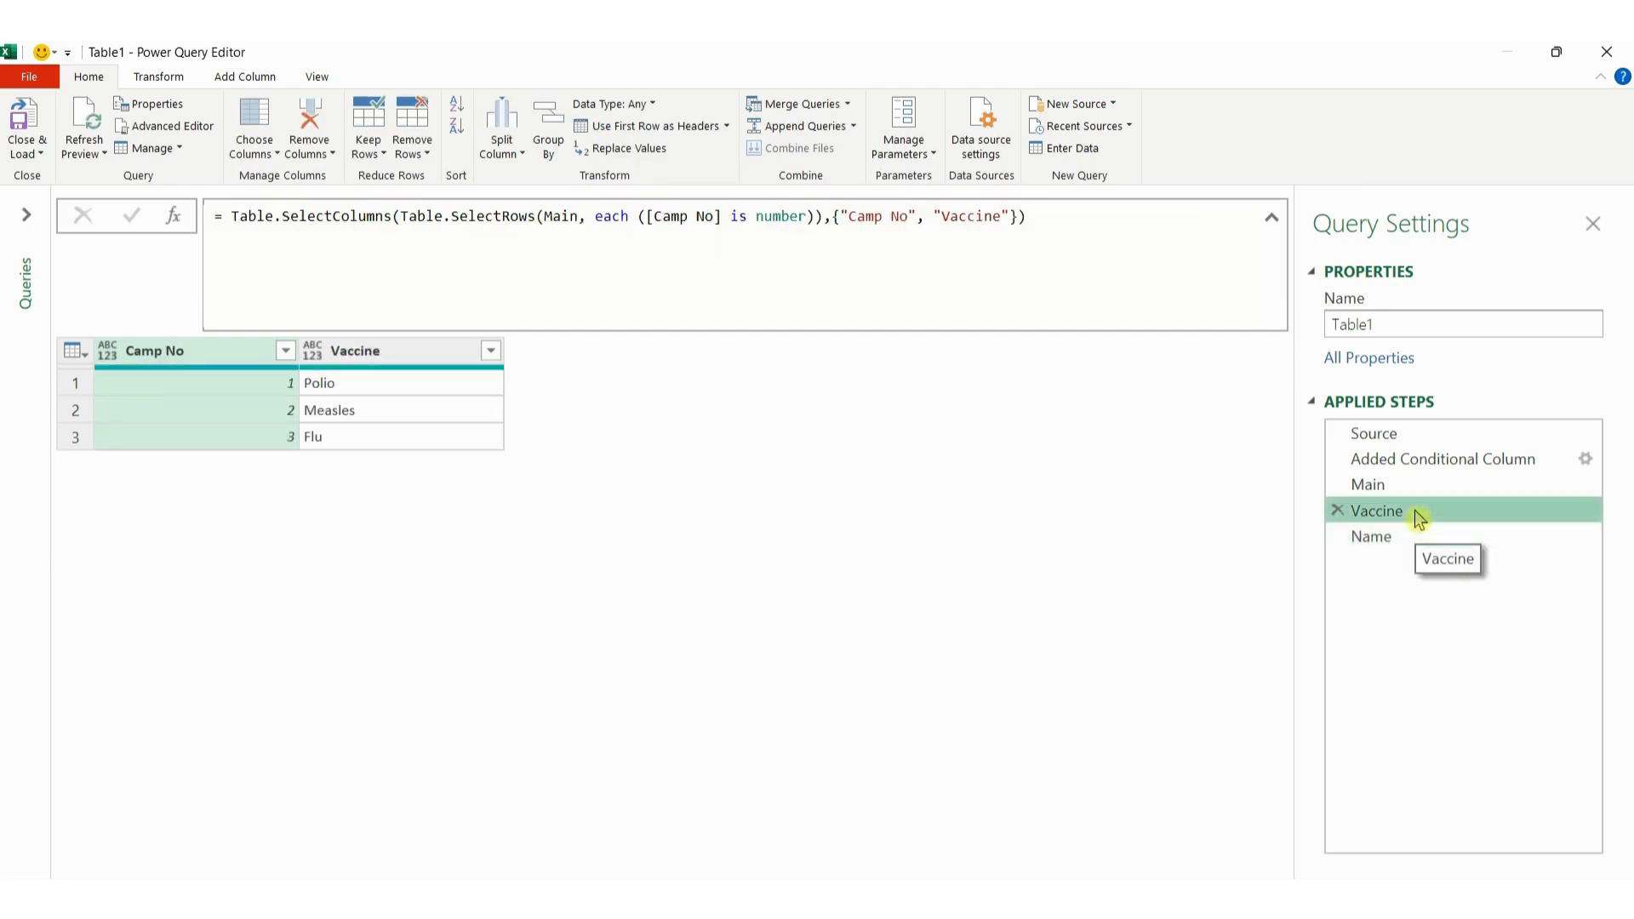
{"action": "left_click", "coordinate": [1413, 538]}
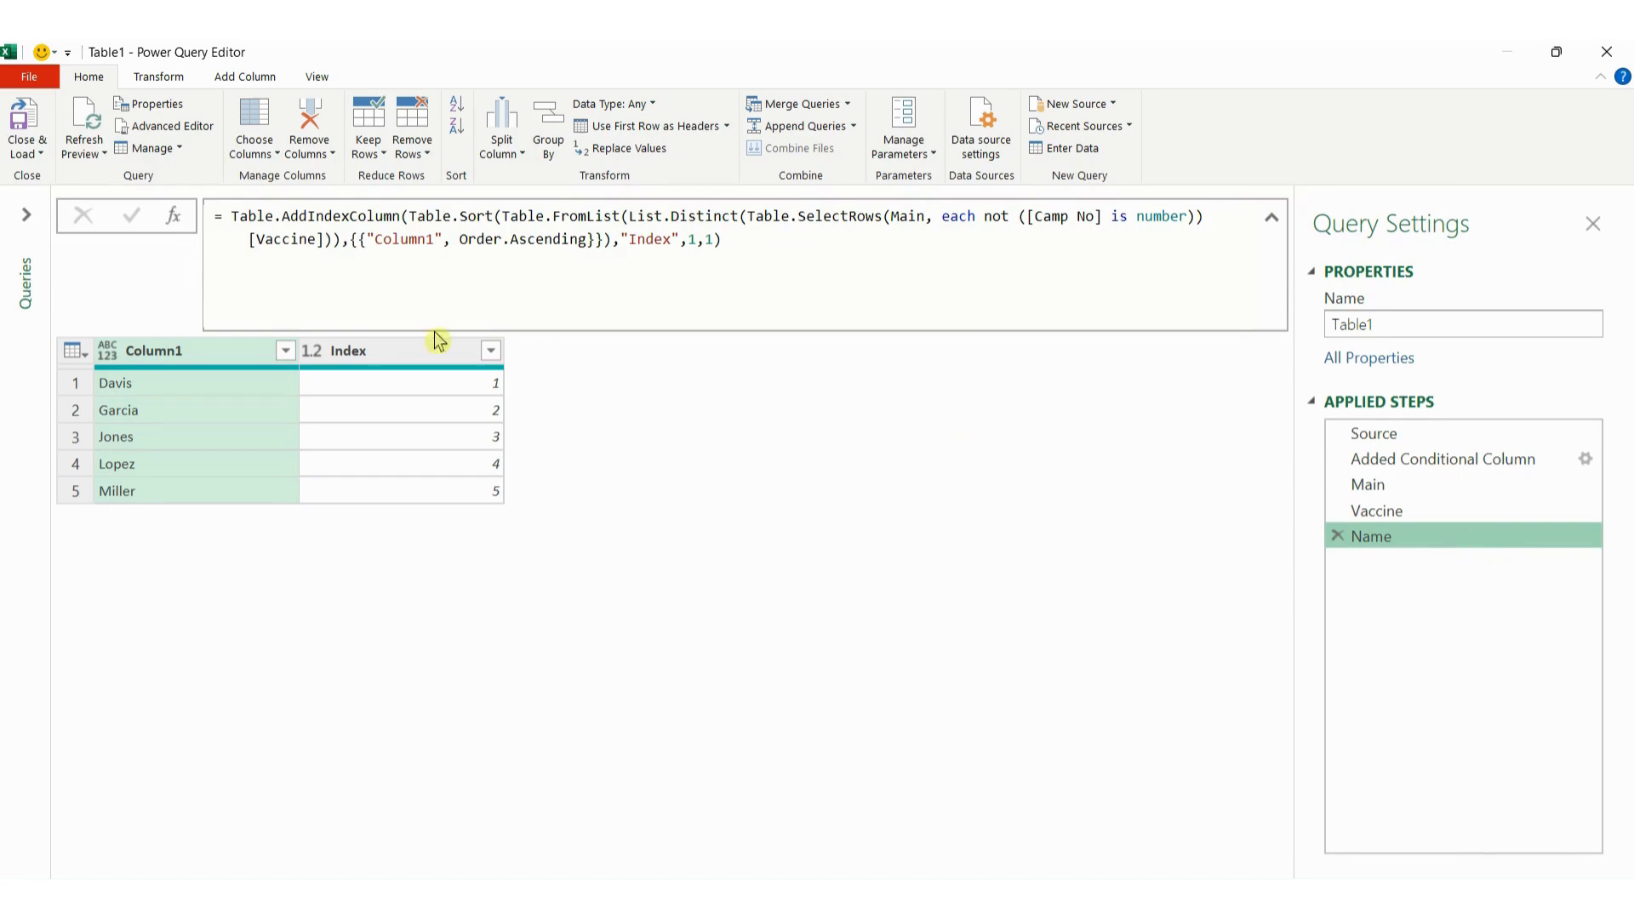
{"action": "left_click", "coordinate": [173, 216]}
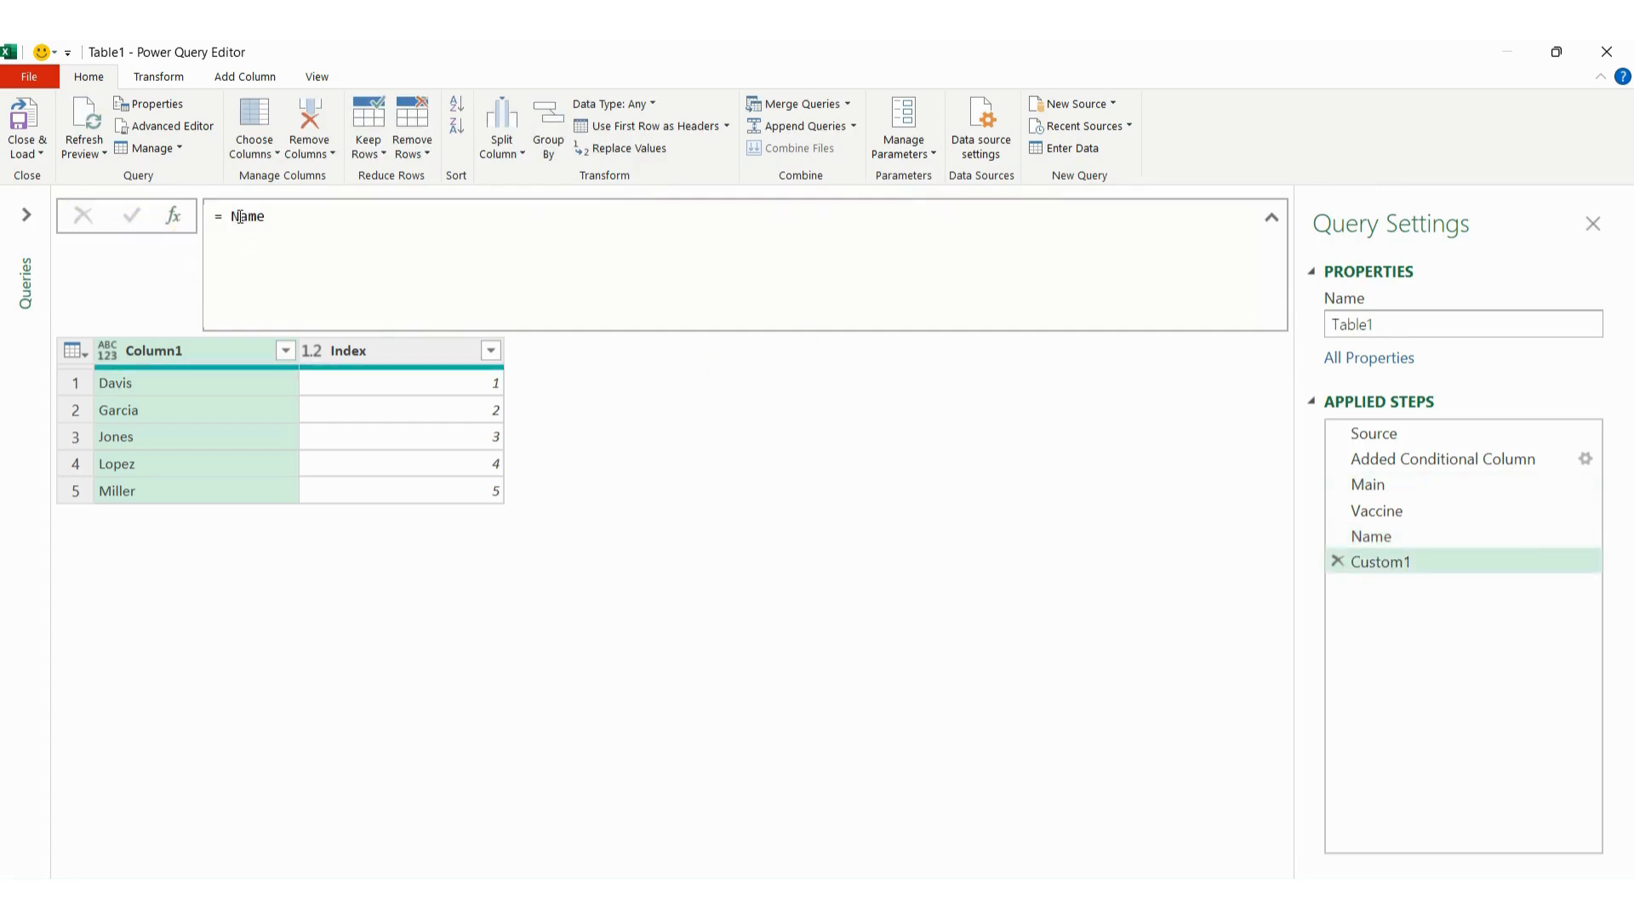
Step: Make the Custom1 step reference the Vaccine step instead of Name
{"action": "left_click_drag", "start_coordinate": [232, 216], "coordinate": [315, 216]}
{"action": "type", "text": "Vaccine"}
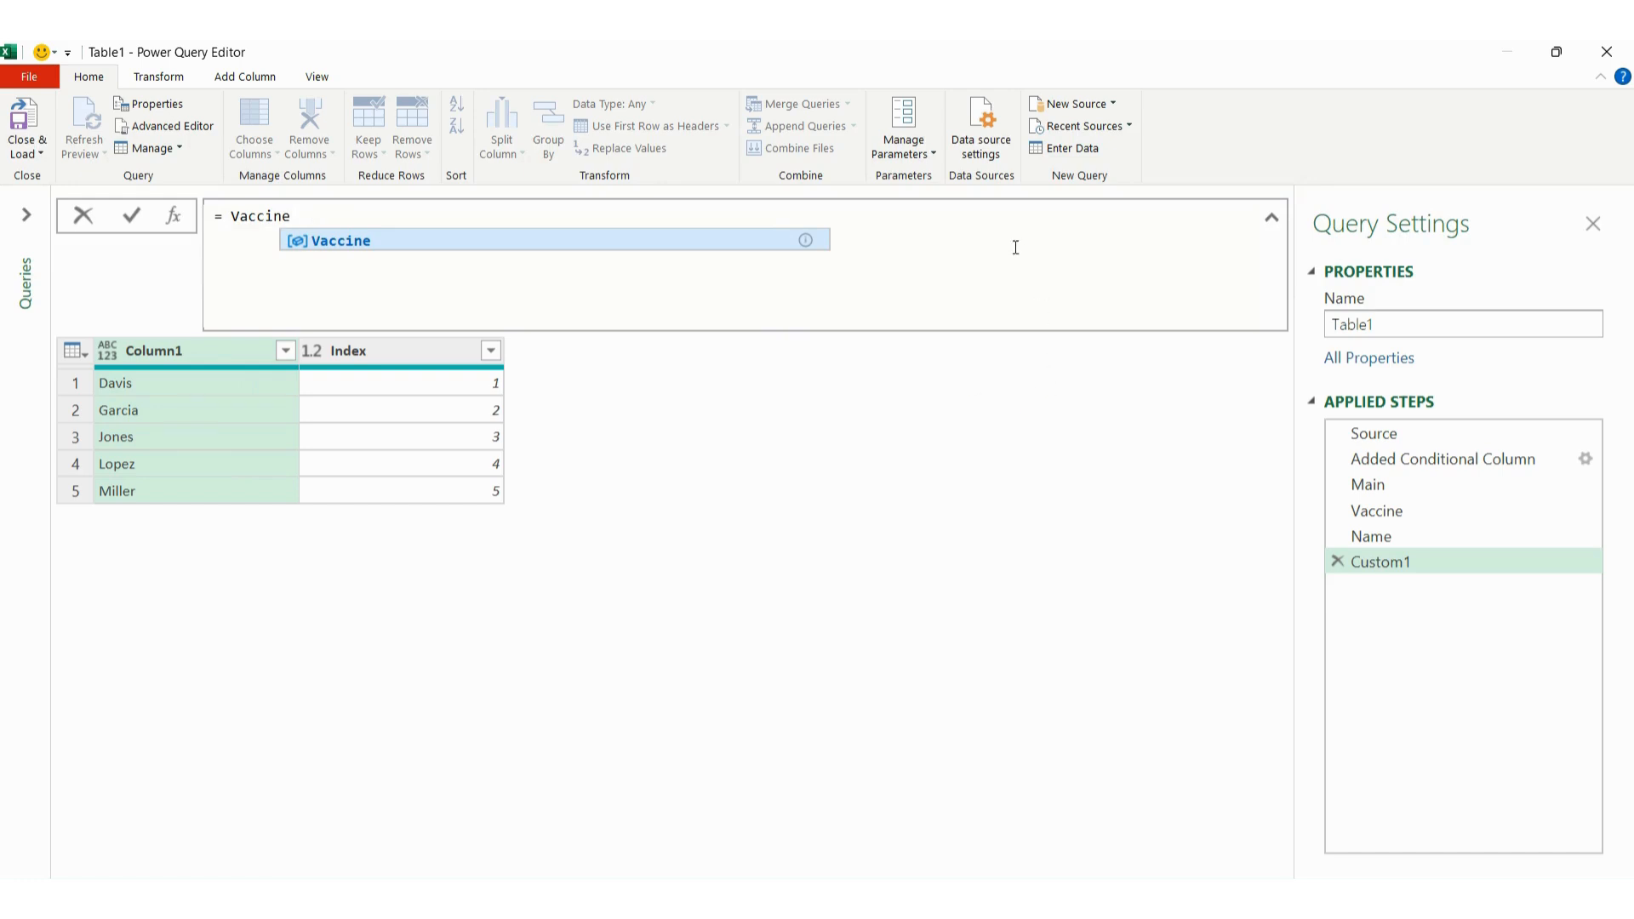
{"action": "key", "text": "Escape"}
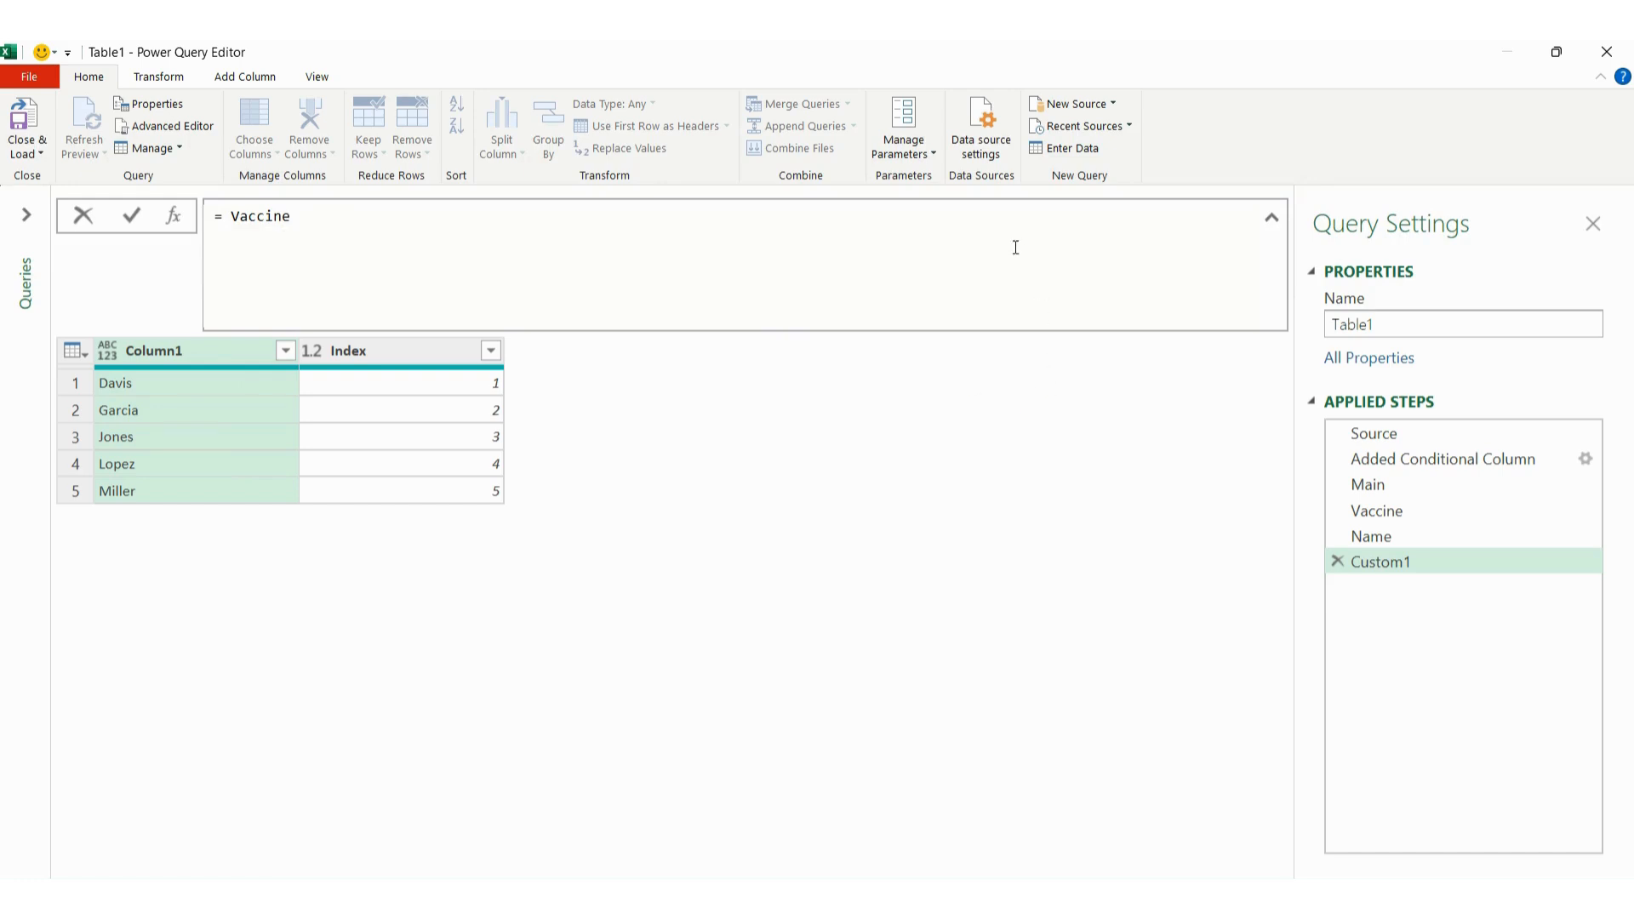
{"action": "key", "text": "Return"}
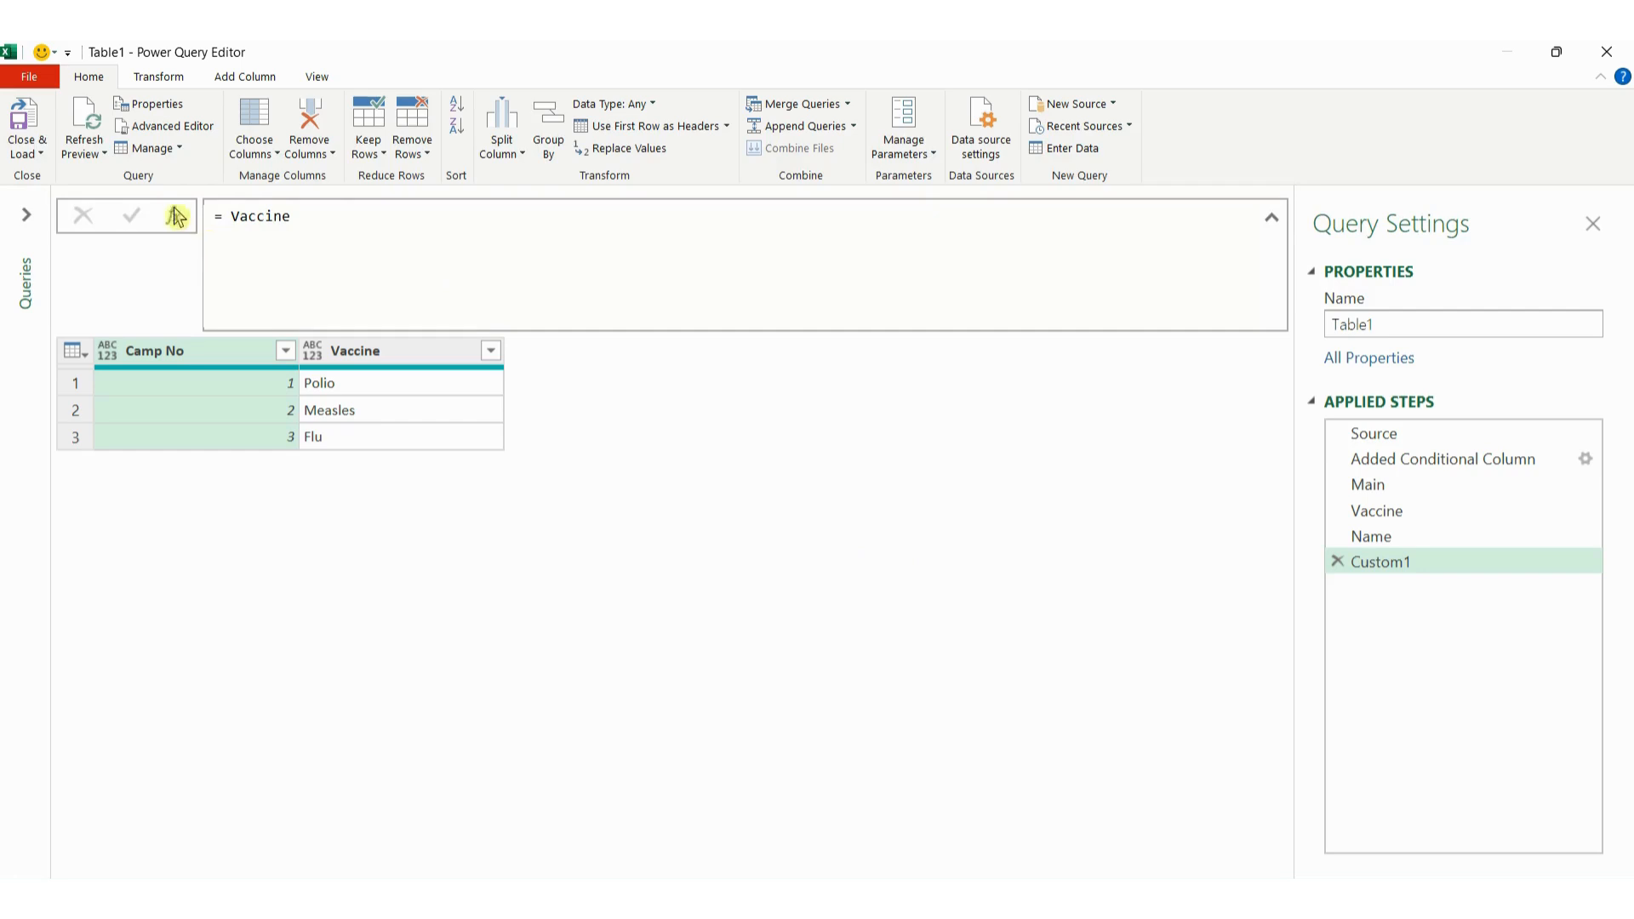
Step: Add a custom column named Custom with the formula =Name and preview the nested table in its first row
{"action": "left_click", "coordinate": [317, 81]}
{"action": "left_click", "coordinate": [262, 81]}
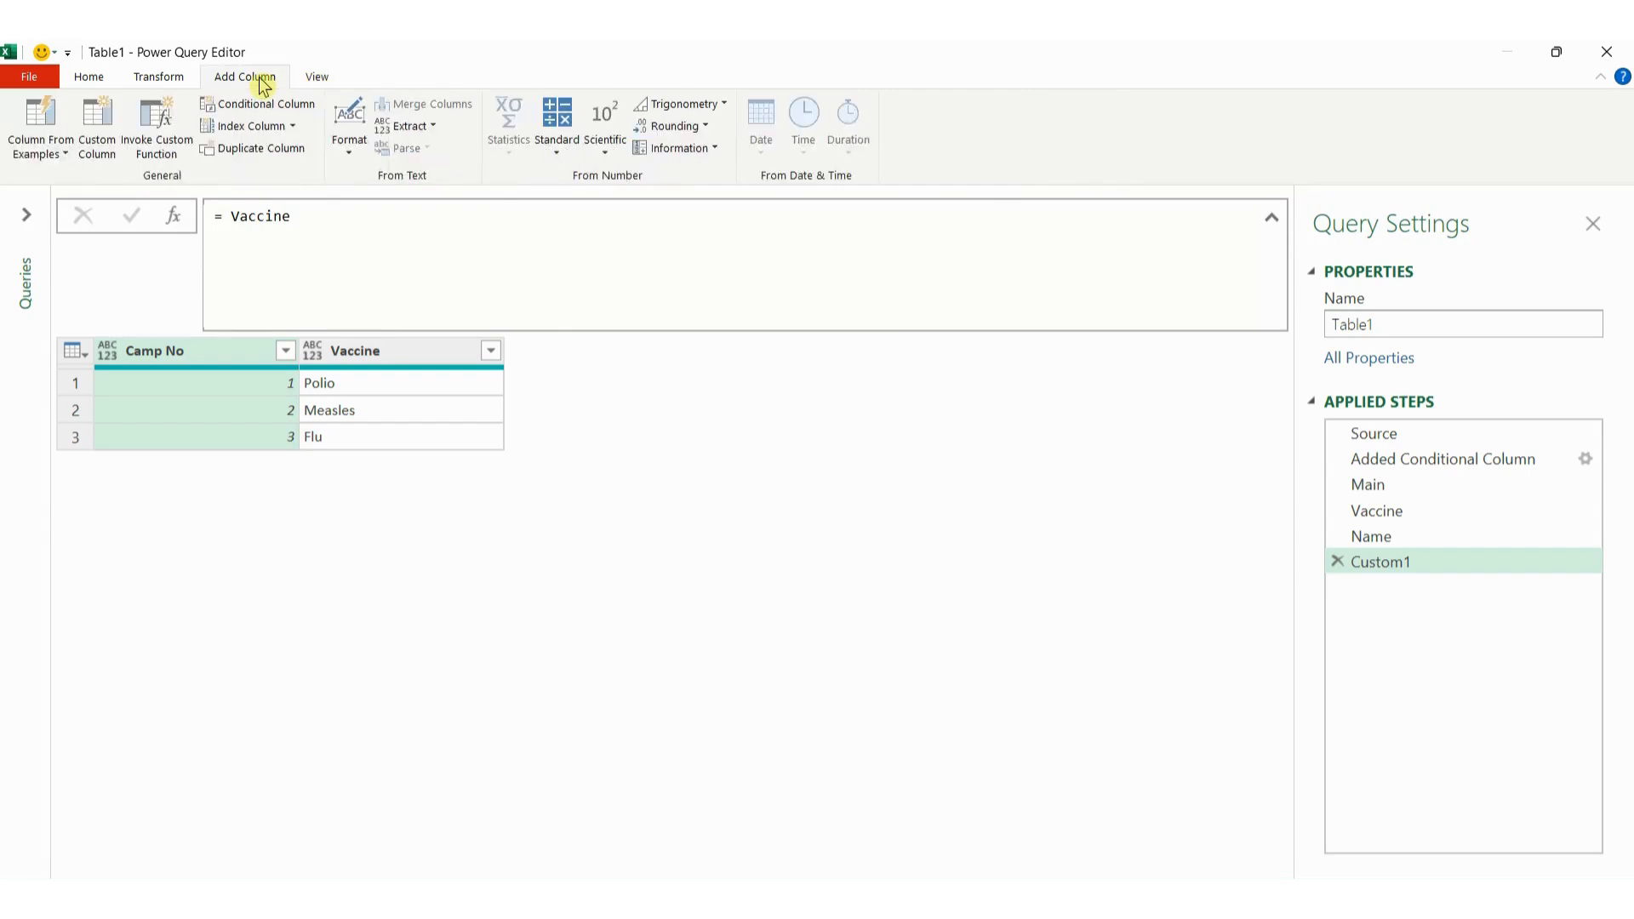
{"action": "left_click", "coordinate": [94, 132]}
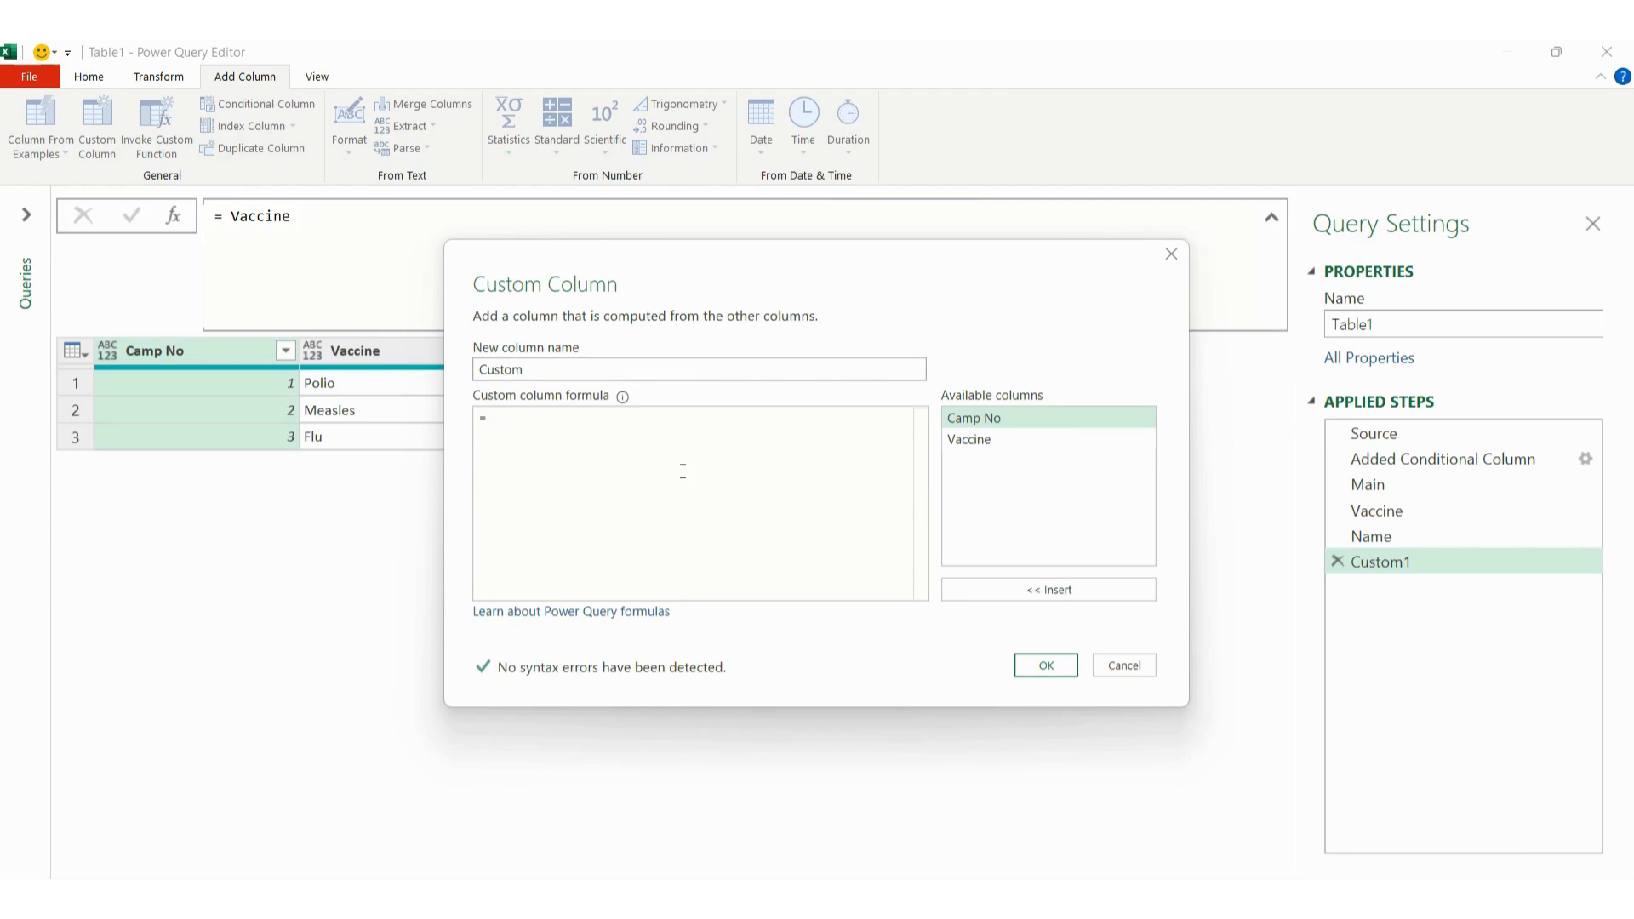
{"action": "type", "text": "Name"}
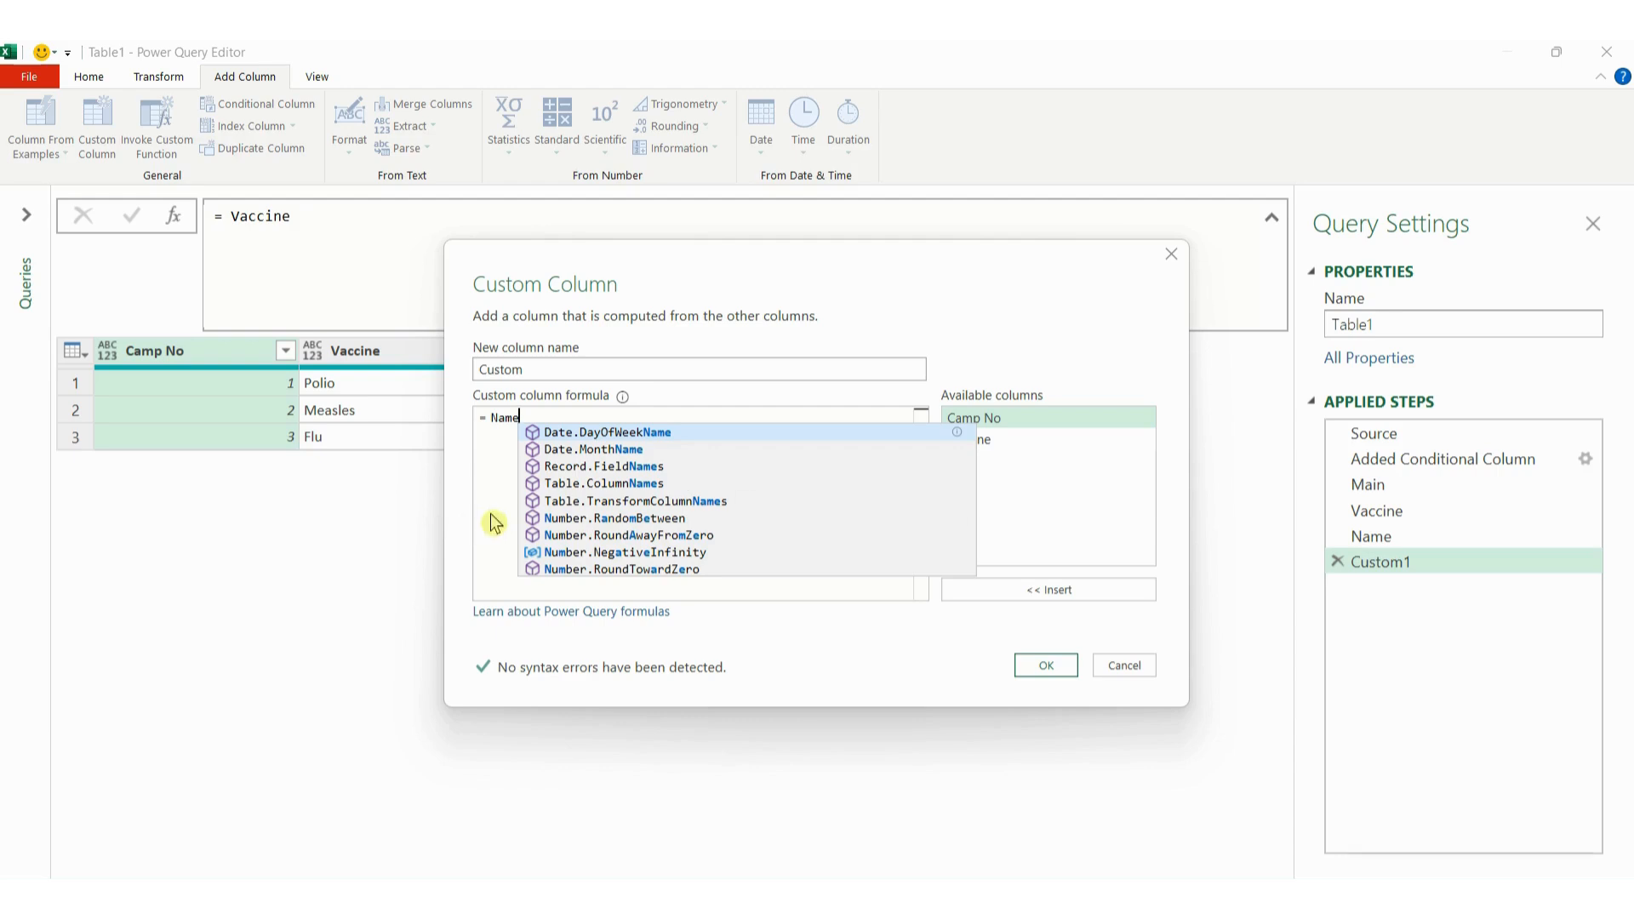
{"action": "left_click", "coordinate": [1044, 665]}
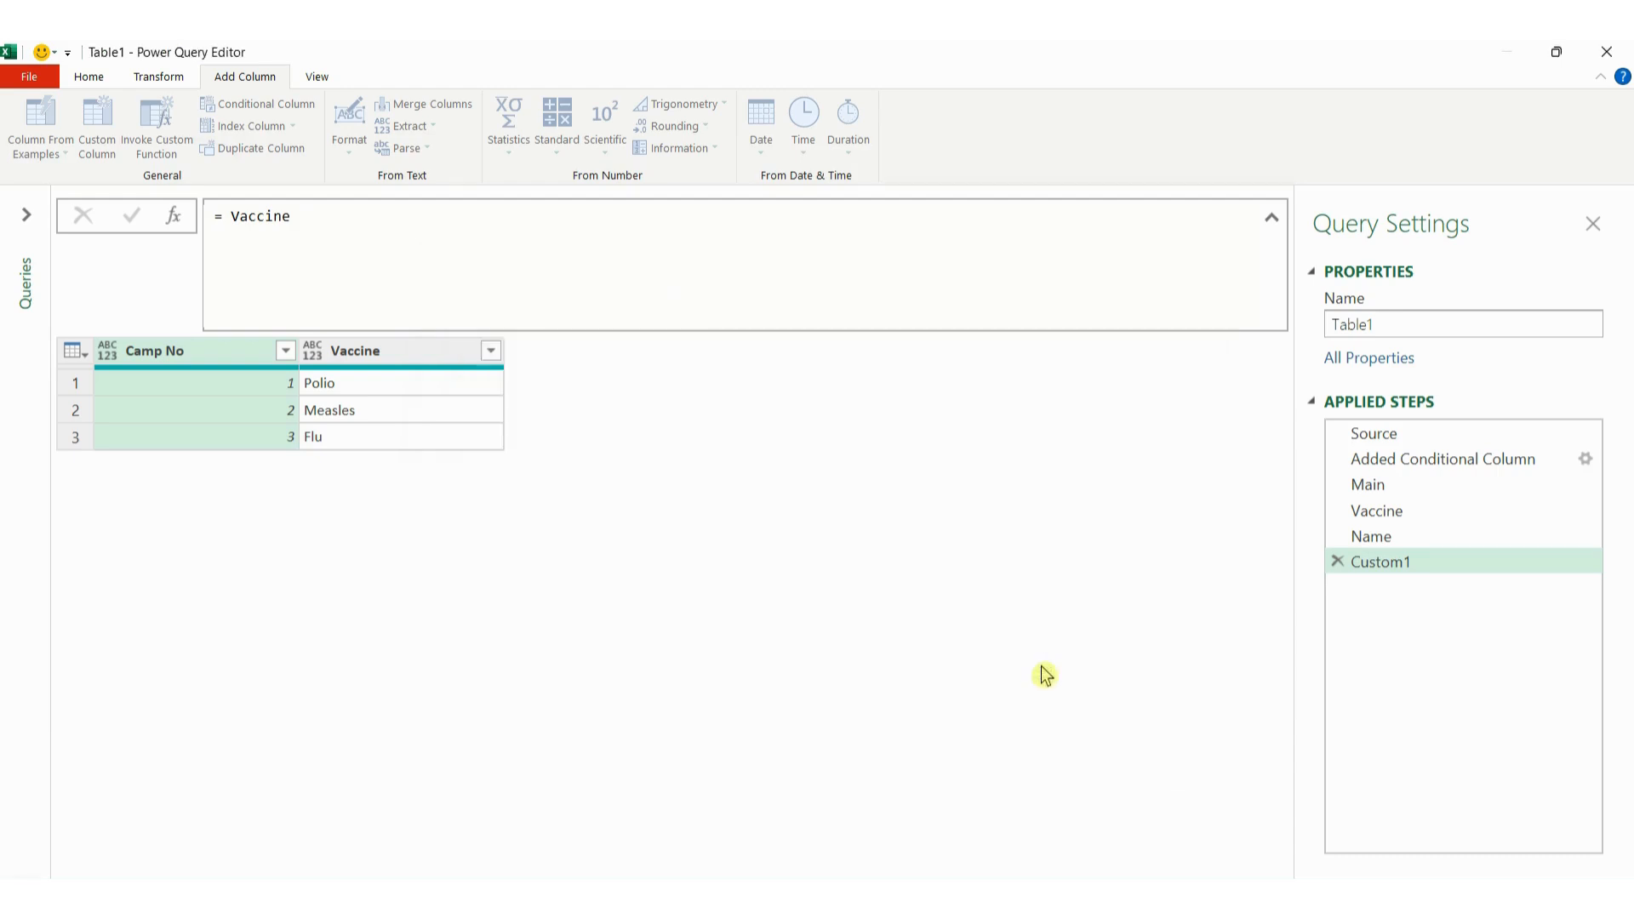
{"action": "left_click", "coordinate": [595, 392]}
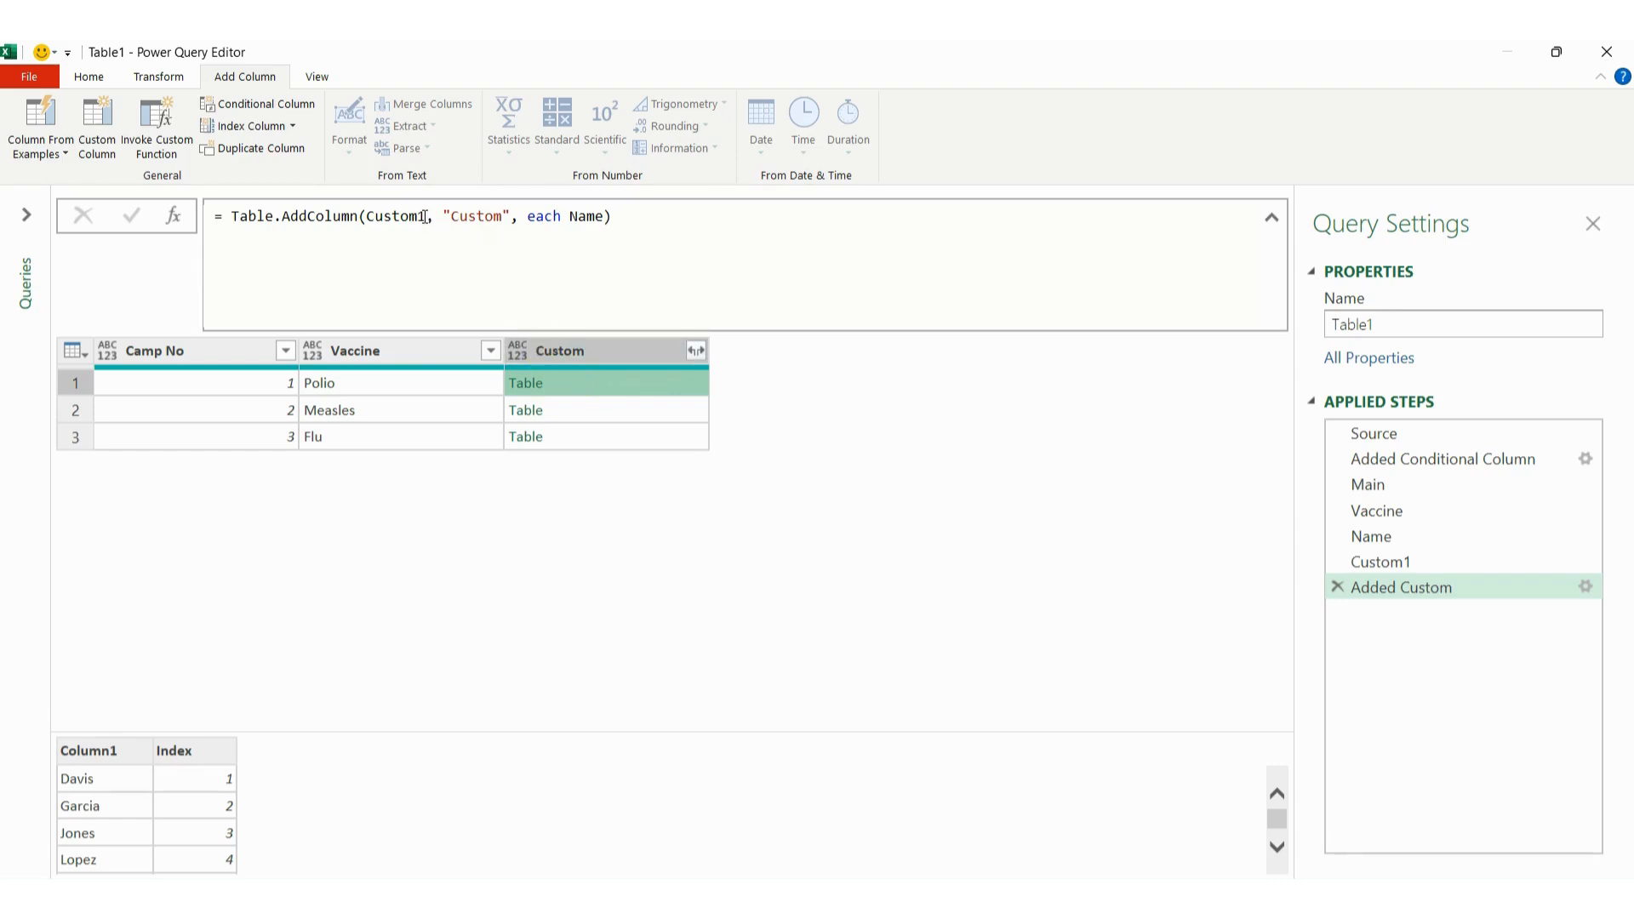
Step: Replace the Custom1 reference in the Added Custom step's Table.AddColumn function with Vaccine
{"action": "left_click_drag", "start_coordinate": [425, 217], "coordinate": [369, 218]}
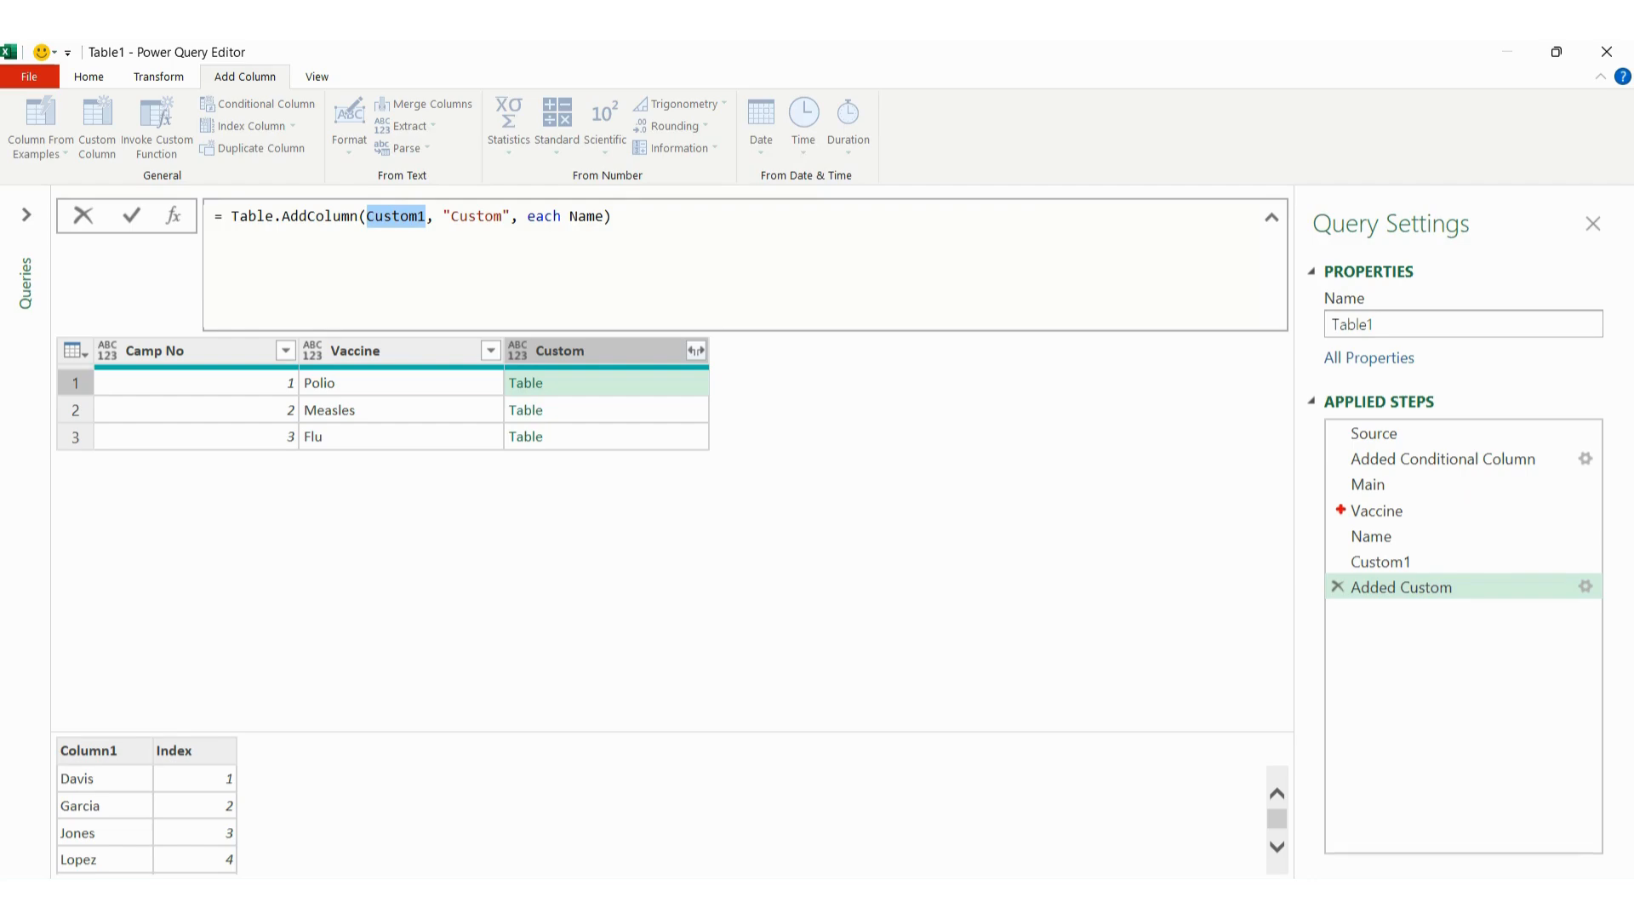
{"action": "mouse_move", "coordinate": [1341, 501]}
{"action": "left_mouse_down"}
{"action": "mouse_move", "coordinate": [1418, 521]}
{"action": "mouse_move", "coordinate": [1428, 572]}
{"action": "mouse_move", "coordinate": [1350, 551]}
{"action": "mouse_move", "coordinate": [1435, 566]}
{"action": "mouse_move", "coordinate": [1454, 538]}
{"action": "mouse_move", "coordinate": [1426, 509]}
{"action": "left_mouse_up"}
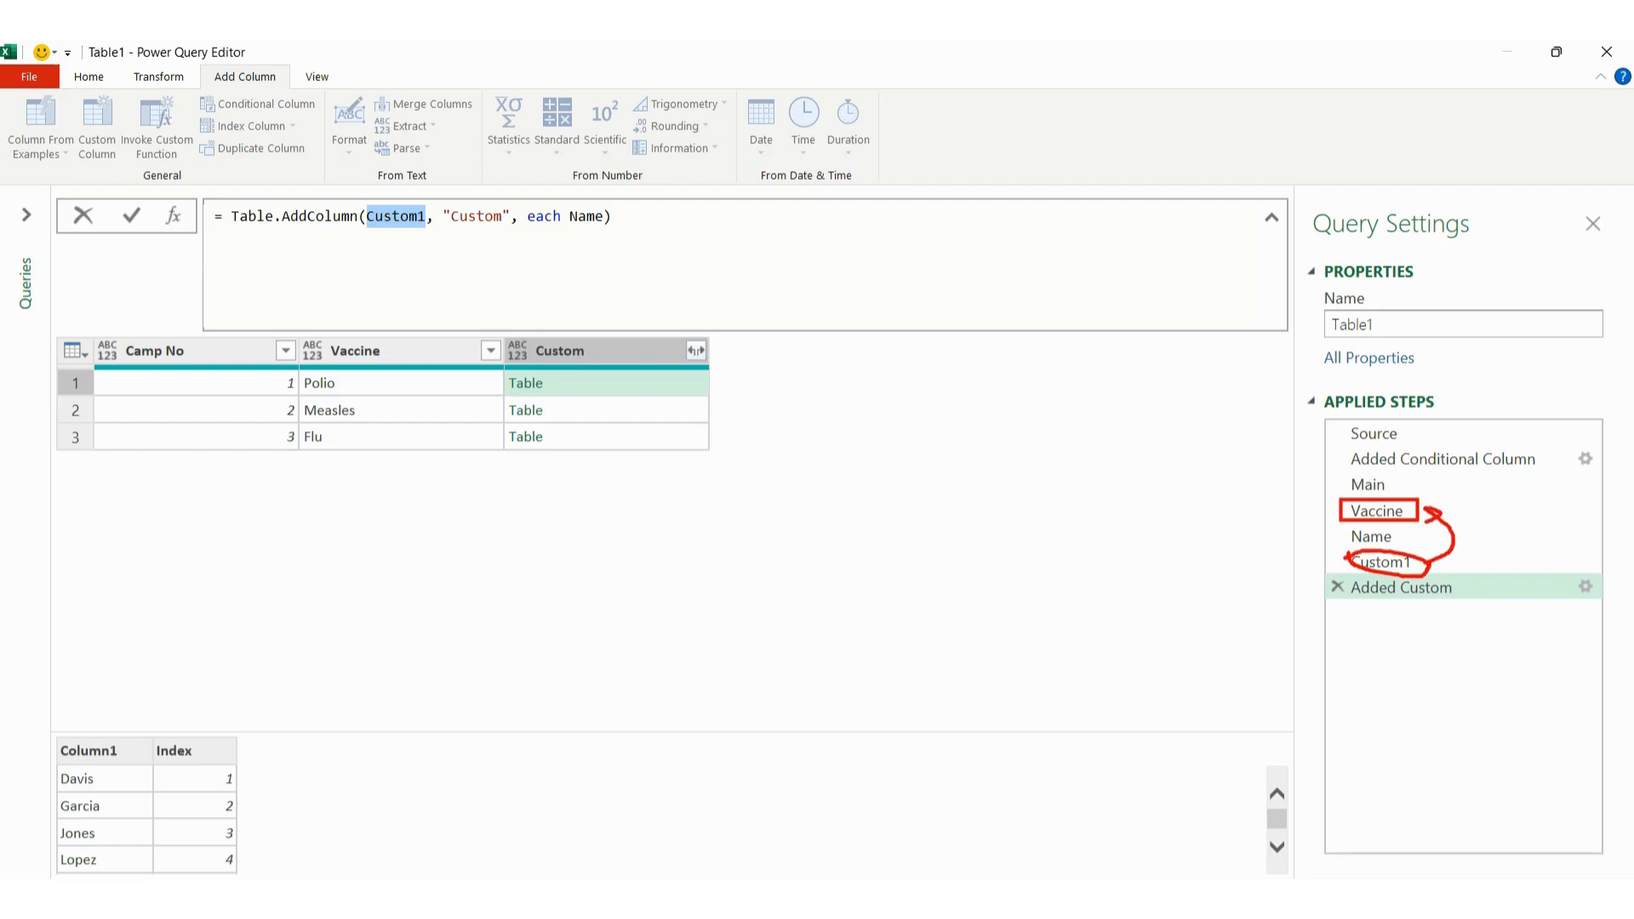
{"action": "mouse_move", "coordinate": [372, 230]}
{"action": "left_mouse_down"}
{"action": "mouse_move", "coordinate": [402, 190]}
{"action": "mouse_move", "coordinate": [428, 246]}
{"action": "mouse_move", "coordinate": [389, 242]}
{"action": "left_mouse_up"}
{"action": "mouse_move", "coordinate": [455, 250]}
{"action": "left_mouse_down"}
{"action": "mouse_move", "coordinate": [1328, 554]}
{"action": "mouse_move", "coordinate": [1296, 567]}
{"action": "left_mouse_up"}
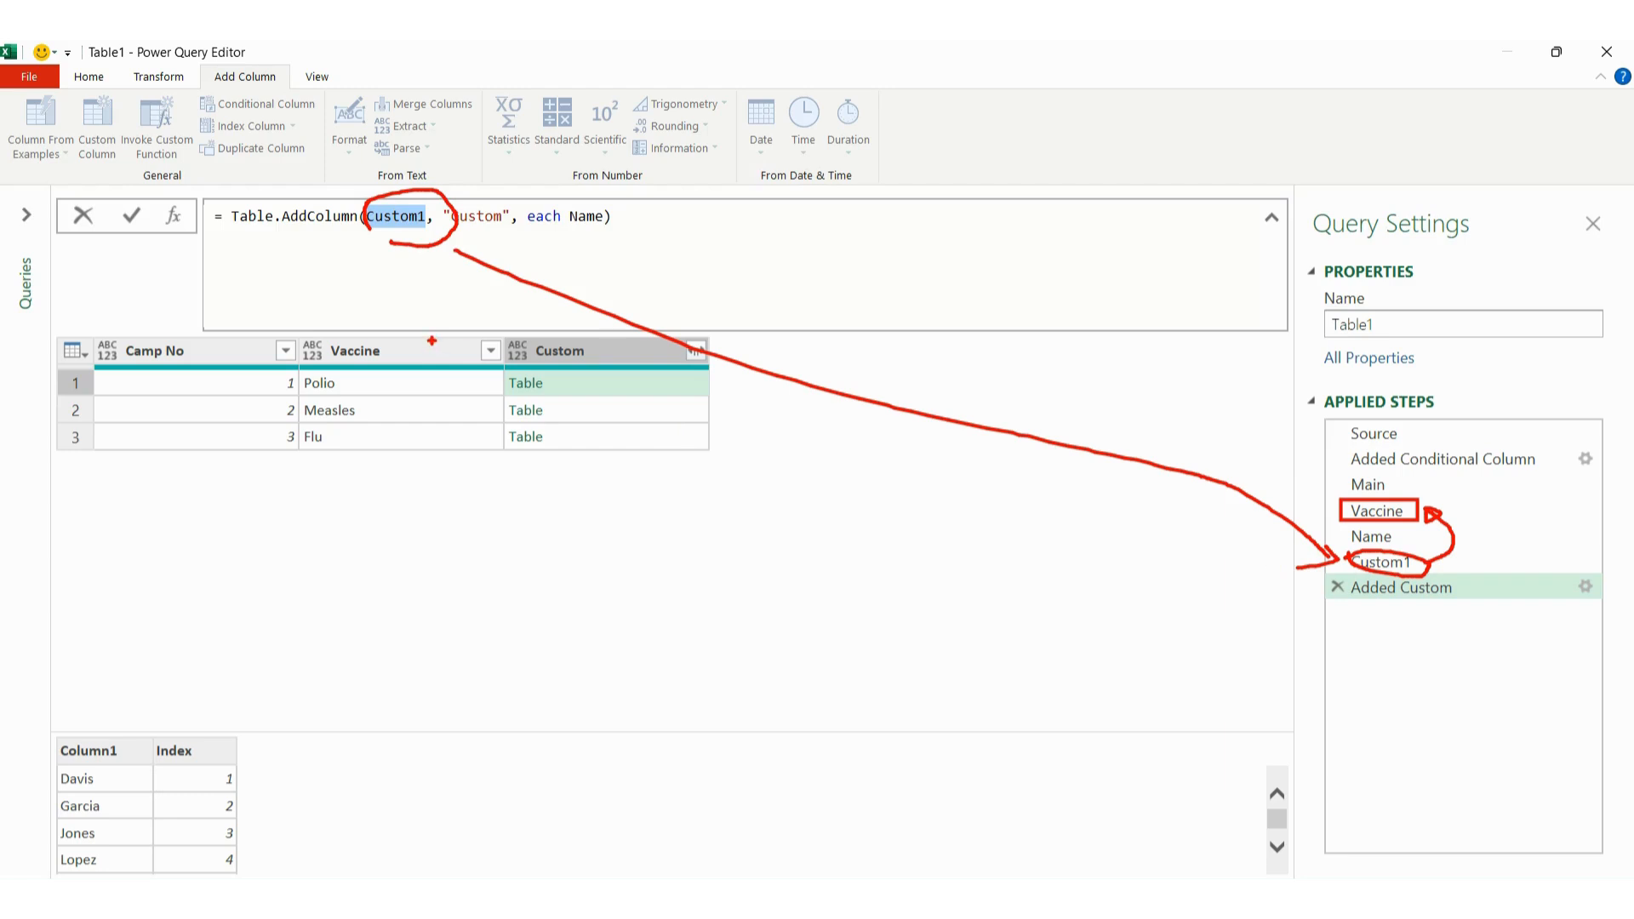
{"action": "key", "text": "Escape"}
{"action": "left_click_drag", "start_coordinate": [425, 219], "coordinate": [369, 220]}
{"action": "type", "text": "Vaccine"}
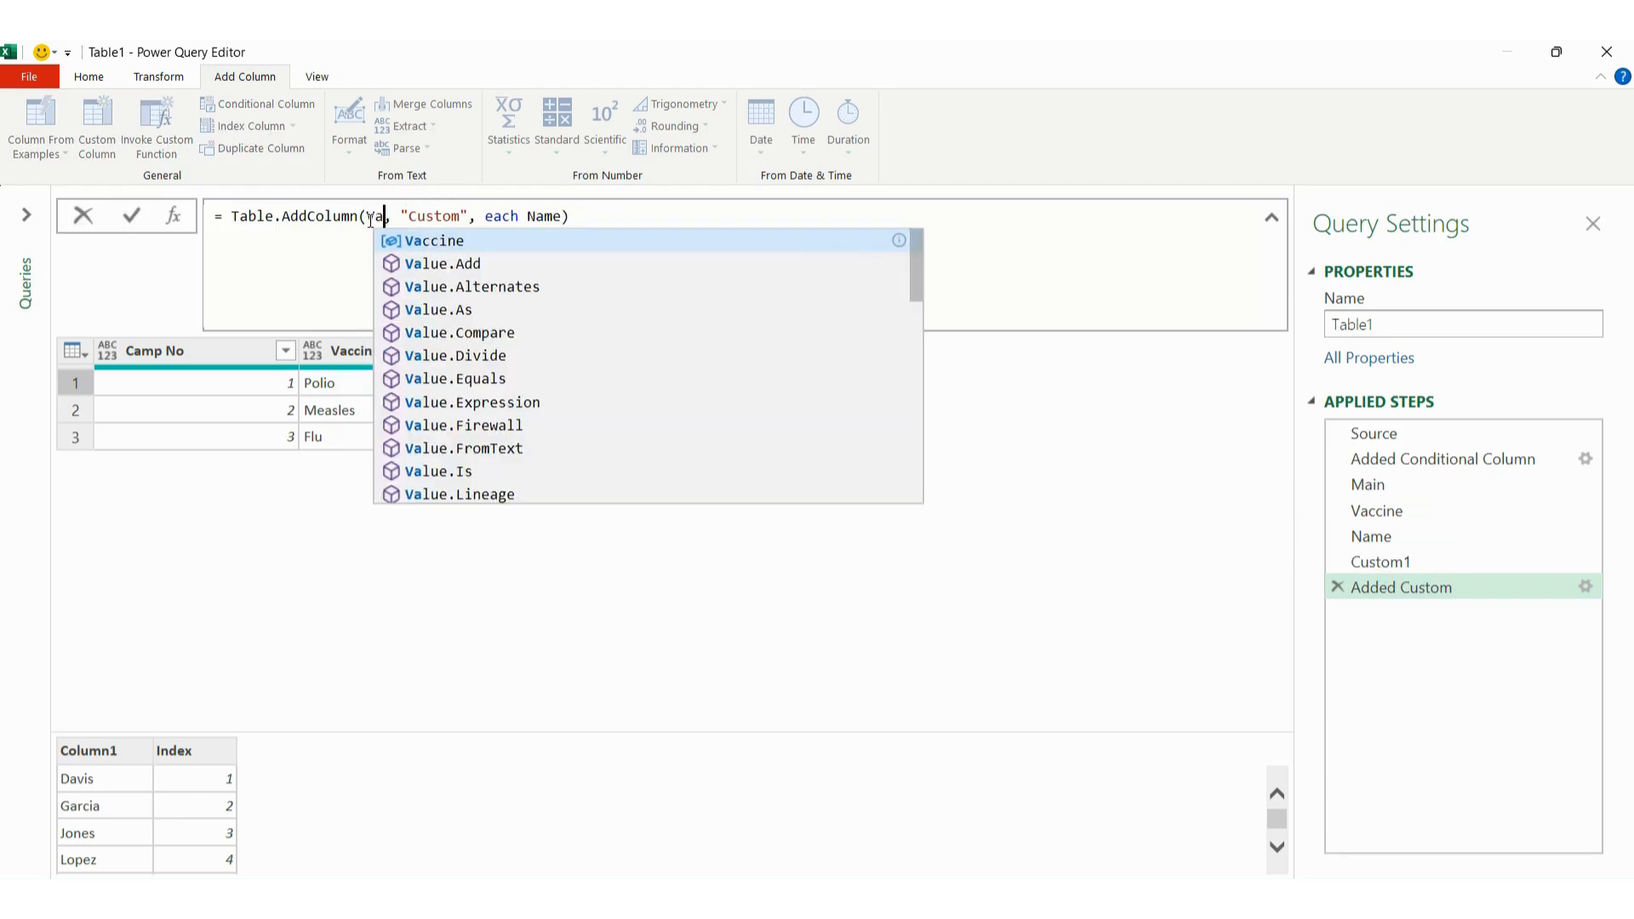
{"action": "left_click", "coordinate": [1069, 239]}
{"action": "key", "text": "Return"}
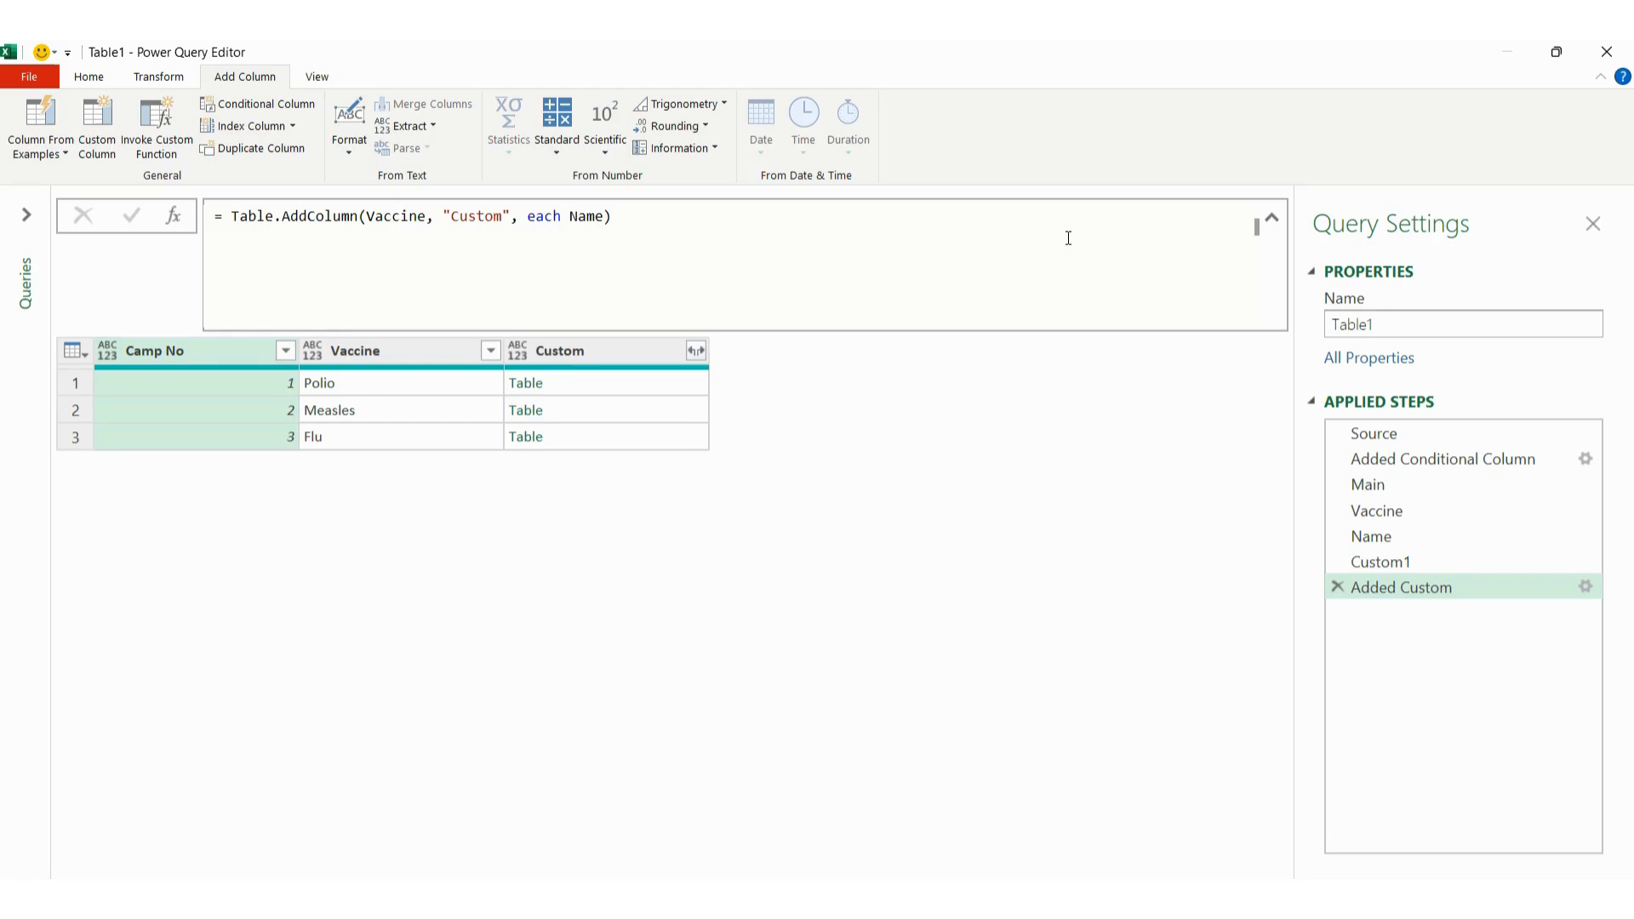
Step: Delete the Custom1 step from the applied steps
{"action": "left_click", "coordinate": [1383, 564]}
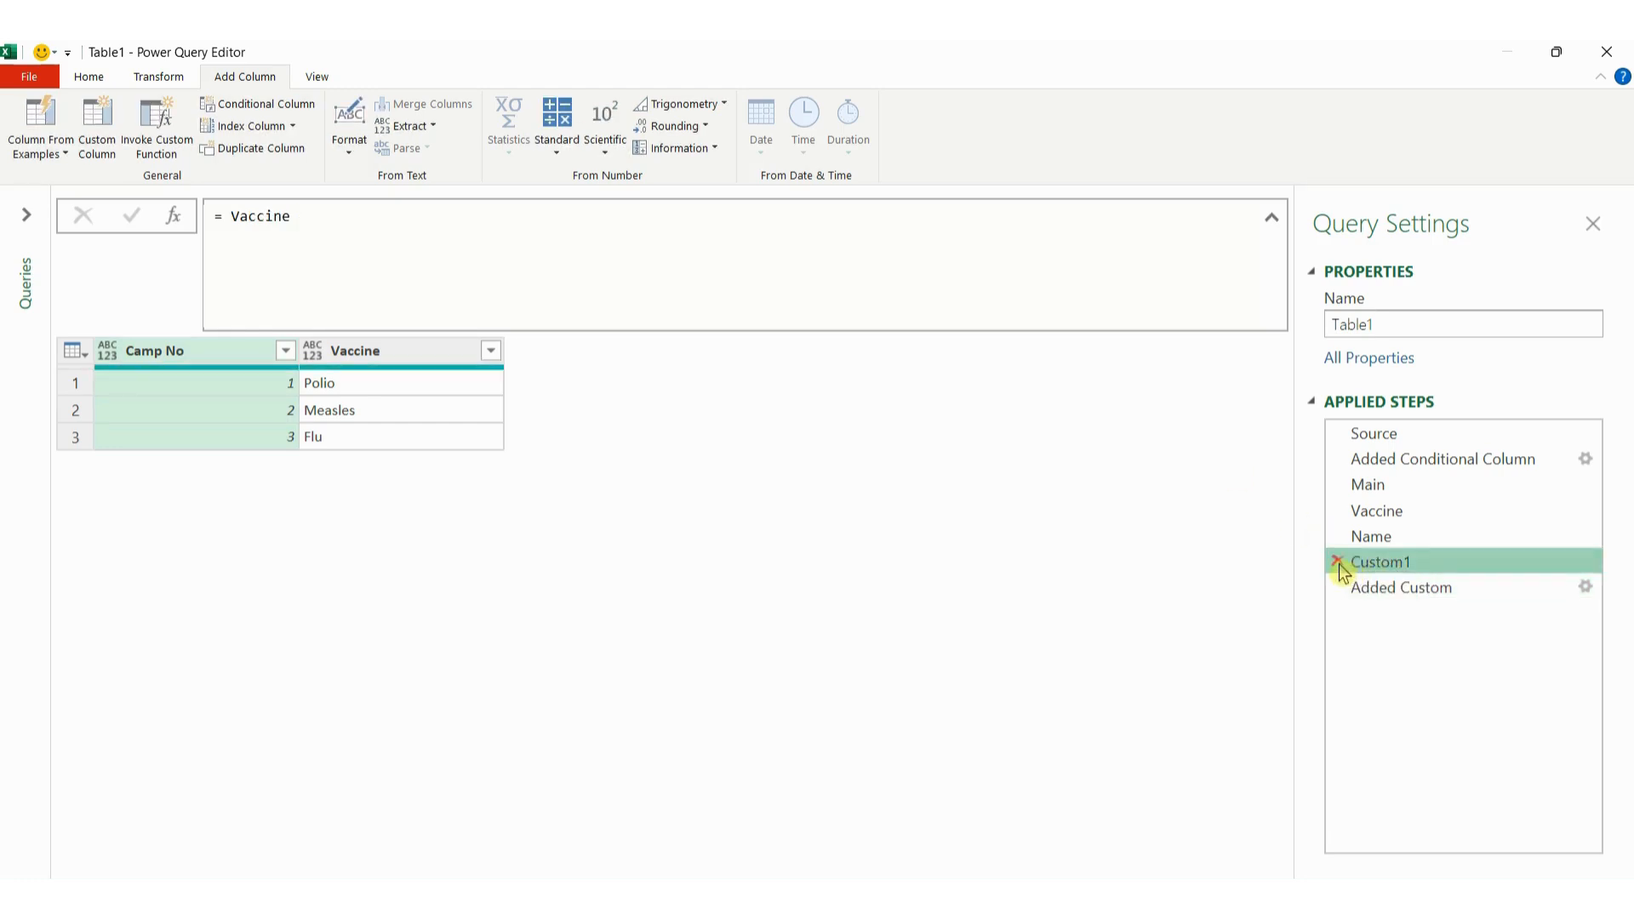
{"action": "left_click", "coordinate": [1338, 562]}
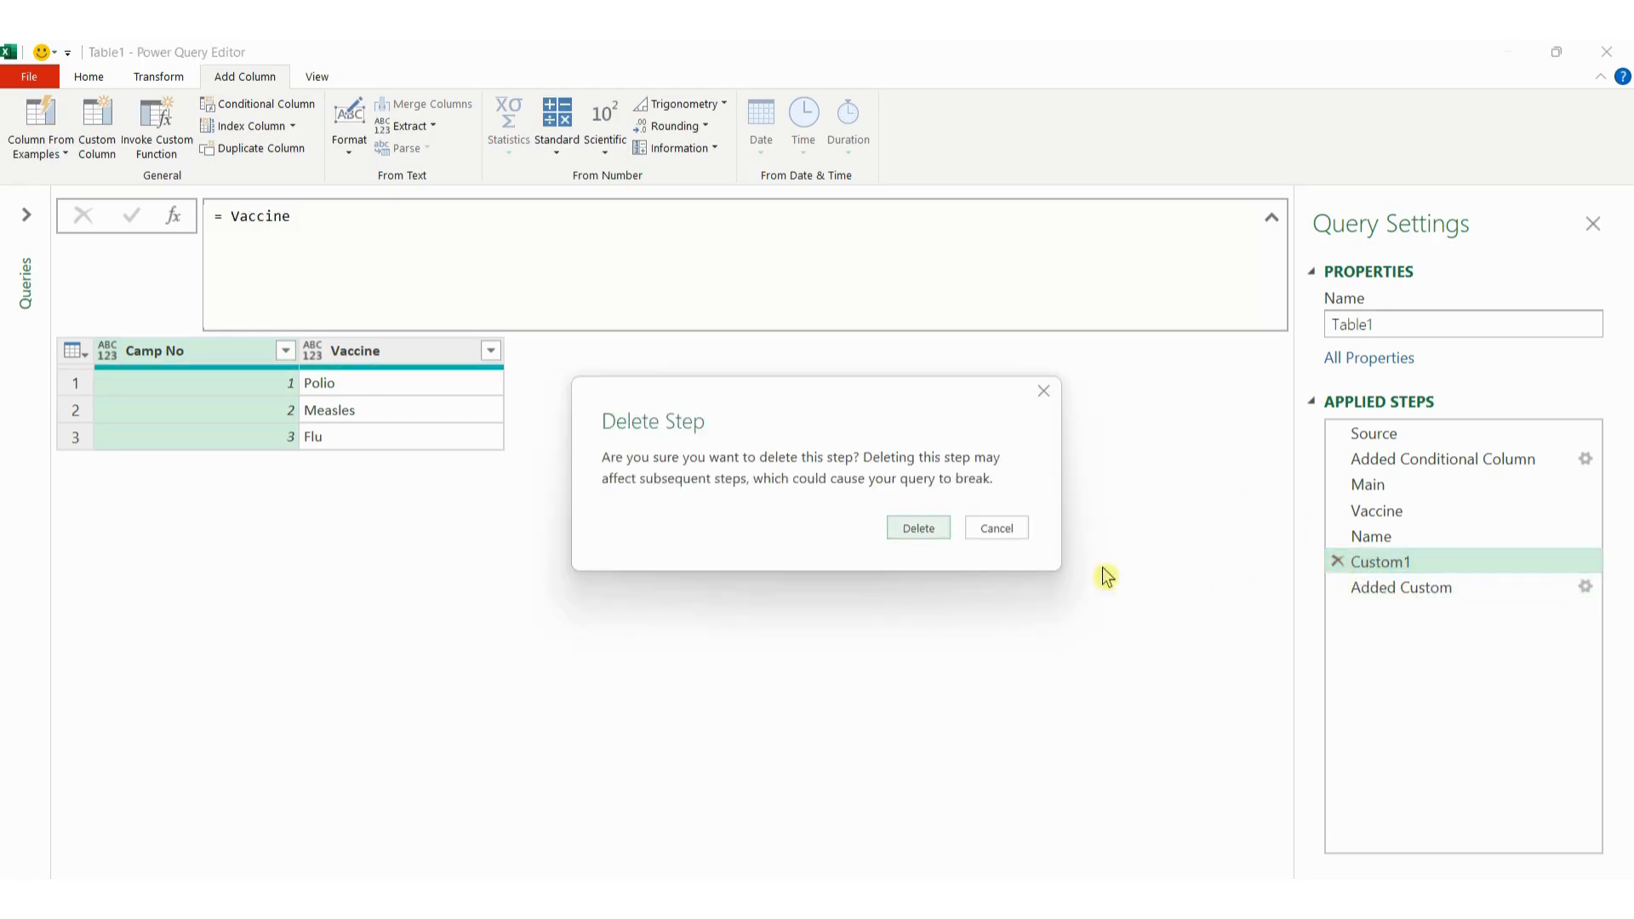
{"action": "left_click", "coordinate": [910, 534]}
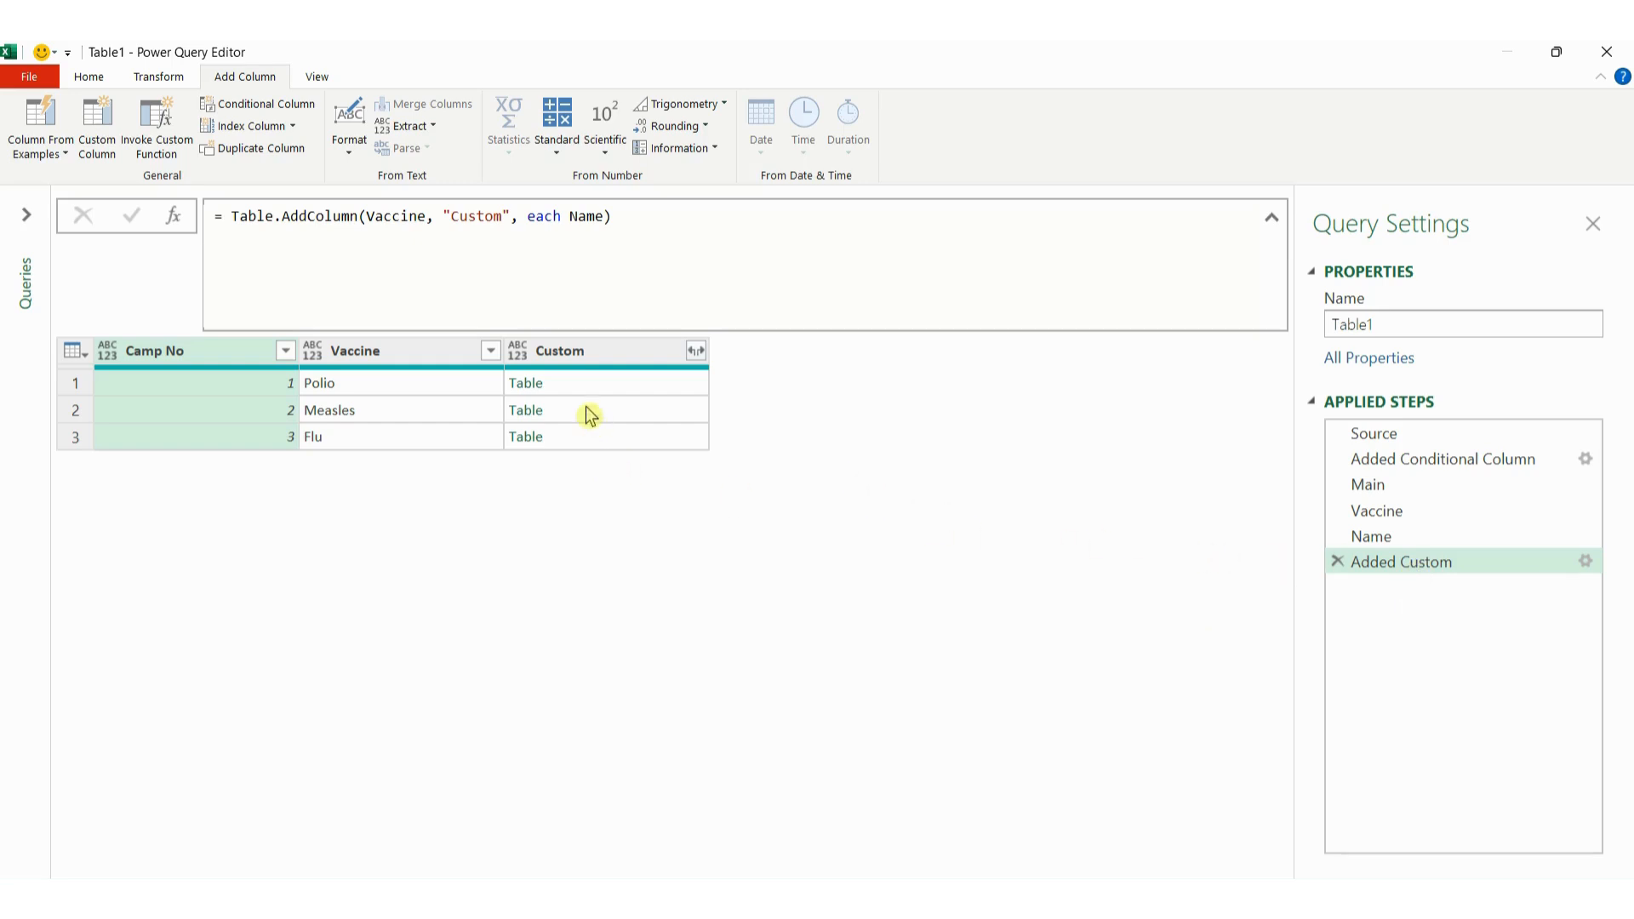
Step: Expand the Custom column into Column1 and Index without using the original column name as prefix
{"action": "left_click", "coordinate": [696, 351]}
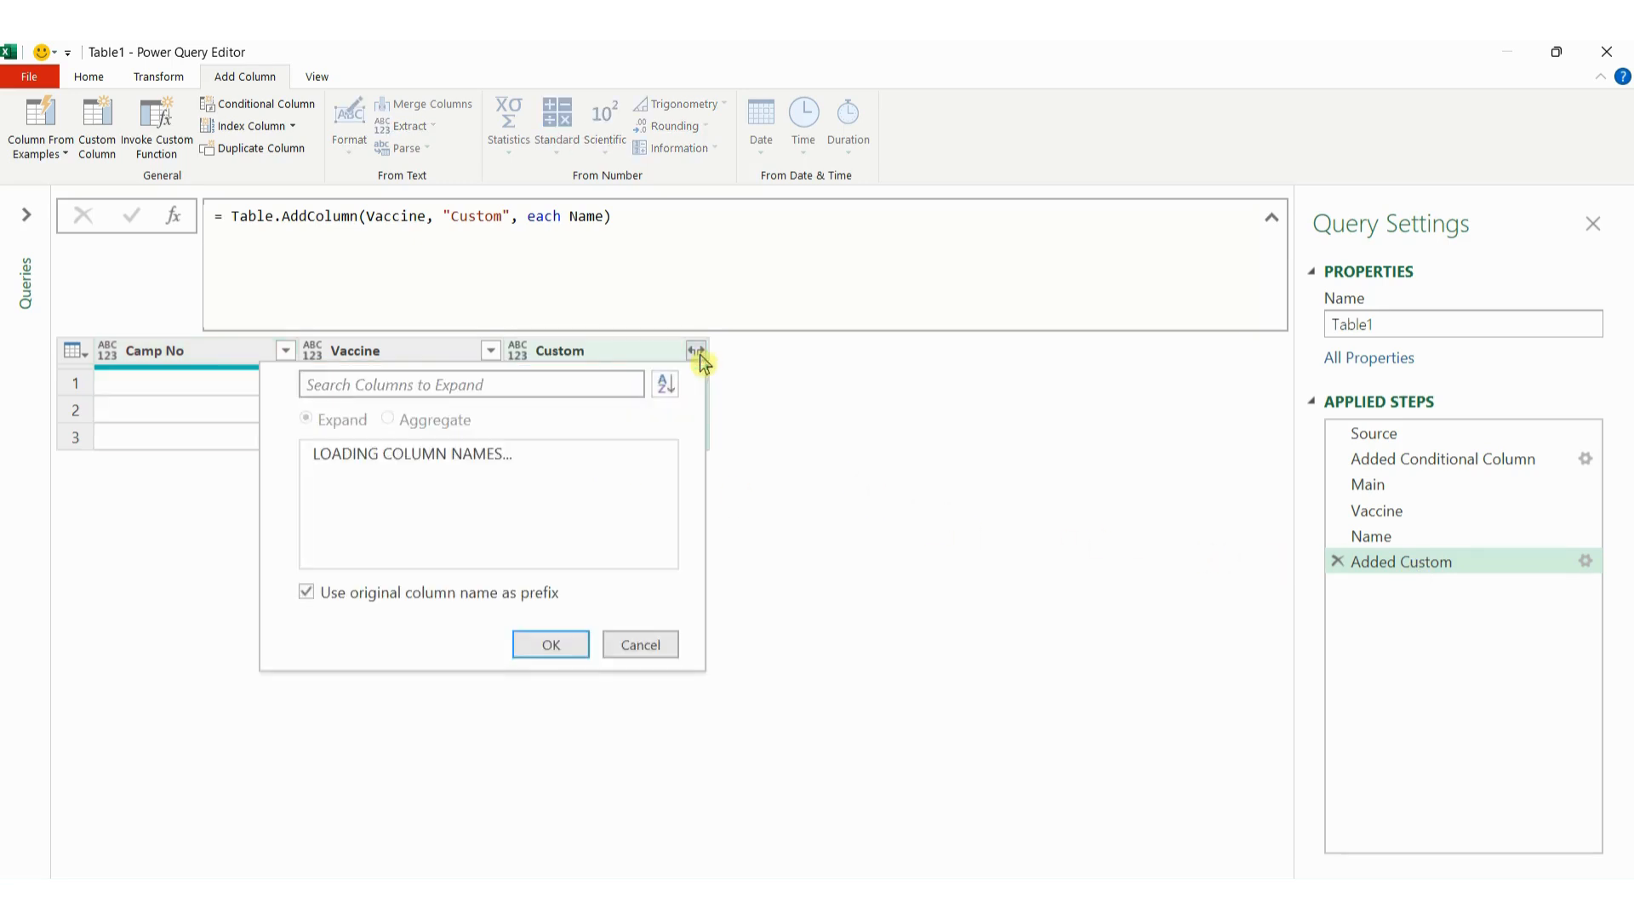
{"action": "left_click", "coordinate": [431, 596]}
{"action": "left_click", "coordinate": [555, 681]}
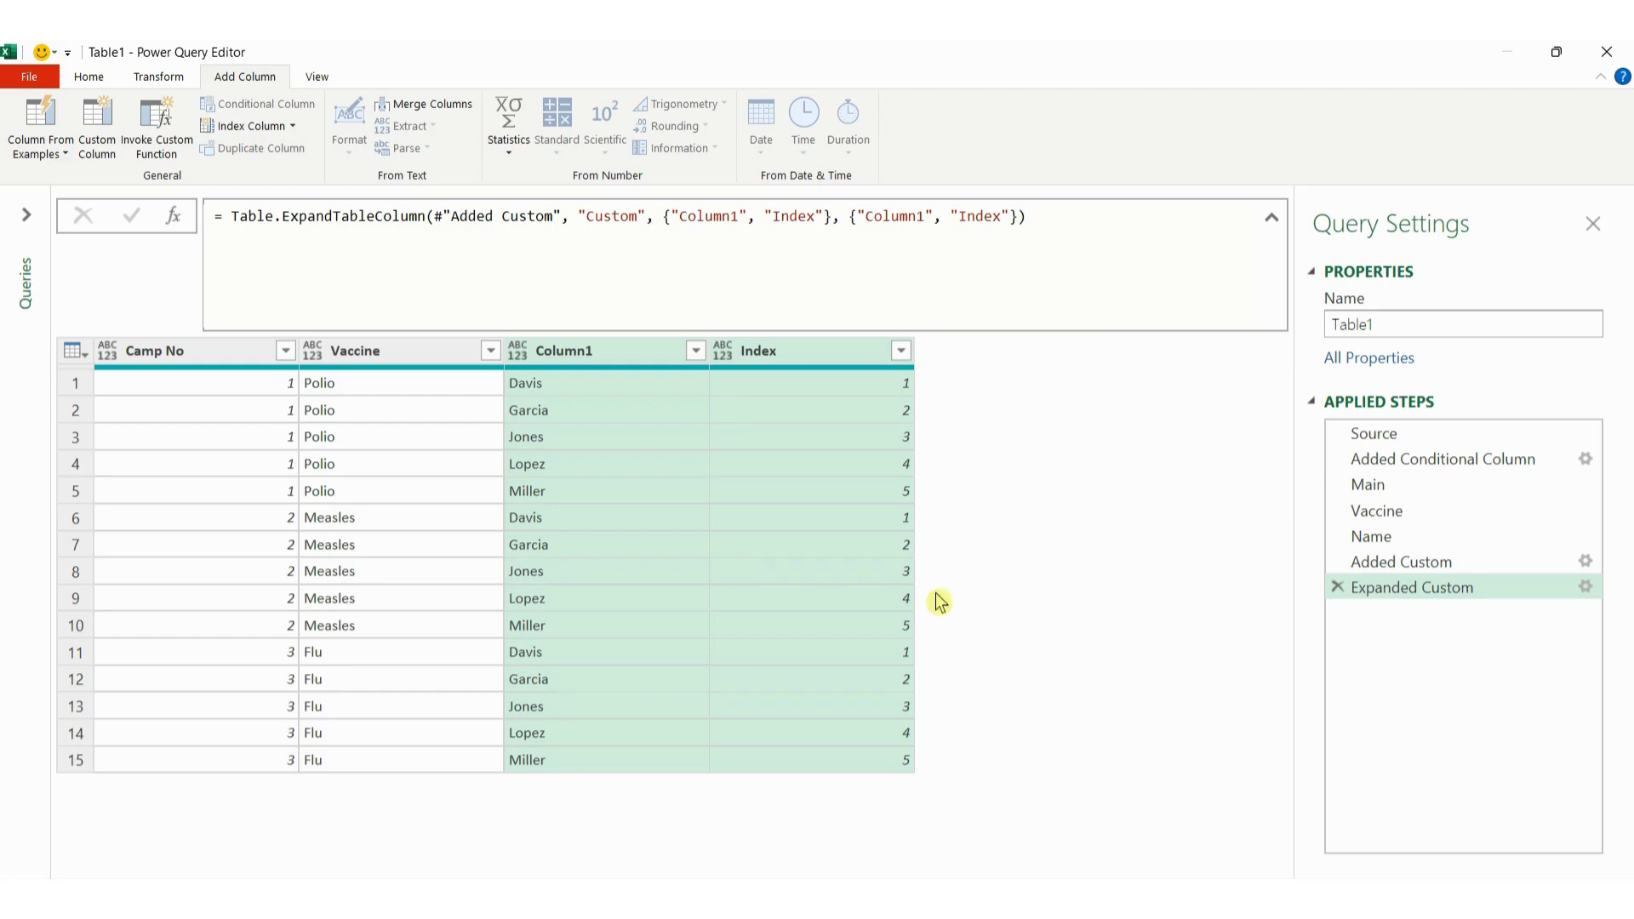
Step: Rename the expanded Column1 as Name within the Table.ExpandTableColumn formula
{"action": "left_click", "coordinate": [407, 360]}
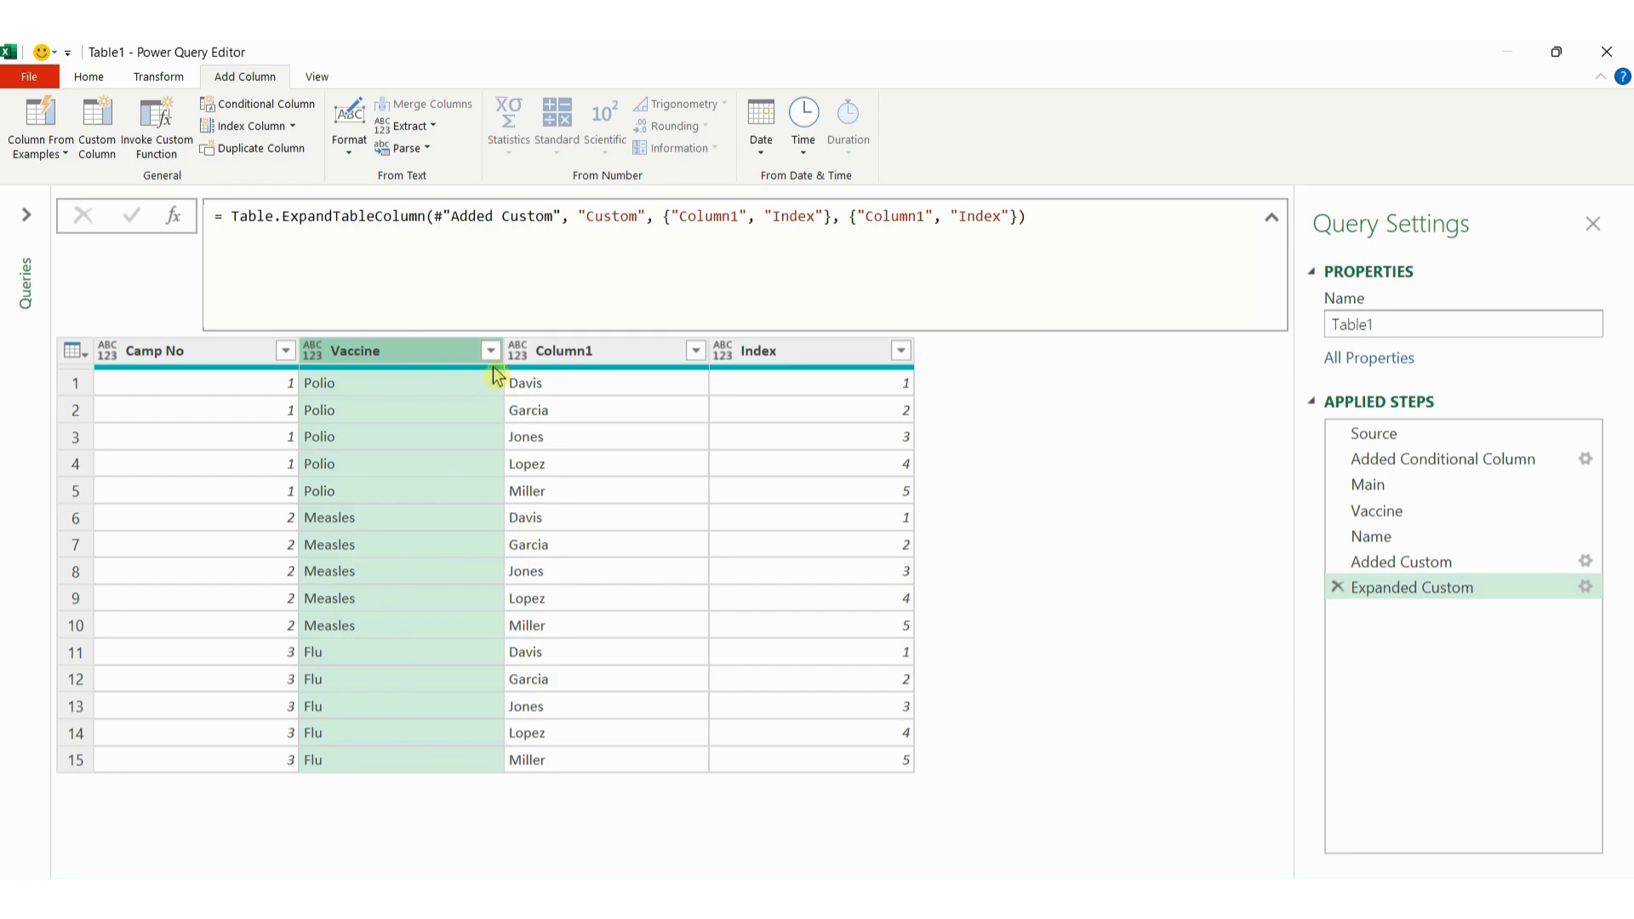
{"action": "left_click", "coordinate": [571, 351]}
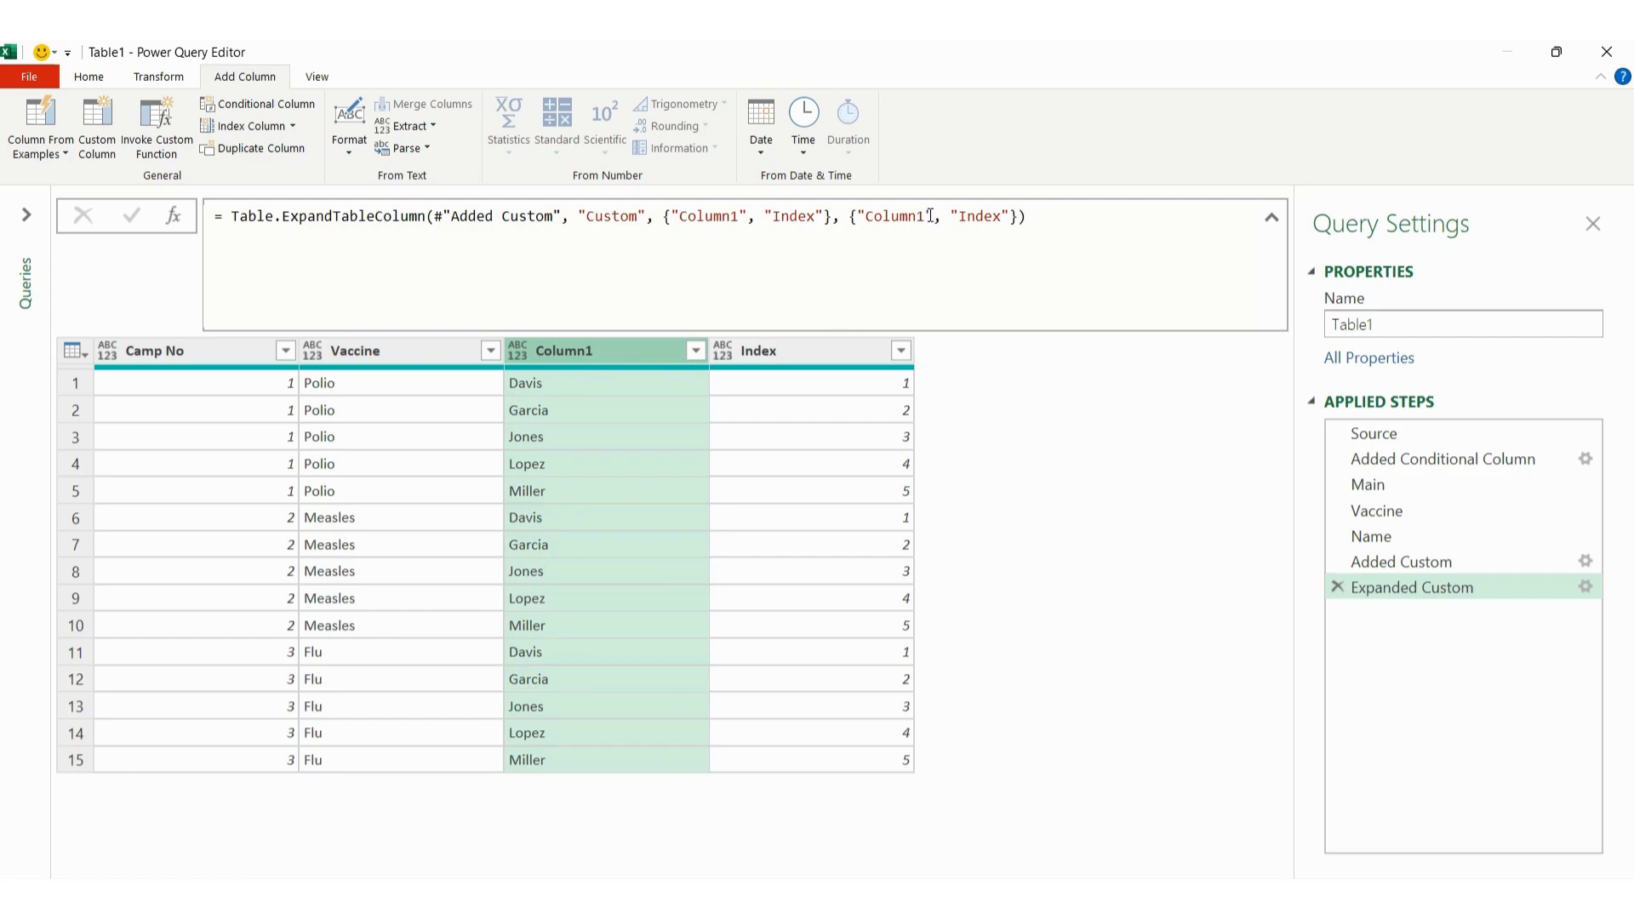
{"action": "left_click_drag", "start_coordinate": [930, 216], "coordinate": [868, 215]}
{"action": "type", "text": "Name"}
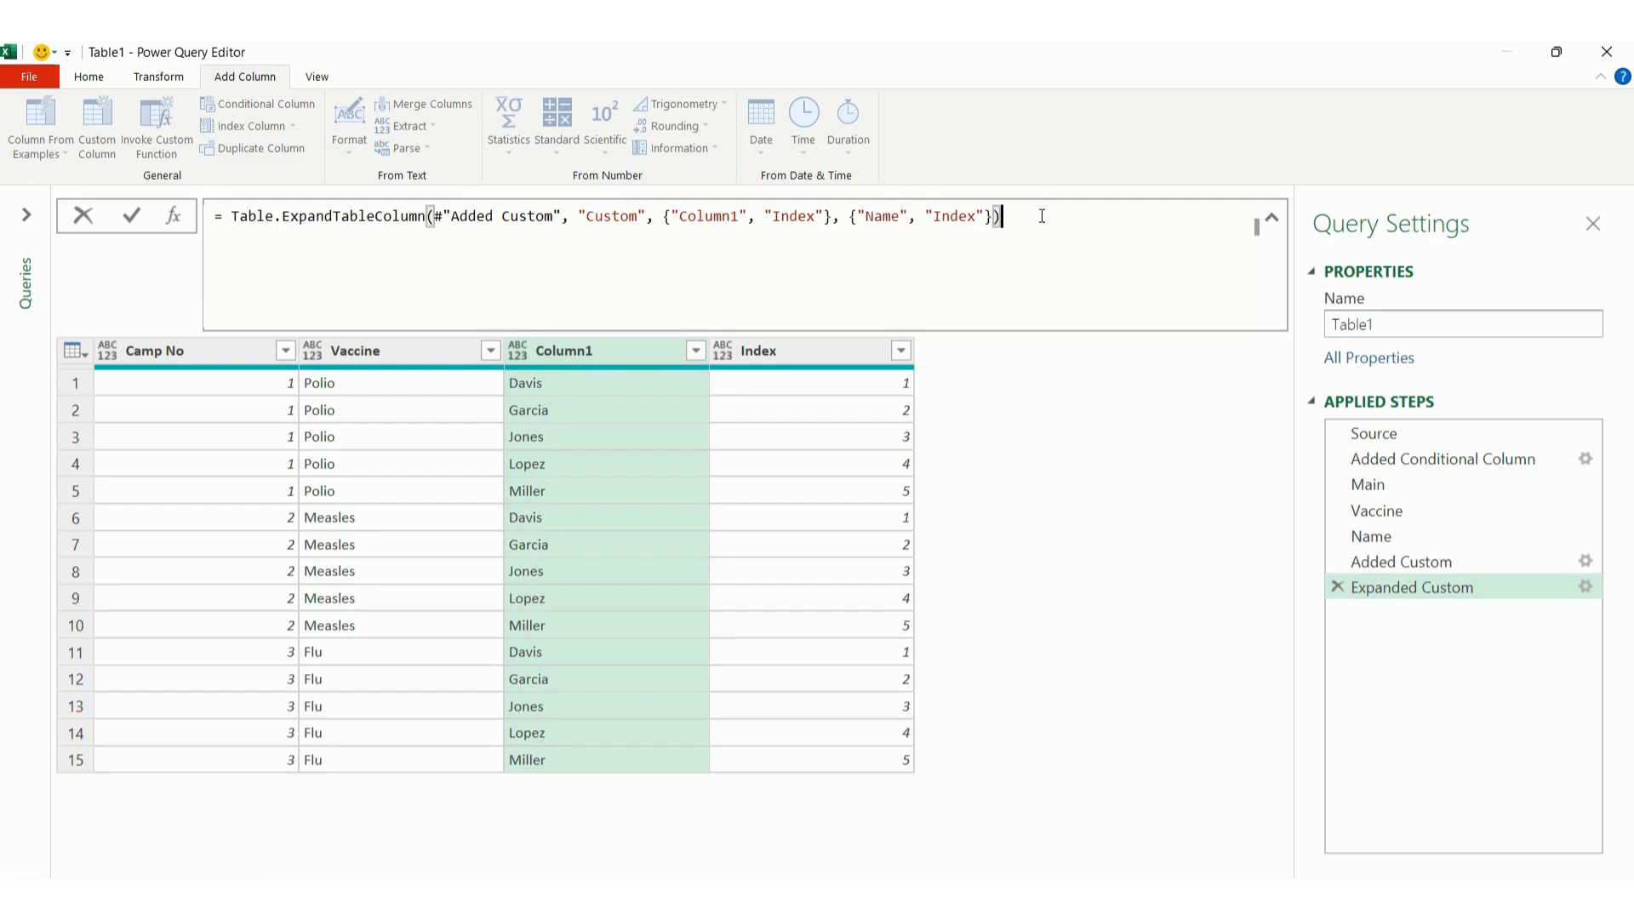
{"action": "key", "text": "Return"}
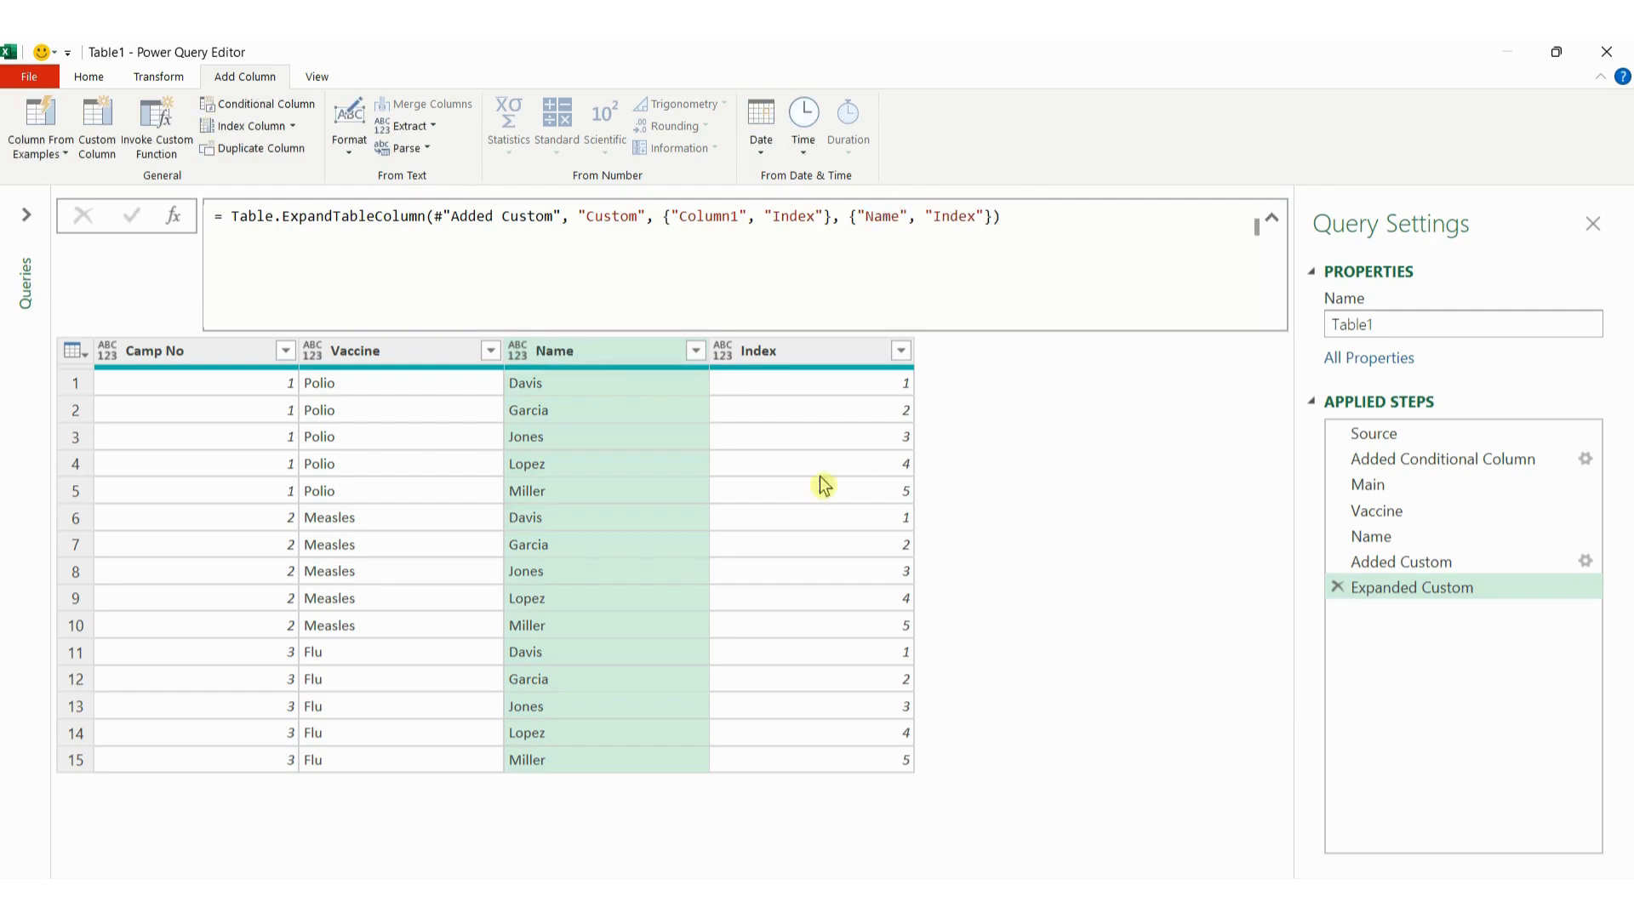
Step: Compare the Vaccine and Name columns of the Expanded Custom step with the Vaccine and Custom columns of the Main step
{"action": "left_click", "coordinate": [389, 352]}
{"action": "left_click", "coordinate": [594, 352], "text": "ctrl"}
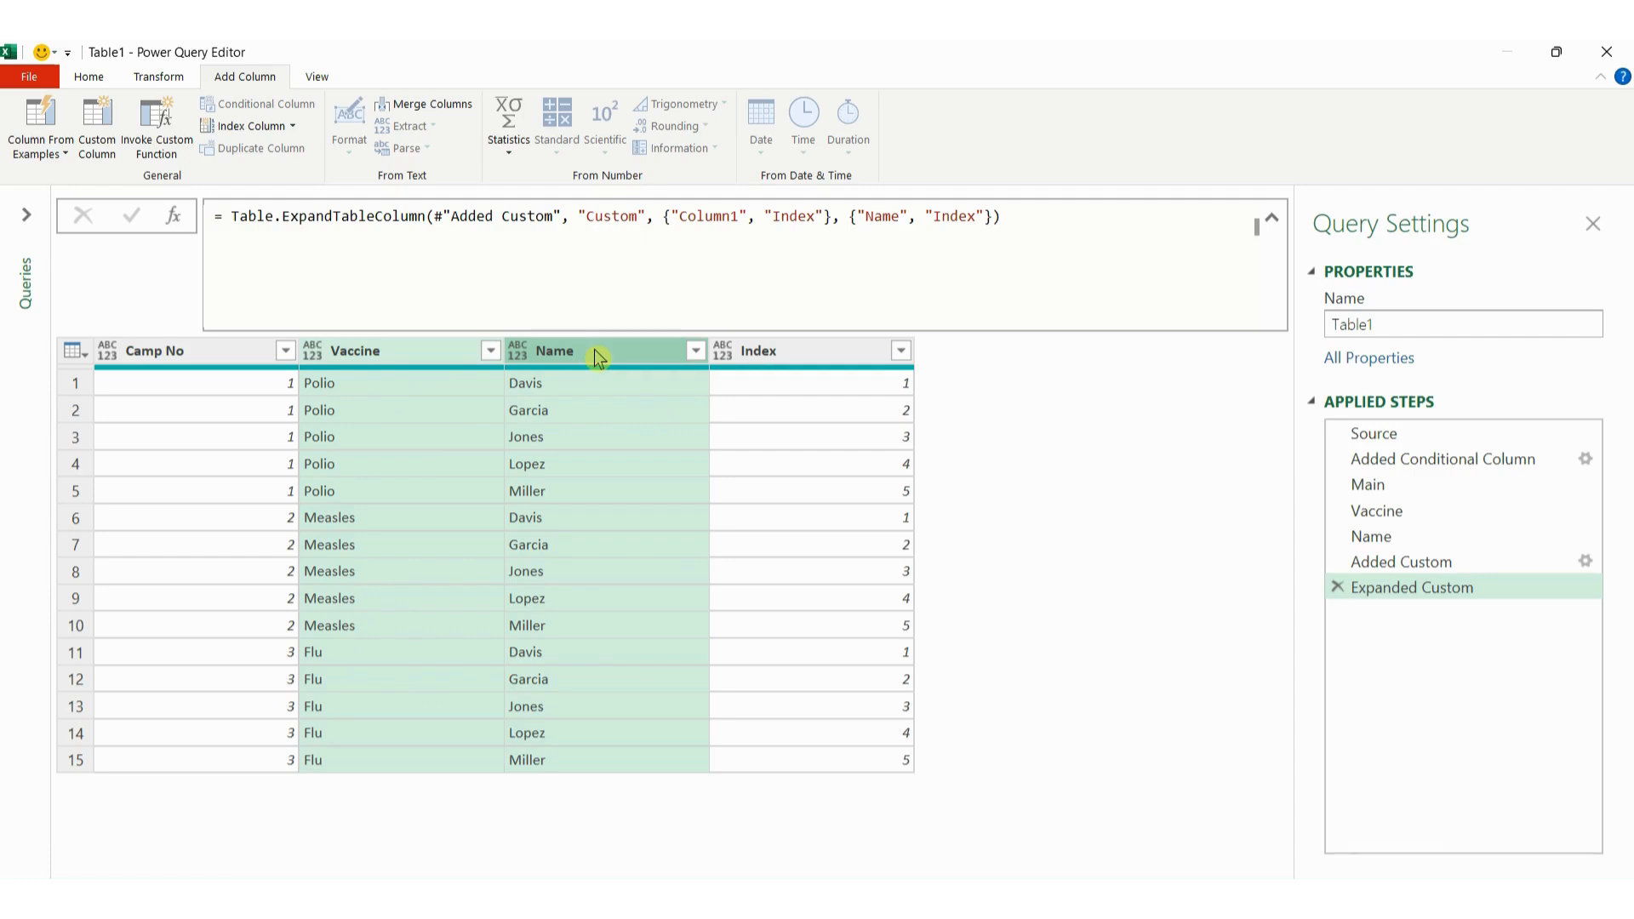
{"action": "left_click", "coordinate": [1434, 436]}
{"action": "left_click", "coordinate": [1410, 481]}
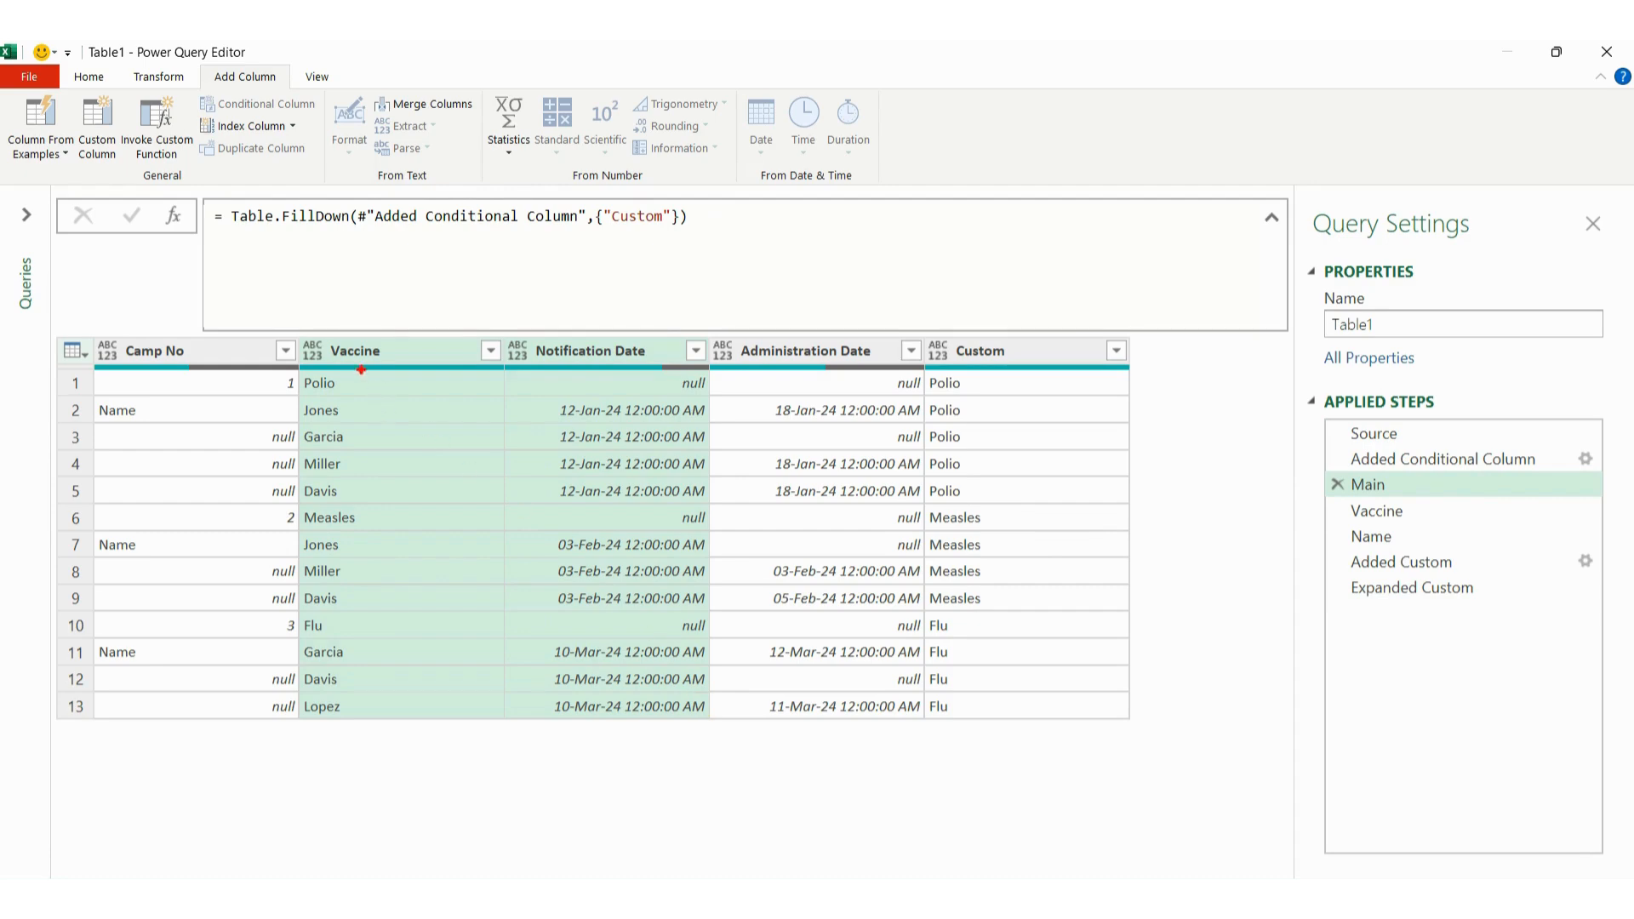
{"action": "mouse_move", "coordinate": [326, 341]}
{"action": "left_mouse_down"}
{"action": "mouse_move", "coordinate": [396, 360]}
{"action": "mouse_move", "coordinate": [324, 351]}
{"action": "left_mouse_up"}
{"action": "mouse_move", "coordinate": [979, 369]}
{"action": "left_mouse_down"}
{"action": "mouse_move", "coordinate": [939, 366]}
{"action": "mouse_move", "coordinate": [970, 320]}
{"action": "mouse_move", "coordinate": [1036, 342]}
{"action": "mouse_move", "coordinate": [1013, 377]}
{"action": "mouse_move", "coordinate": [973, 379]}
{"action": "left_mouse_up"}
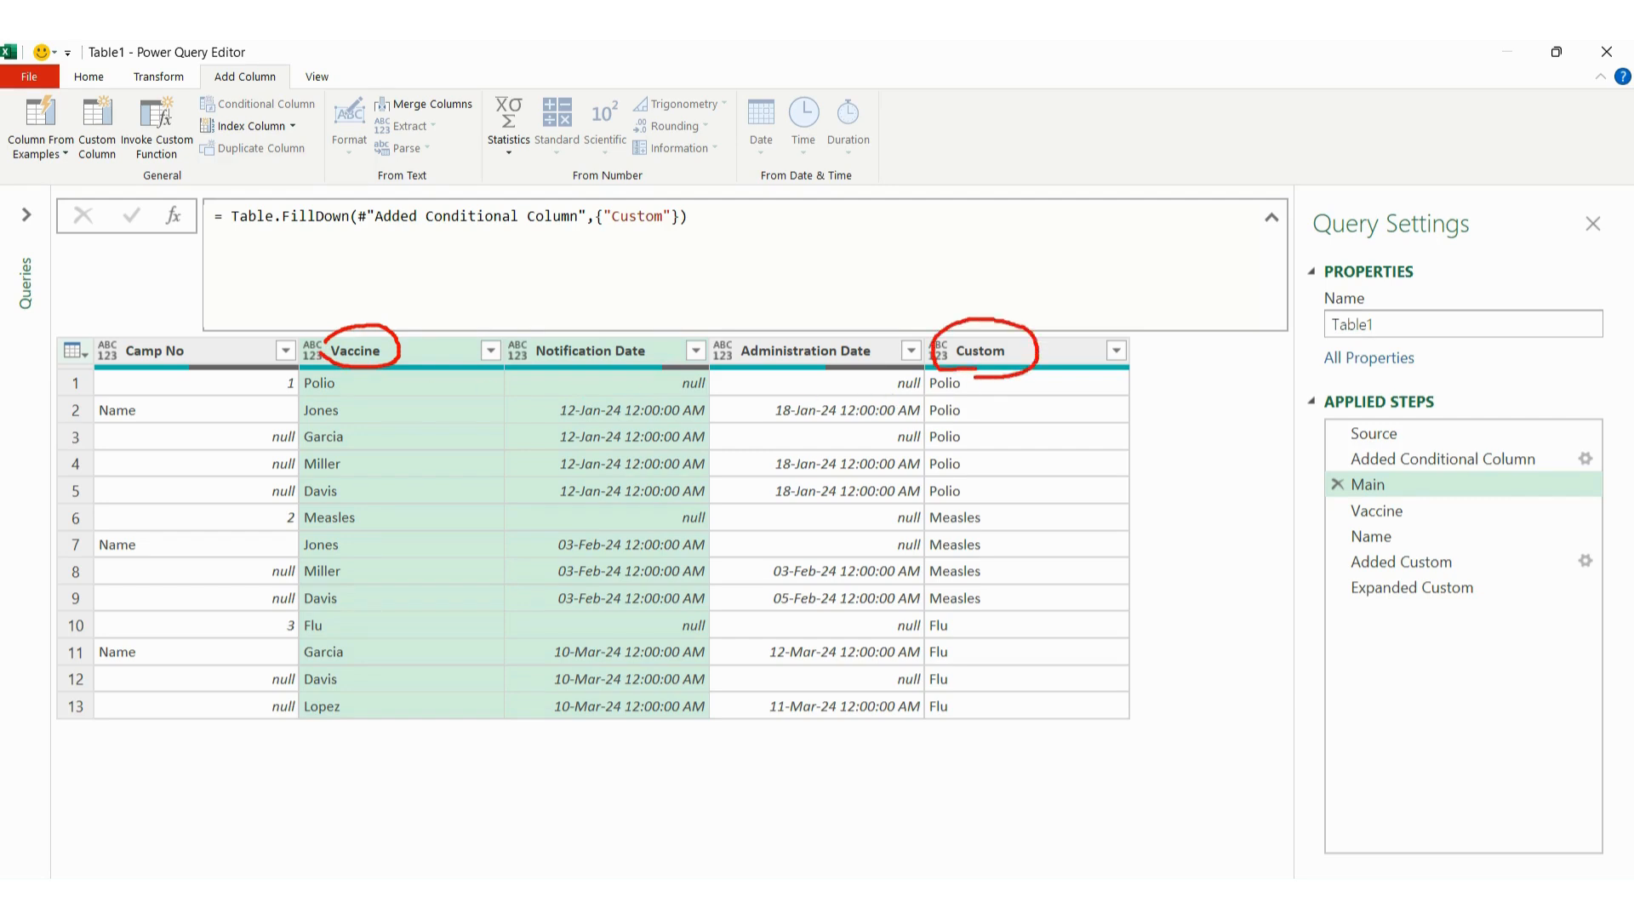
{"action": "left_click", "coordinate": [1413, 589]}
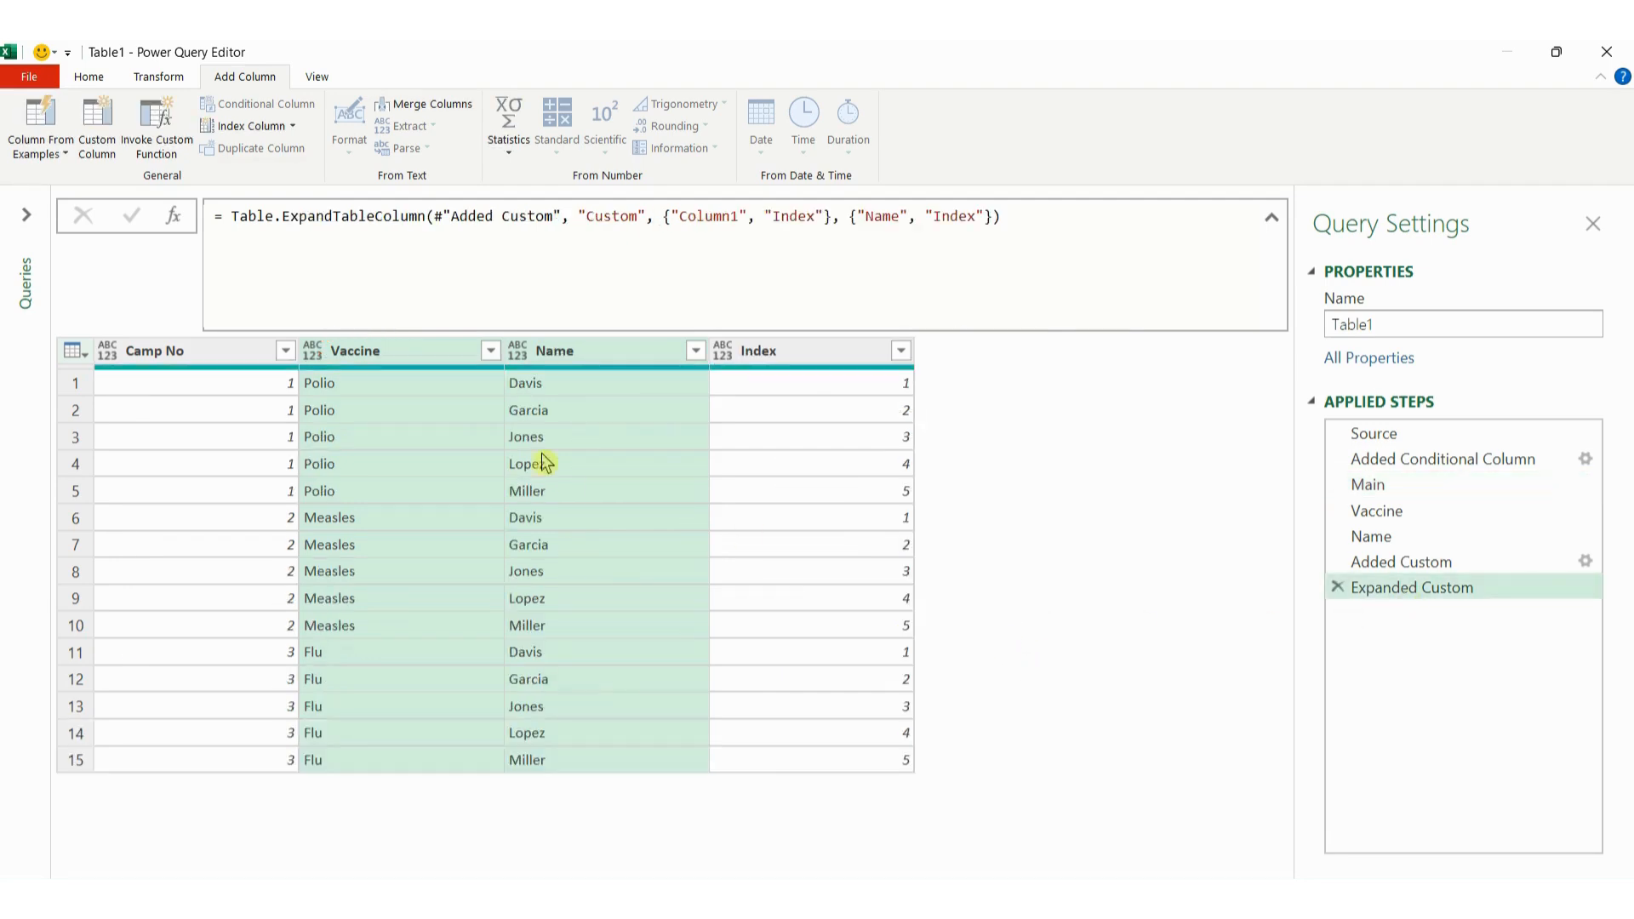
Step: Merge Table1 with itself as a left outer join, matching on the Vaccine and Name columns in both tables
{"action": "left_click", "coordinate": [153, 82]}
{"action": "left_click", "coordinate": [98, 83]}
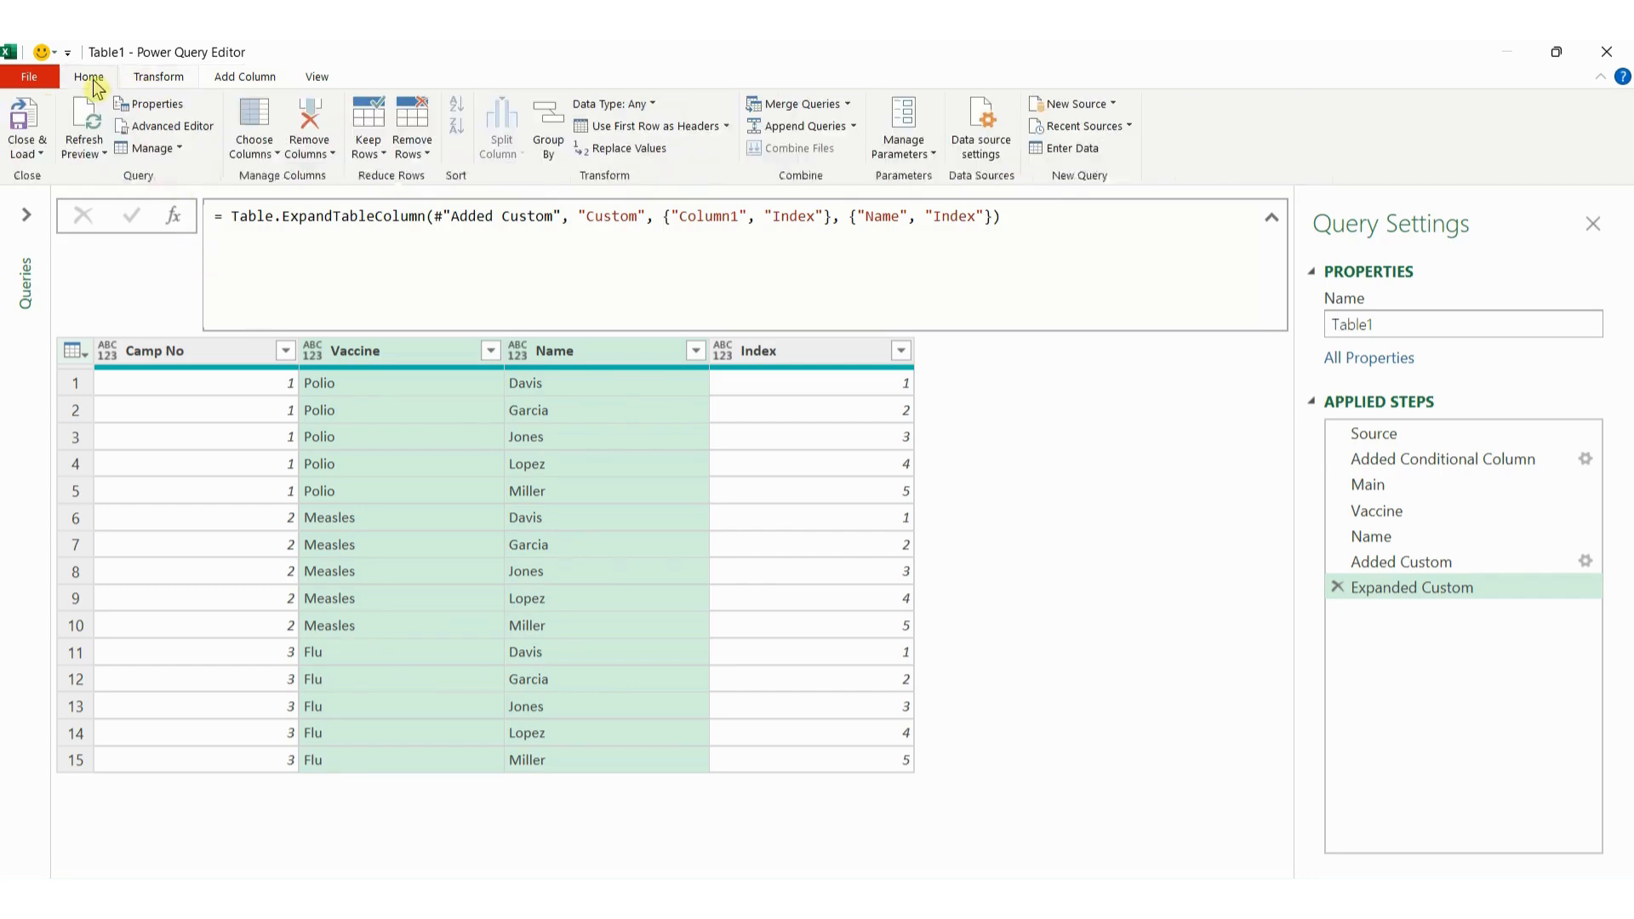
{"action": "left_click", "coordinate": [801, 111]}
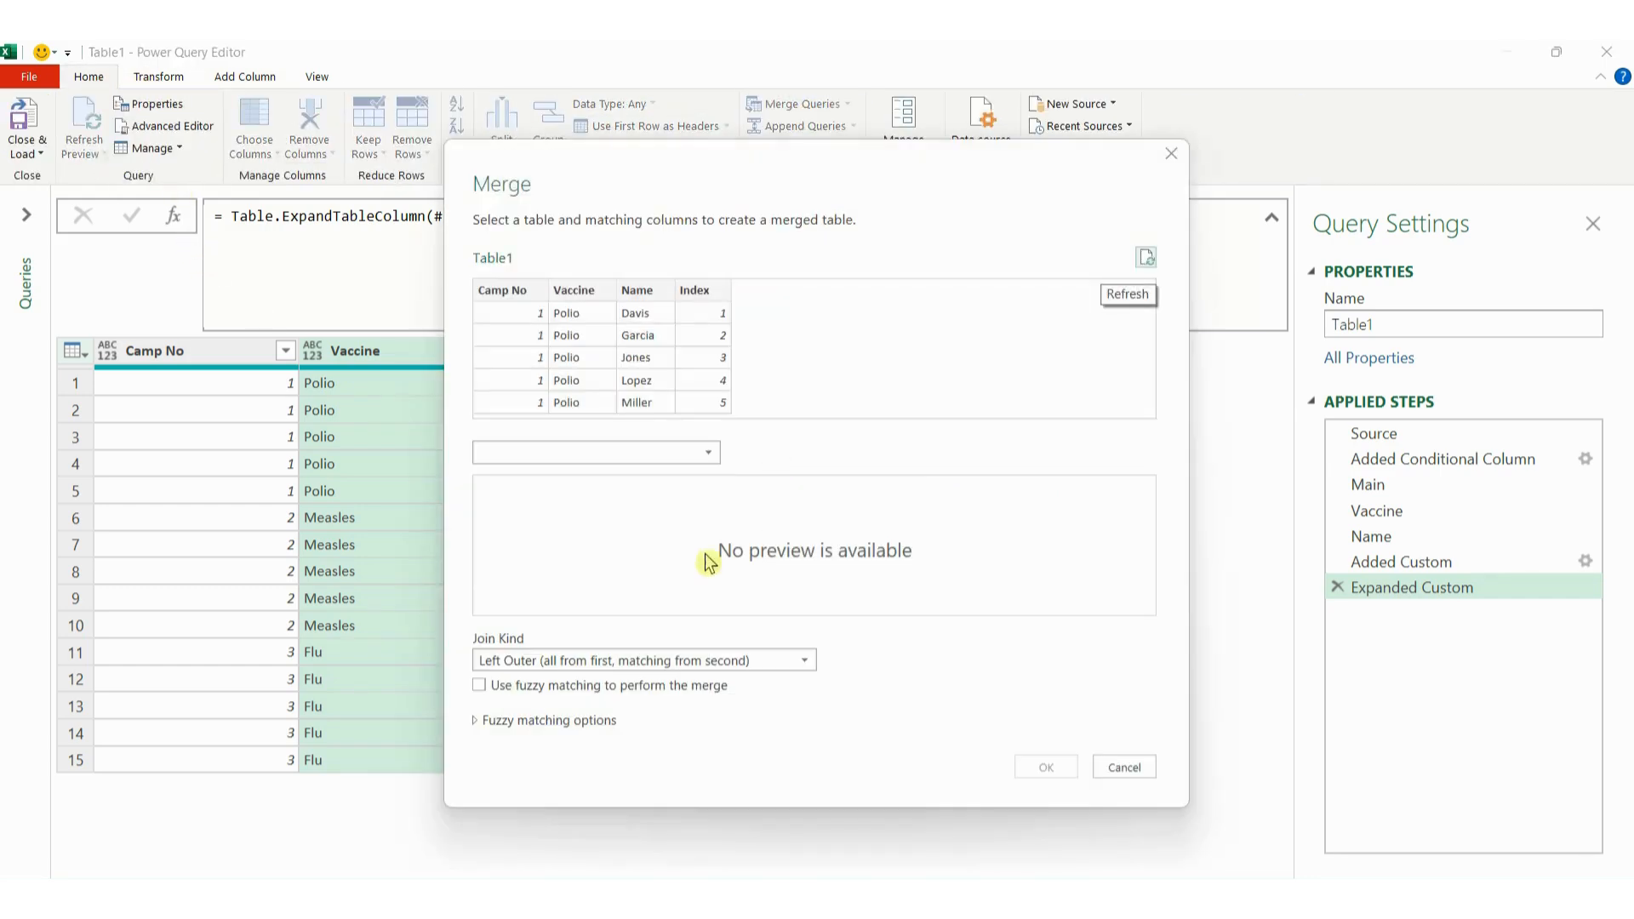
{"action": "left_click", "coordinate": [545, 451]}
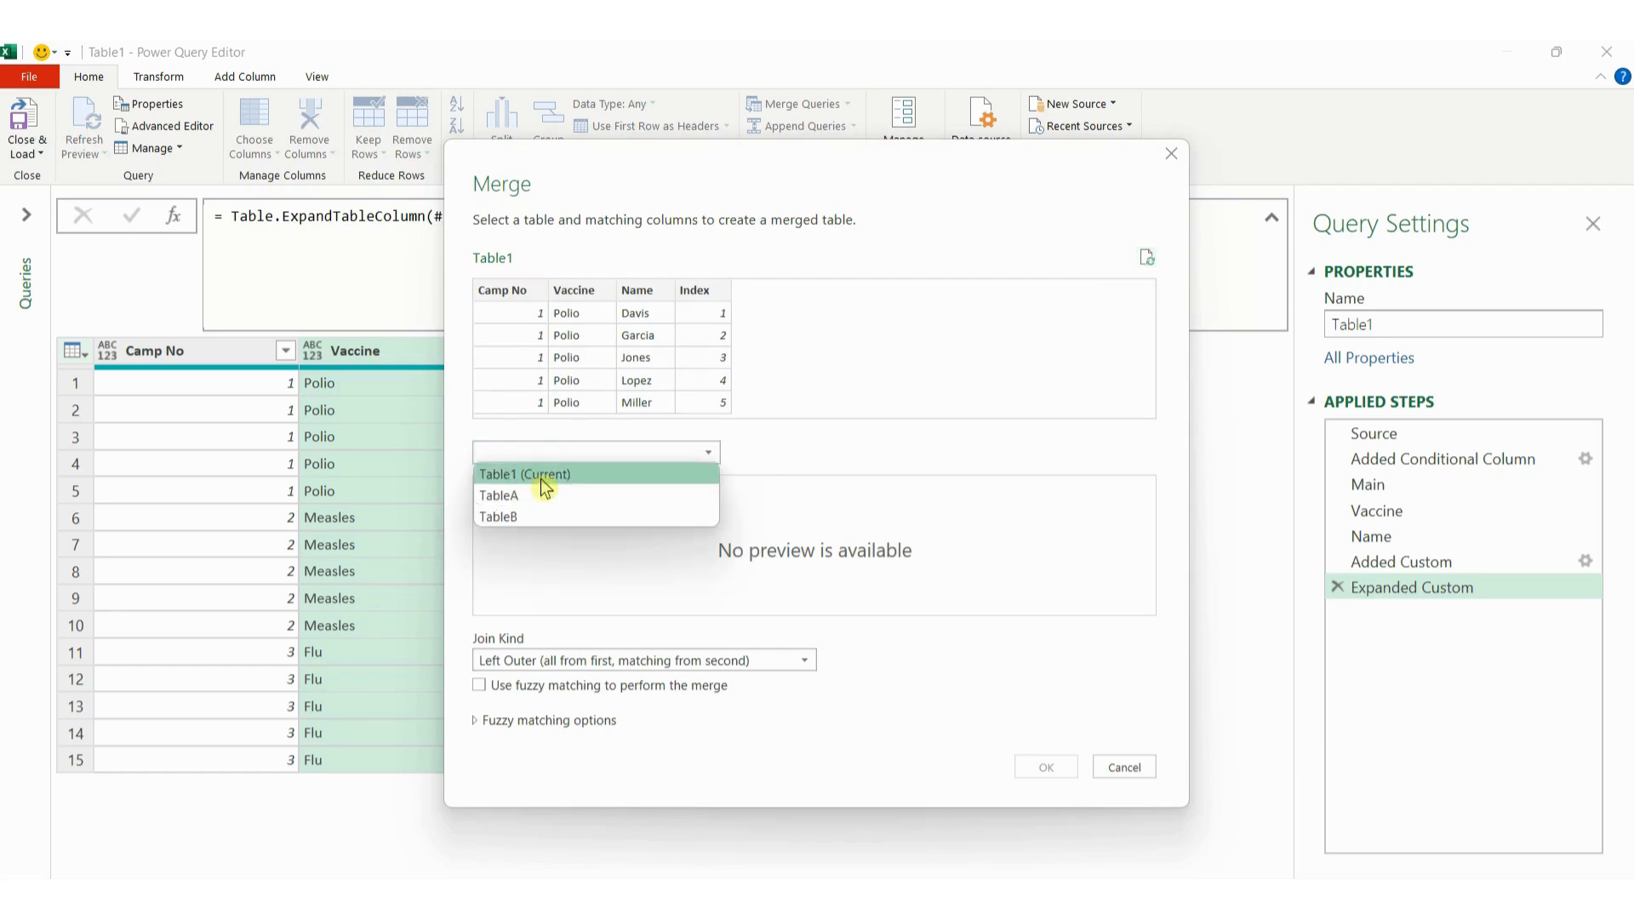
{"action": "left_click", "coordinate": [542, 479]}
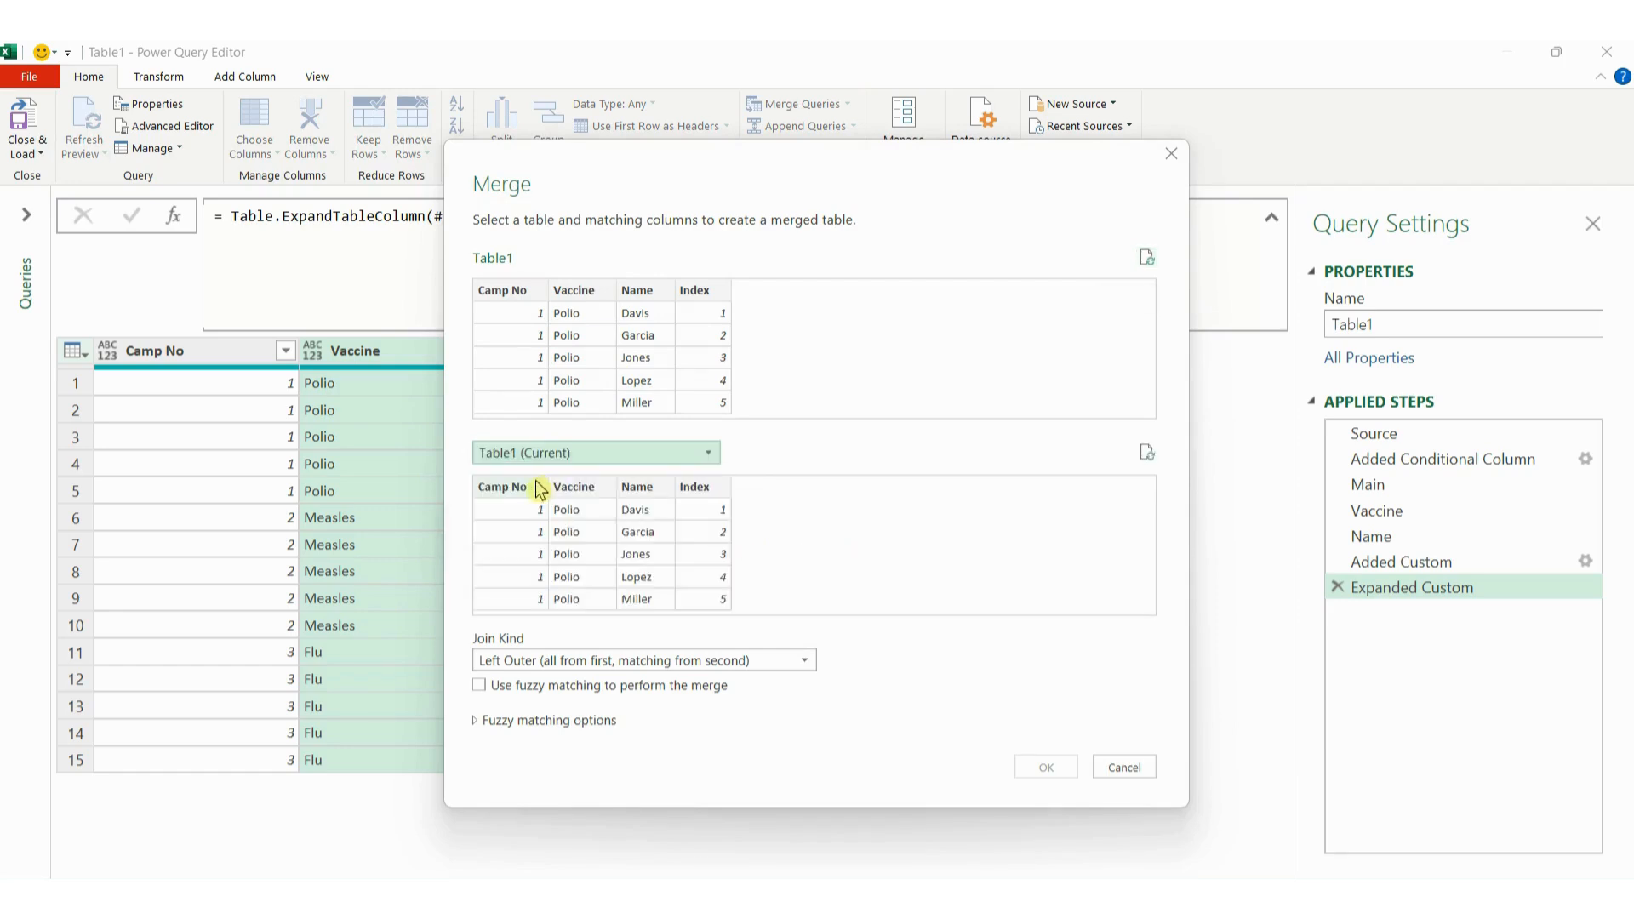
{"action": "left_click", "coordinate": [590, 292]}
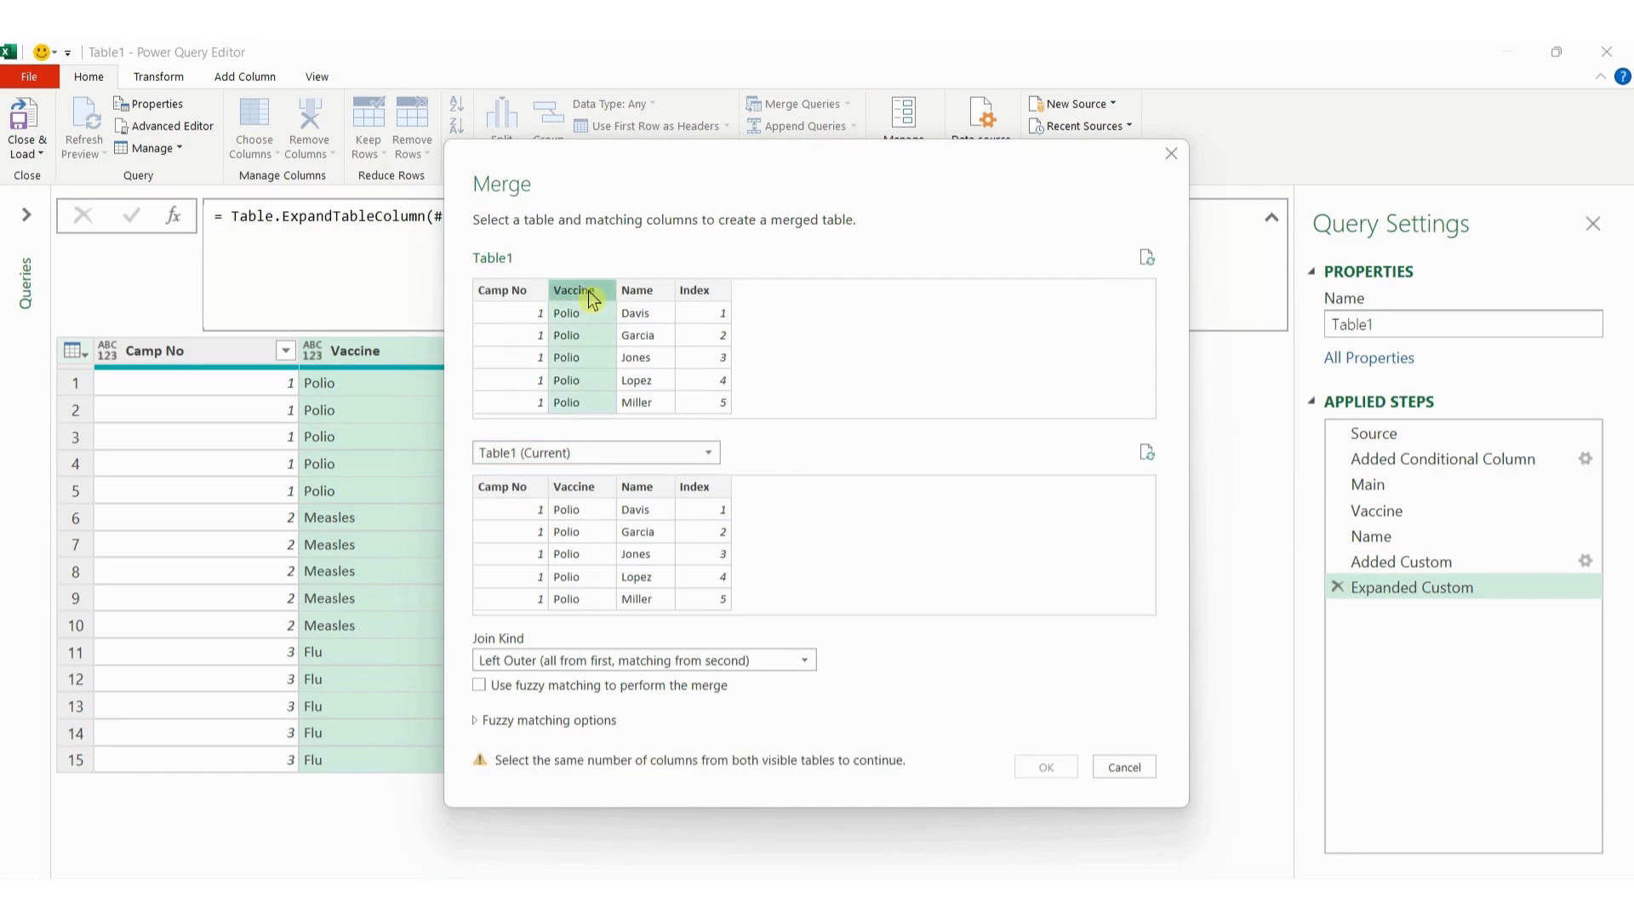
{"action": "left_click", "coordinate": [642, 292], "text": "ctrl"}
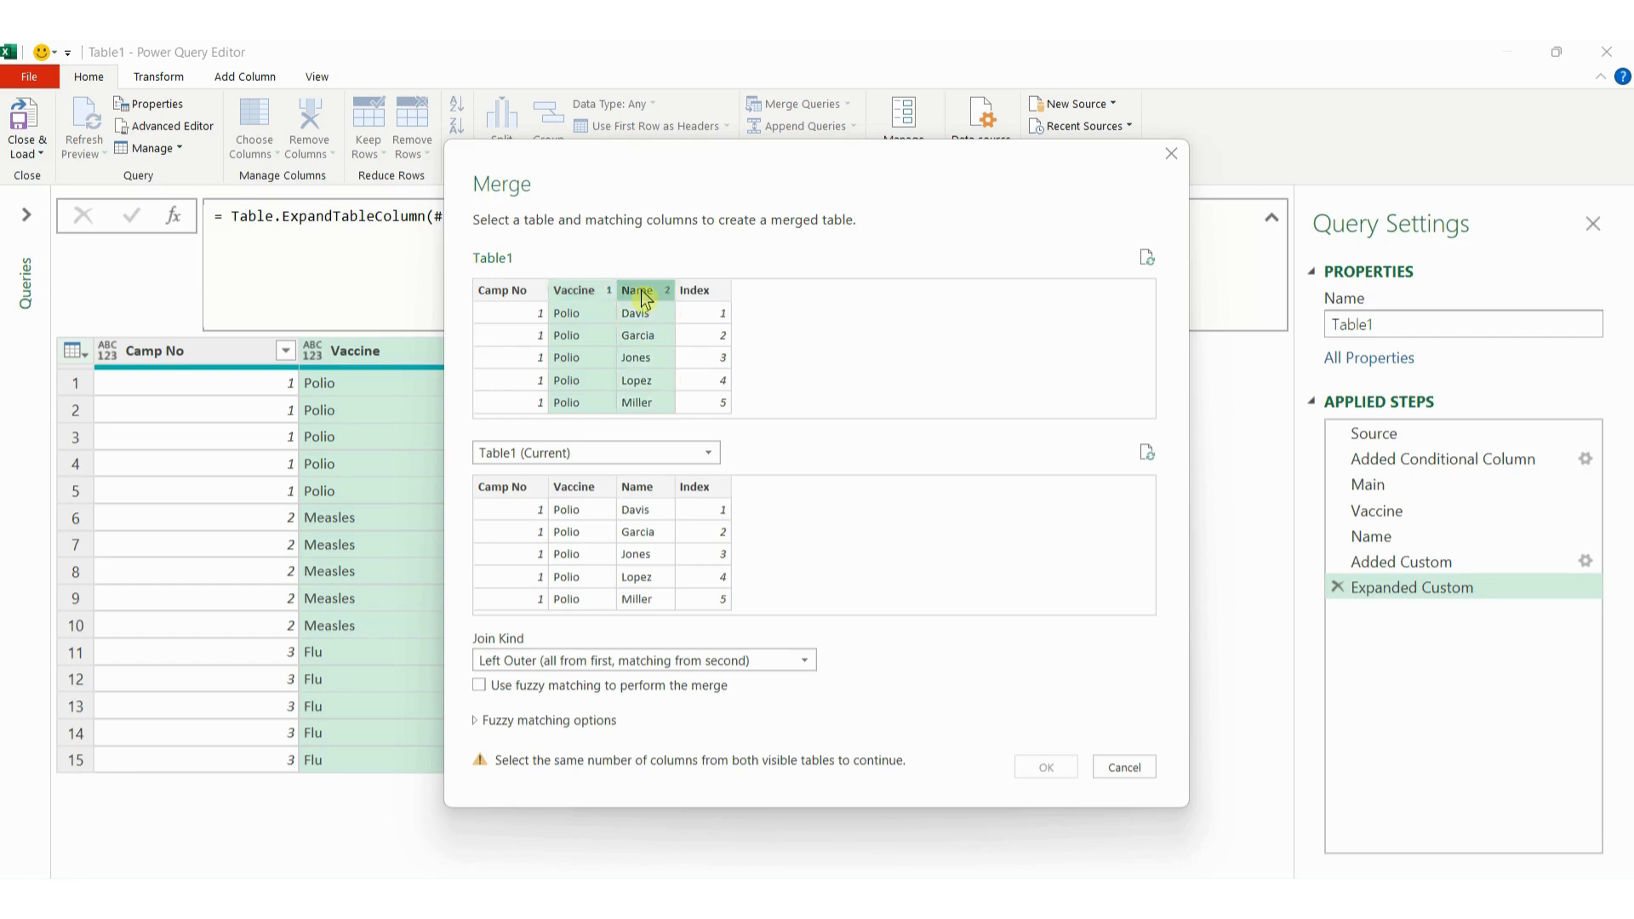
{"action": "left_click", "coordinate": [576, 492]}
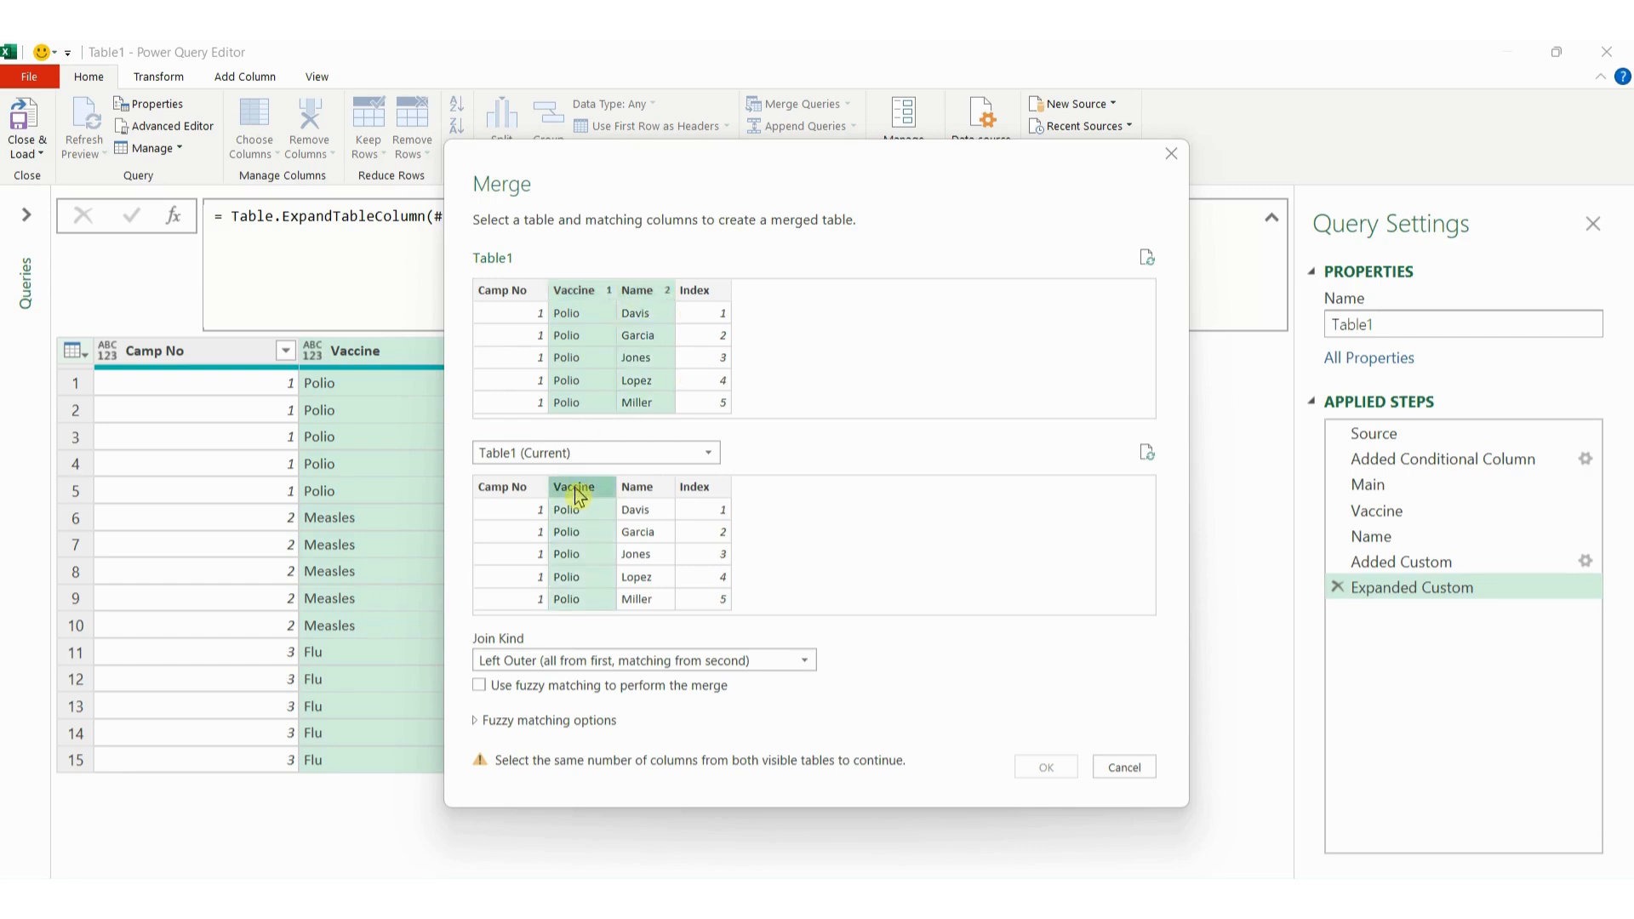
{"action": "left_click", "coordinate": [645, 492], "text": "ctrl"}
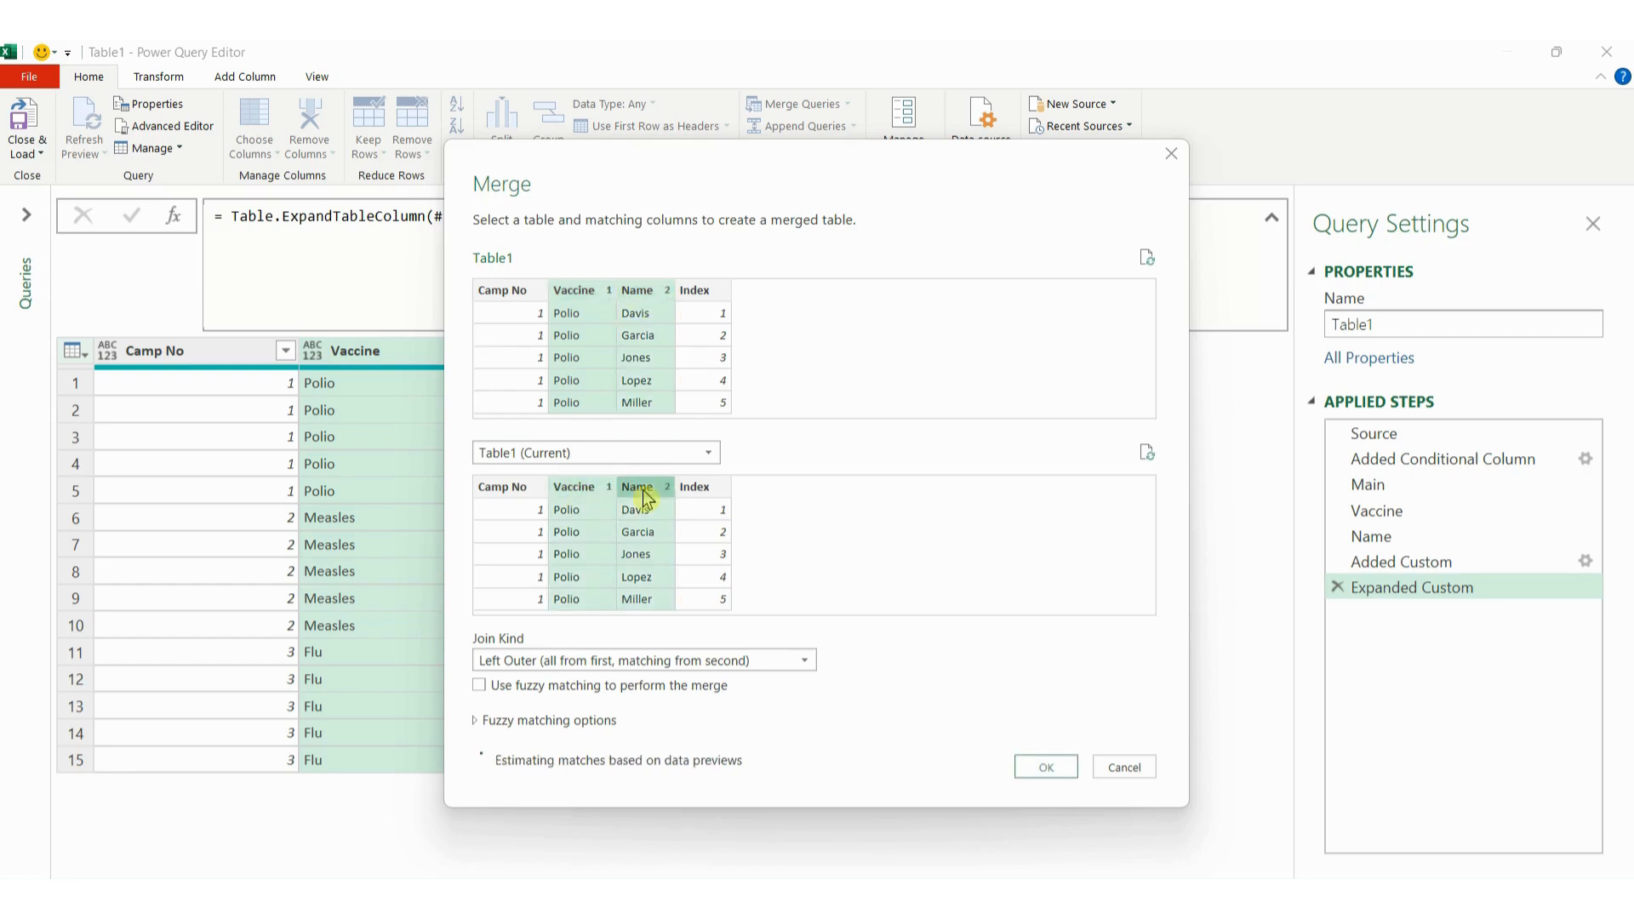
{"action": "left_click", "coordinate": [1037, 776]}
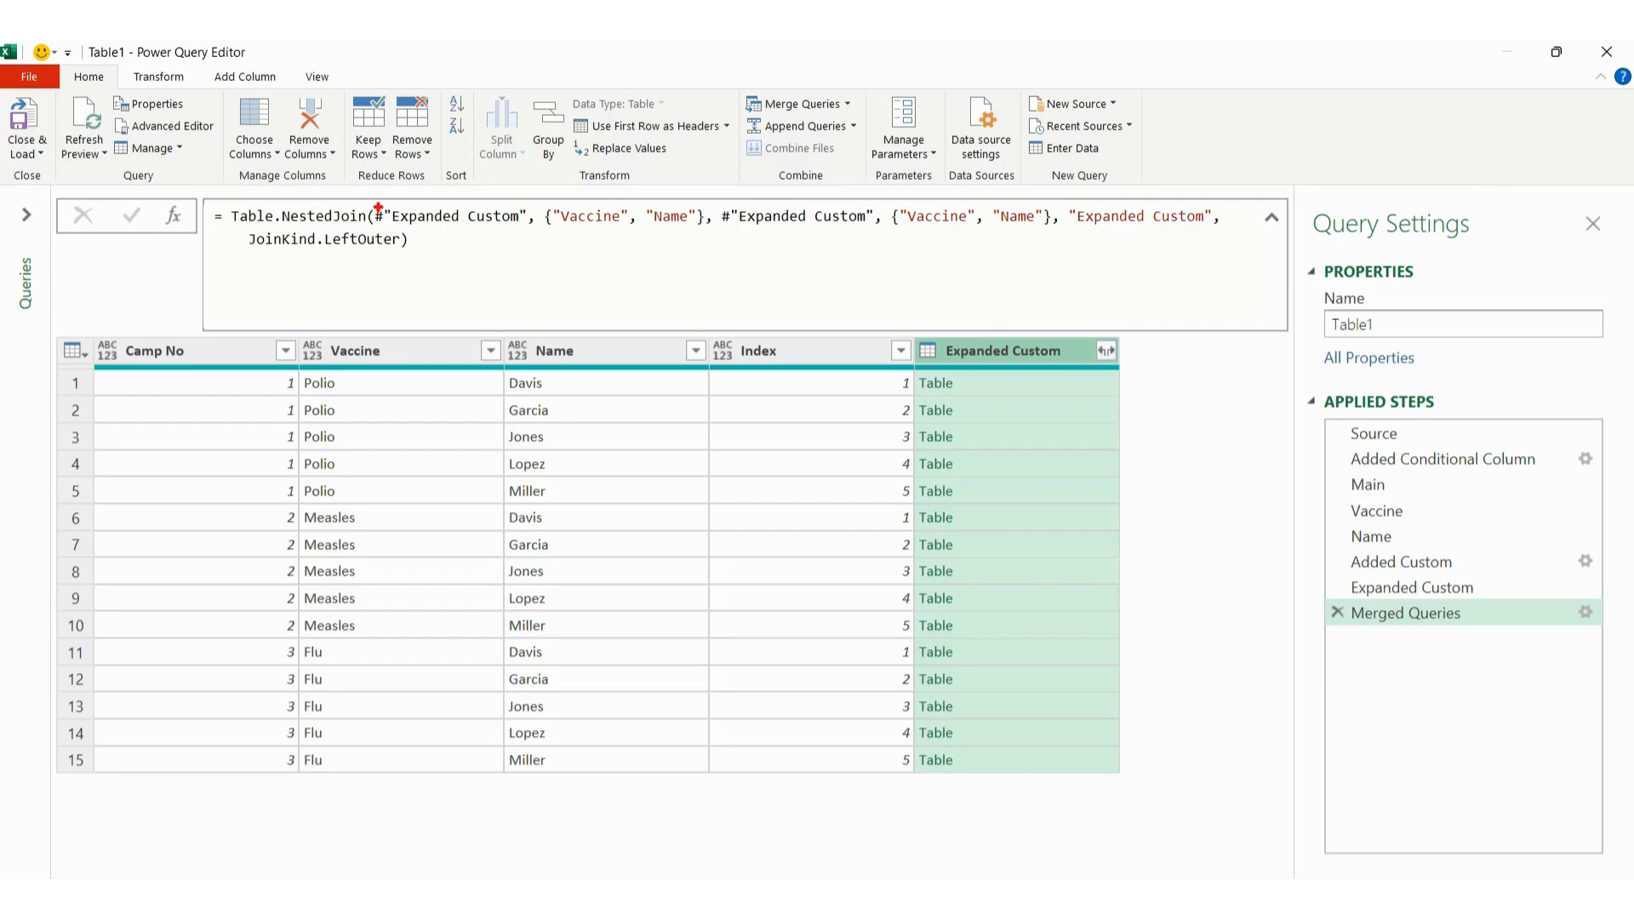
Step: Examine the Table.NestedJoin formula's two table arguments, their key column lists and the new column name against the Main step
{"action": "mouse_move", "coordinate": [377, 200]}
{"action": "left_mouse_down"}
{"action": "mouse_move", "coordinate": [417, 229]}
{"action": "mouse_move", "coordinate": [528, 232]}
{"action": "left_mouse_up"}
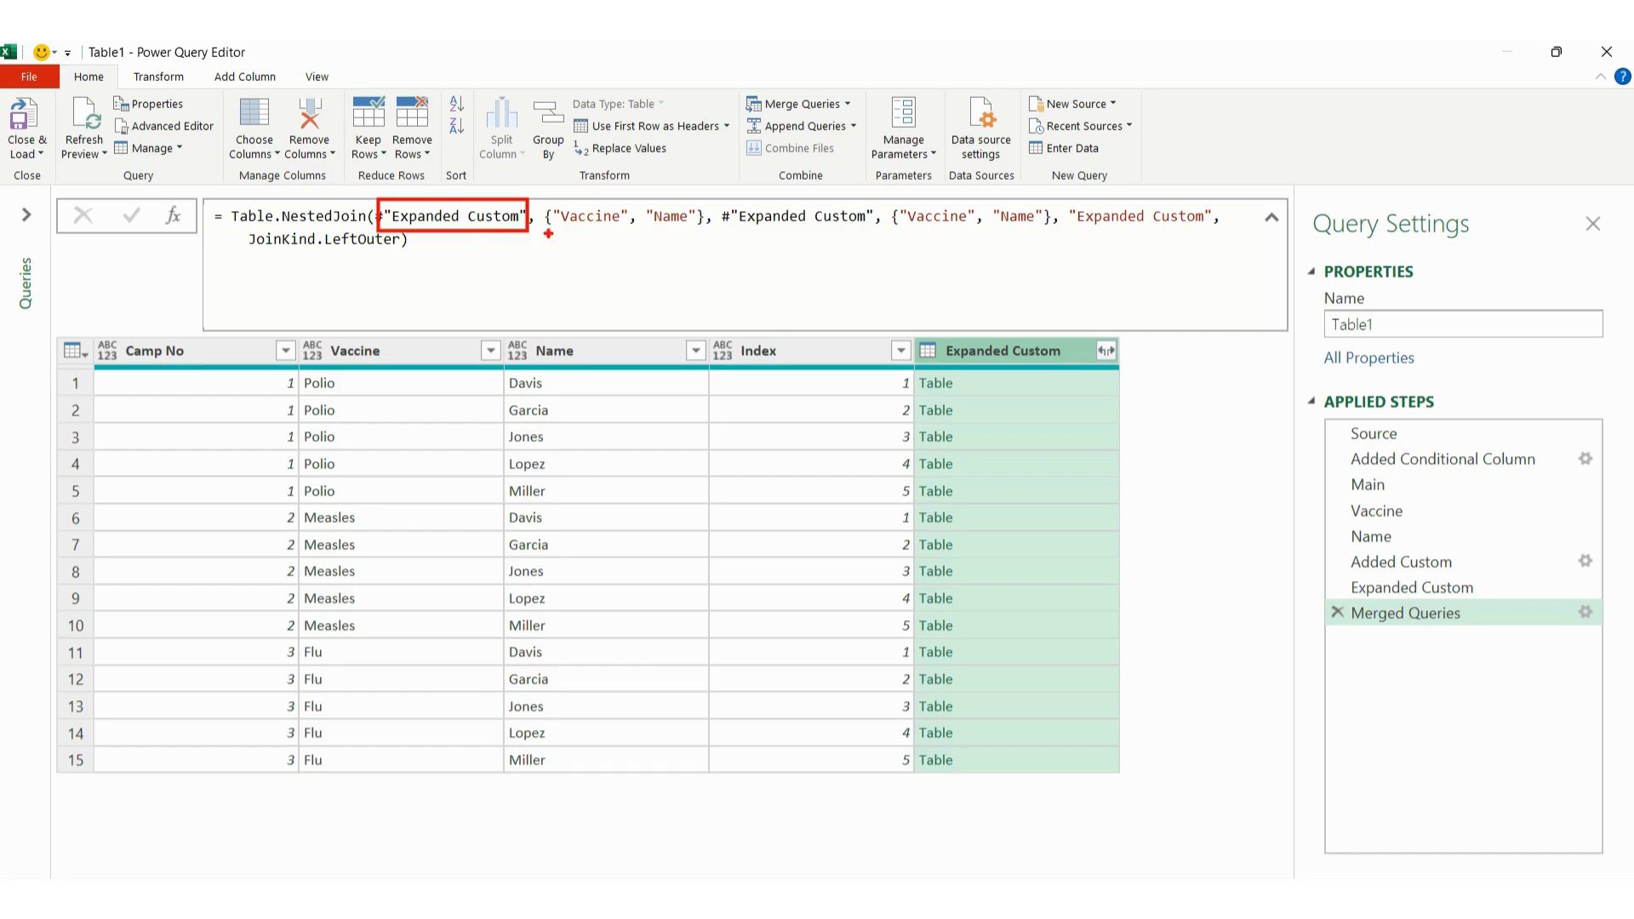
{"action": "left_click_drag", "start_coordinate": [551, 233], "coordinate": [1019, 237]}
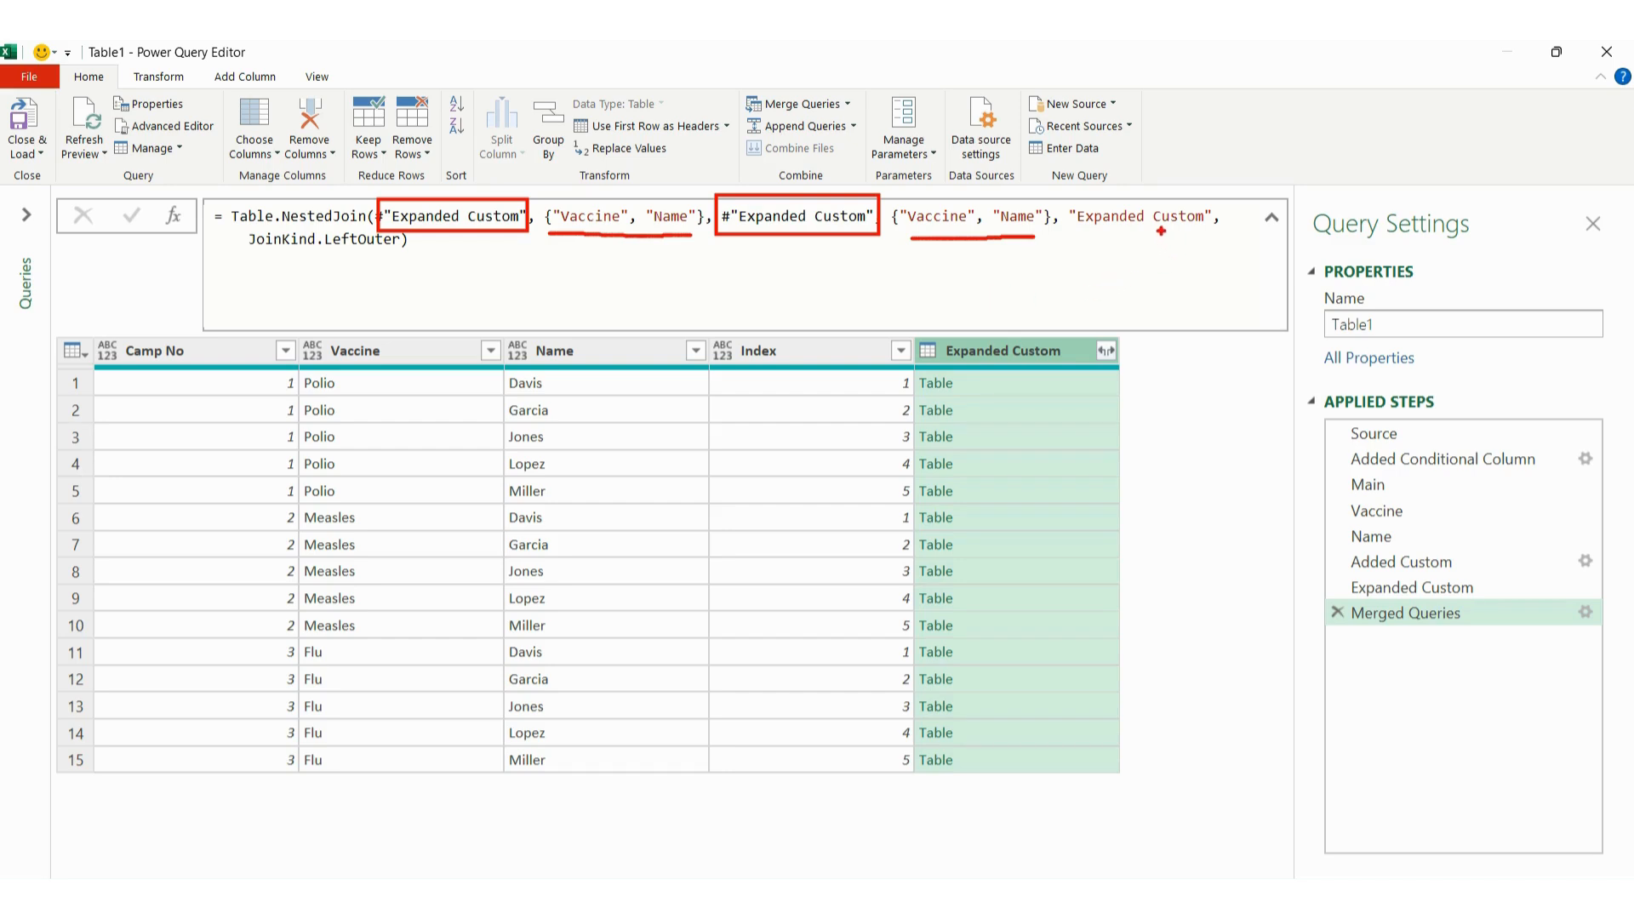
{"action": "mouse_move", "coordinate": [1159, 256]}
{"action": "left_mouse_down"}
{"action": "mouse_move", "coordinate": [1073, 328]}
{"action": "mouse_move", "coordinate": [1094, 324]}
{"action": "left_mouse_up"}
{"action": "mouse_move", "coordinate": [1096, 239]}
{"action": "left_mouse_down"}
{"action": "mouse_move", "coordinate": [1096, 190]}
{"action": "mouse_move", "coordinate": [1253, 238]}
{"action": "mouse_move", "coordinate": [1111, 246]}
{"action": "left_mouse_up"}
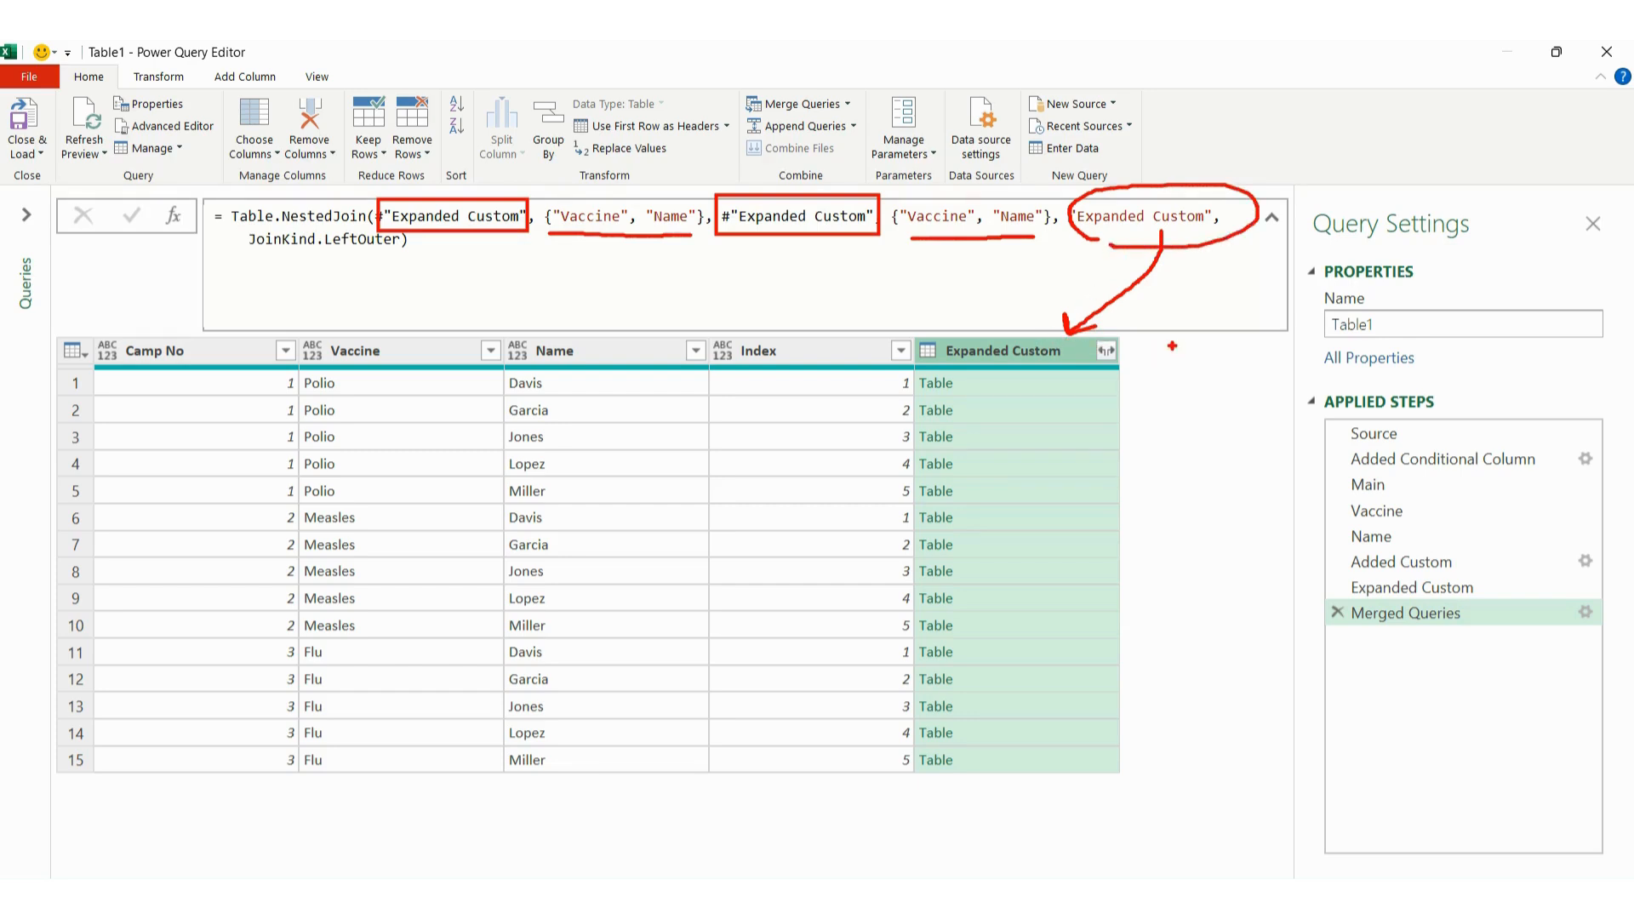
{"action": "mouse_move", "coordinate": [1345, 489]}
{"action": "left_mouse_down"}
{"action": "mouse_move", "coordinate": [1397, 483]}
{"action": "mouse_move", "coordinate": [1360, 503]}
{"action": "left_mouse_up"}
{"action": "mouse_move", "coordinate": [806, 247]}
{"action": "left_mouse_down"}
{"action": "mouse_move", "coordinate": [759, 259]}
{"action": "mouse_move", "coordinate": [763, 278]}
{"action": "mouse_move", "coordinate": [847, 288]}
{"action": "left_mouse_up"}
{"action": "left_click_drag", "start_coordinate": [963, 248], "coordinate": [966, 262]}
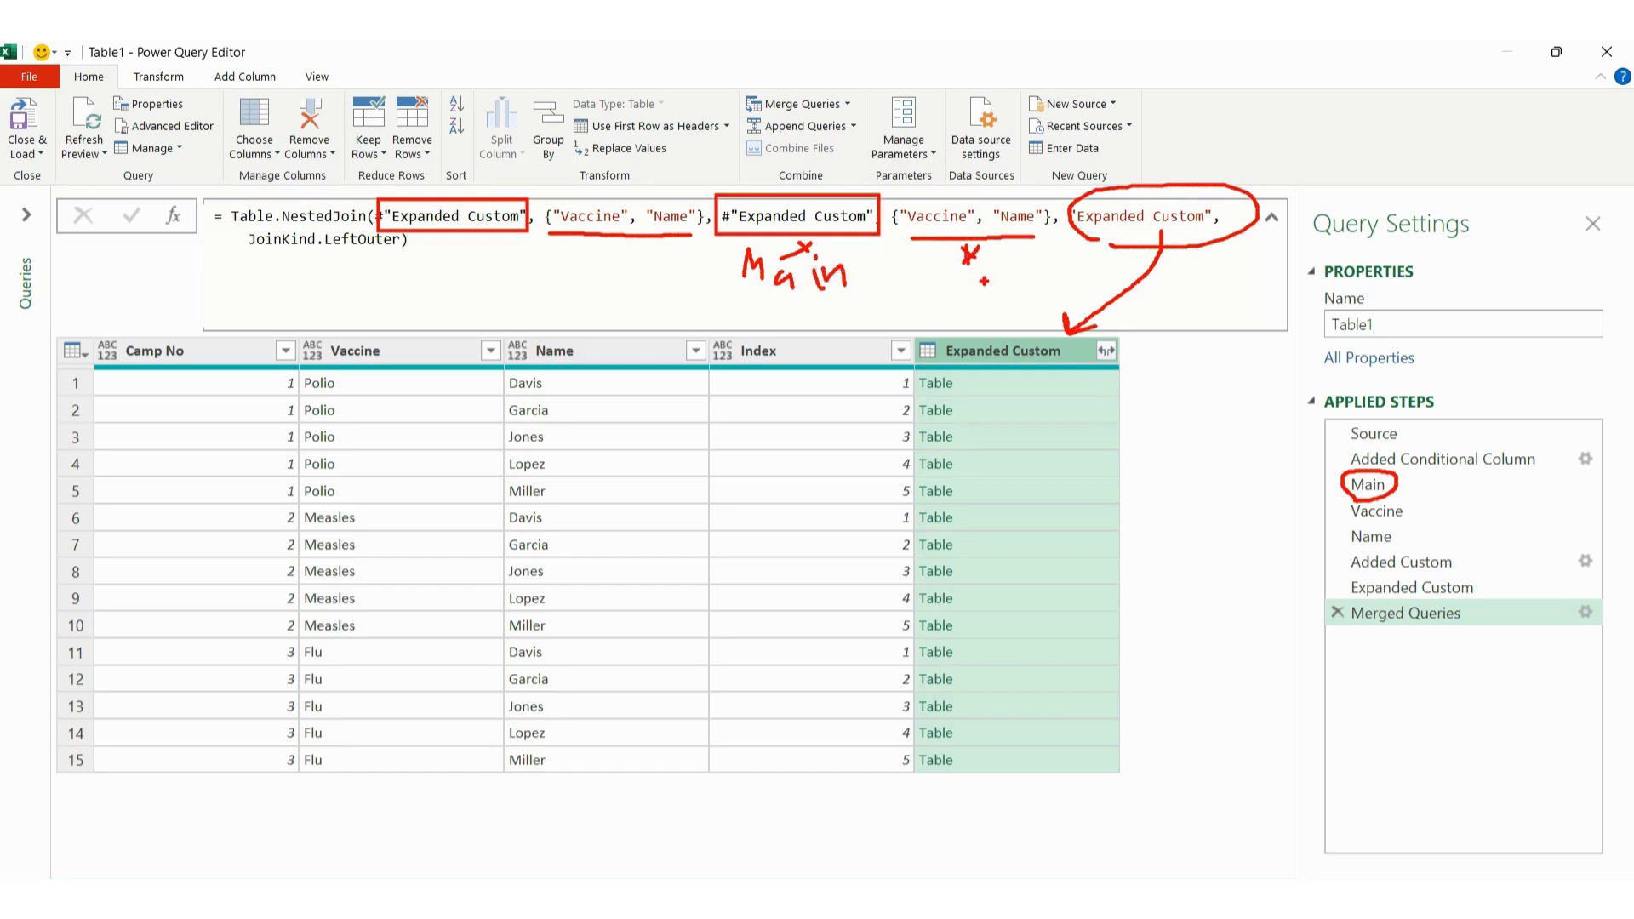
{"action": "key", "text": "Escape"}
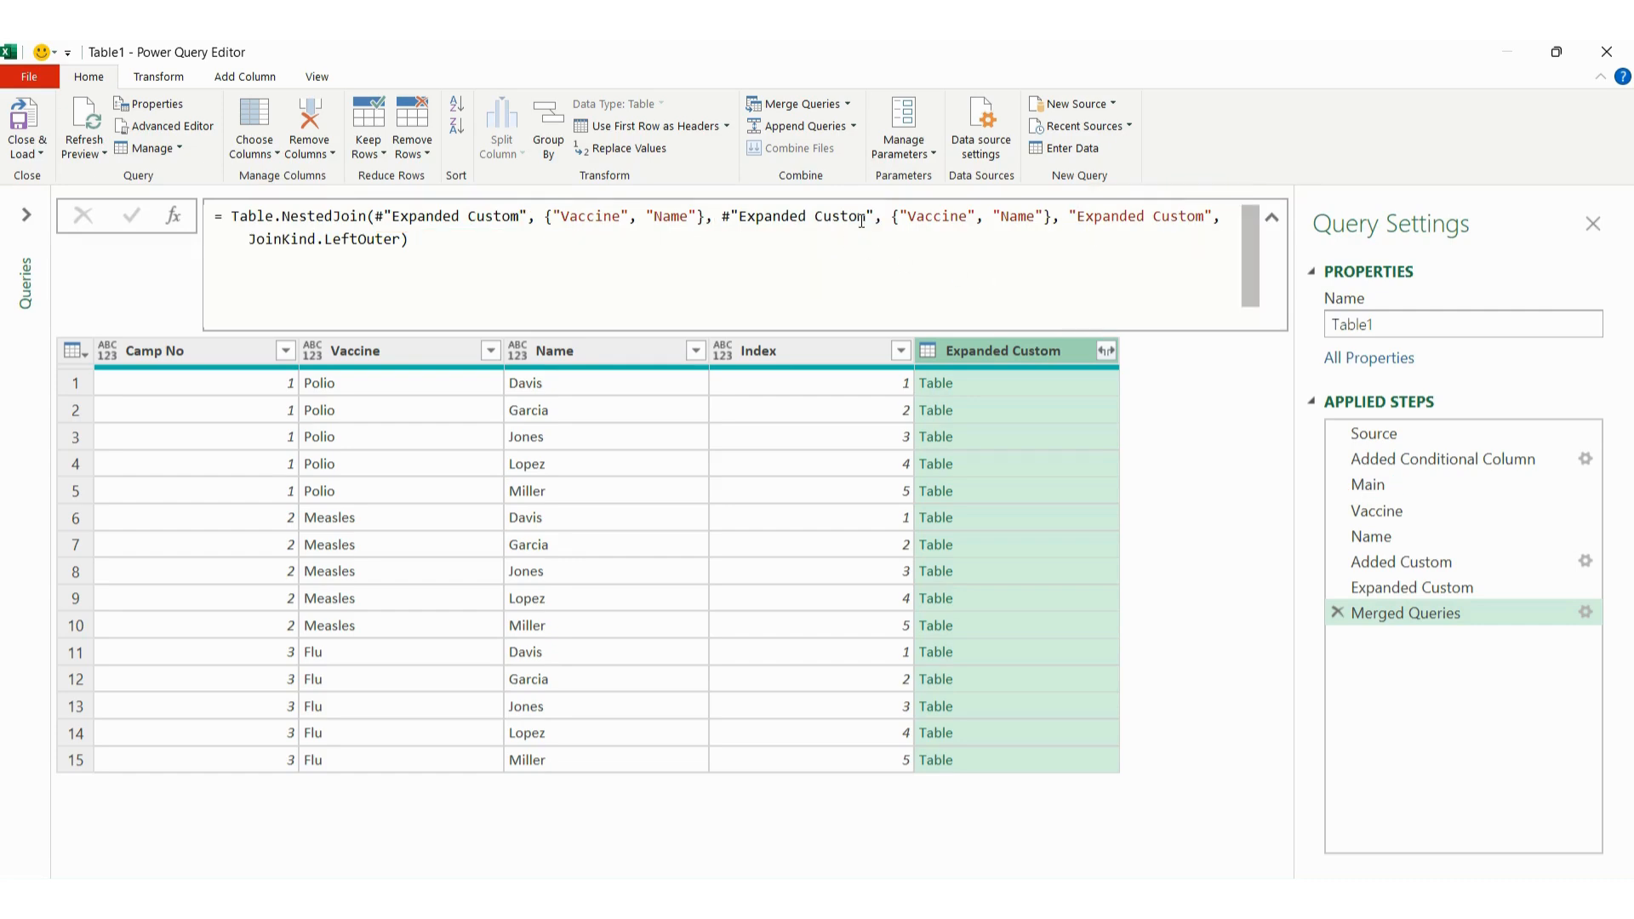
Step: In the Table.NestedJoin formula, replace the second table with Main and its Name key column with "Custom"
{"action": "left_click_drag", "start_coordinate": [874, 217], "coordinate": [725, 219]}
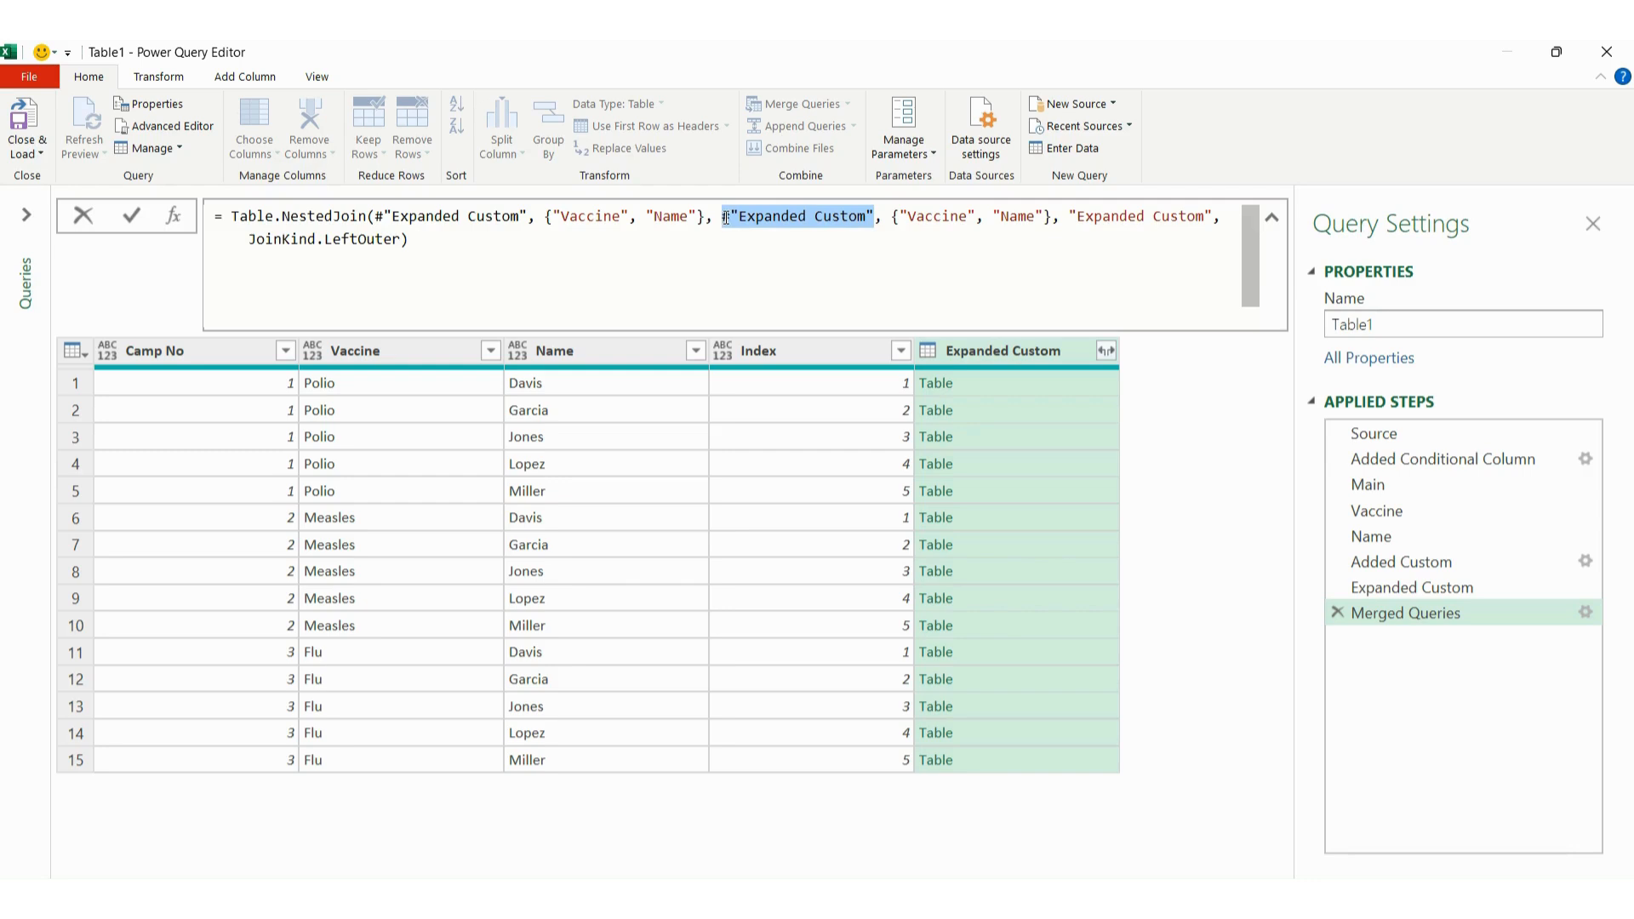
{"action": "type", "text": "Main"}
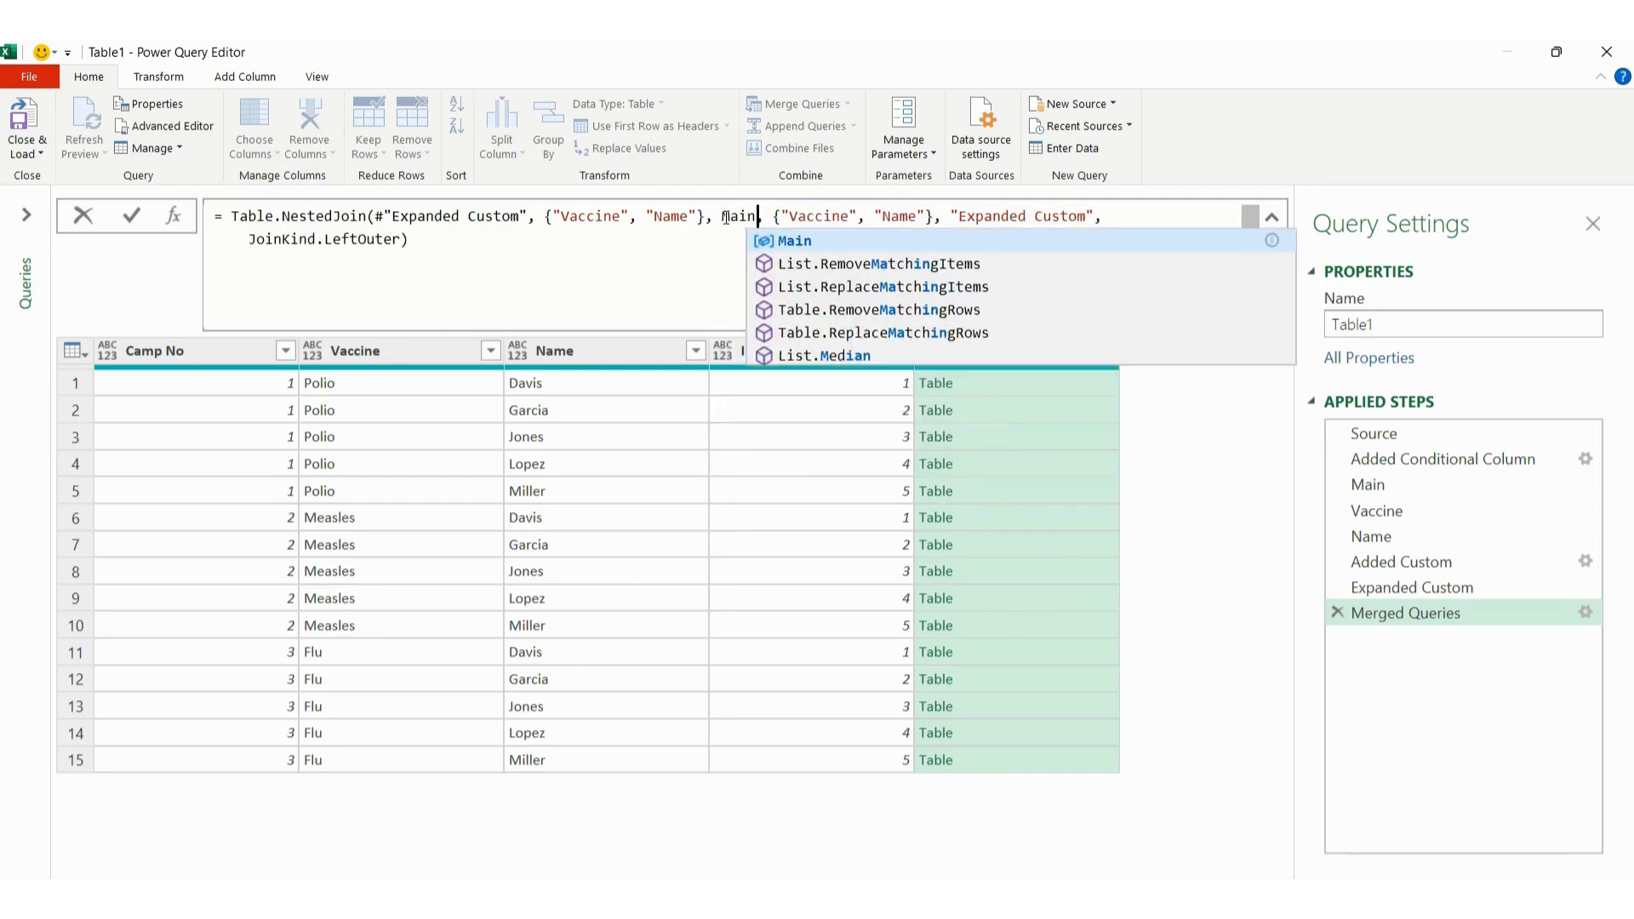
{"action": "left_click", "coordinate": [717, 264]}
{"action": "double_click", "coordinate": [889, 218]}
{"action": "left_click_drag", "start_coordinate": [891, 218], "coordinate": [888, 219]}
{"action": "type", "text": "Cus"}
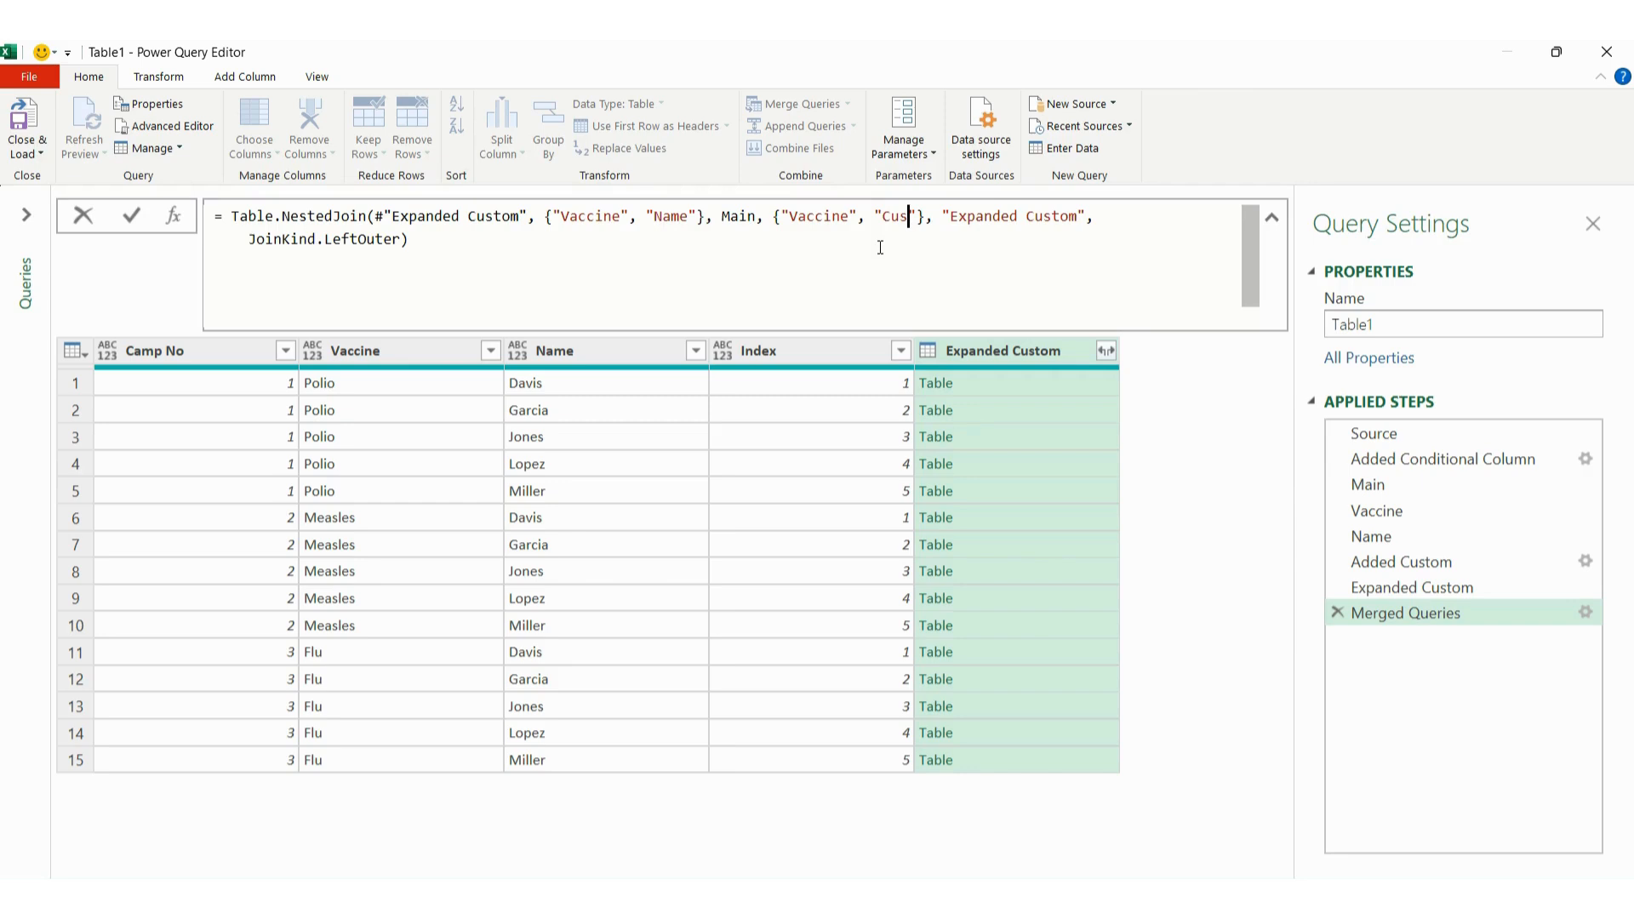
{"action": "type", "text": "tom"}
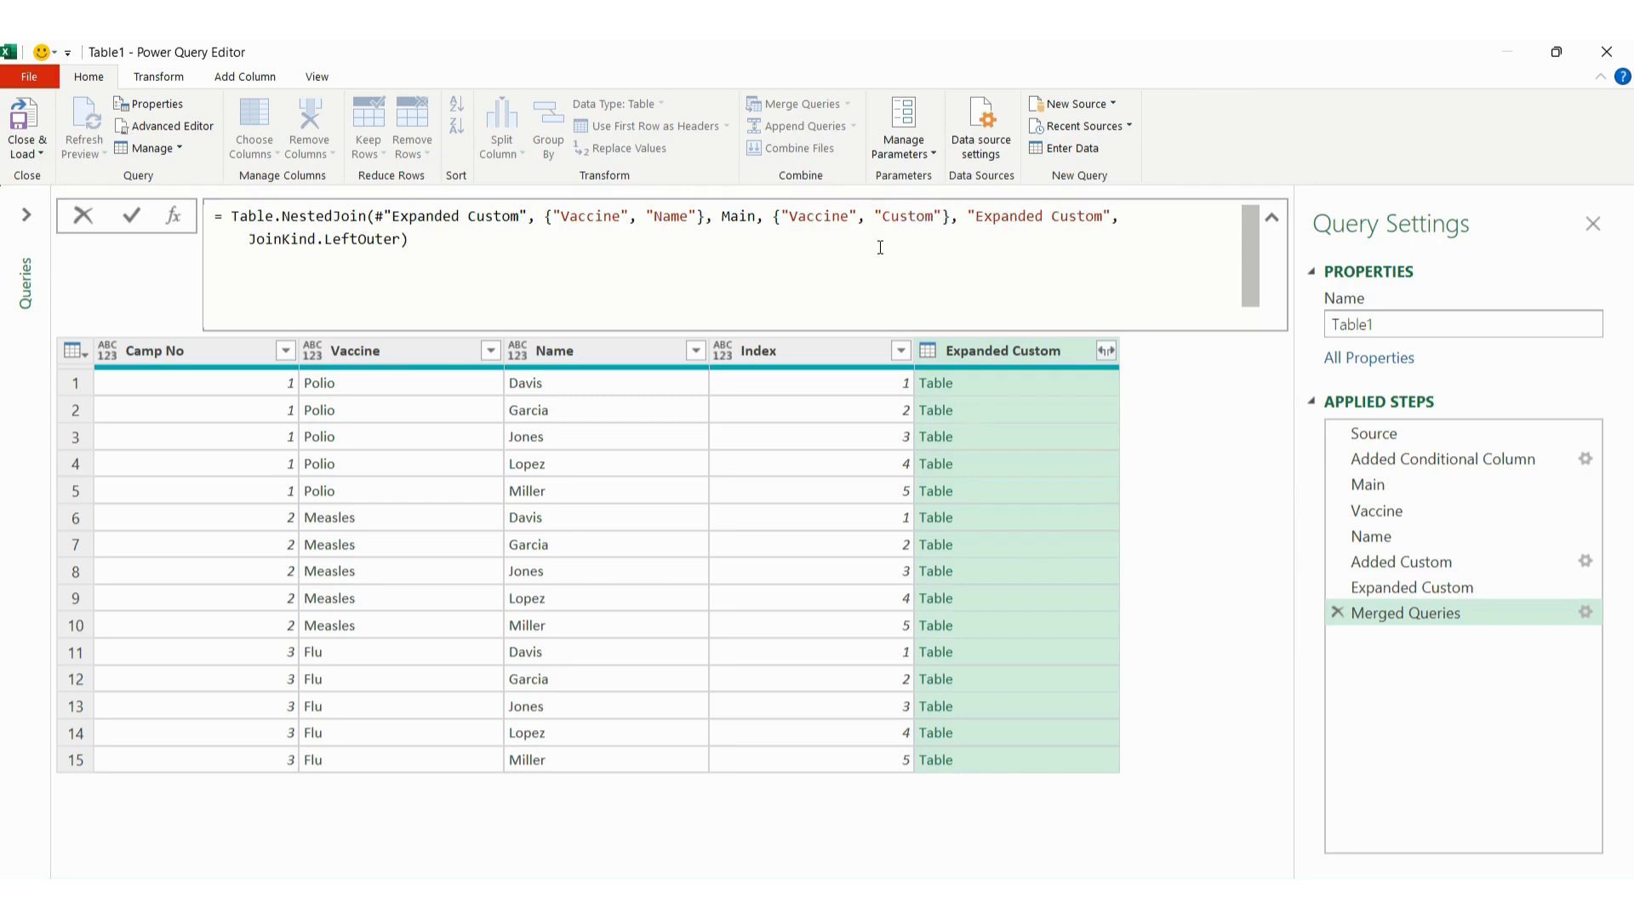
{"action": "key", "text": "ctrl+End"}
{"action": "key", "text": "Return"}
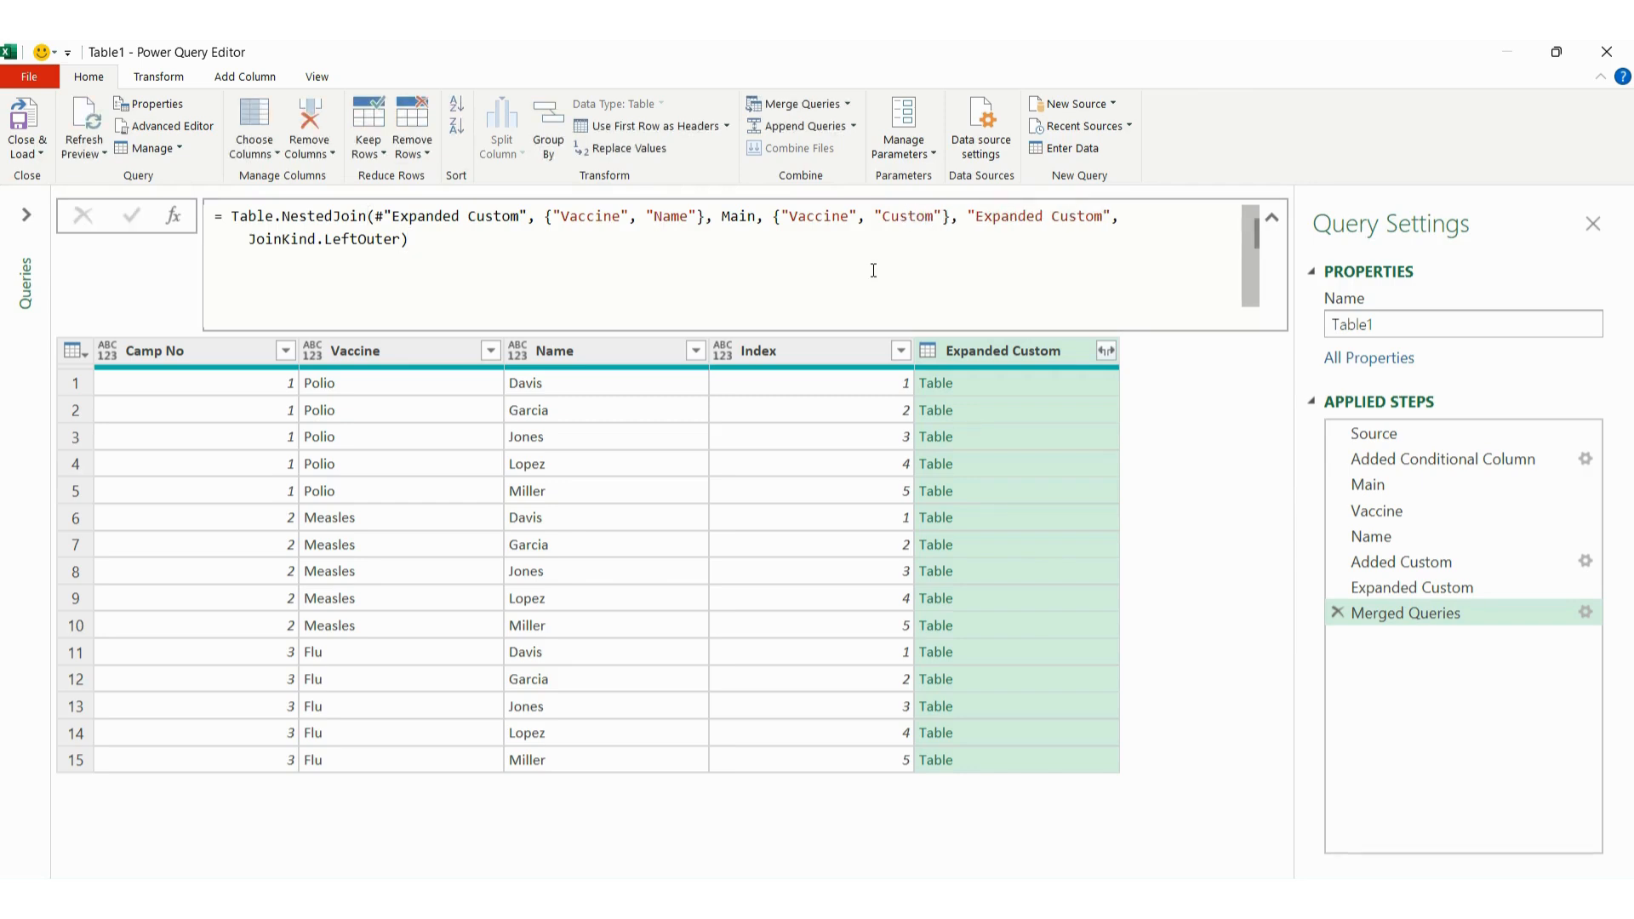
Step: Check the first nested tables in the Expanded Custom column and compare the Vaccine and Custom columns of the Main step
{"action": "left_click", "coordinate": [983, 385]}
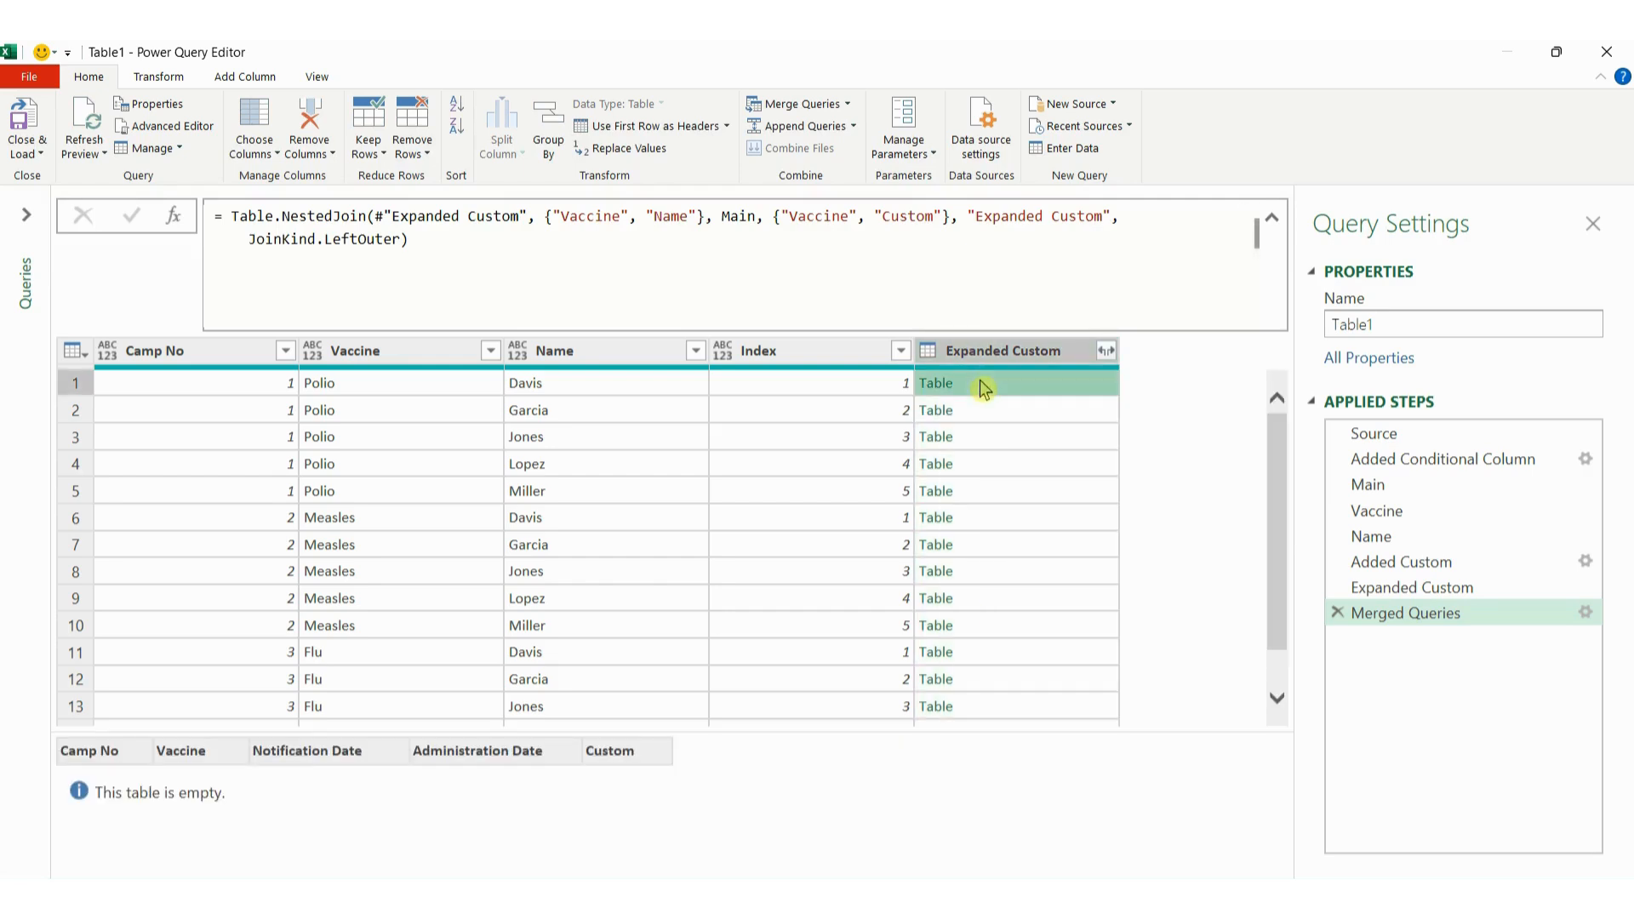
{"action": "left_click", "coordinate": [989, 412]}
{"action": "left_click", "coordinate": [1003, 437]}
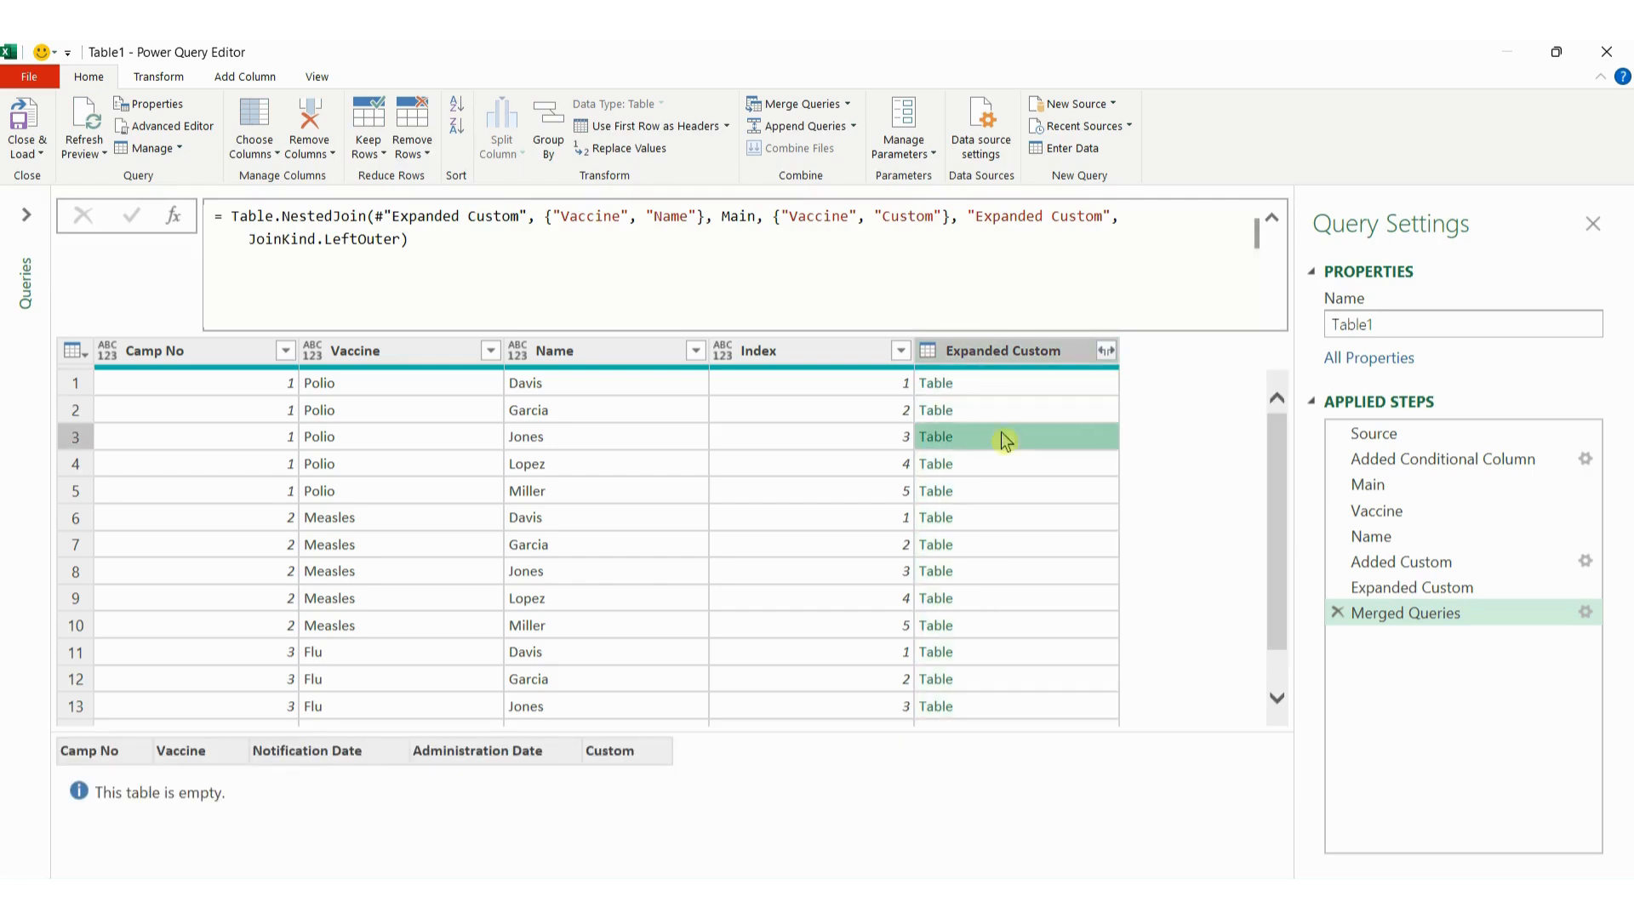
{"action": "left_click", "coordinate": [1007, 466]}
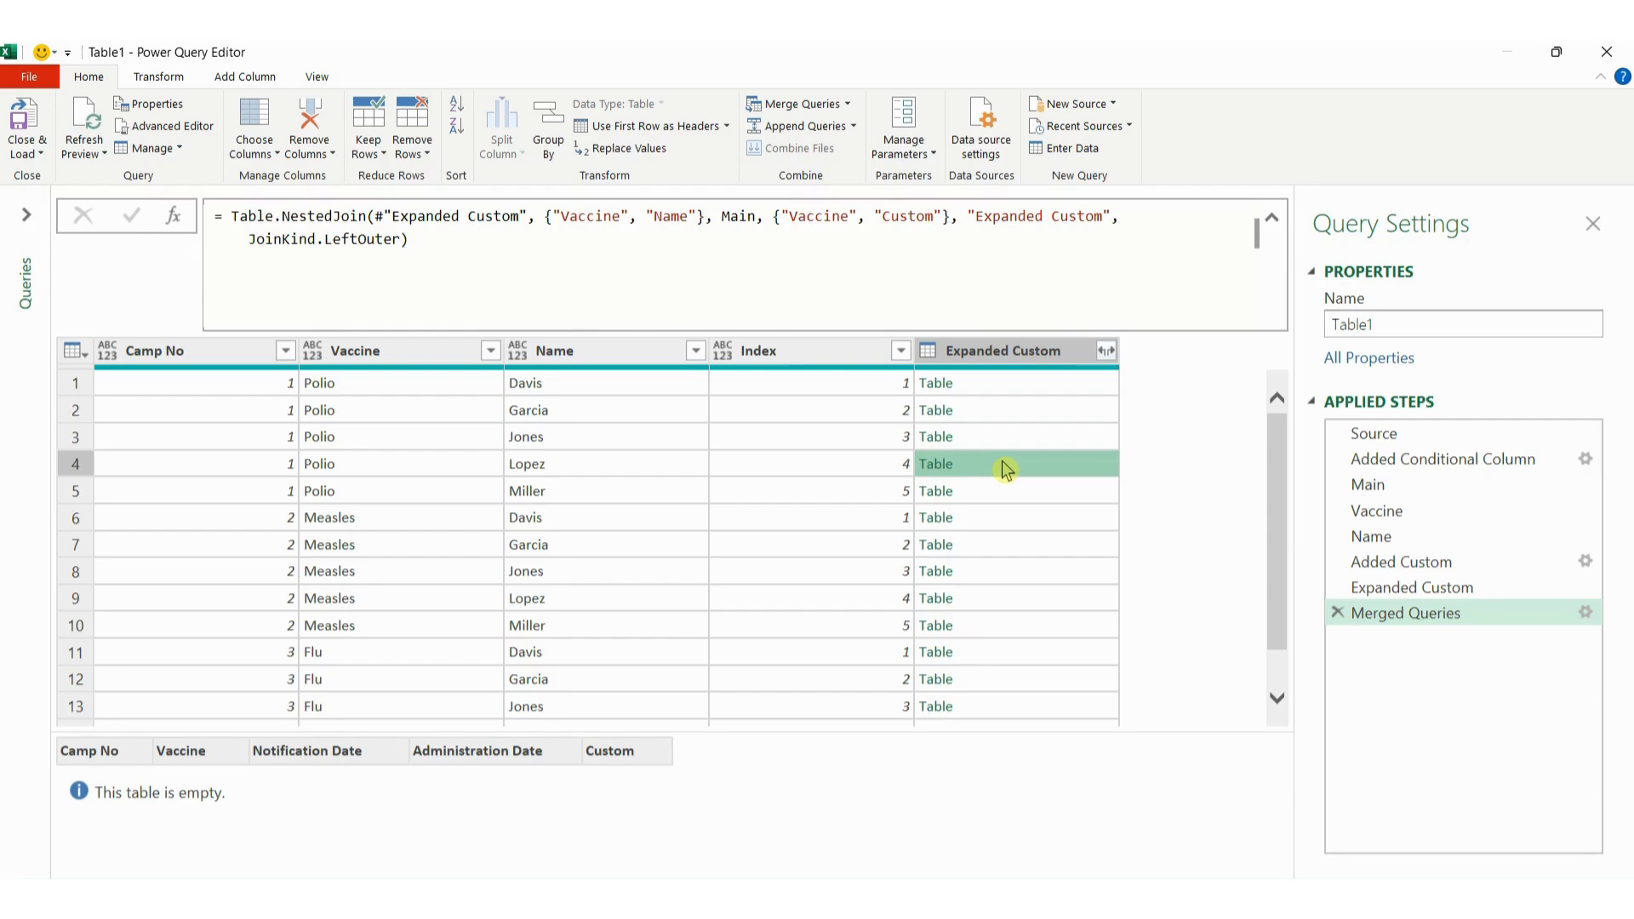
{"action": "left_click", "coordinate": [1001, 385]}
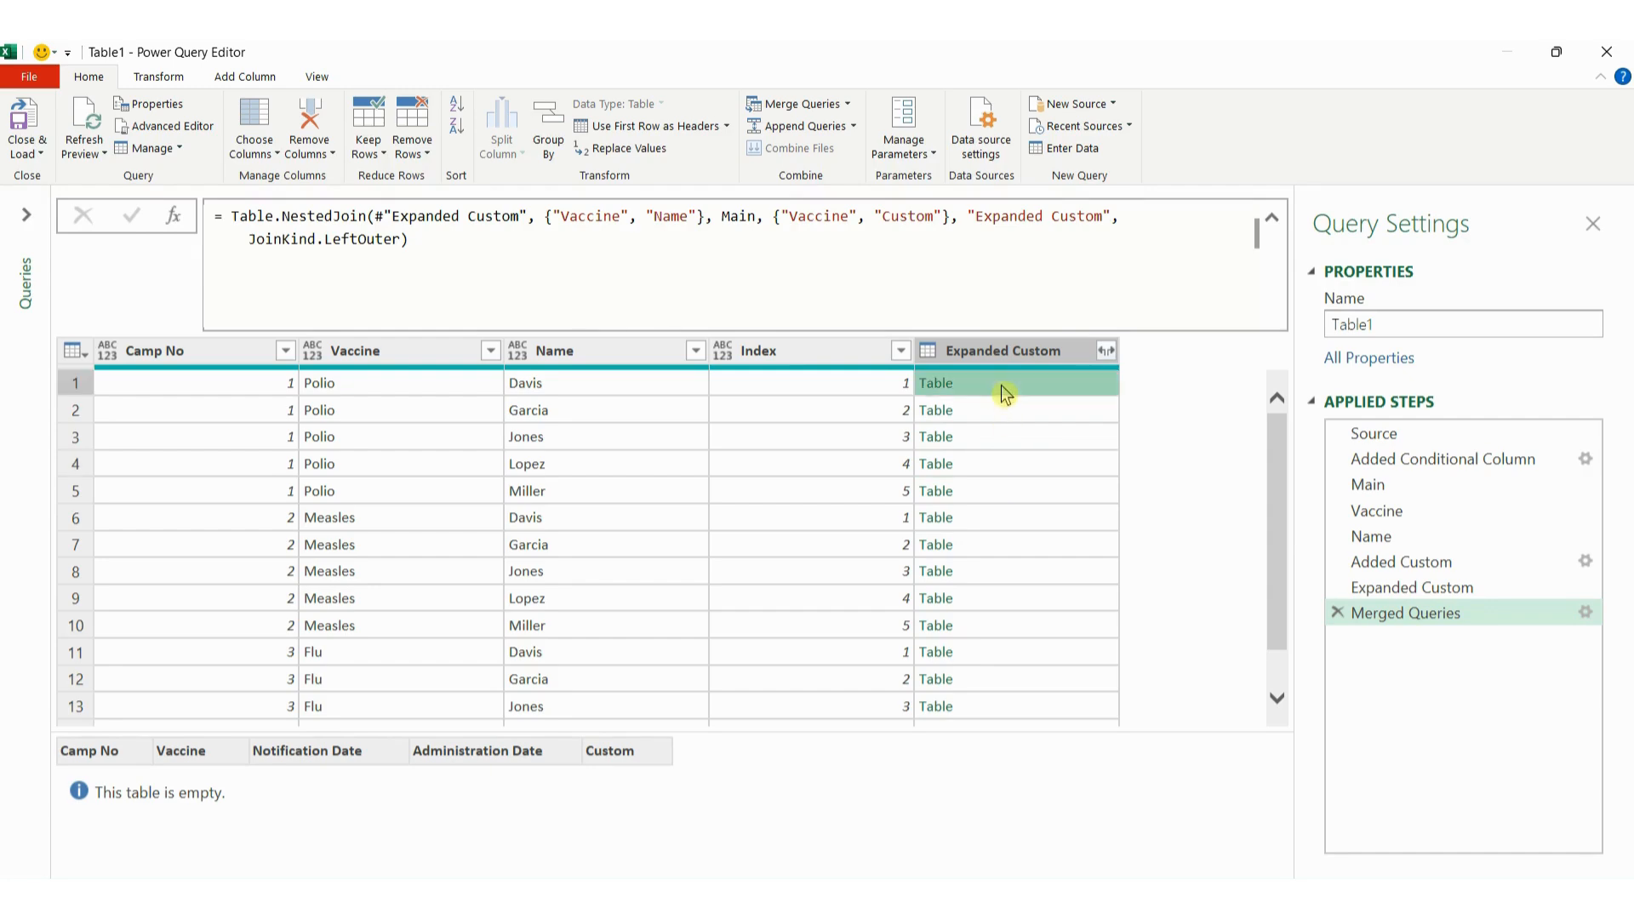
{"action": "left_click", "coordinate": [1367, 484]}
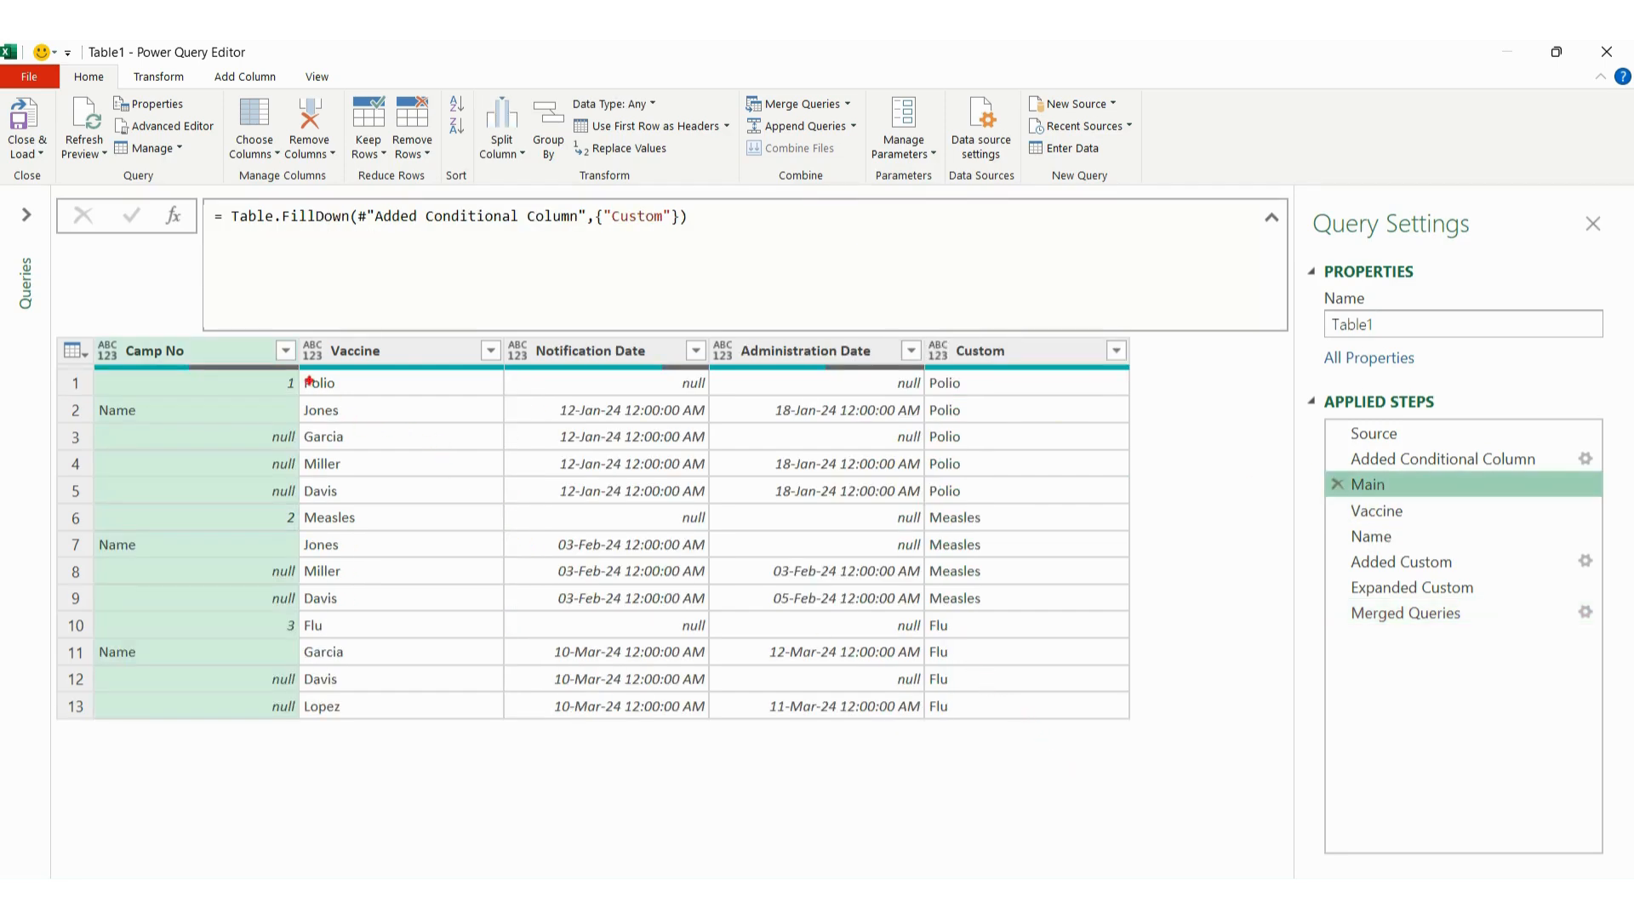
{"action": "mouse_move", "coordinate": [321, 351]}
{"action": "left_mouse_down"}
{"action": "mouse_move", "coordinate": [336, 327]}
{"action": "mouse_move", "coordinate": [389, 350]}
{"action": "mouse_move", "coordinate": [332, 361]}
{"action": "left_mouse_up"}
{"action": "mouse_move", "coordinate": [945, 353]}
{"action": "left_mouse_down"}
{"action": "mouse_move", "coordinate": [1021, 337]}
{"action": "mouse_move", "coordinate": [953, 367]}
{"action": "left_mouse_up"}
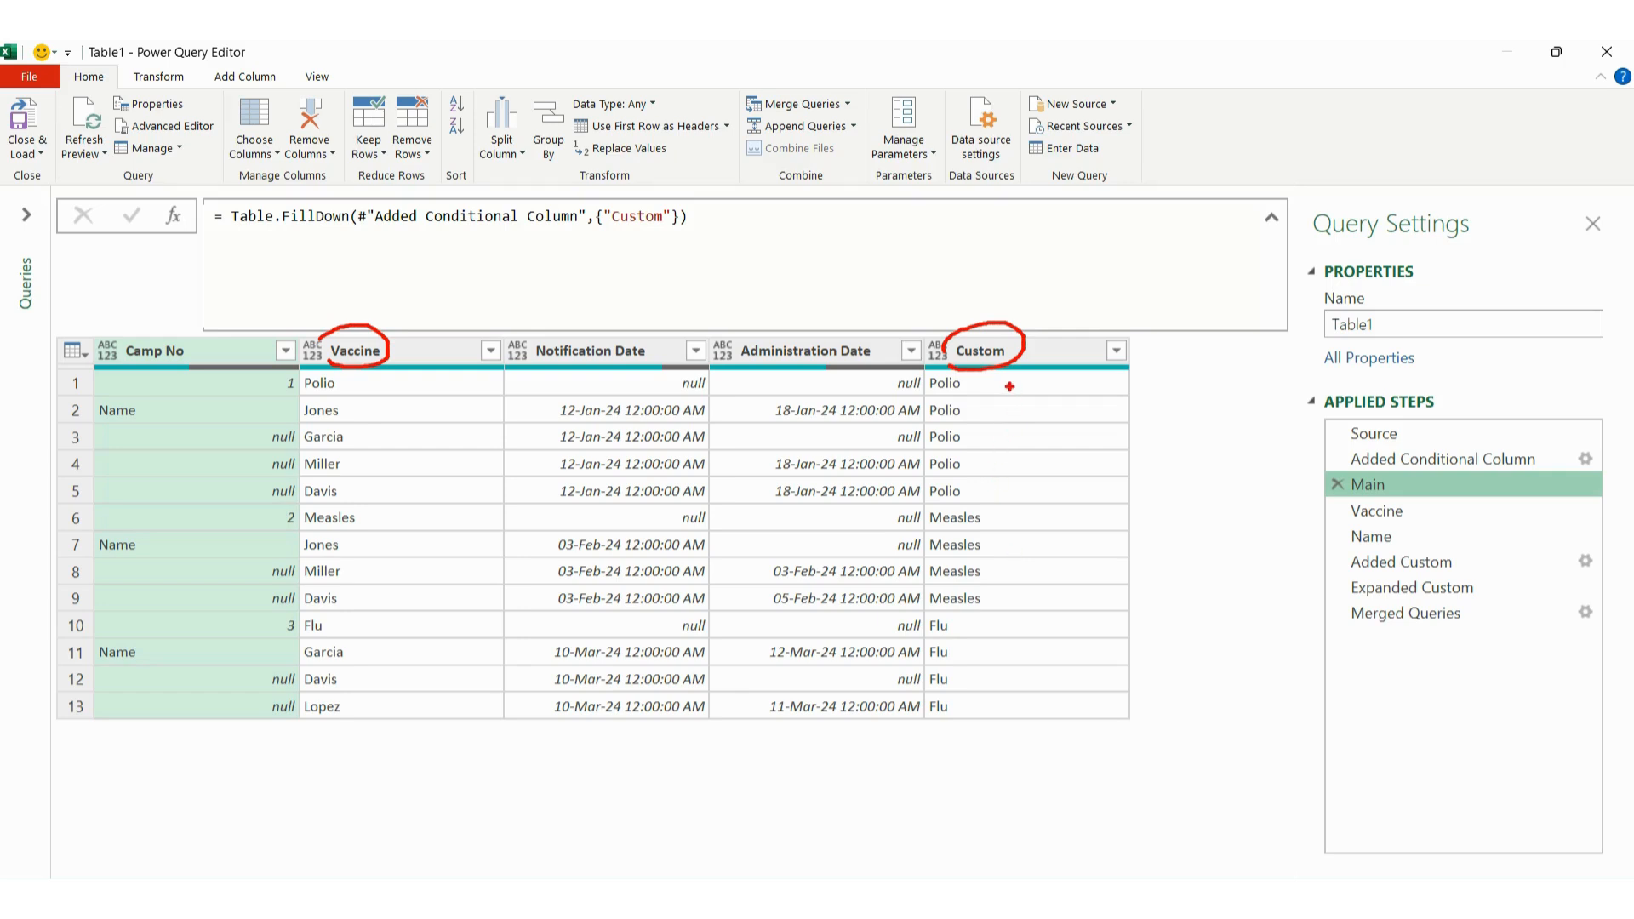
{"action": "mouse_move", "coordinate": [1013, 446]}
{"action": "left_mouse_down"}
{"action": "mouse_move", "coordinate": [1037, 443]}
{"action": "mouse_move", "coordinate": [1016, 479]}
{"action": "left_mouse_up"}
{"action": "mouse_move", "coordinate": [392, 422]}
{"action": "left_mouse_down"}
{"action": "mouse_move", "coordinate": [431, 457]}
{"action": "mouse_move", "coordinate": [419, 452]}
{"action": "left_mouse_up"}
{"action": "key", "text": "Escape"}
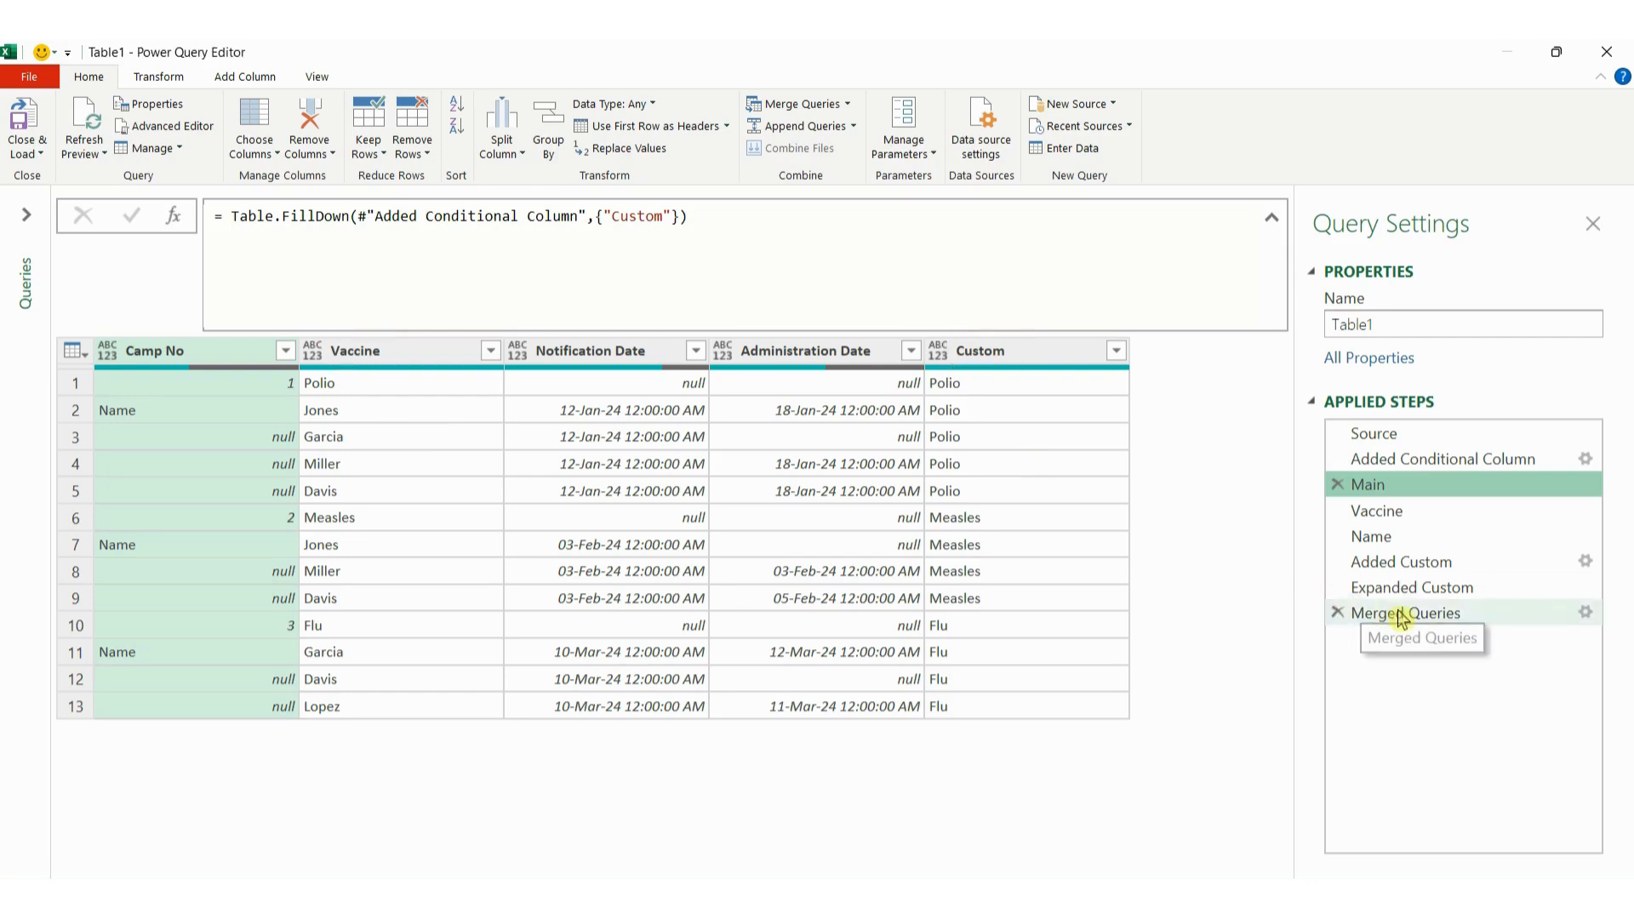
Step: Reorder the Main key columns in the Merged Queries formula to {"Custom","Vaccine"}
{"action": "left_click", "coordinate": [1362, 613]}
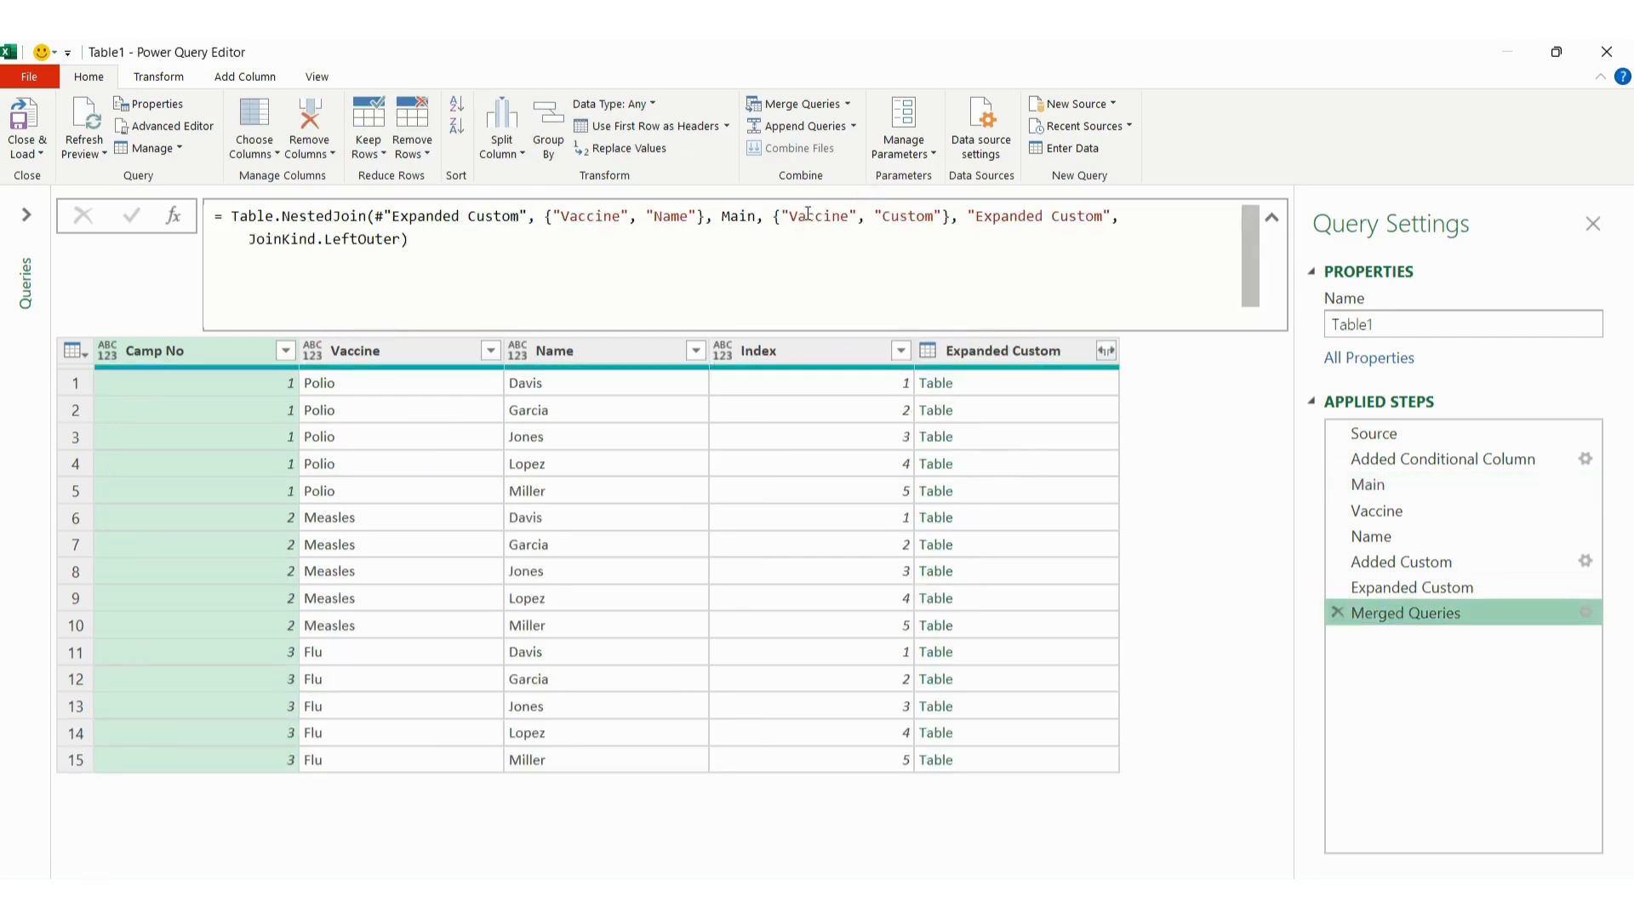
{"action": "left_click_drag", "start_coordinate": [780, 217], "coordinate": [865, 219]}
{"action": "right_click", "coordinate": [850, 219]}
{"action": "left_click", "coordinate": [861, 233]}
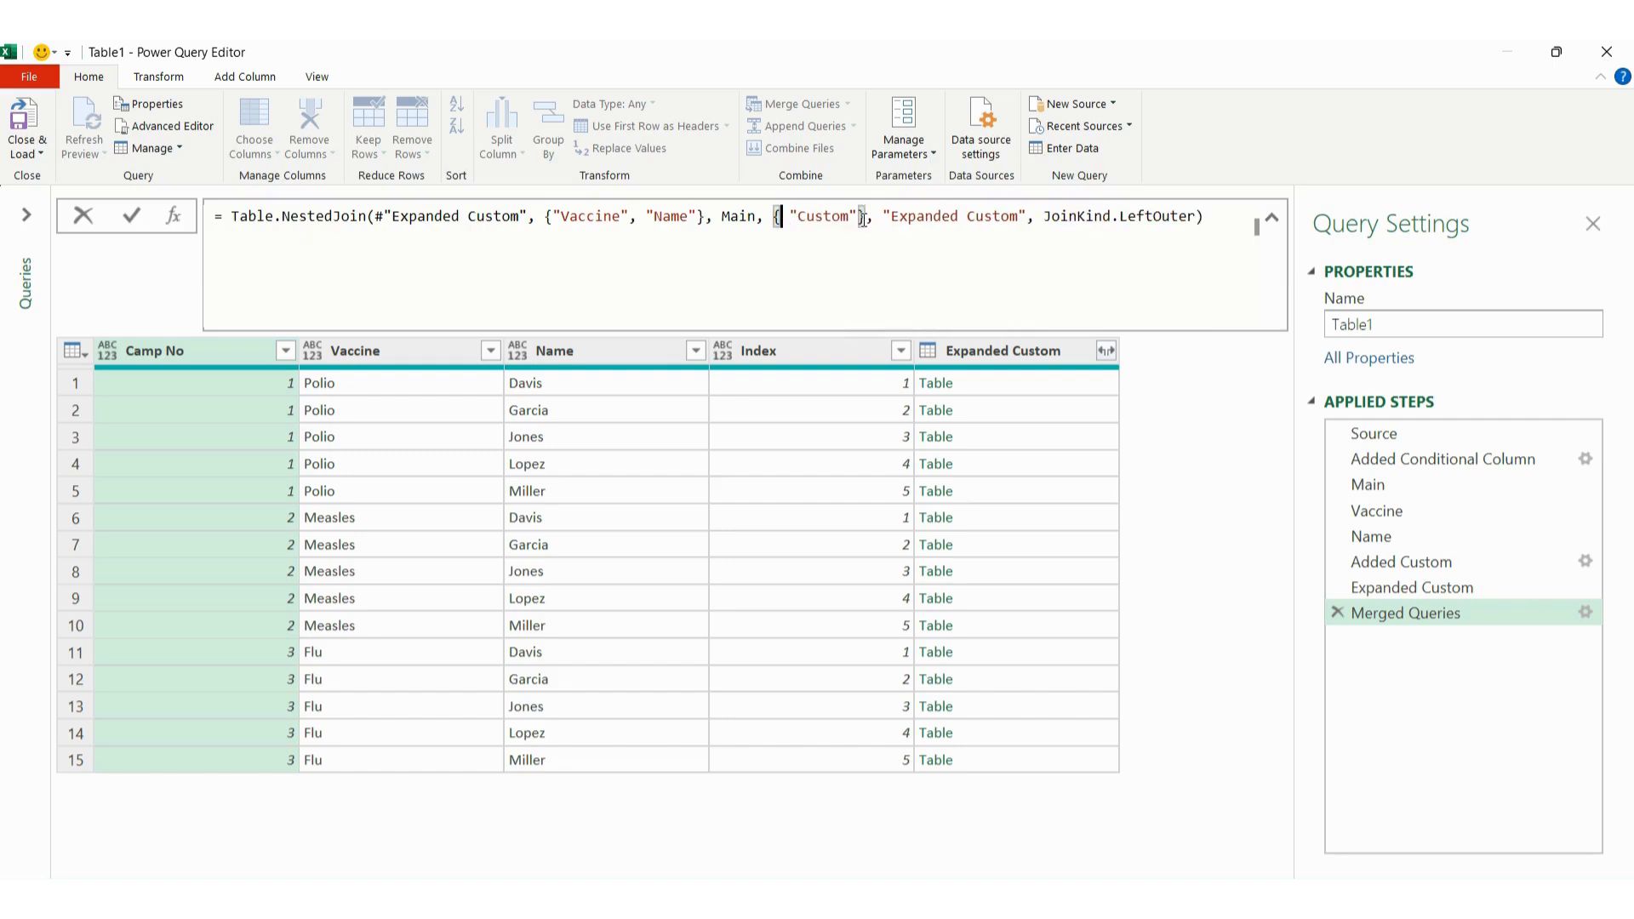
{"action": "left_click", "coordinate": [860, 217]}
{"action": "type", "text": ","}
{"action": "key", "text": "ctrl+v"}
{"action": "key", "text": "BackSpace"}
{"action": "left_click", "coordinate": [868, 216]}
{"action": "left_click", "coordinate": [792, 216]}
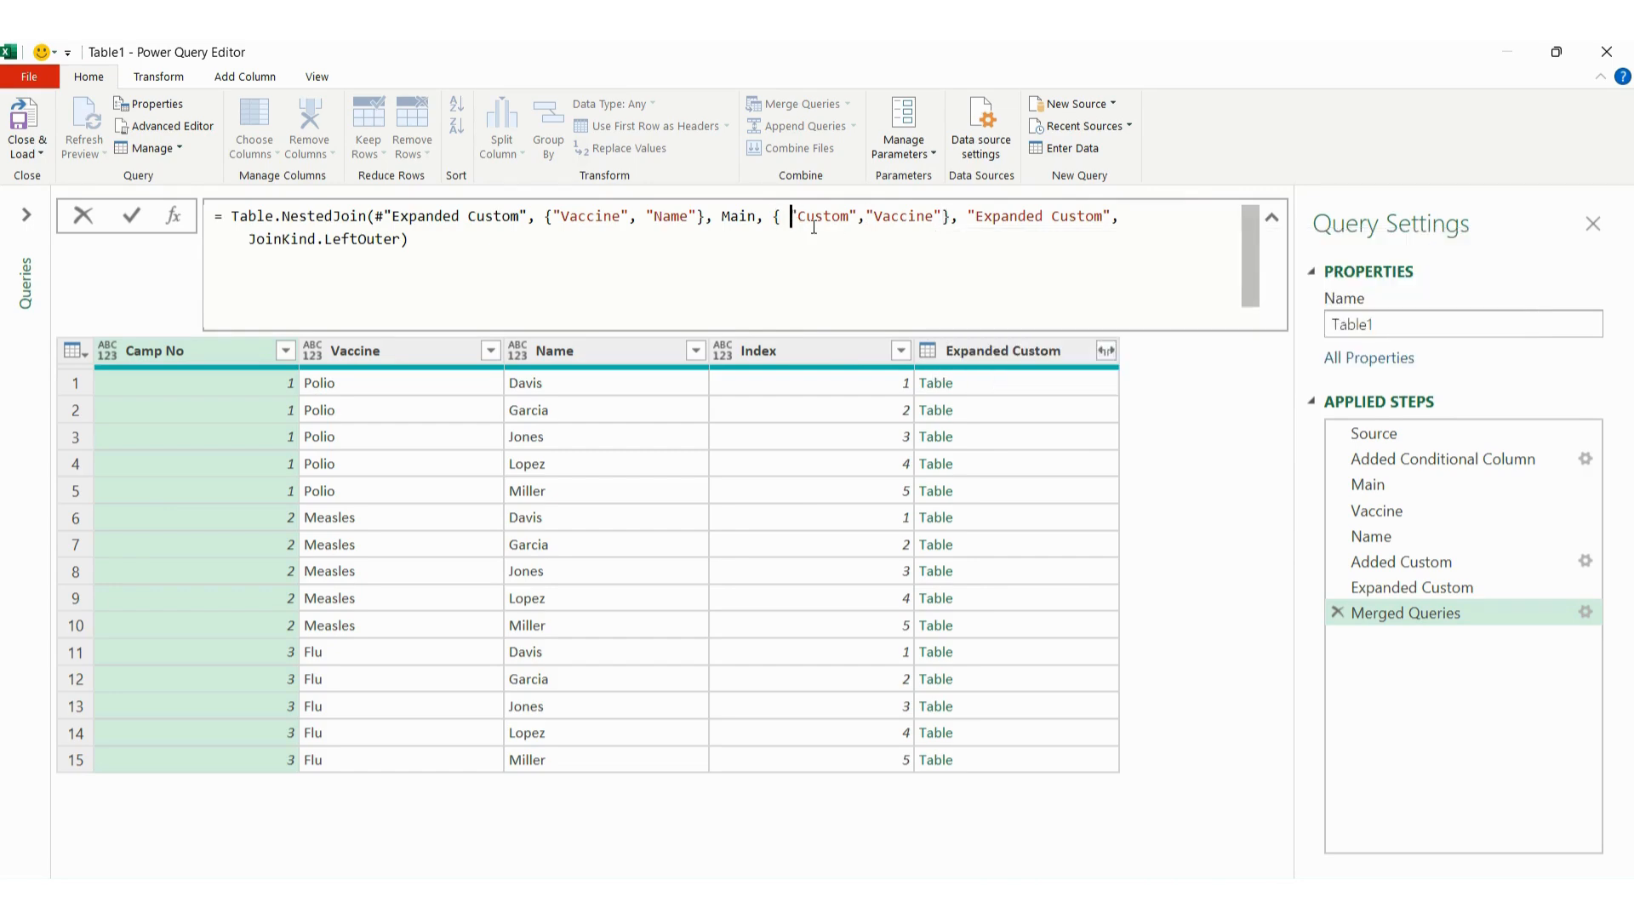
{"action": "key", "text": "BackSpace"}
{"action": "left_click", "coordinate": [839, 266]}
{"action": "key", "text": "Return"}
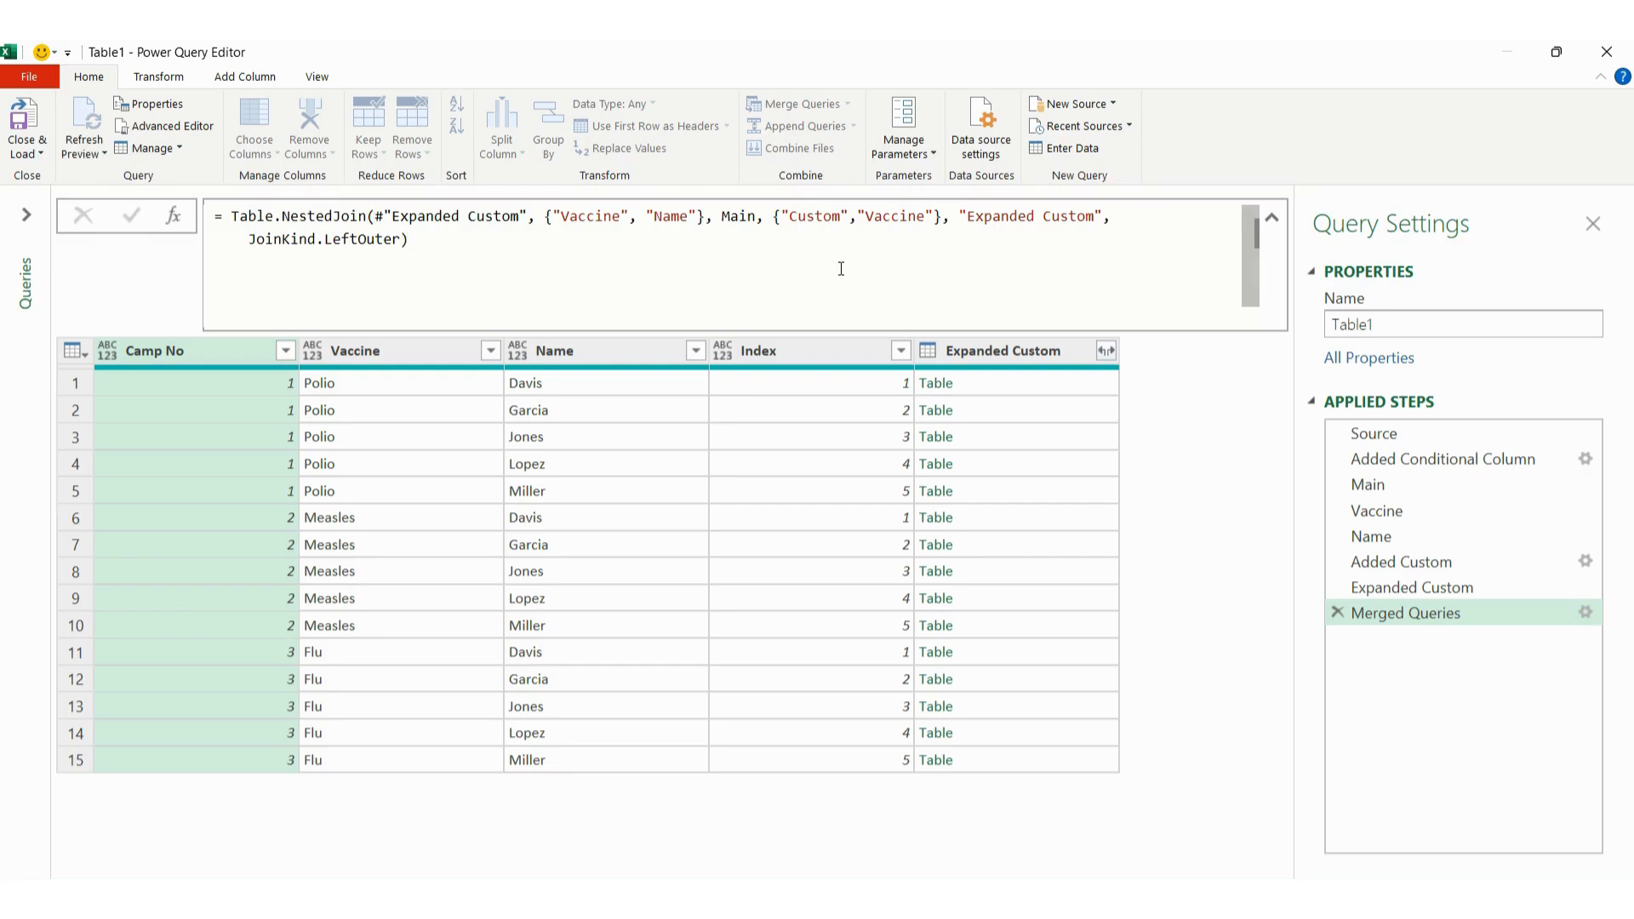
Step: Preview the nested tables in the first three Expanded Custom rows, examining their Notification Date and Administration Date fields
{"action": "left_click", "coordinate": [1026, 385]}
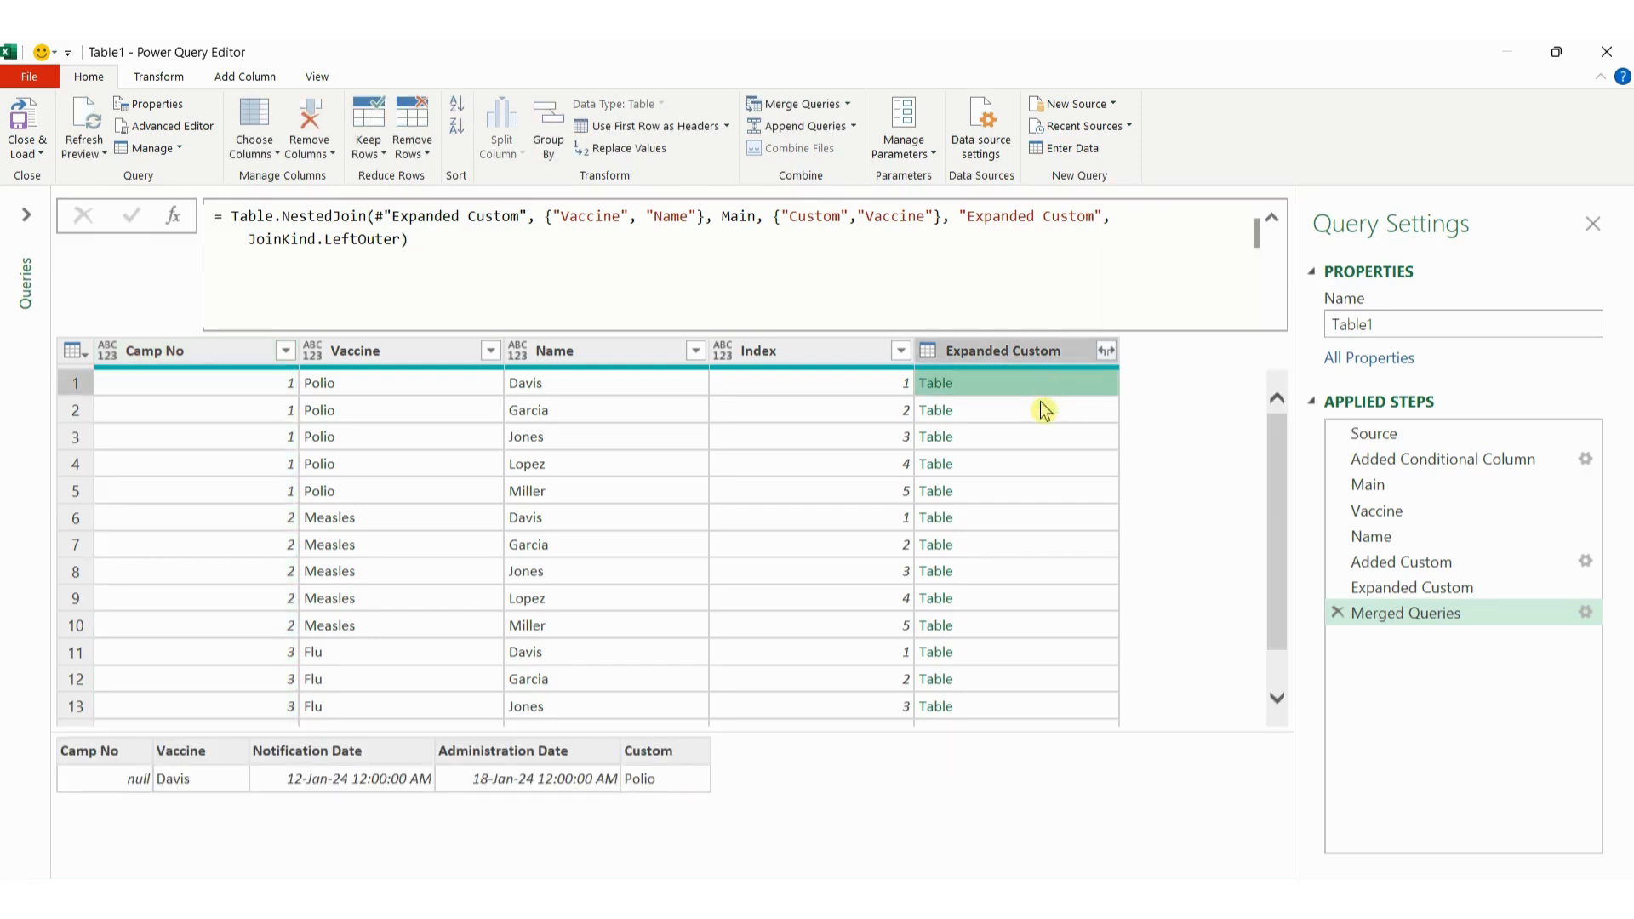
{"action": "left_click", "coordinate": [1041, 406]}
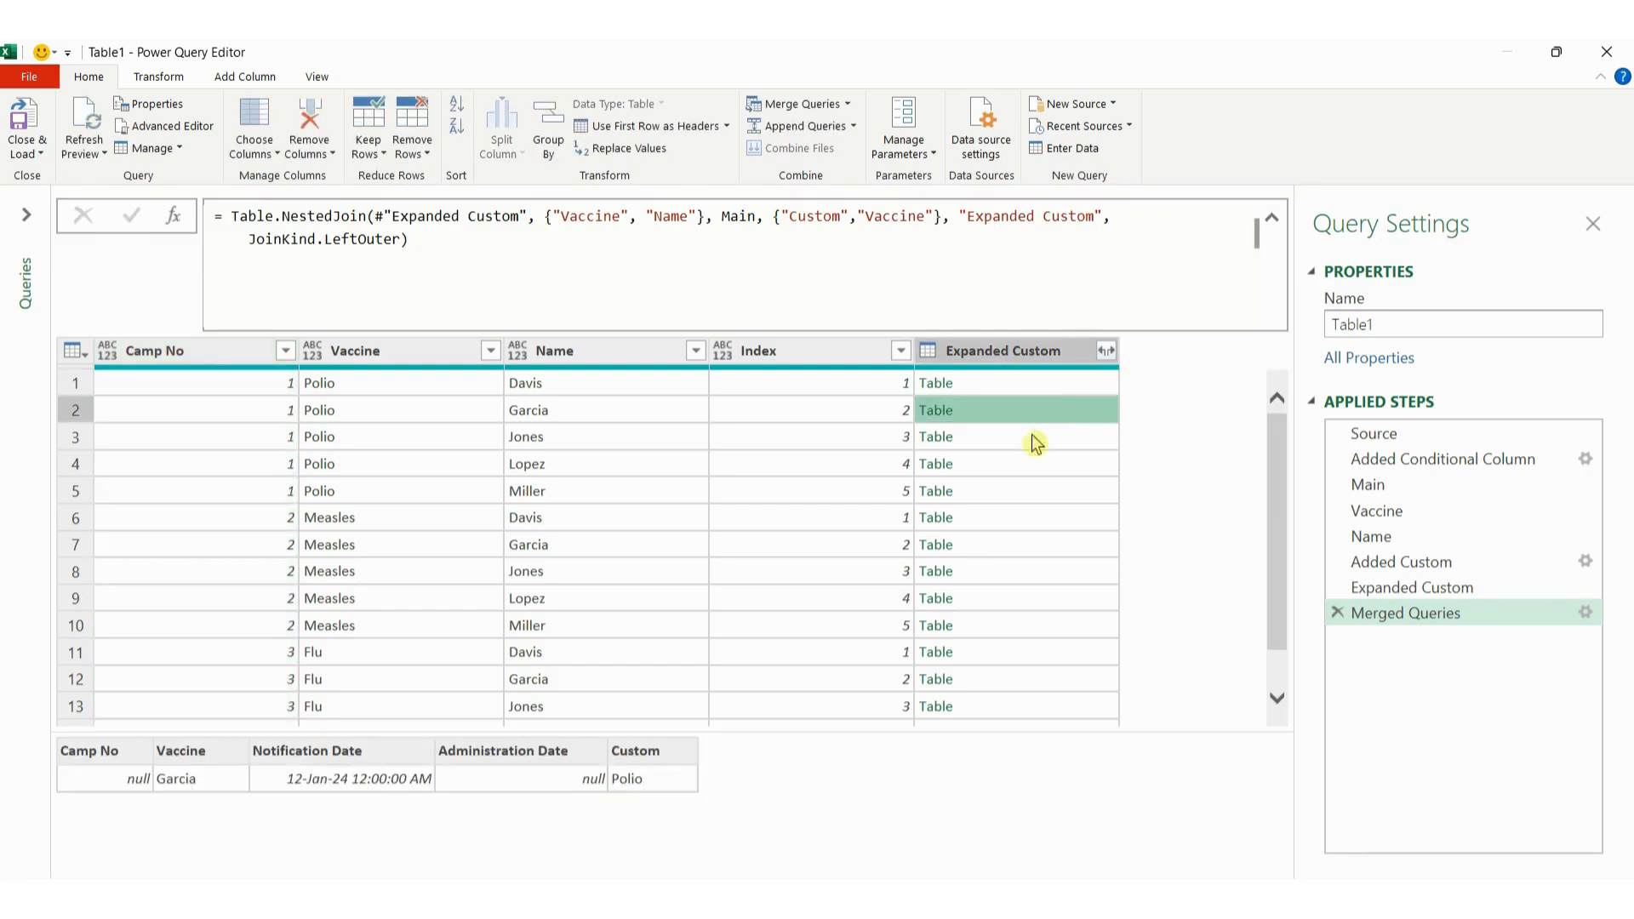
{"action": "left_click", "coordinate": [1032, 436]}
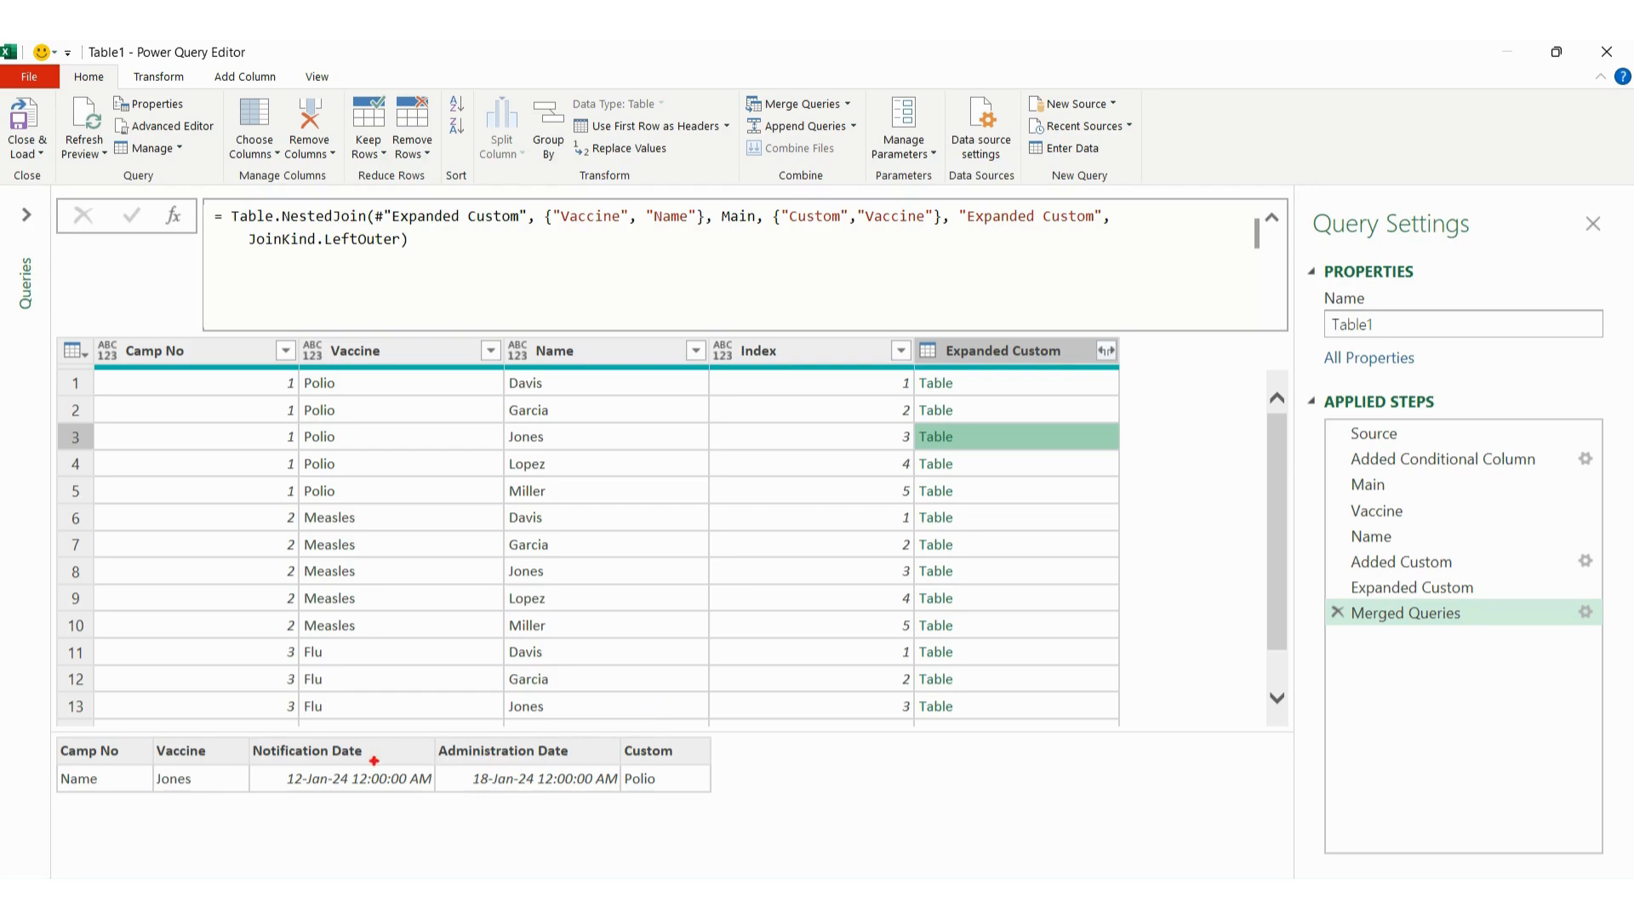
{"action": "left_click_drag", "start_coordinate": [245, 741], "coordinate": [630, 801]}
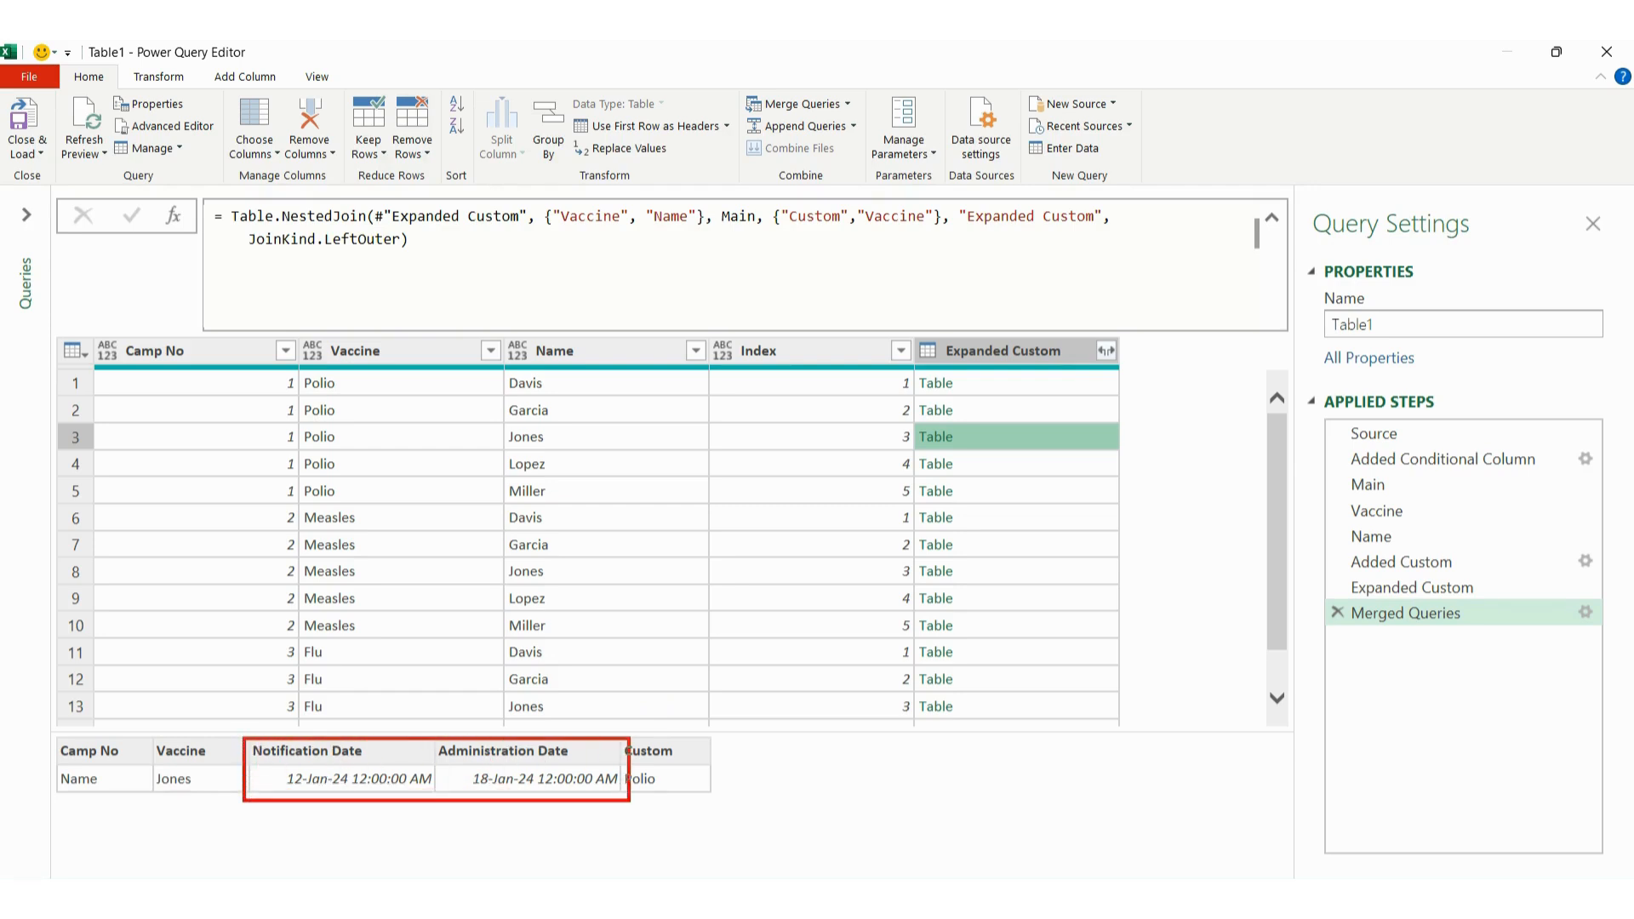
{"action": "key", "text": "Escape"}
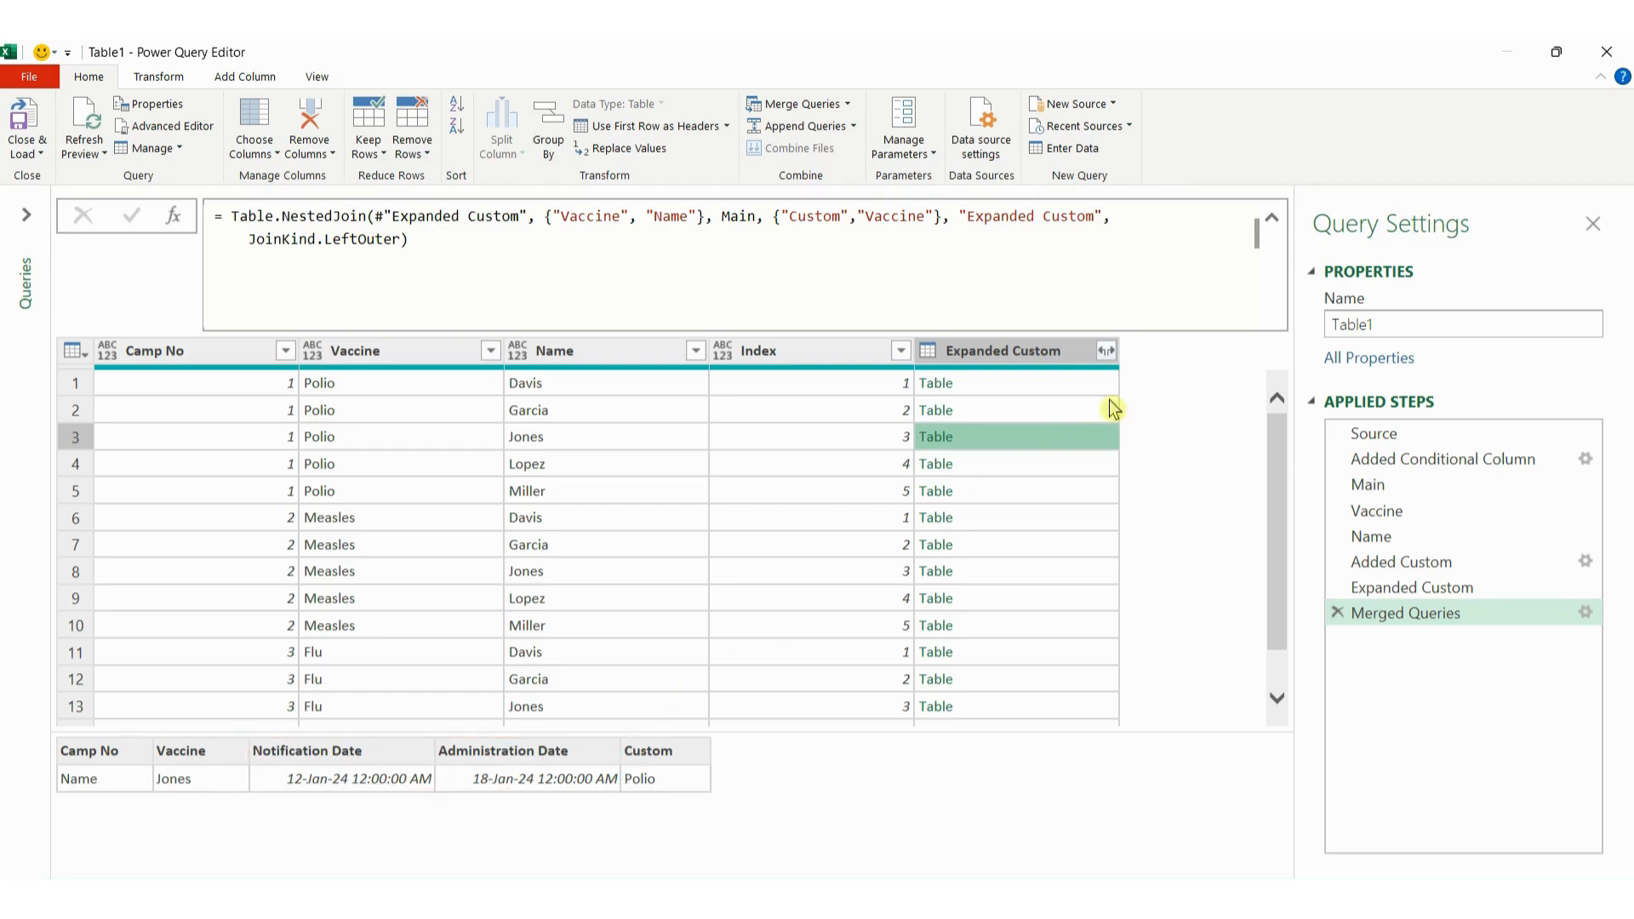
Step: Expand the Expanded Custom column into only Notification Date and Administration Date, without a column name prefix
{"action": "left_click", "coordinate": [1111, 361]}
{"action": "left_click", "coordinate": [782, 457]}
{"action": "left_click", "coordinate": [787, 531]}
{"action": "left_click", "coordinate": [788, 558]}
{"action": "left_click", "coordinate": [962, 673]}
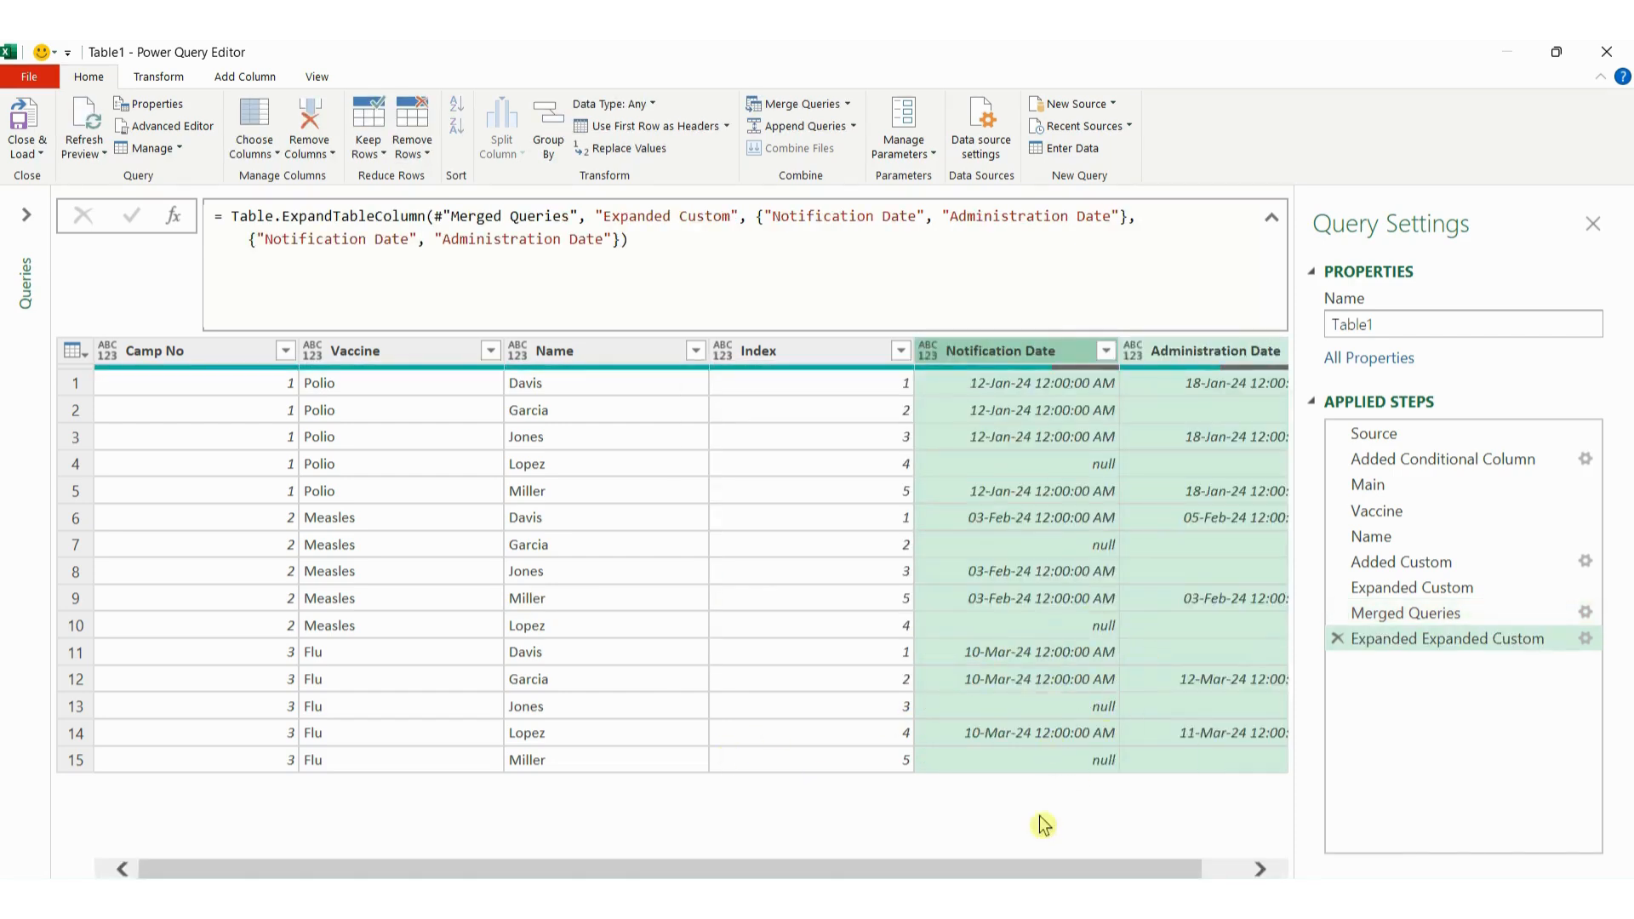
{"action": "left_click_drag", "start_coordinate": [830, 868], "coordinate": [1033, 871]}
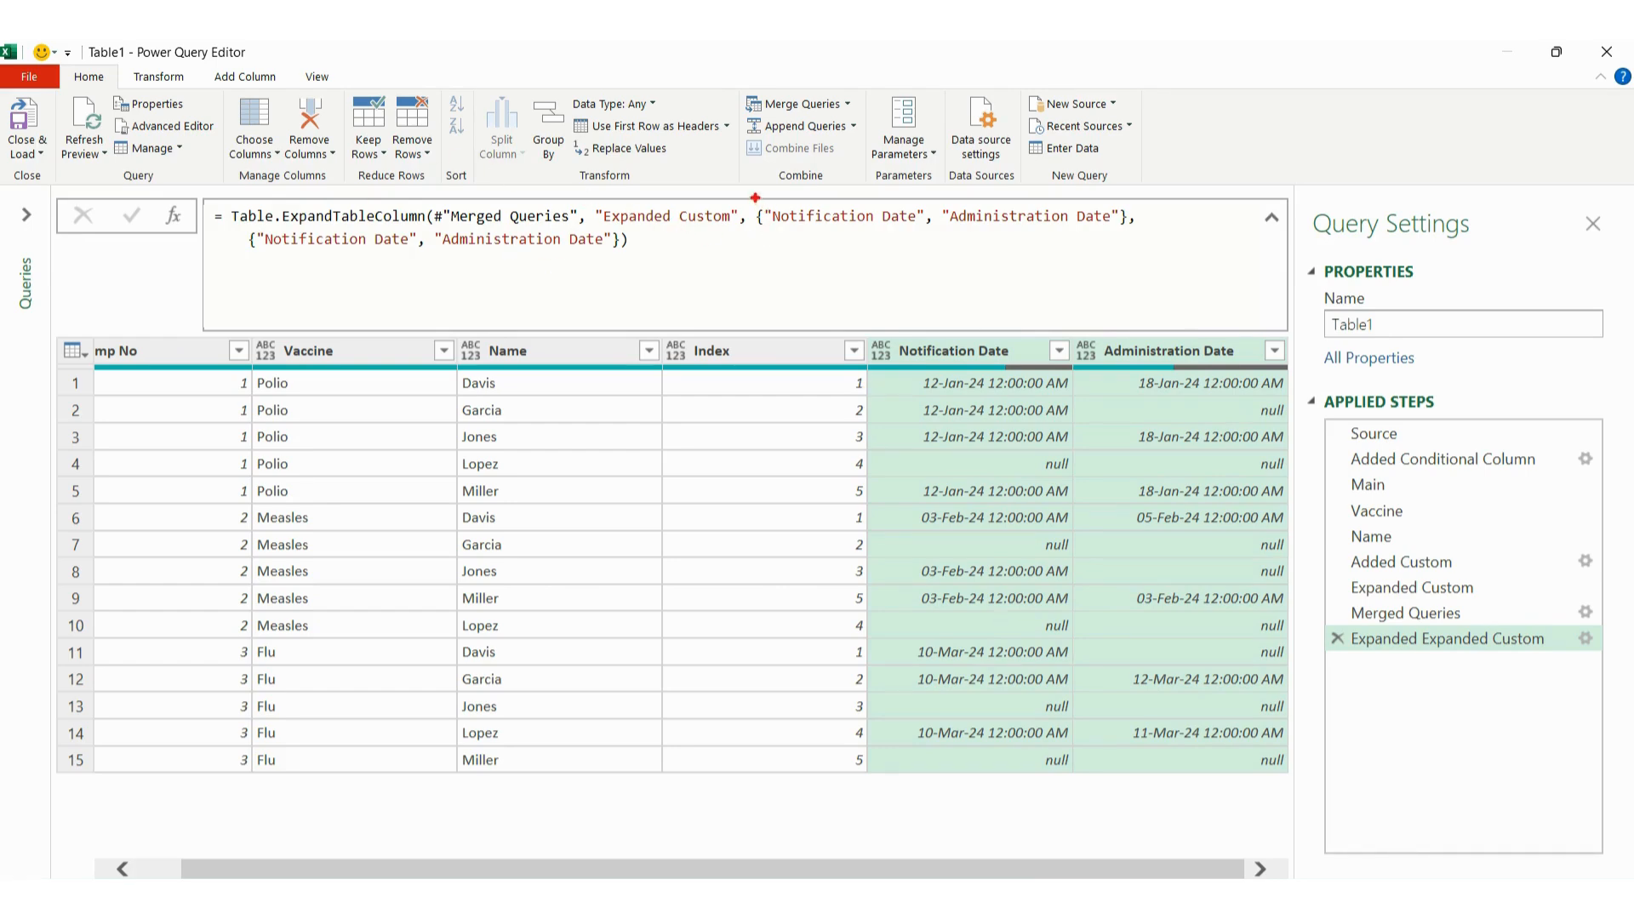
Step: Remove the redundant second list of column names from the Table.ExpandTableColumn formula
{"action": "mouse_move", "coordinate": [759, 202]}
{"action": "left_mouse_down"}
{"action": "mouse_move", "coordinate": [937, 232]}
{"action": "mouse_move", "coordinate": [1132, 232]}
{"action": "left_mouse_up"}
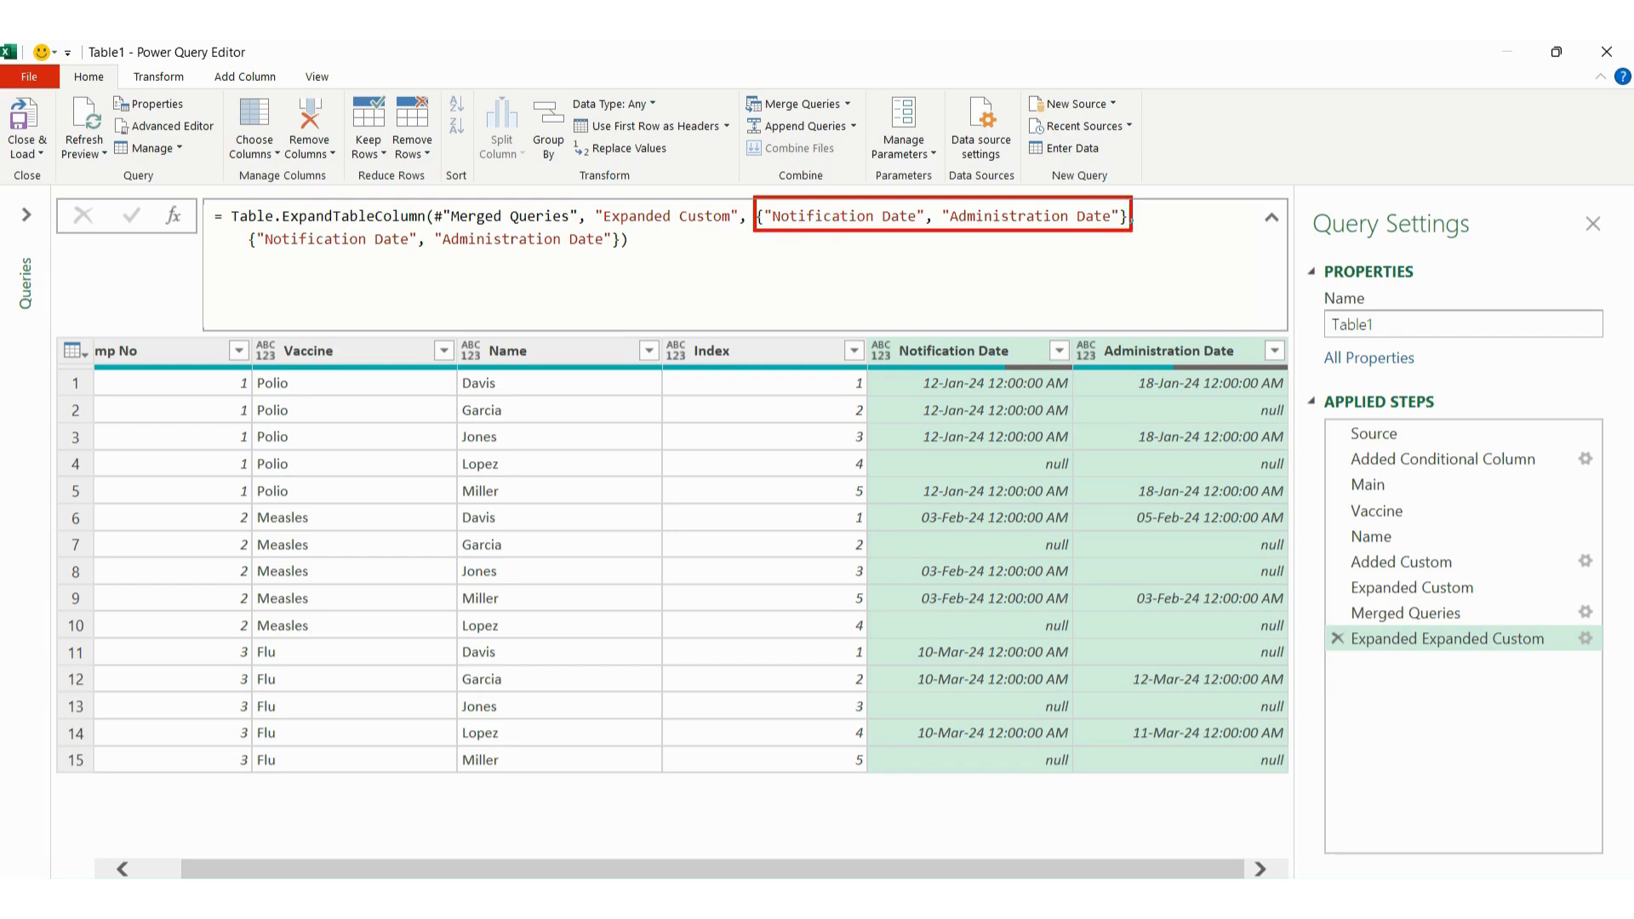
{"action": "mouse_move", "coordinate": [242, 228]}
{"action": "left_mouse_down"}
{"action": "mouse_move", "coordinate": [252, 252]}
{"action": "mouse_move", "coordinate": [642, 269]}
{"action": "left_mouse_up"}
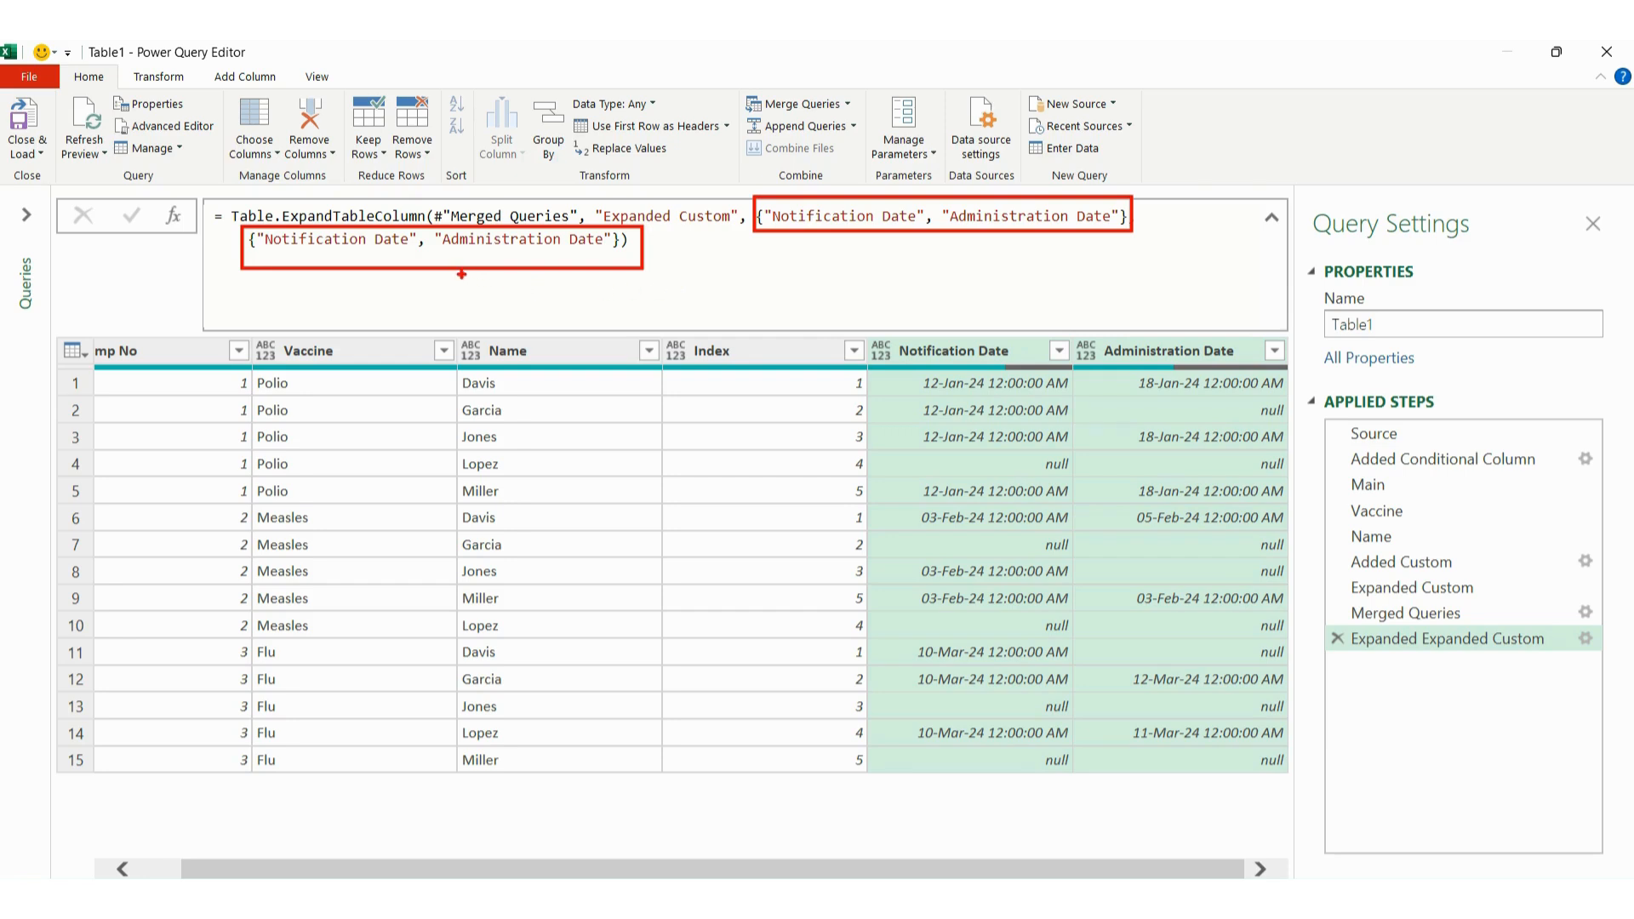
{"action": "mouse_move", "coordinate": [441, 249]}
{"action": "left_mouse_down"}
{"action": "mouse_move", "coordinate": [468, 284]}
{"action": "mouse_move", "coordinate": [435, 281]}
{"action": "left_mouse_up"}
{"action": "key", "text": "Escape"}
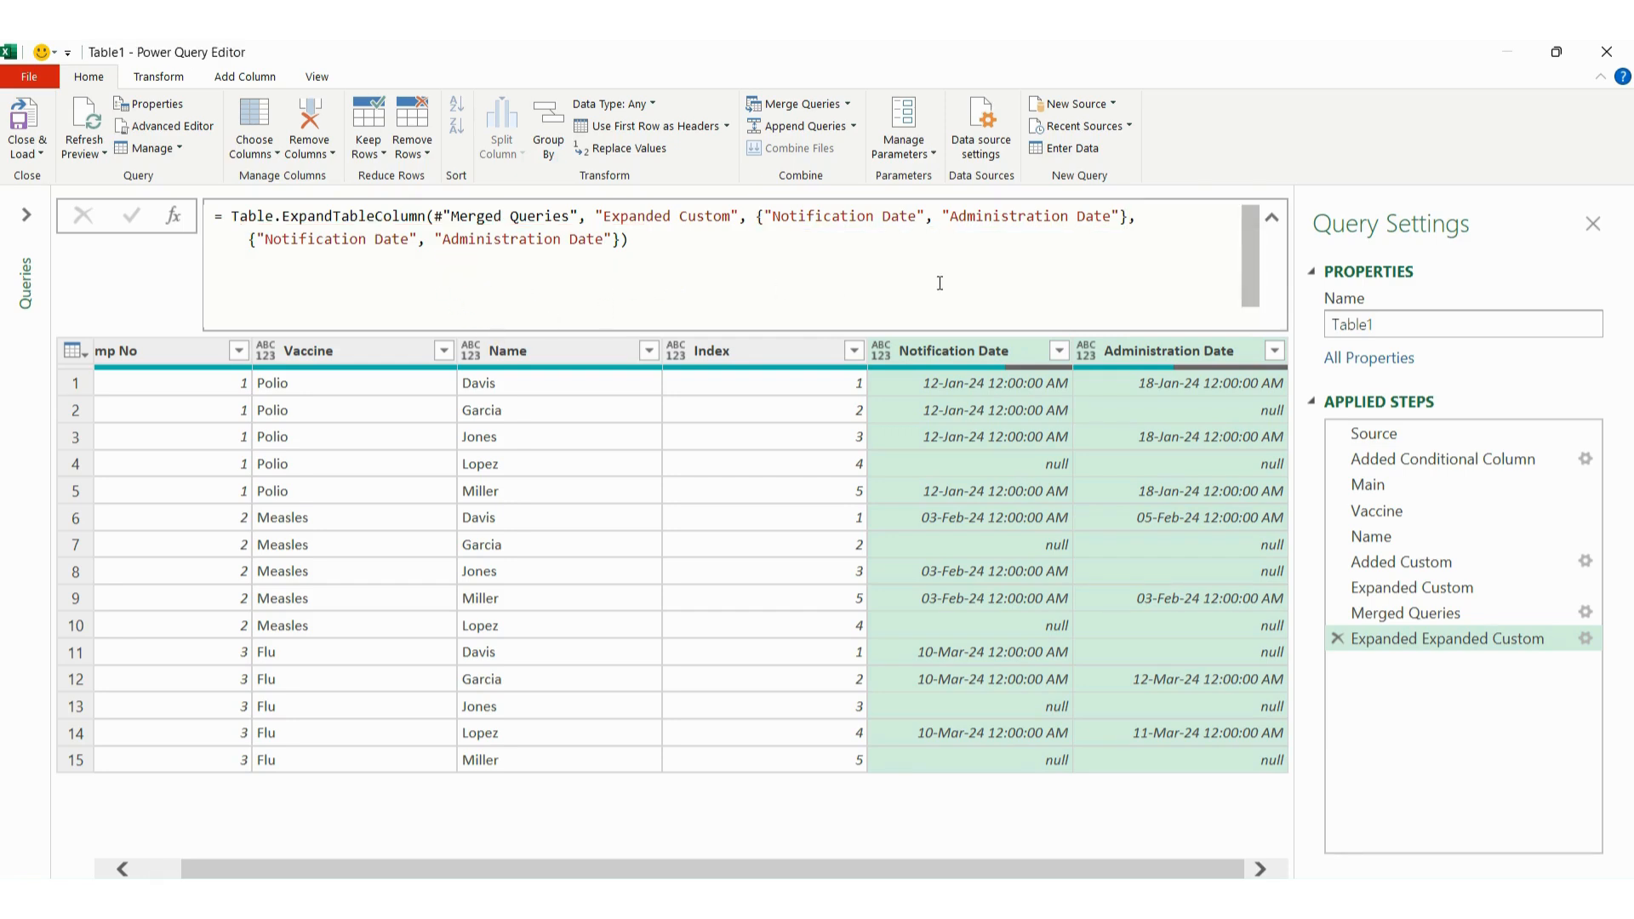
{"action": "left_click_drag", "start_coordinate": [1132, 219], "coordinate": [1085, 259]}
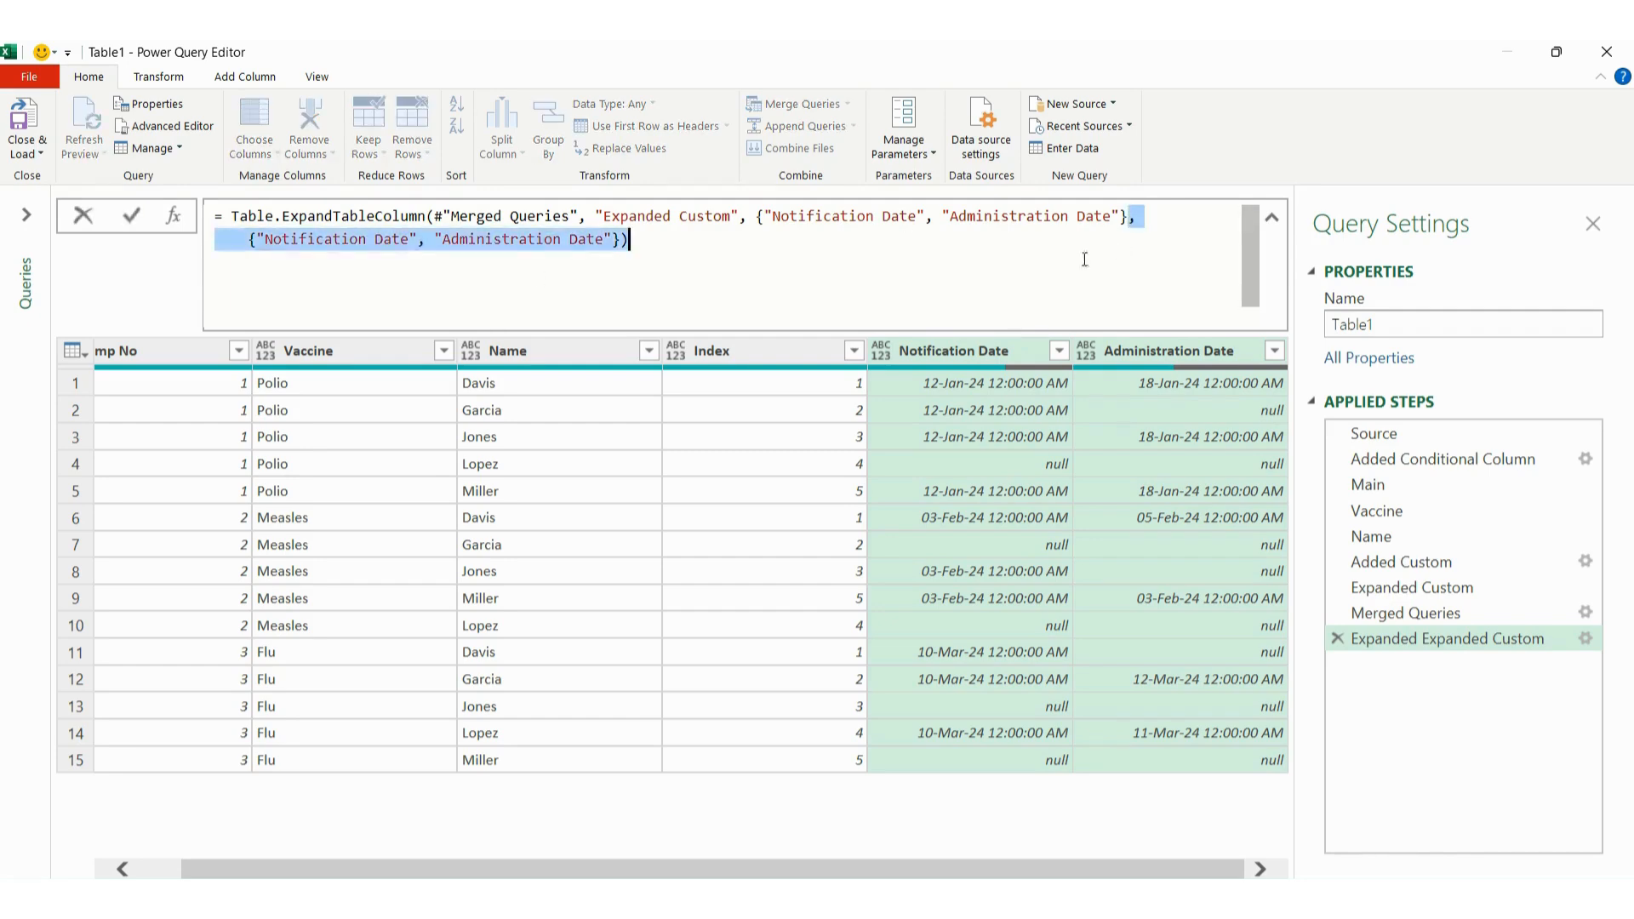
{"action": "left_click_drag", "start_coordinate": [589, 258], "coordinate": [619, 243]}
{"action": "key", "text": "Delete"}
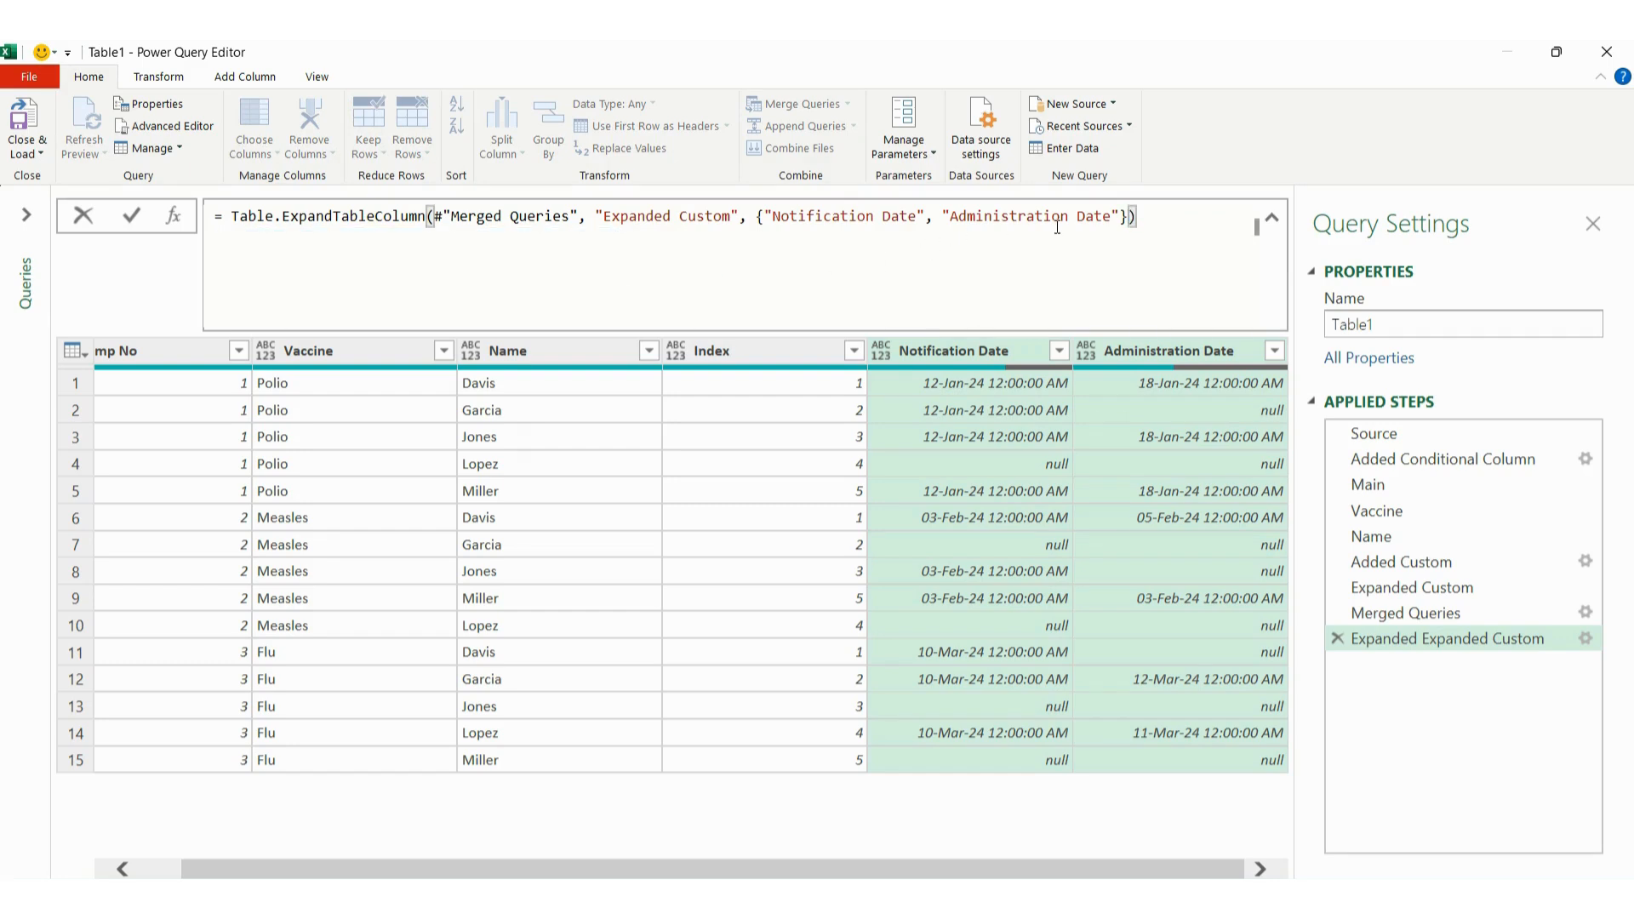
{"action": "key", "text": "Return"}
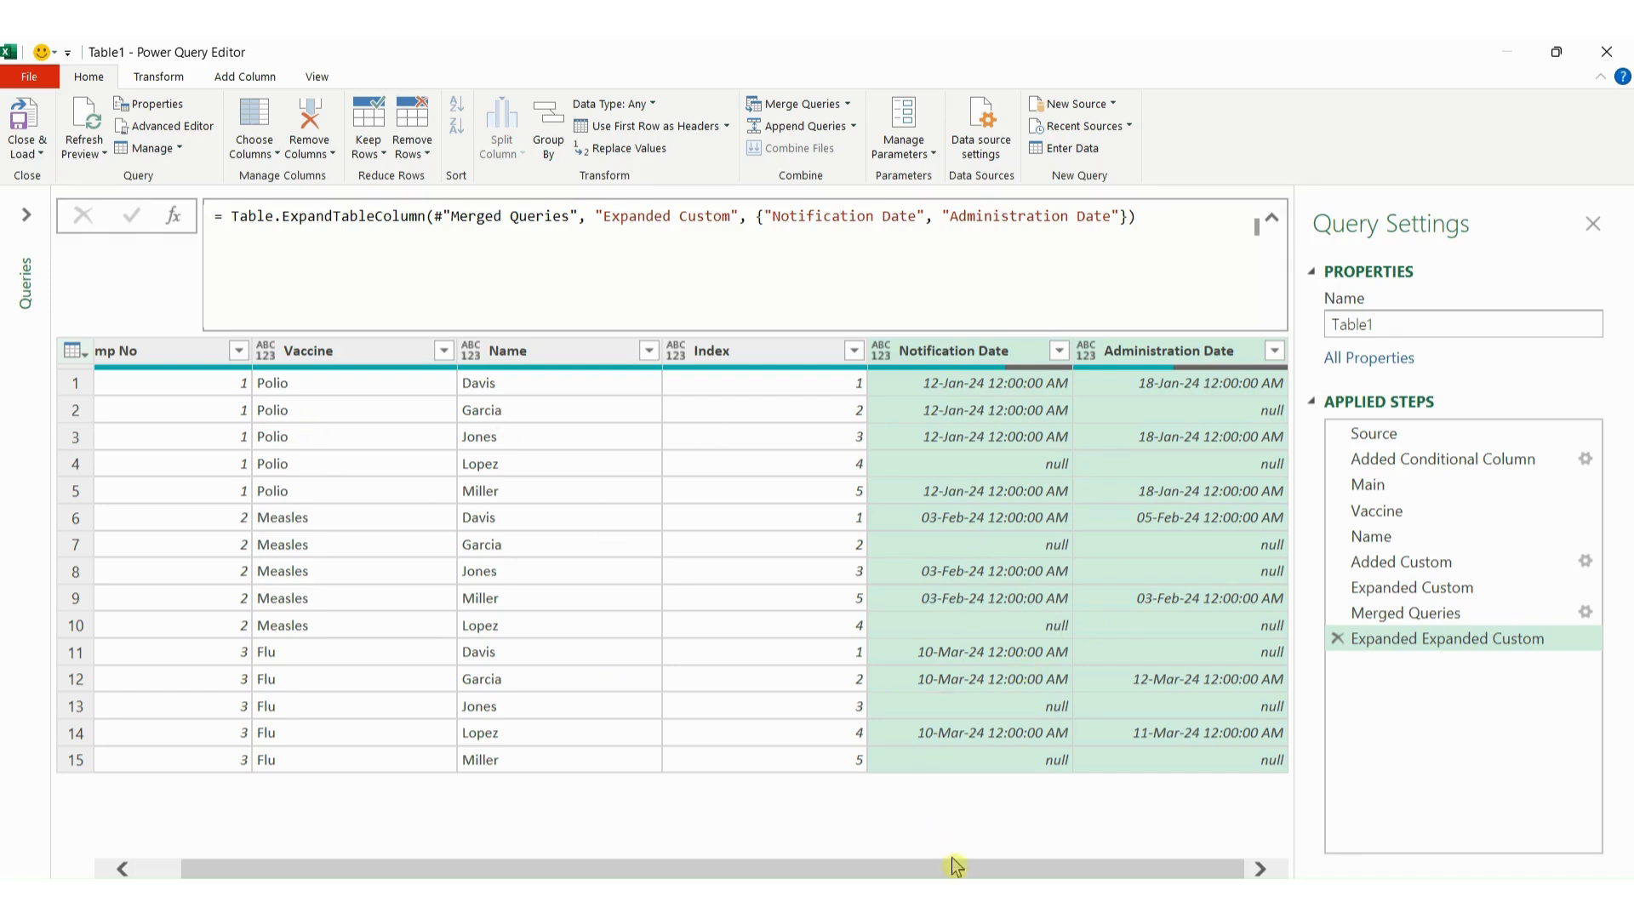
Step: Add a conditional column named Notified that outputs No if Notification Date equals null, else Yes
{"action": "left_click", "coordinate": [957, 353]}
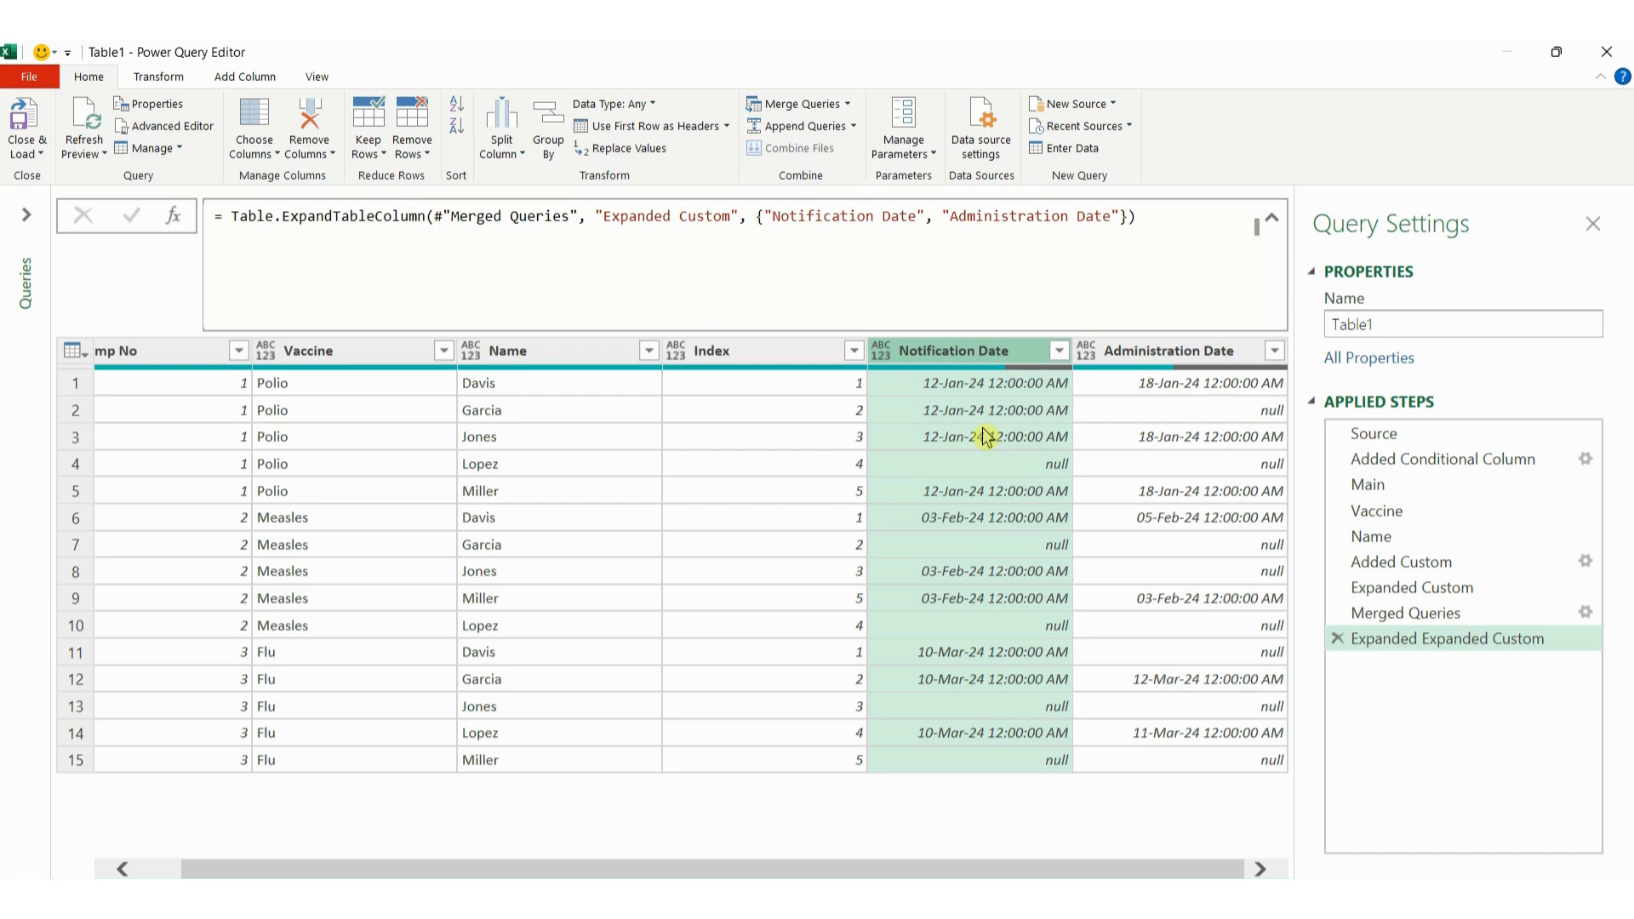
{"action": "left_click", "coordinate": [255, 79]}
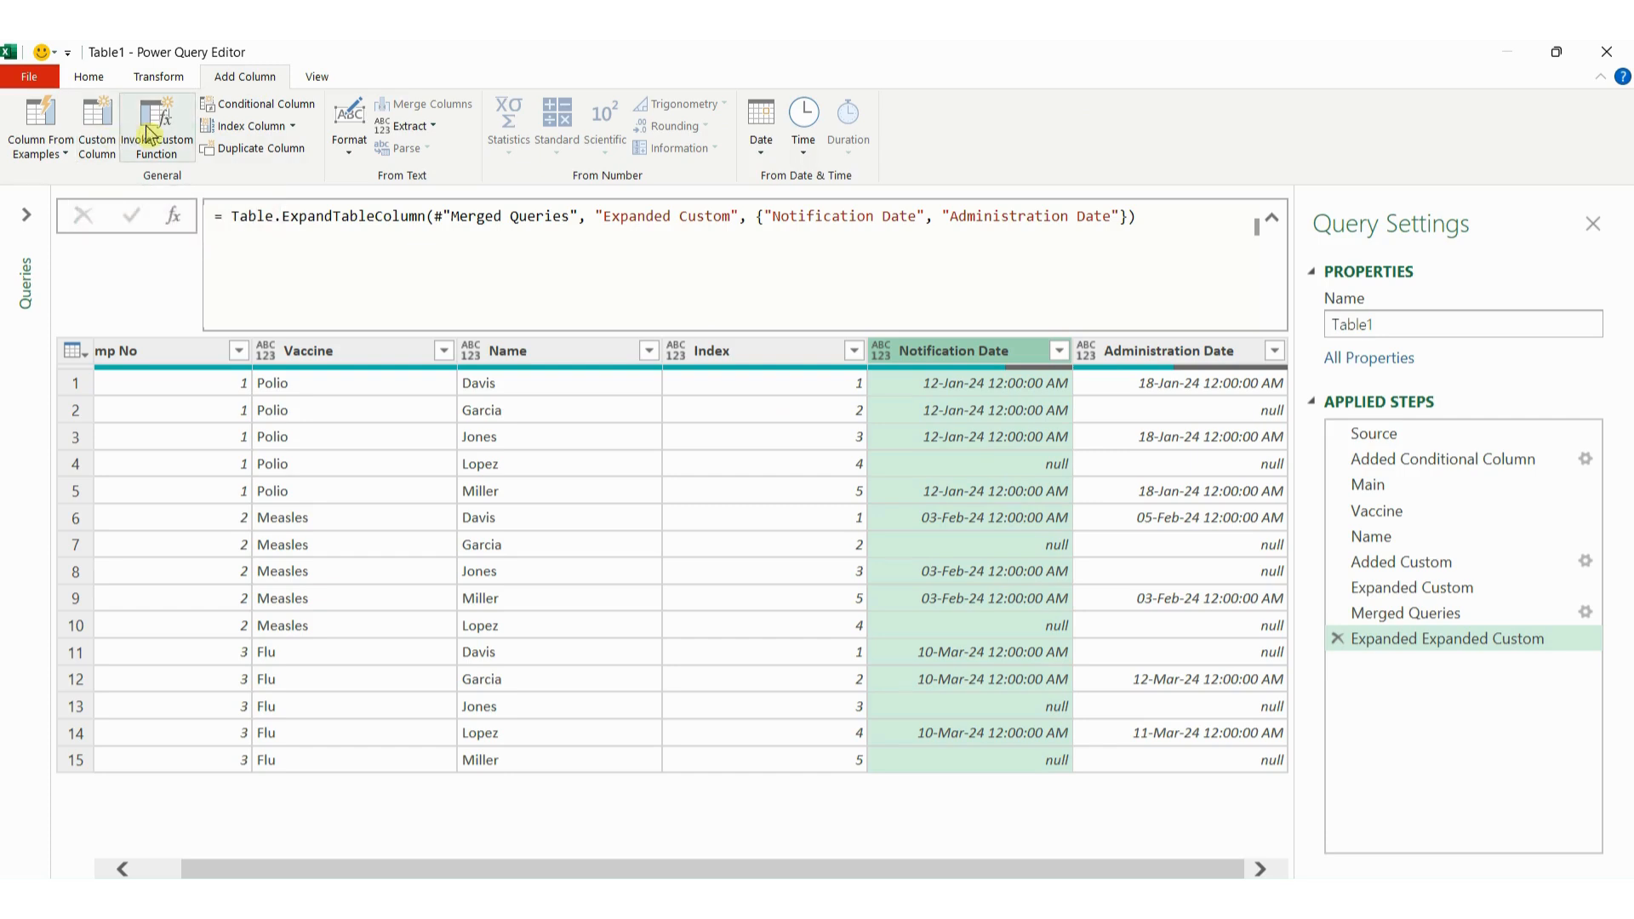
{"action": "left_click", "coordinate": [257, 103]}
{"action": "left_click_drag", "start_coordinate": [835, 307], "coordinate": [876, 419]}
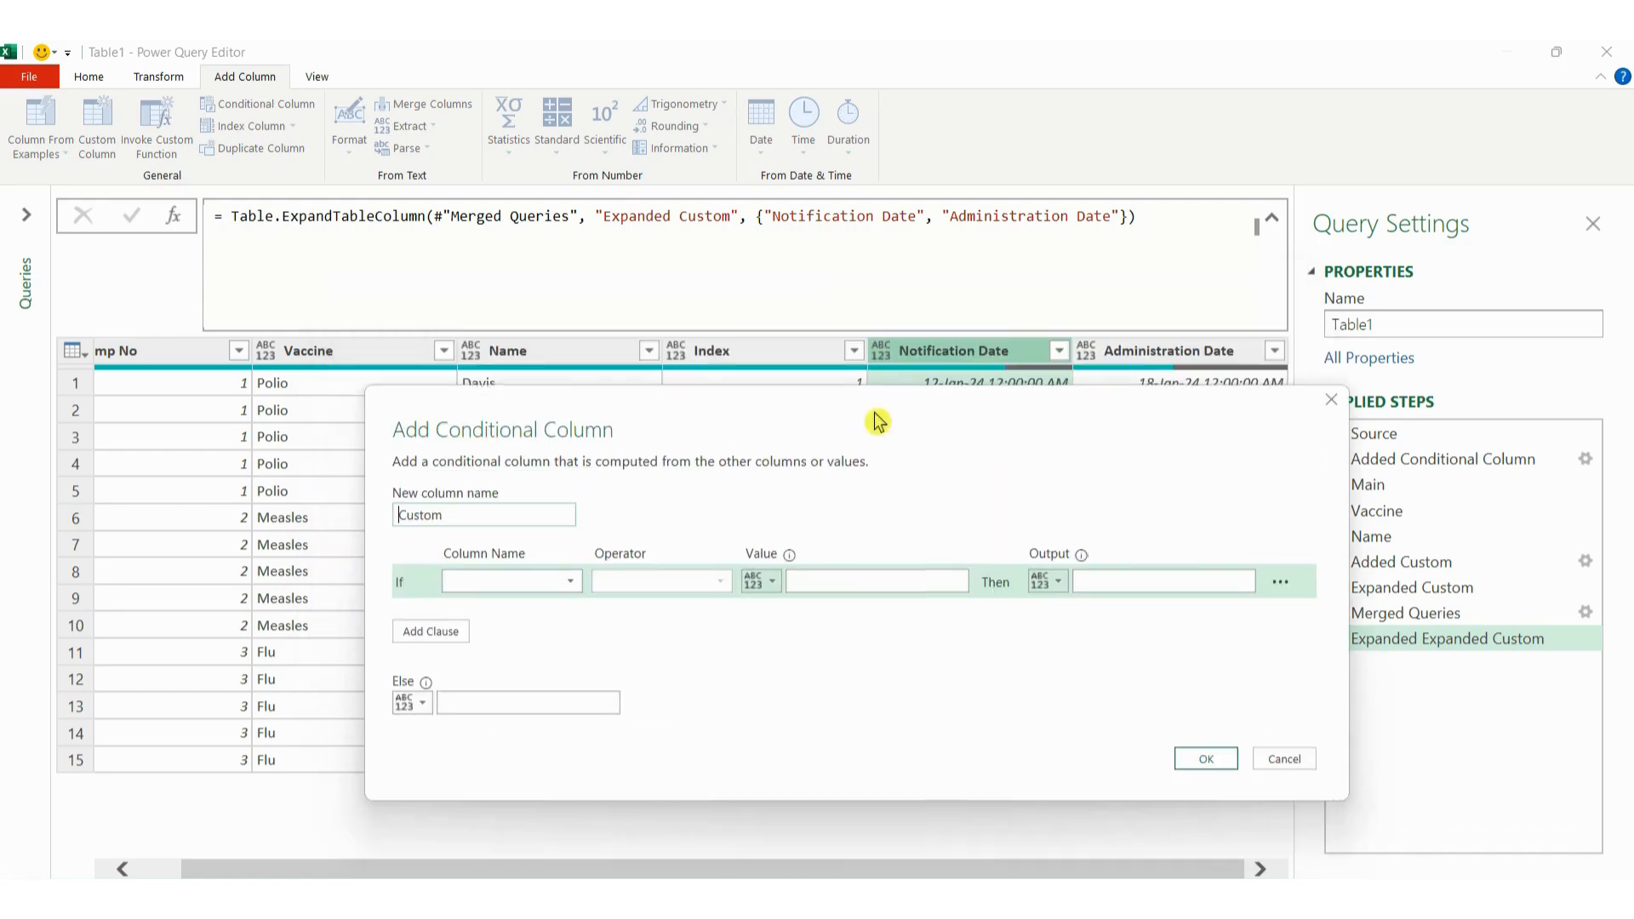
{"action": "left_click", "coordinate": [523, 583]}
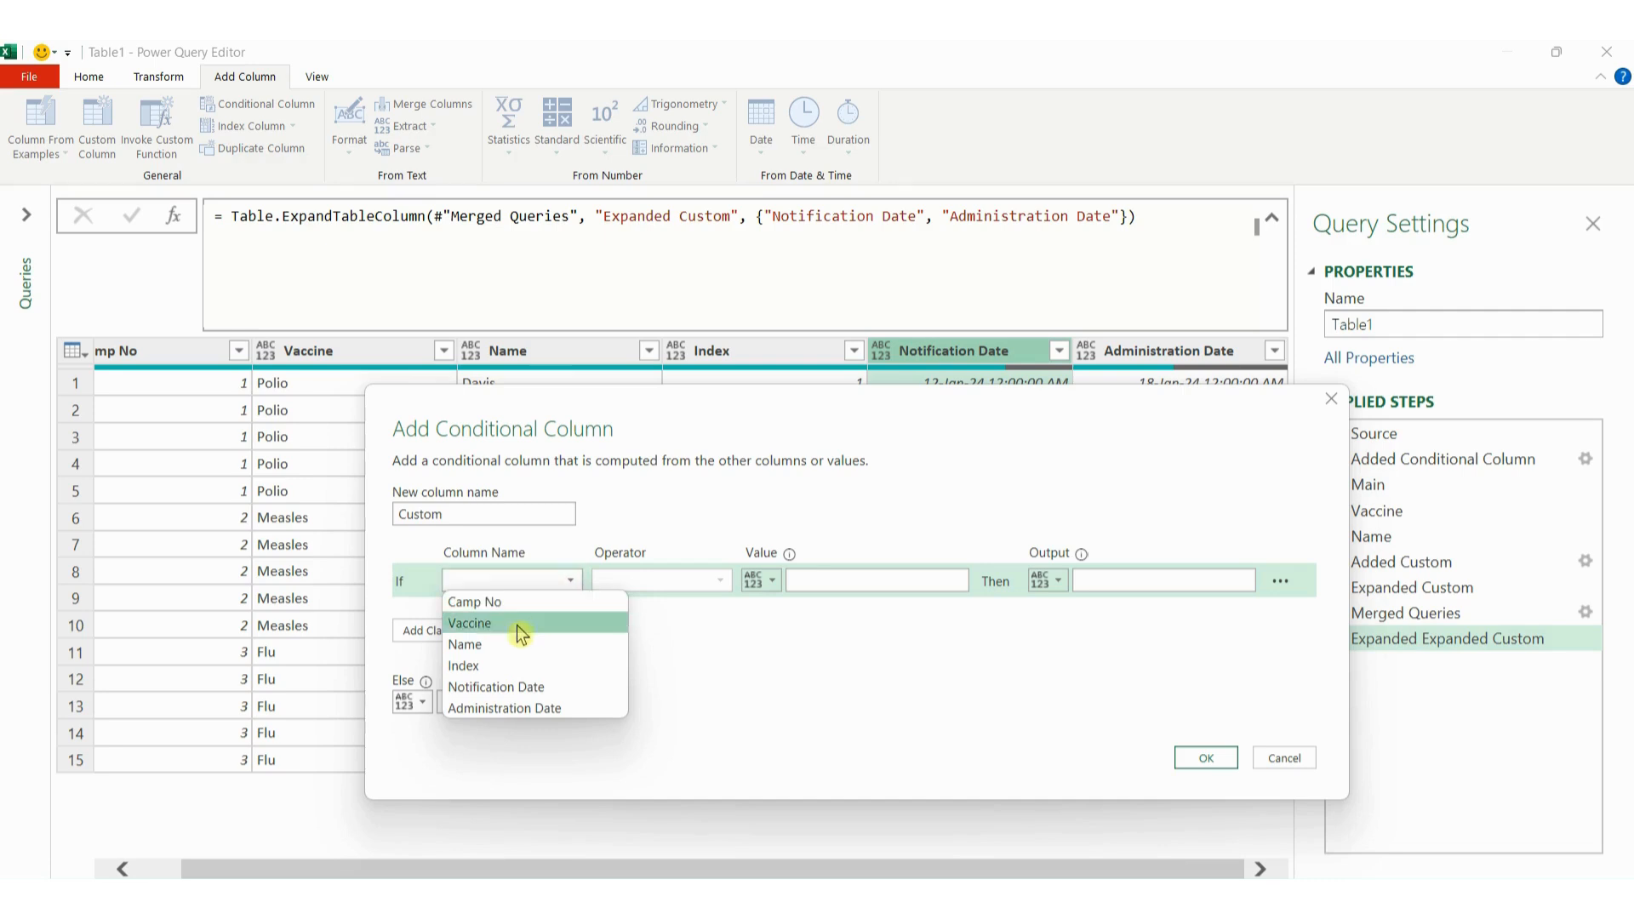
{"action": "left_click", "coordinate": [526, 686]}
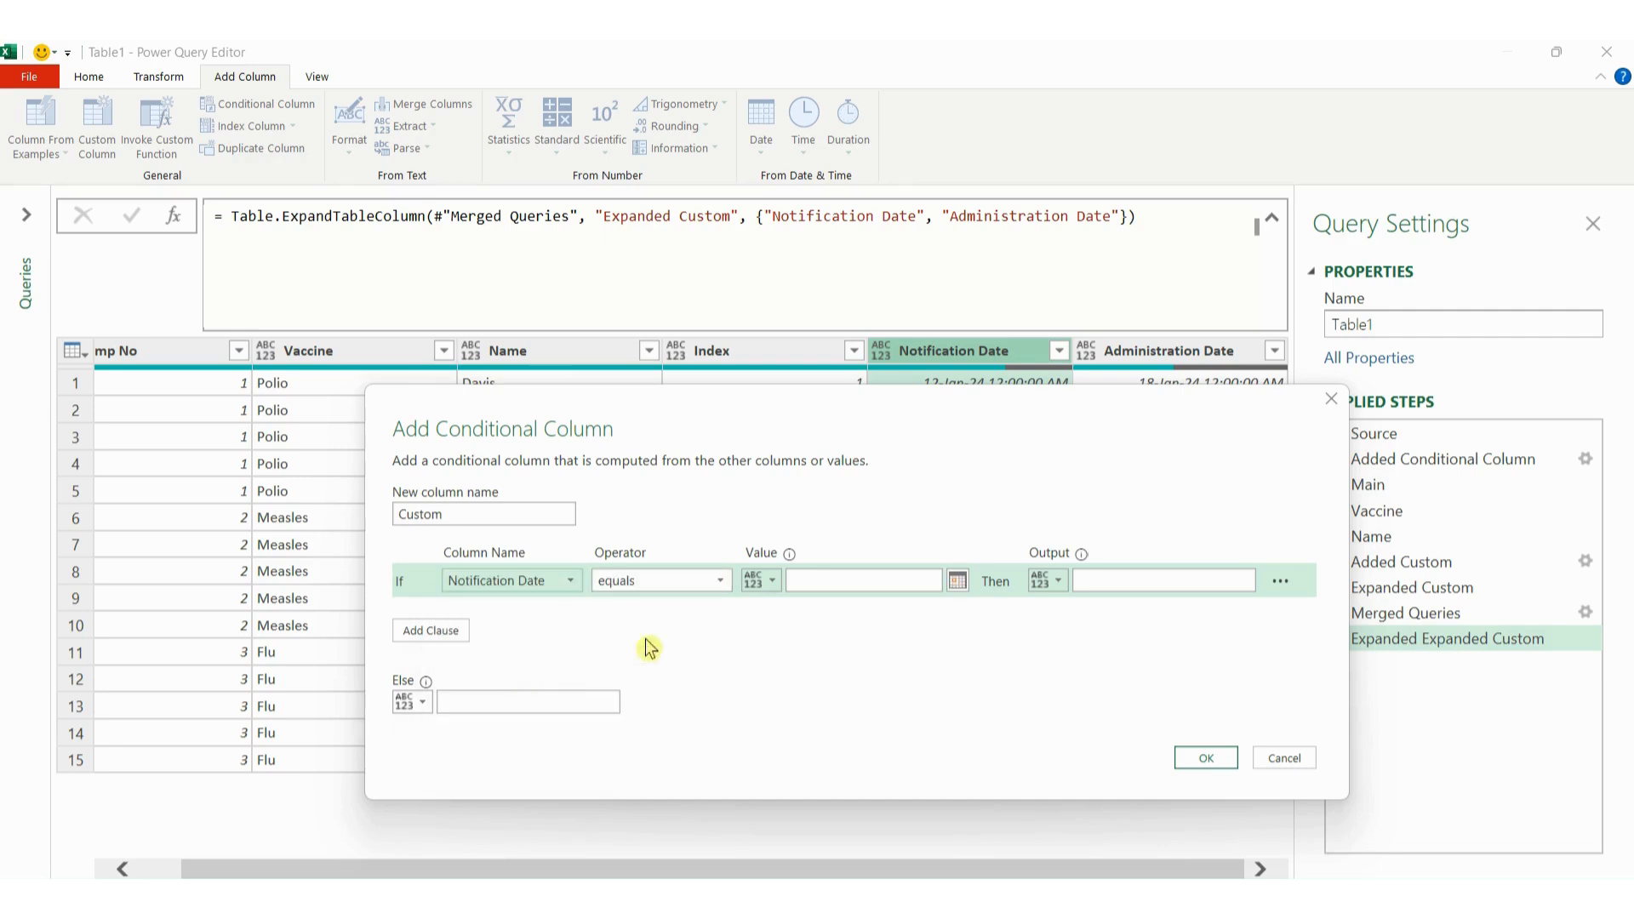
{"action": "left_click", "coordinate": [843, 581]}
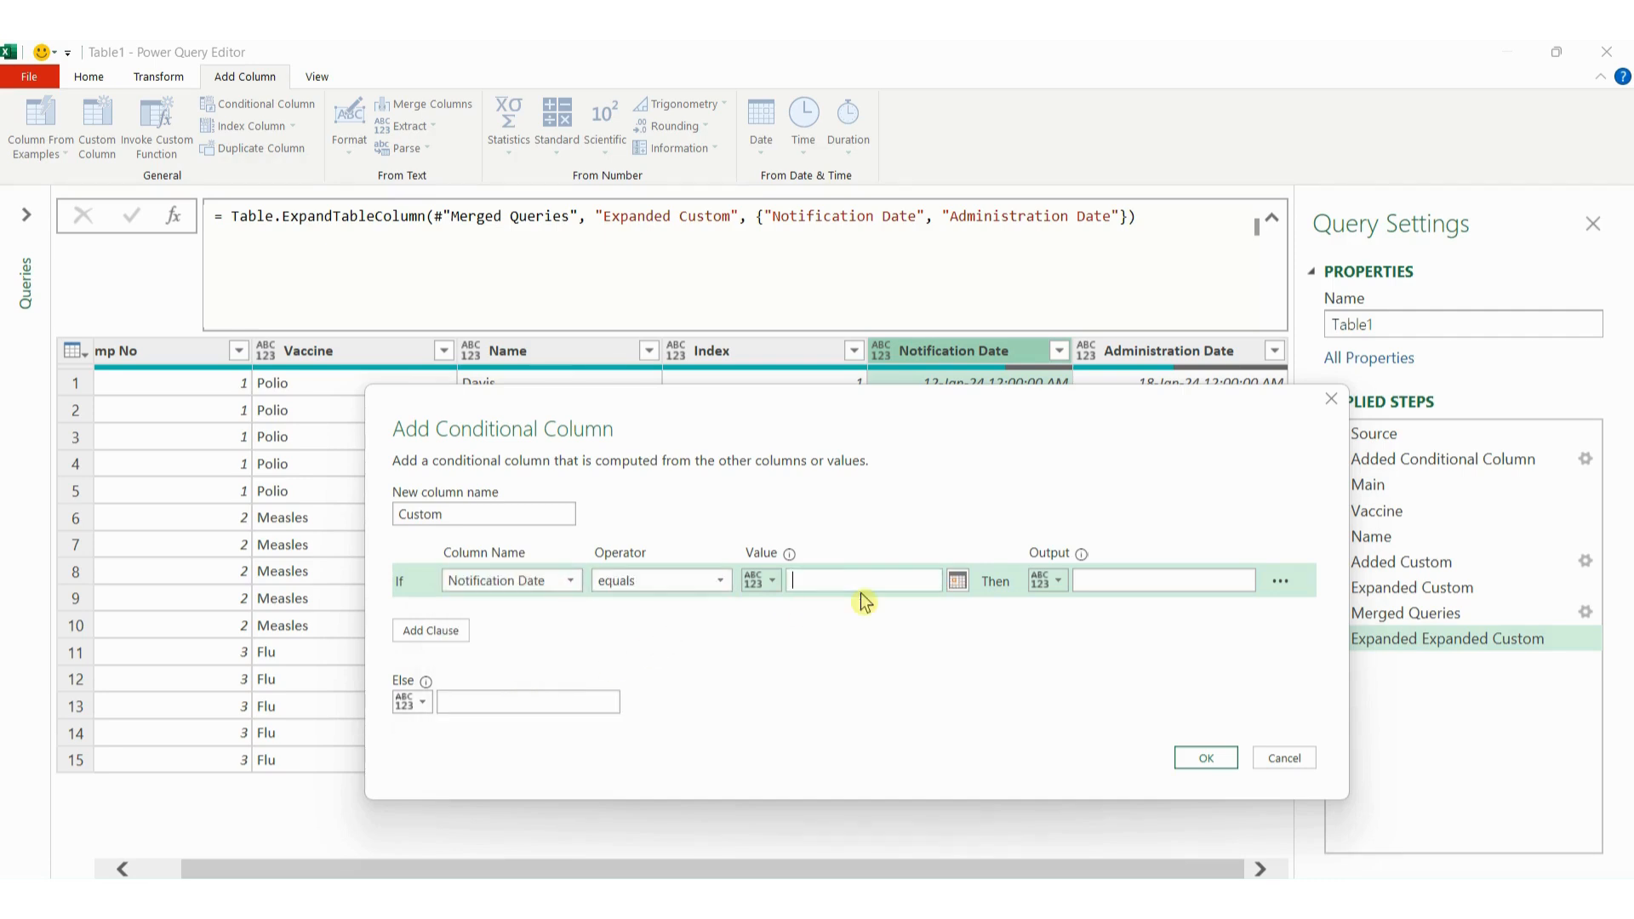
{"action": "left_click_drag", "start_coordinate": [1010, 437], "coordinate": [965, 389]}
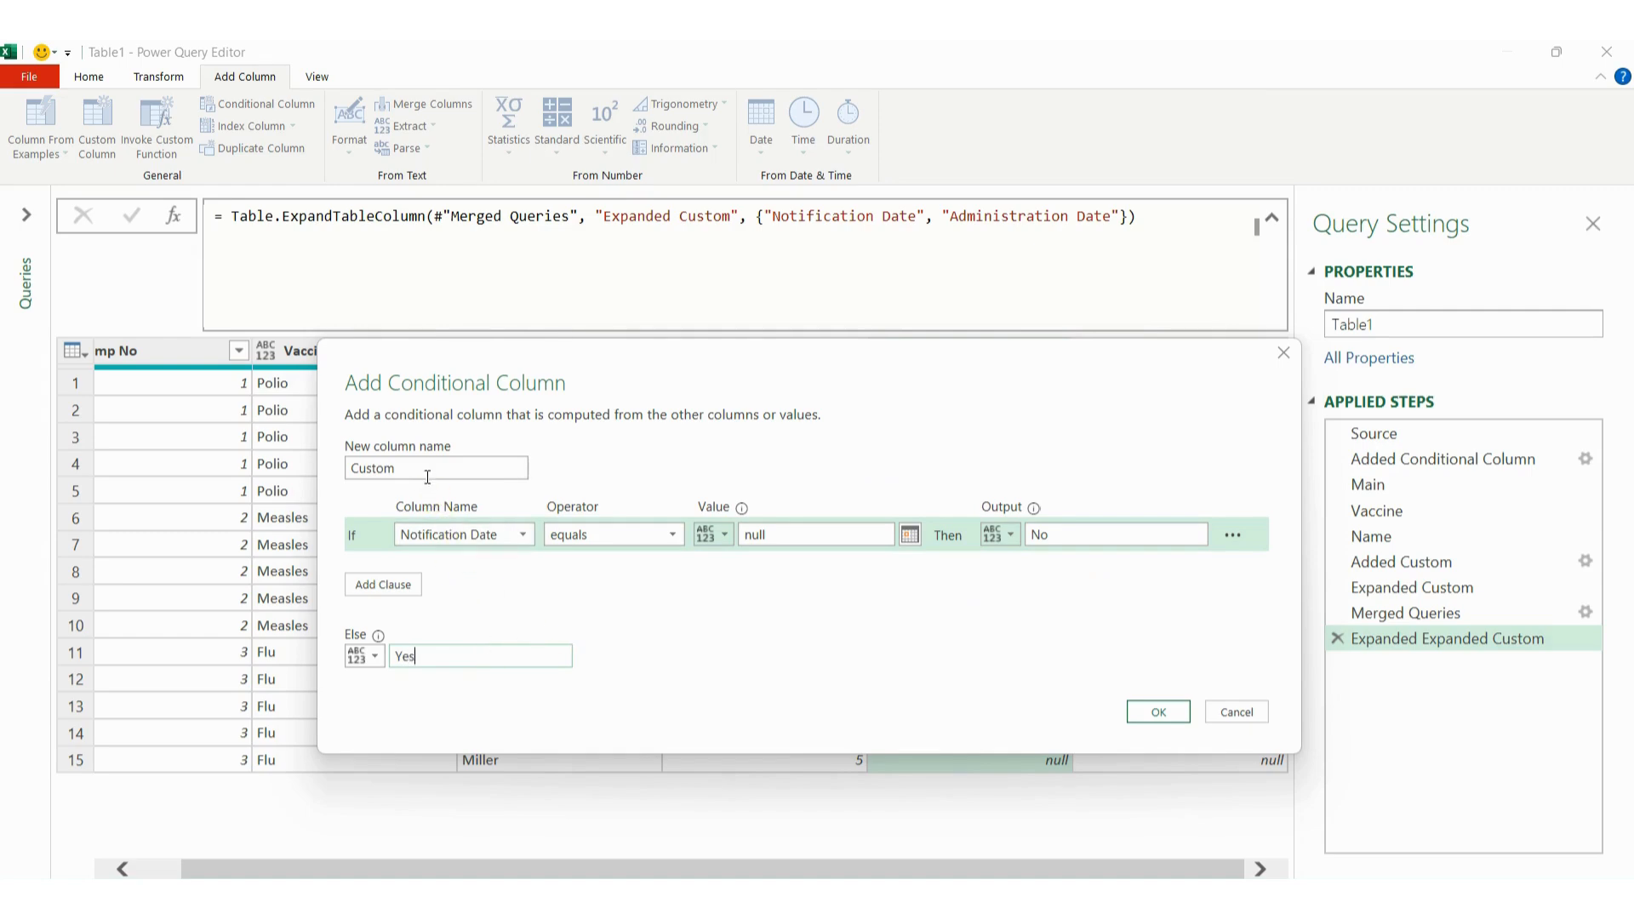
{"action": "left_click_drag", "start_coordinate": [423, 471], "coordinate": [265, 483]}
{"action": "type", "text": "No"}
{"action": "left_click", "coordinate": [1173, 716]}
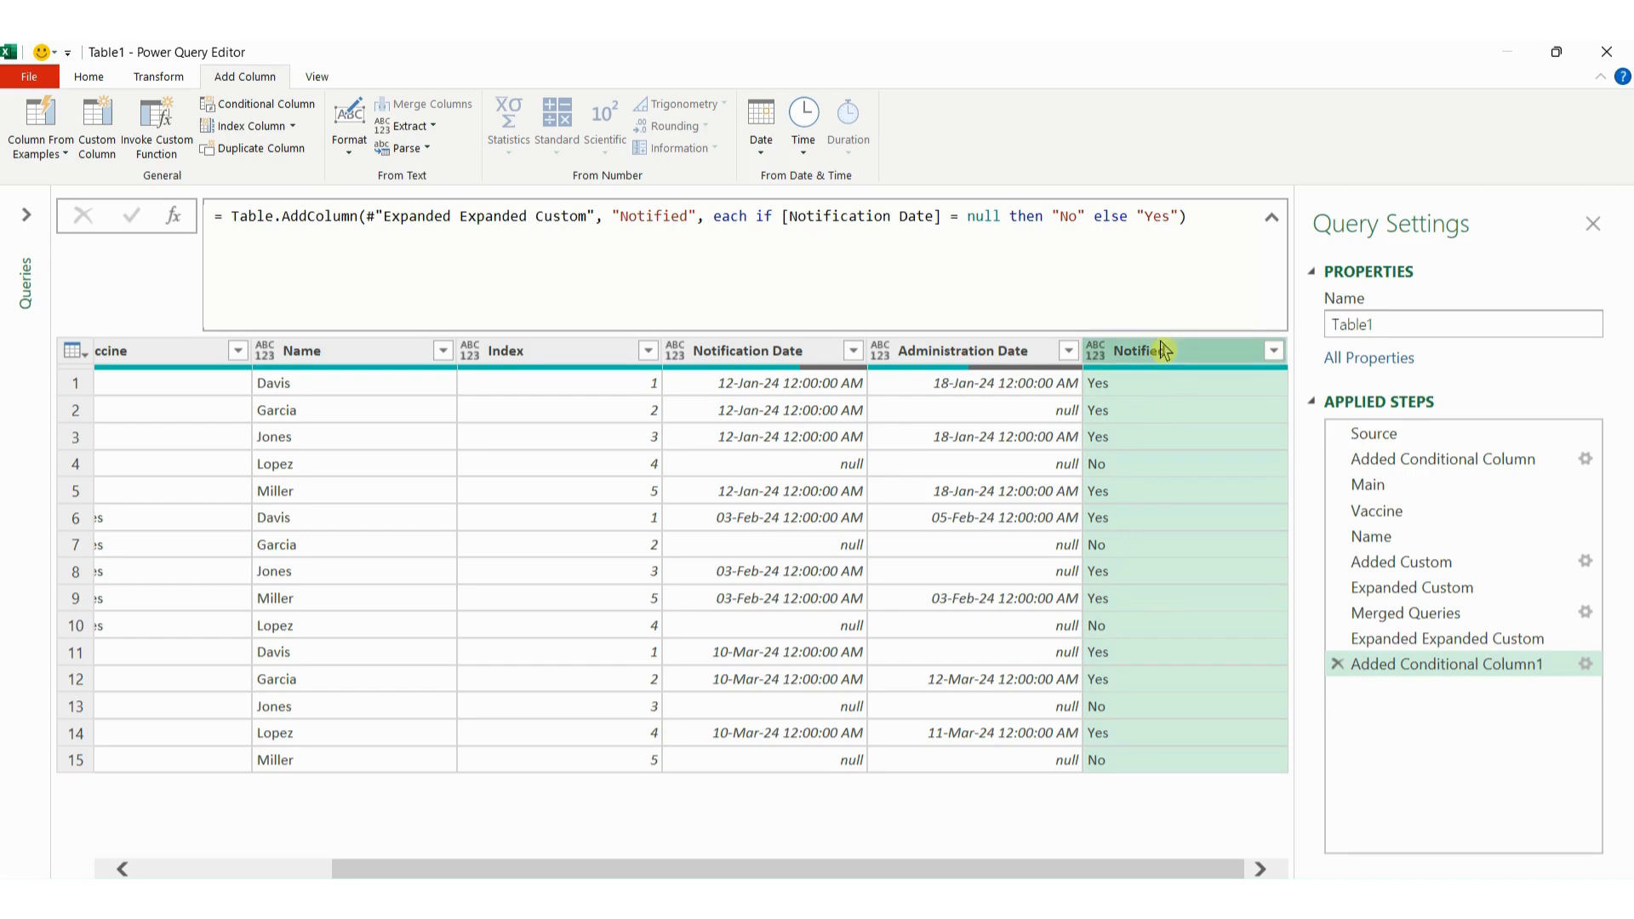
{"action": "left_click", "coordinate": [993, 360]}
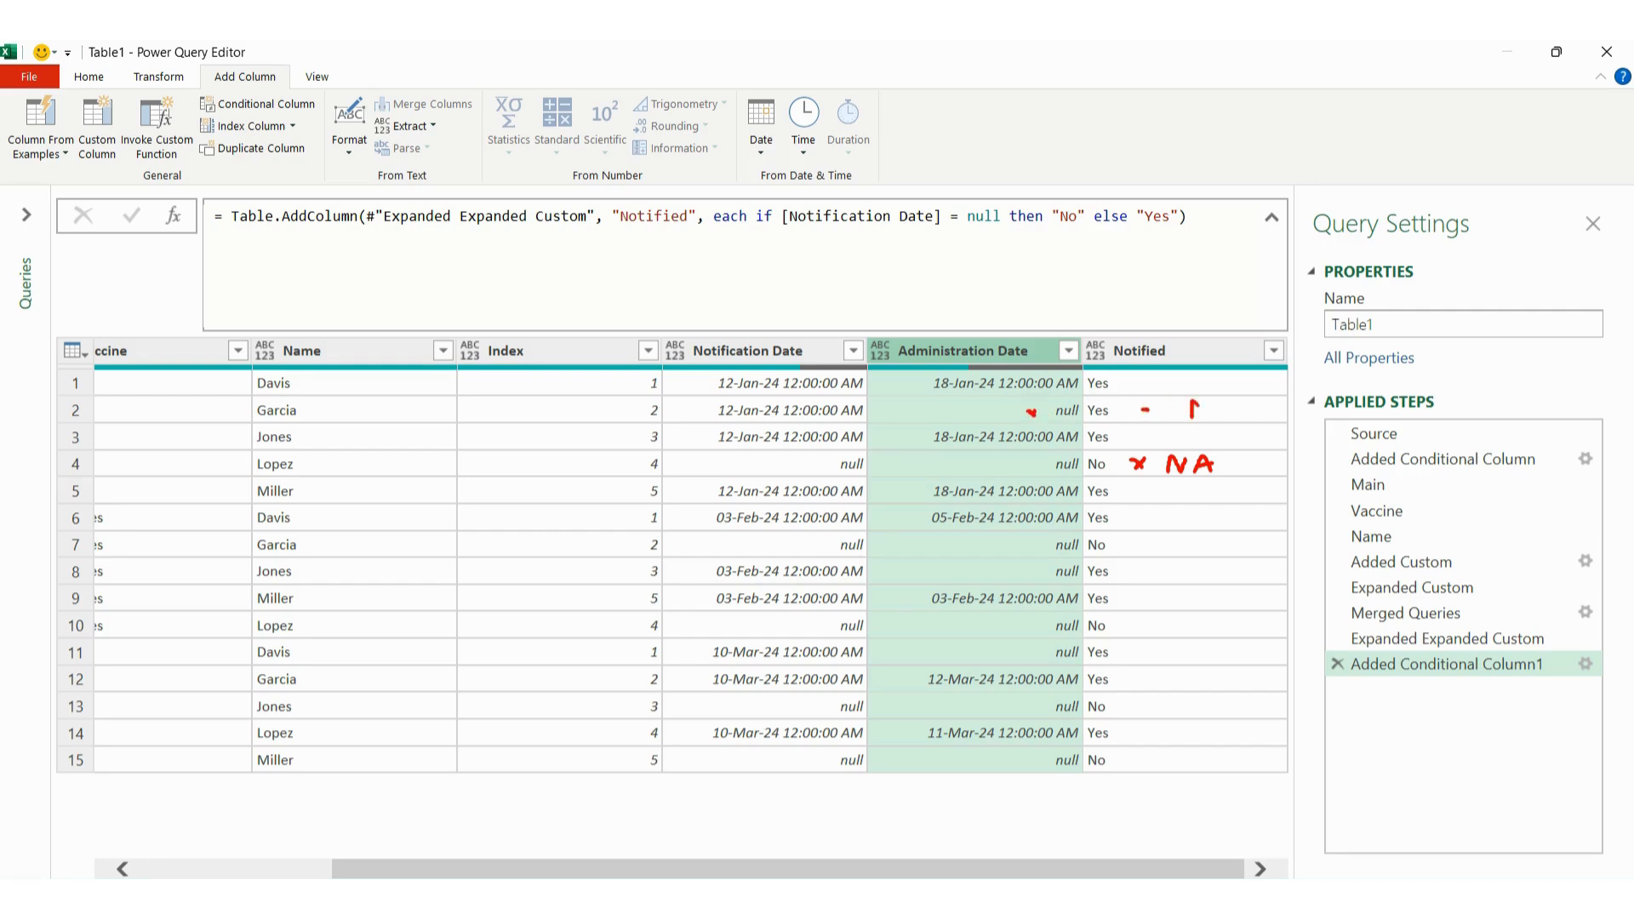
{"action": "left_click_drag", "start_coordinate": [1214, 404], "coordinate": [1218, 421]}
{"action": "key", "text": "Escape"}
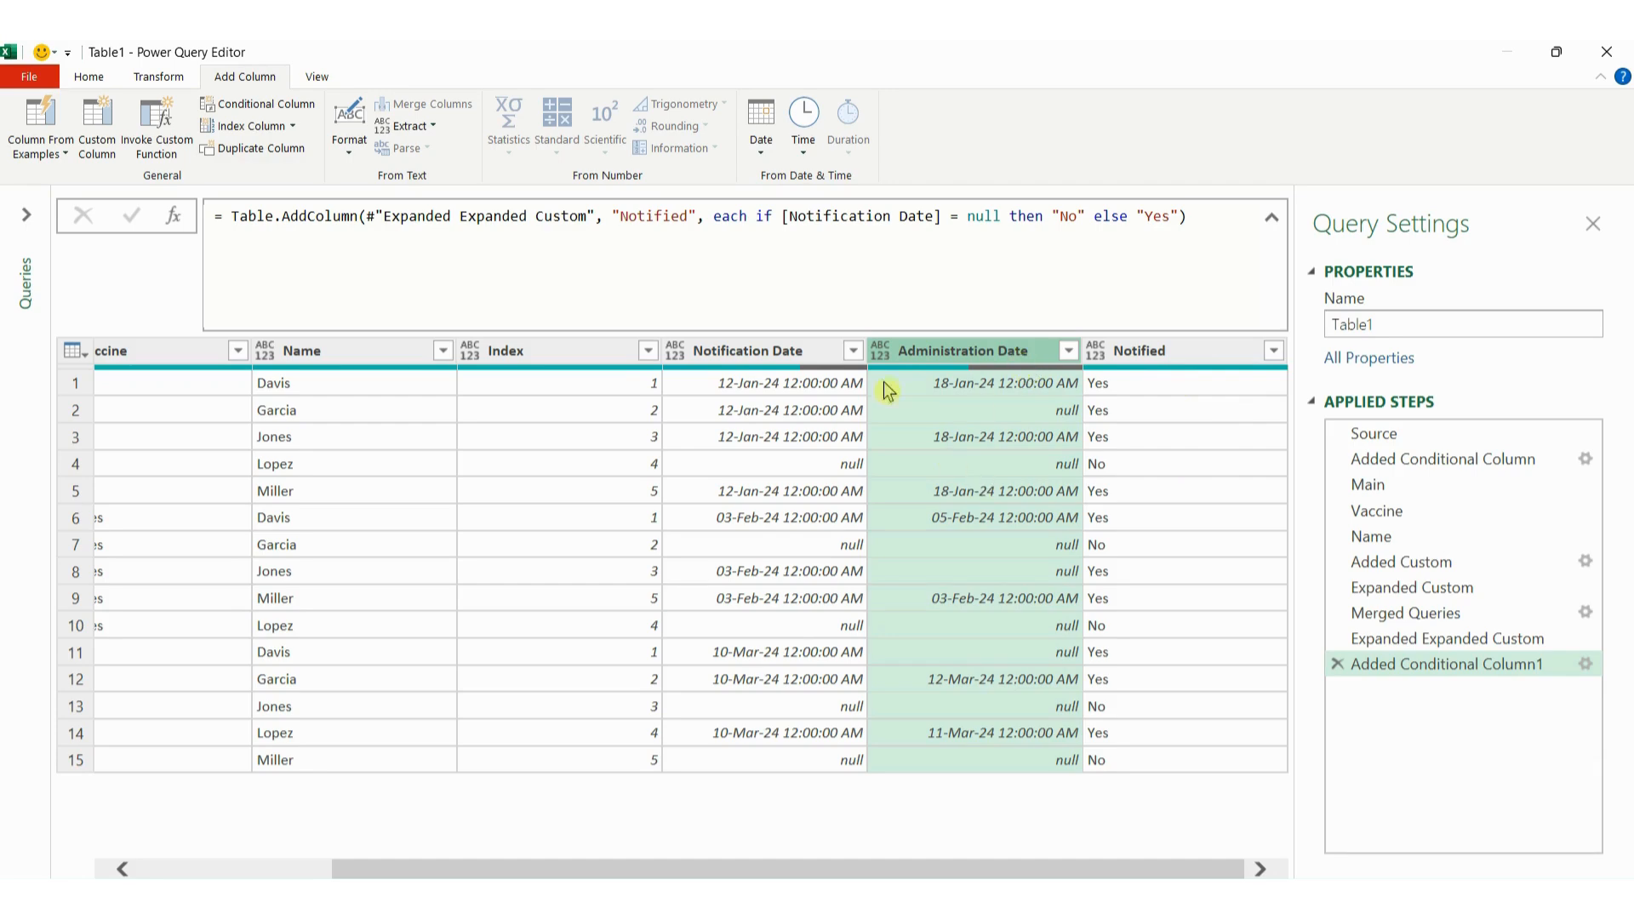
Step: Start another conditional column whose first rule outputs NA when Notified equals No
{"action": "left_click", "coordinate": [248, 106]}
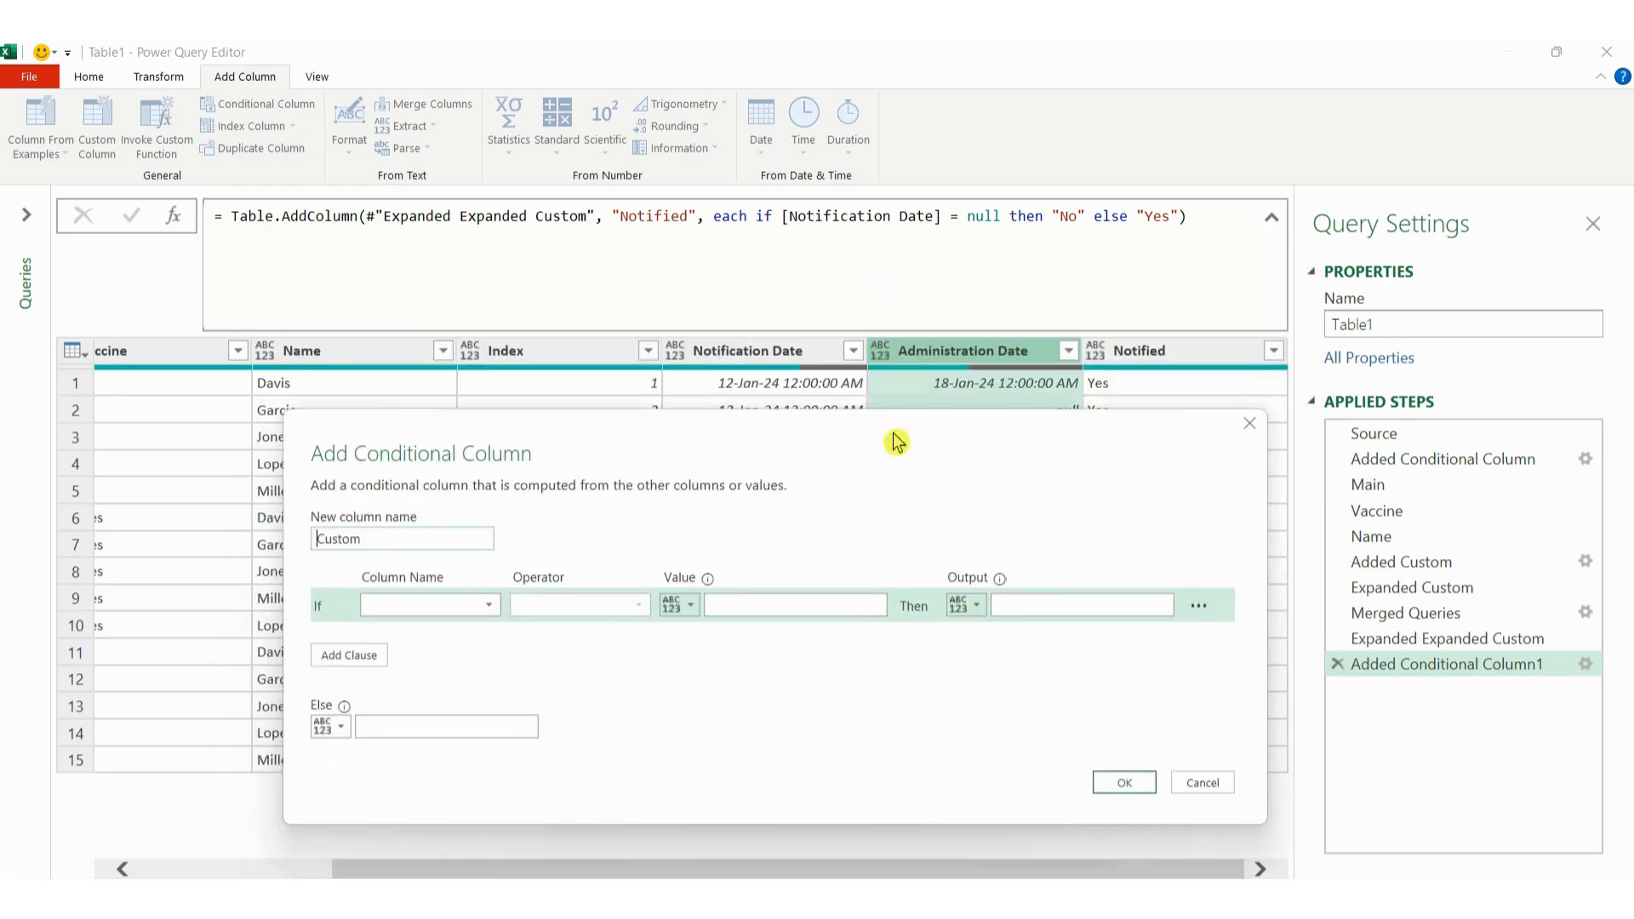
{"action": "left_click", "coordinate": [497, 604]}
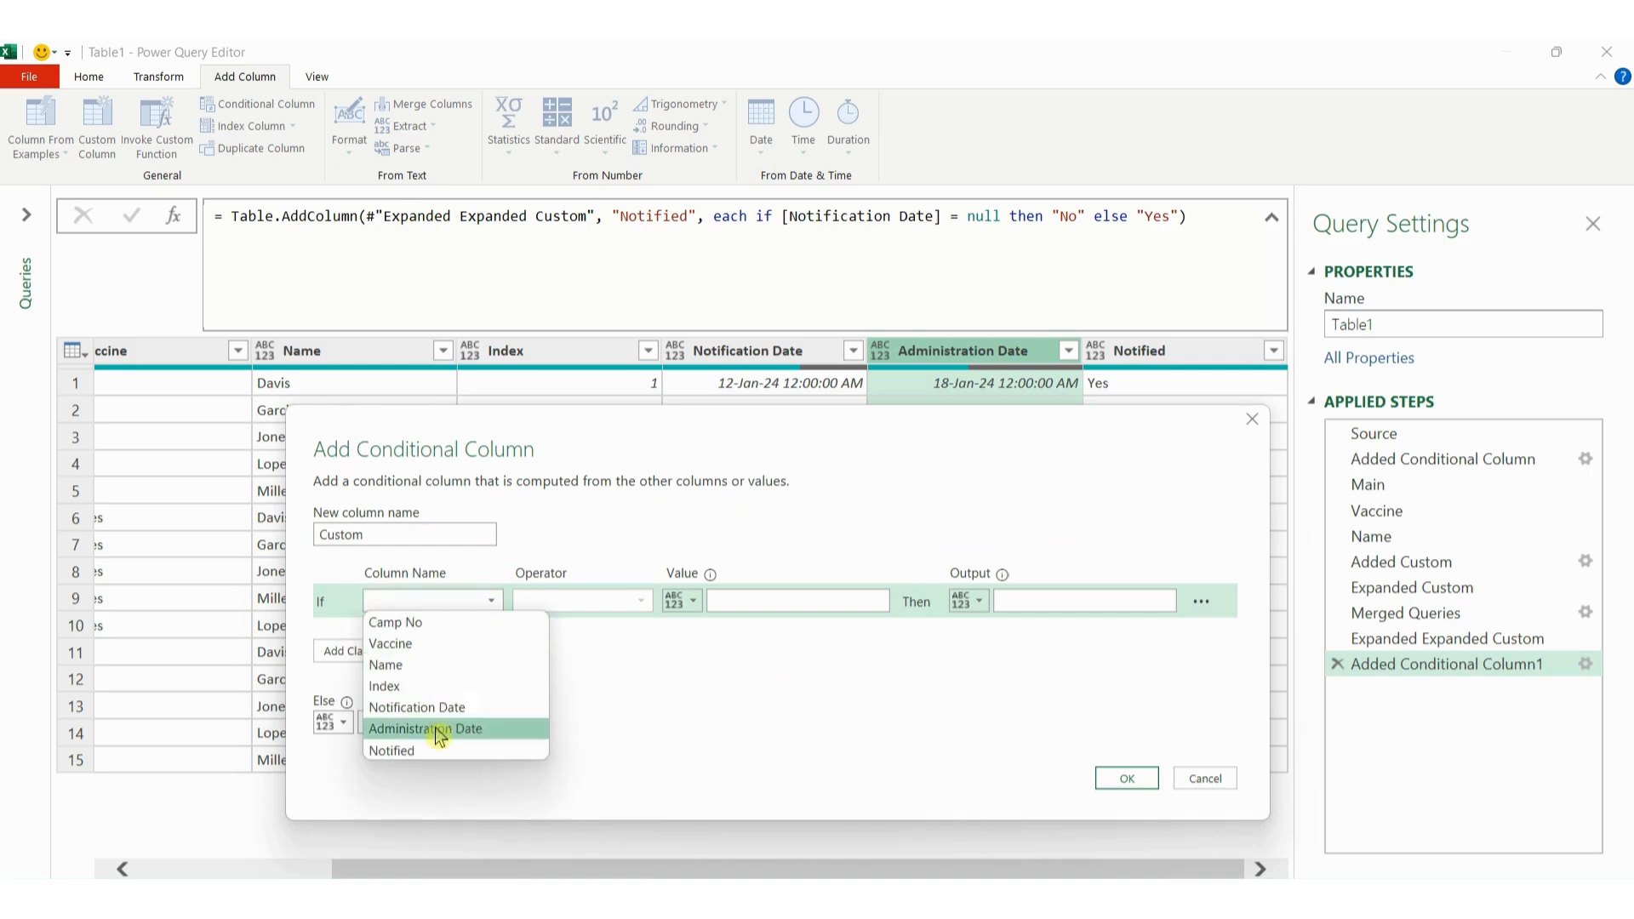
{"action": "left_click", "coordinate": [899, 447]}
{"action": "left_click_drag", "start_coordinate": [901, 445], "coordinate": [879, 420]}
{"action": "left_click", "coordinate": [471, 577]}
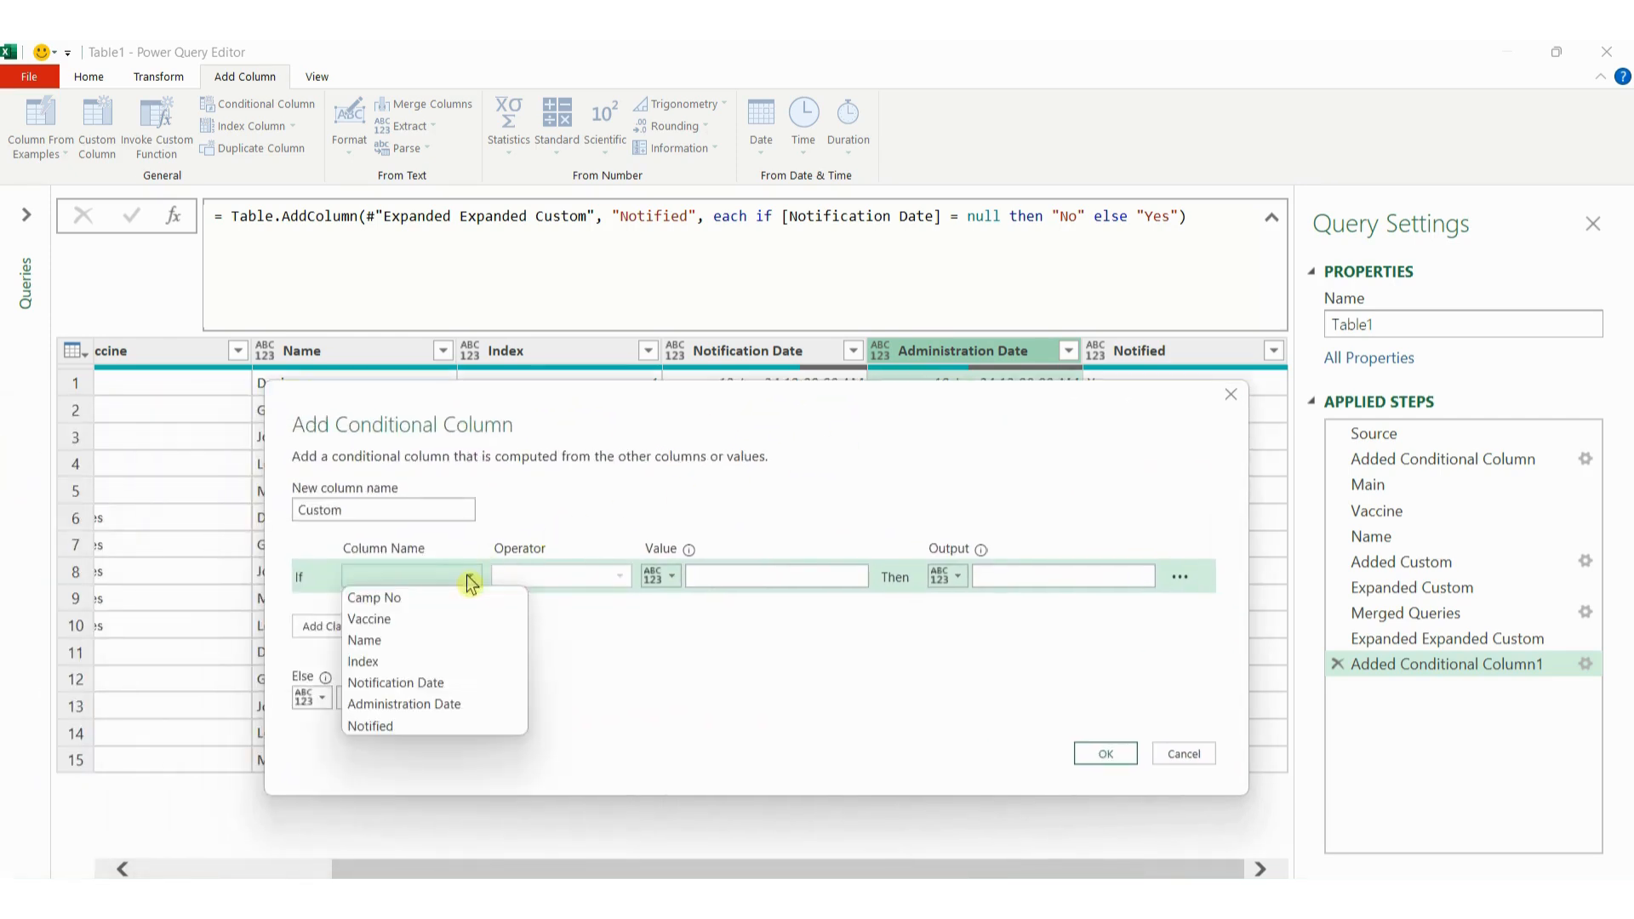
{"action": "left_click", "coordinate": [431, 726]}
{"action": "left_click_drag", "start_coordinate": [802, 419], "coordinate": [768, 344]}
{"action": "left_click", "coordinate": [668, 506]}
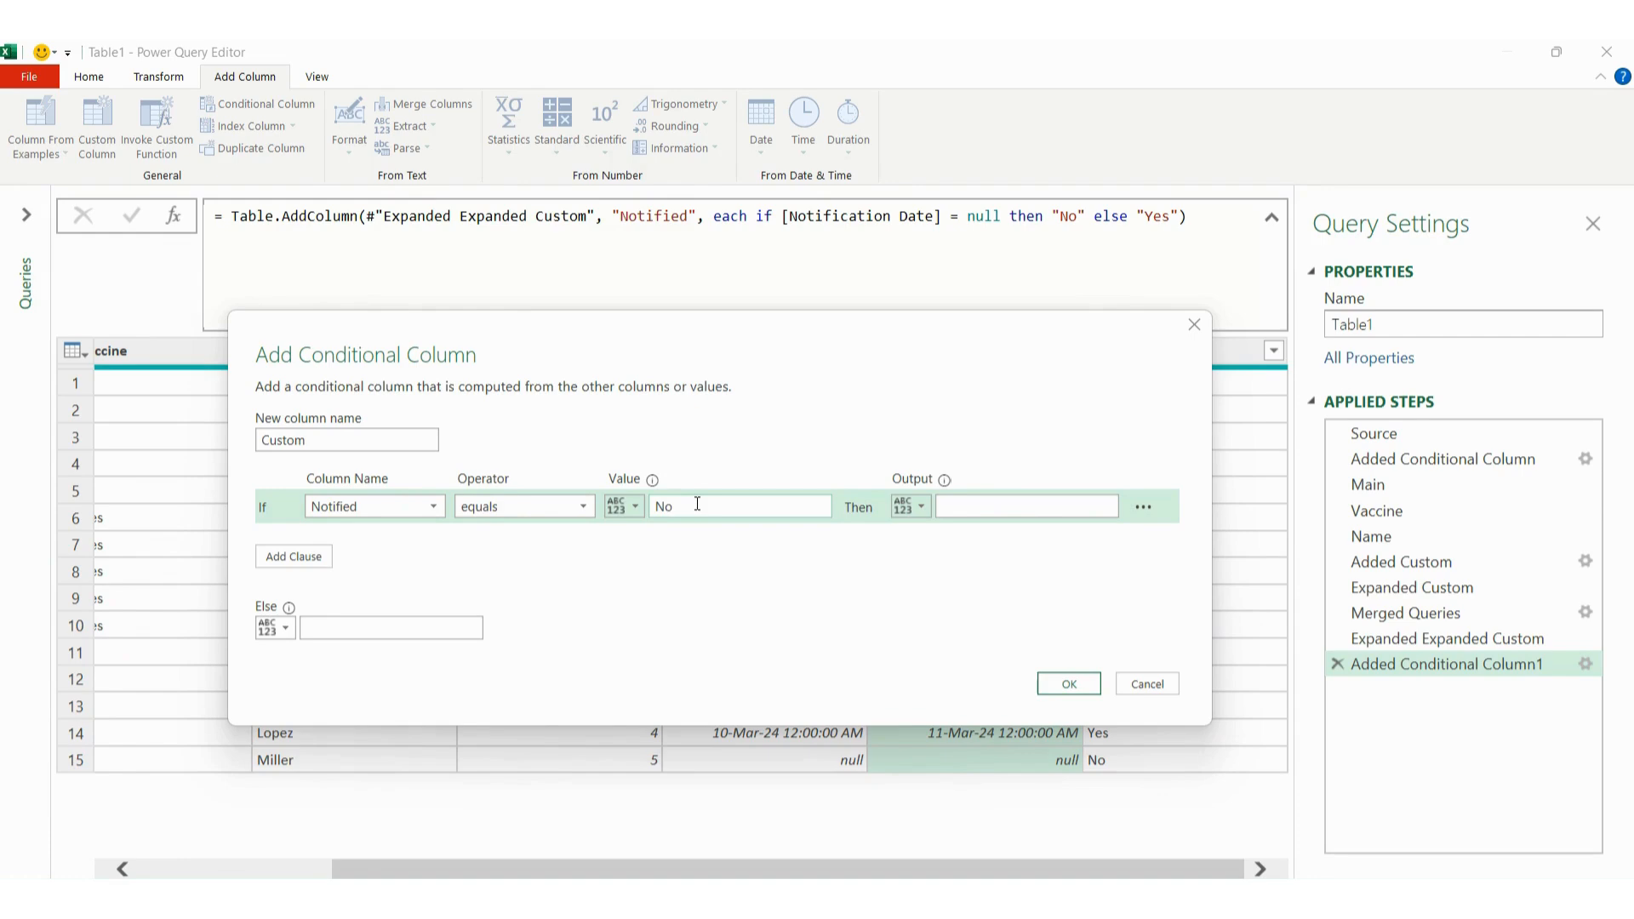
{"action": "left_click", "coordinate": [967, 511]}
Step: Add an Else If clause that outputs No when Administration Date equals null
{"action": "left_click", "coordinate": [294, 558]}
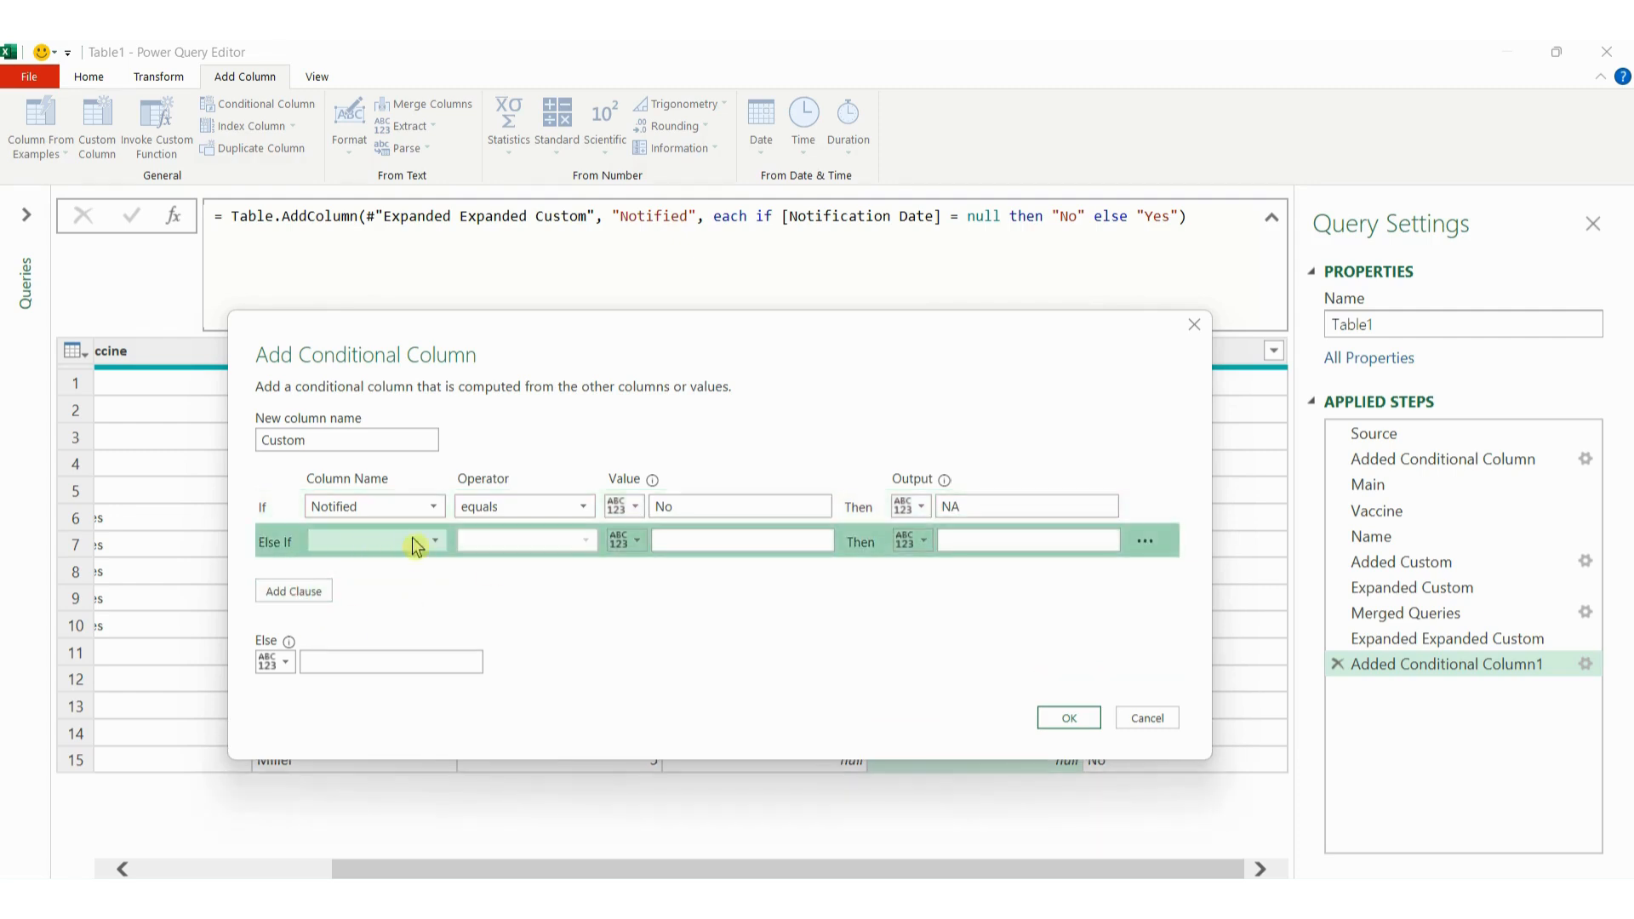
{"action": "left_click", "coordinate": [434, 545]}
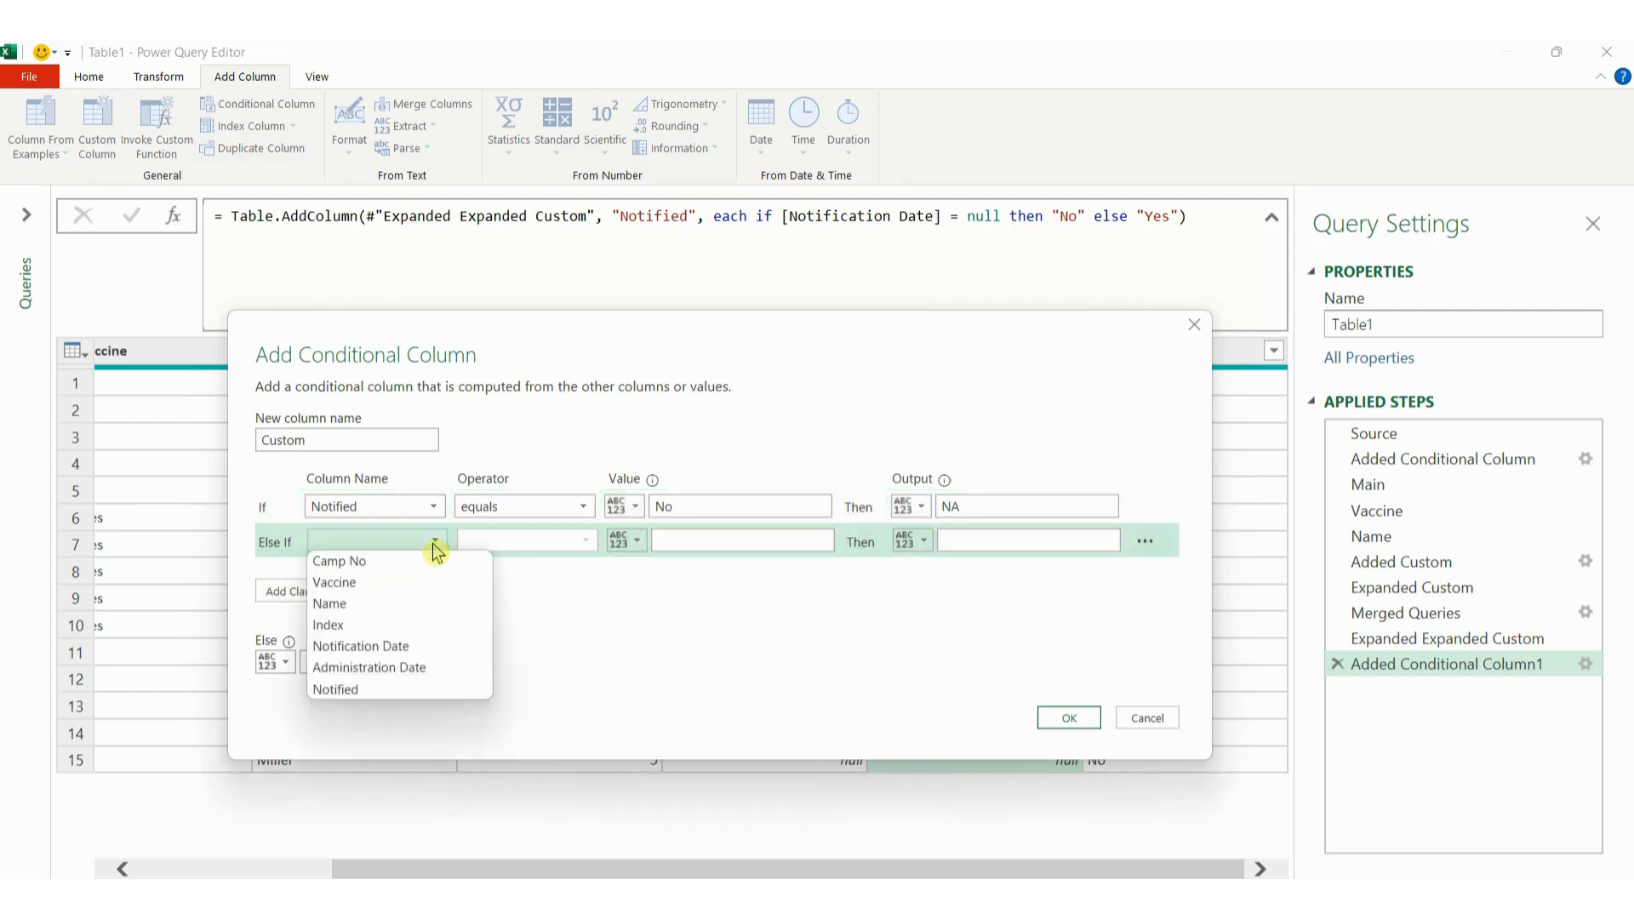
{"action": "left_click", "coordinate": [412, 668]}
{"action": "left_click_drag", "start_coordinate": [727, 354], "coordinate": [704, 463]}
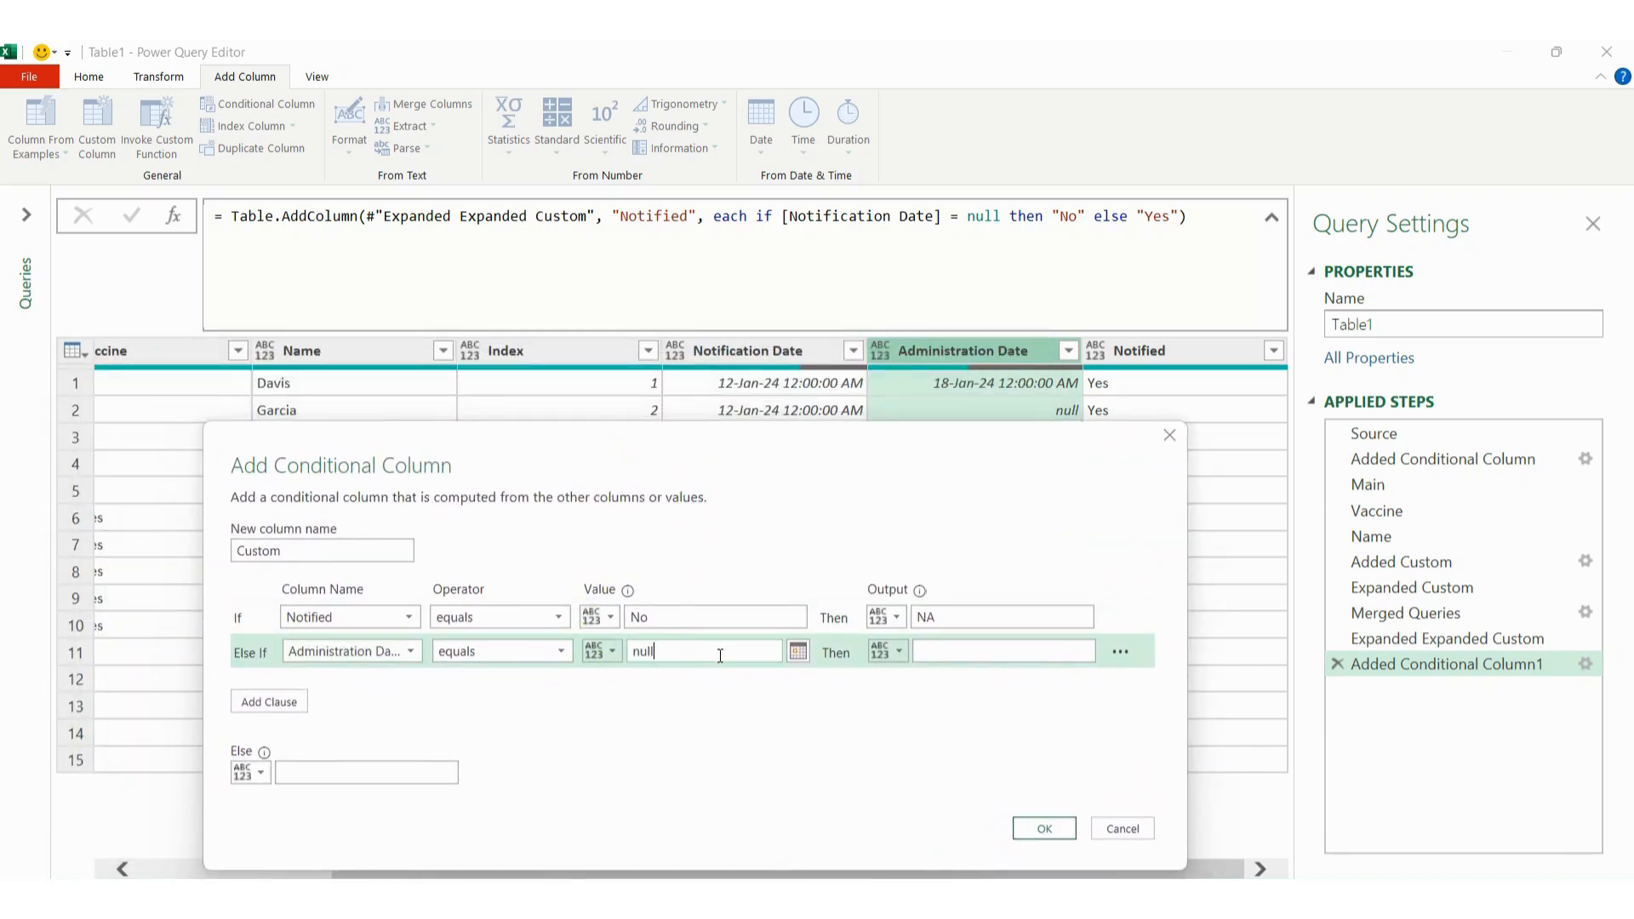
{"action": "left_click_drag", "start_coordinate": [941, 463], "coordinate": [958, 463]}
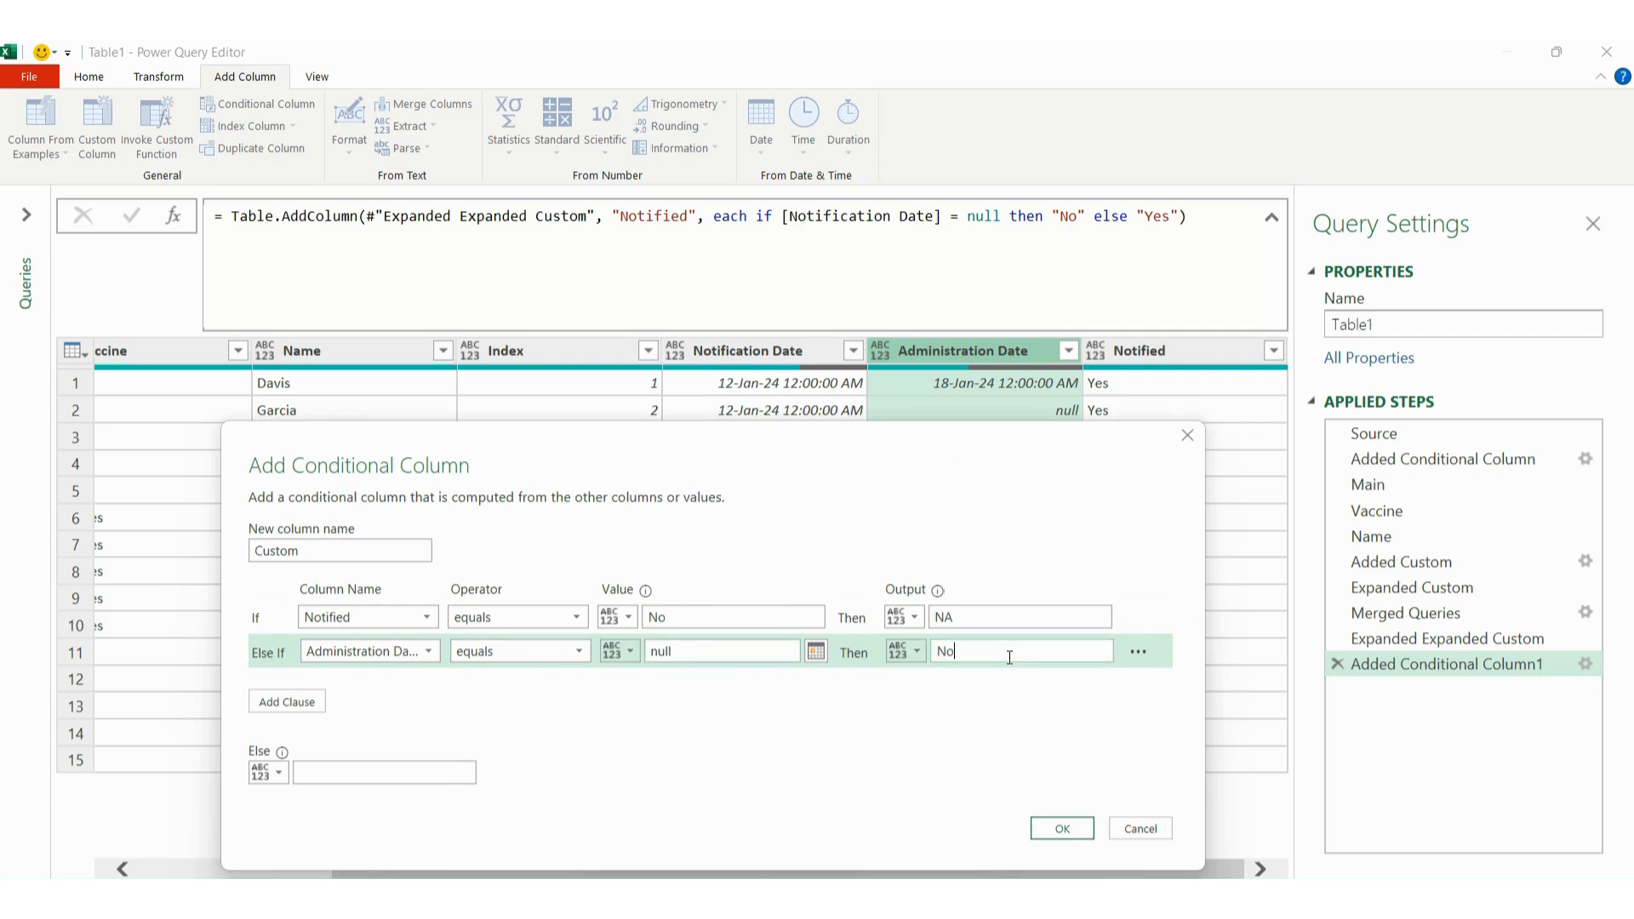
Step: Set the Else output to Yes, name the conditional column Administered, and create it
{"action": "left_click", "coordinate": [391, 767]}
{"action": "type", "text": "\\"}
{"action": "double_click", "coordinate": [294, 551]}
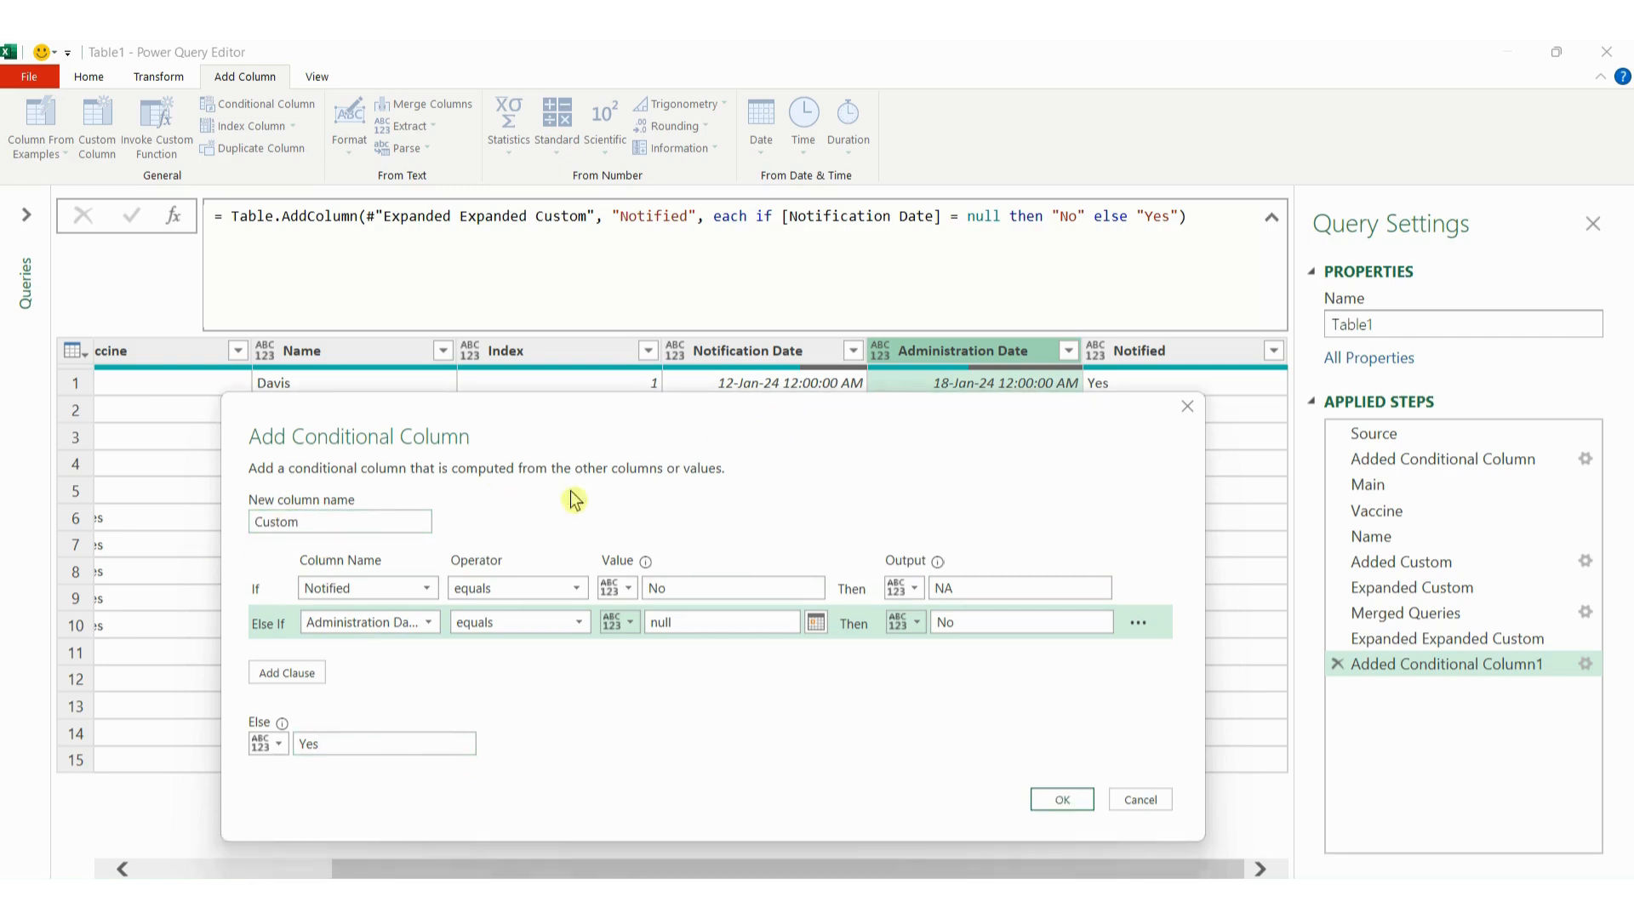
{"action": "left_click", "coordinate": [330, 520]}
{"action": "left_click_drag", "start_coordinate": [329, 518], "coordinate": [194, 521]}
{"action": "type", "text": "Administered"}
{"action": "left_click", "coordinate": [1054, 800]}
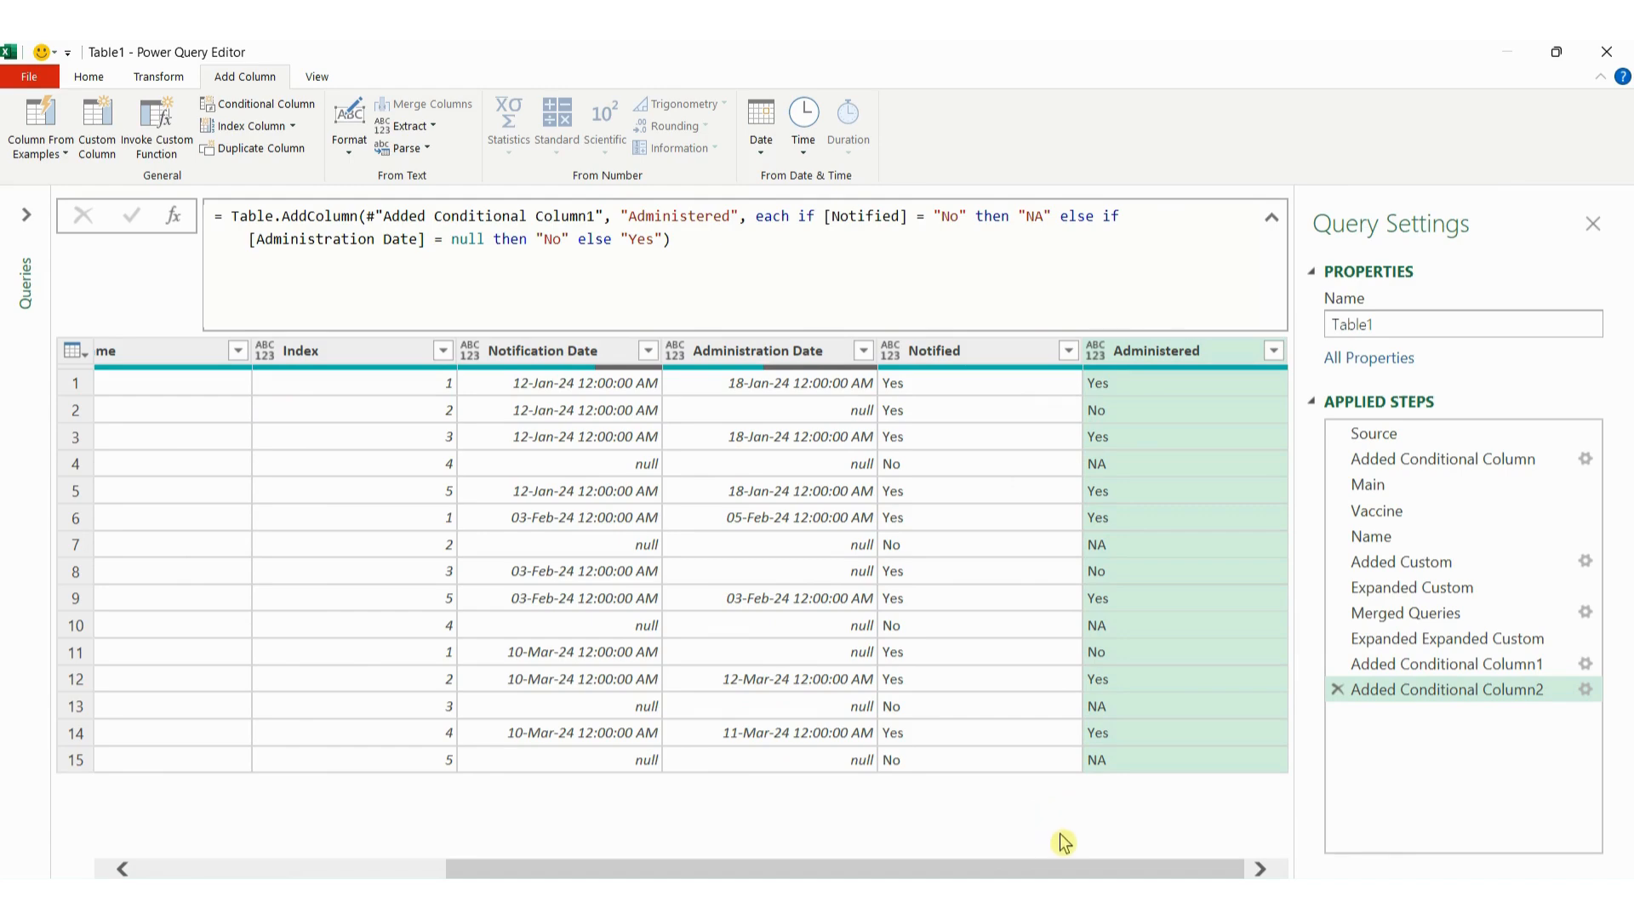
{"action": "left_click", "coordinate": [1008, 352]}
{"action": "left_click", "coordinate": [1181, 353]}
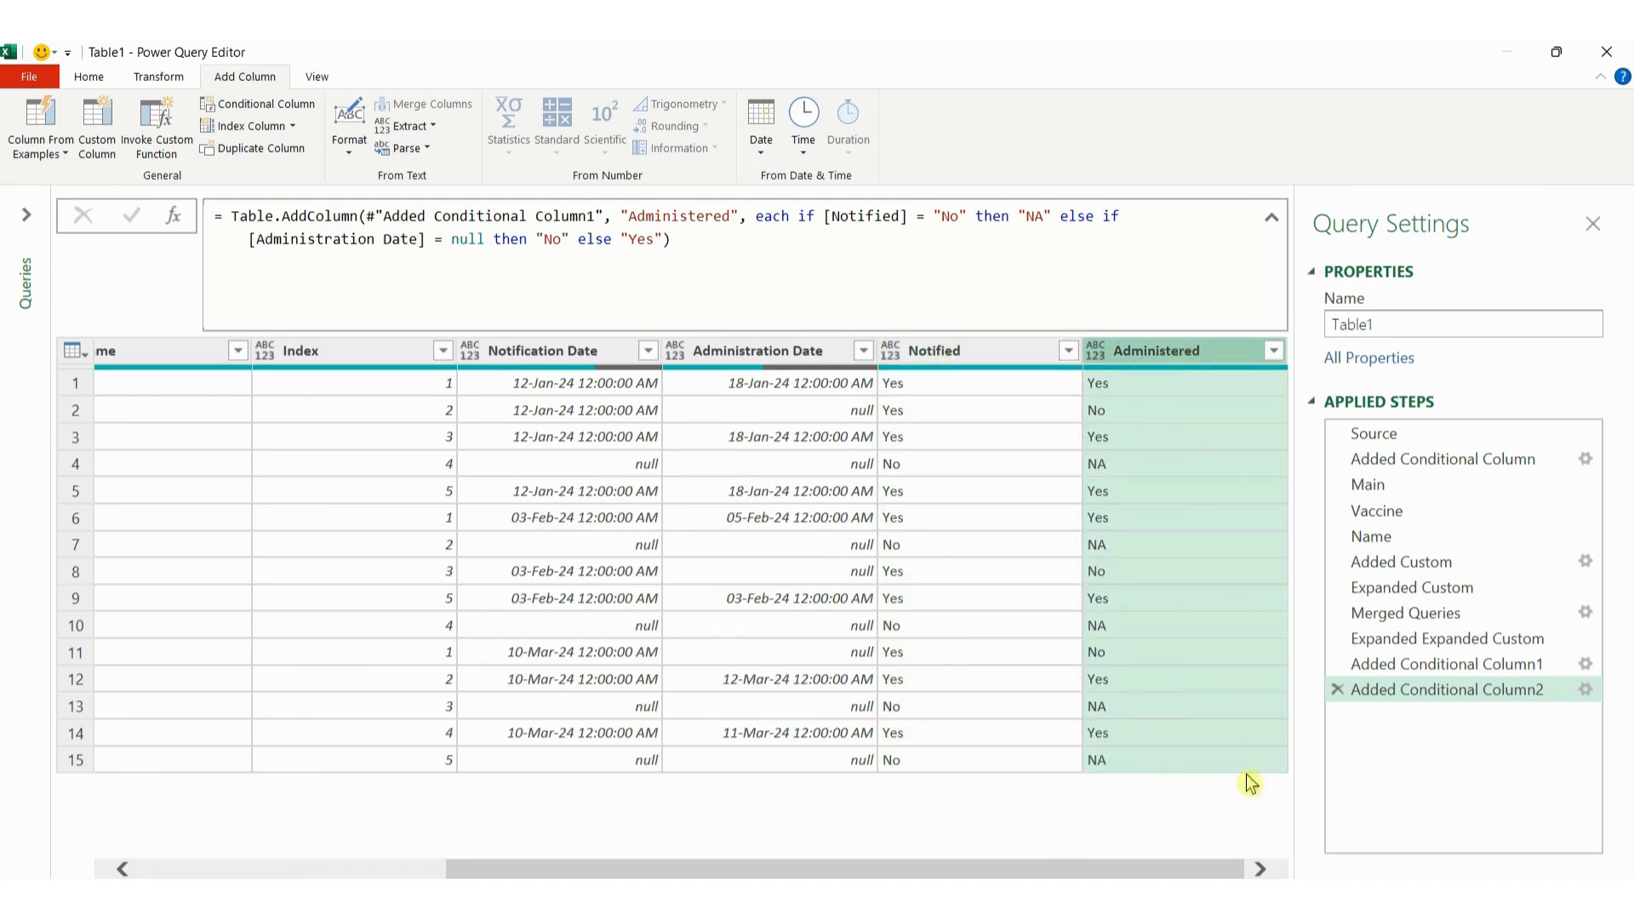
{"action": "left_click_drag", "start_coordinate": [1092, 869], "coordinate": [785, 873]}
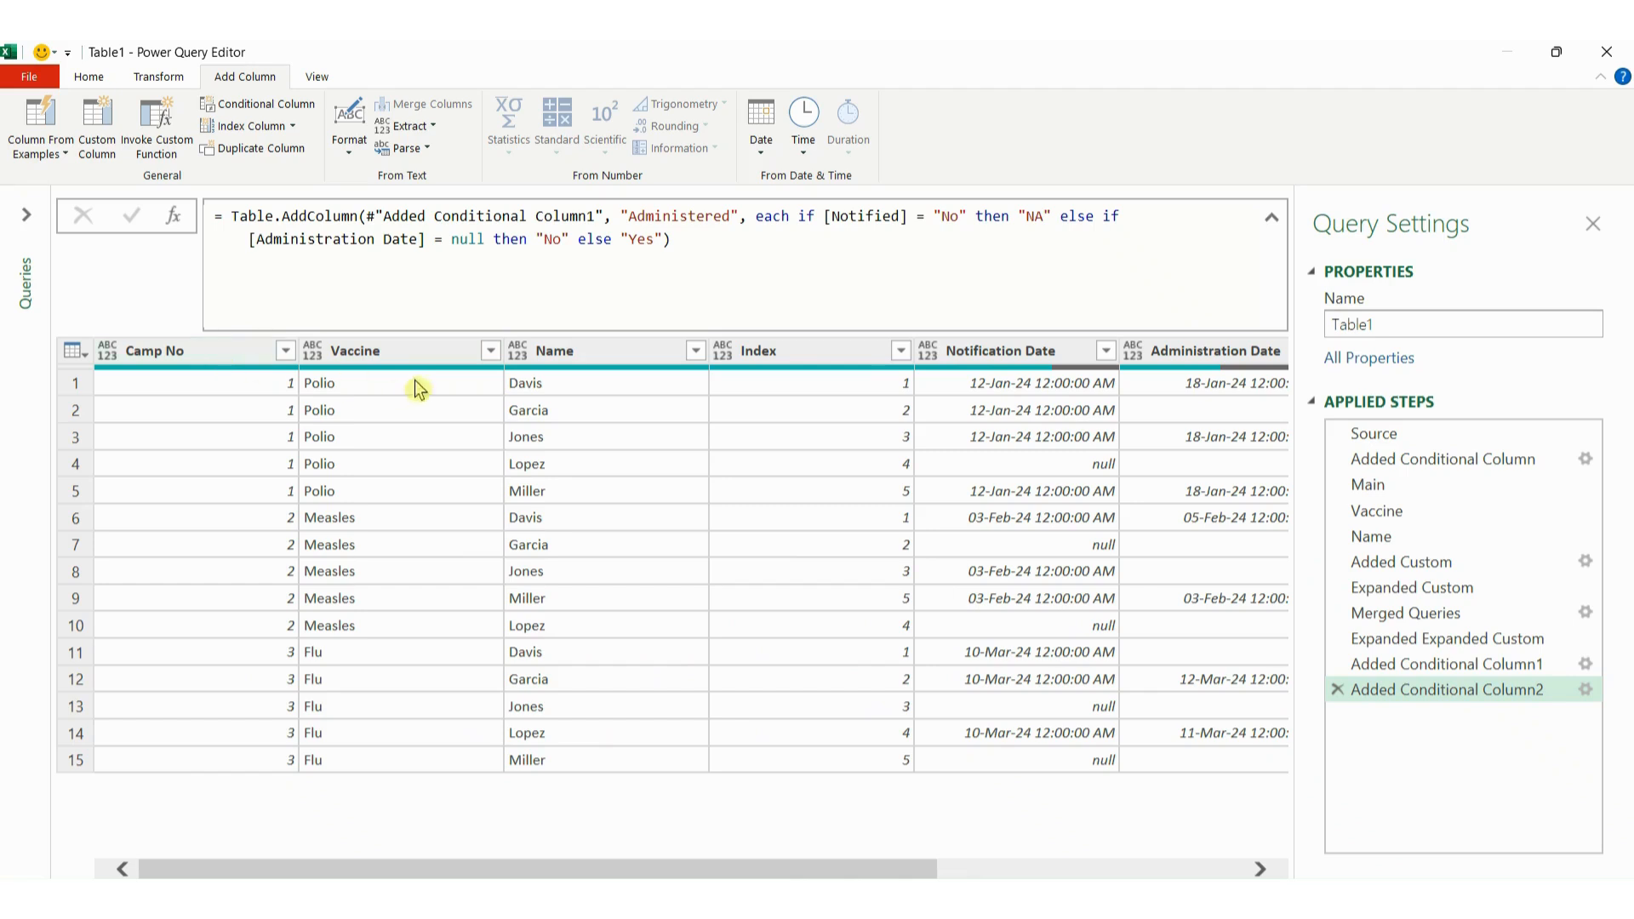
{"action": "left_click", "coordinate": [398, 354]}
{"action": "left_click", "coordinate": [590, 350], "text": "ctrl"}
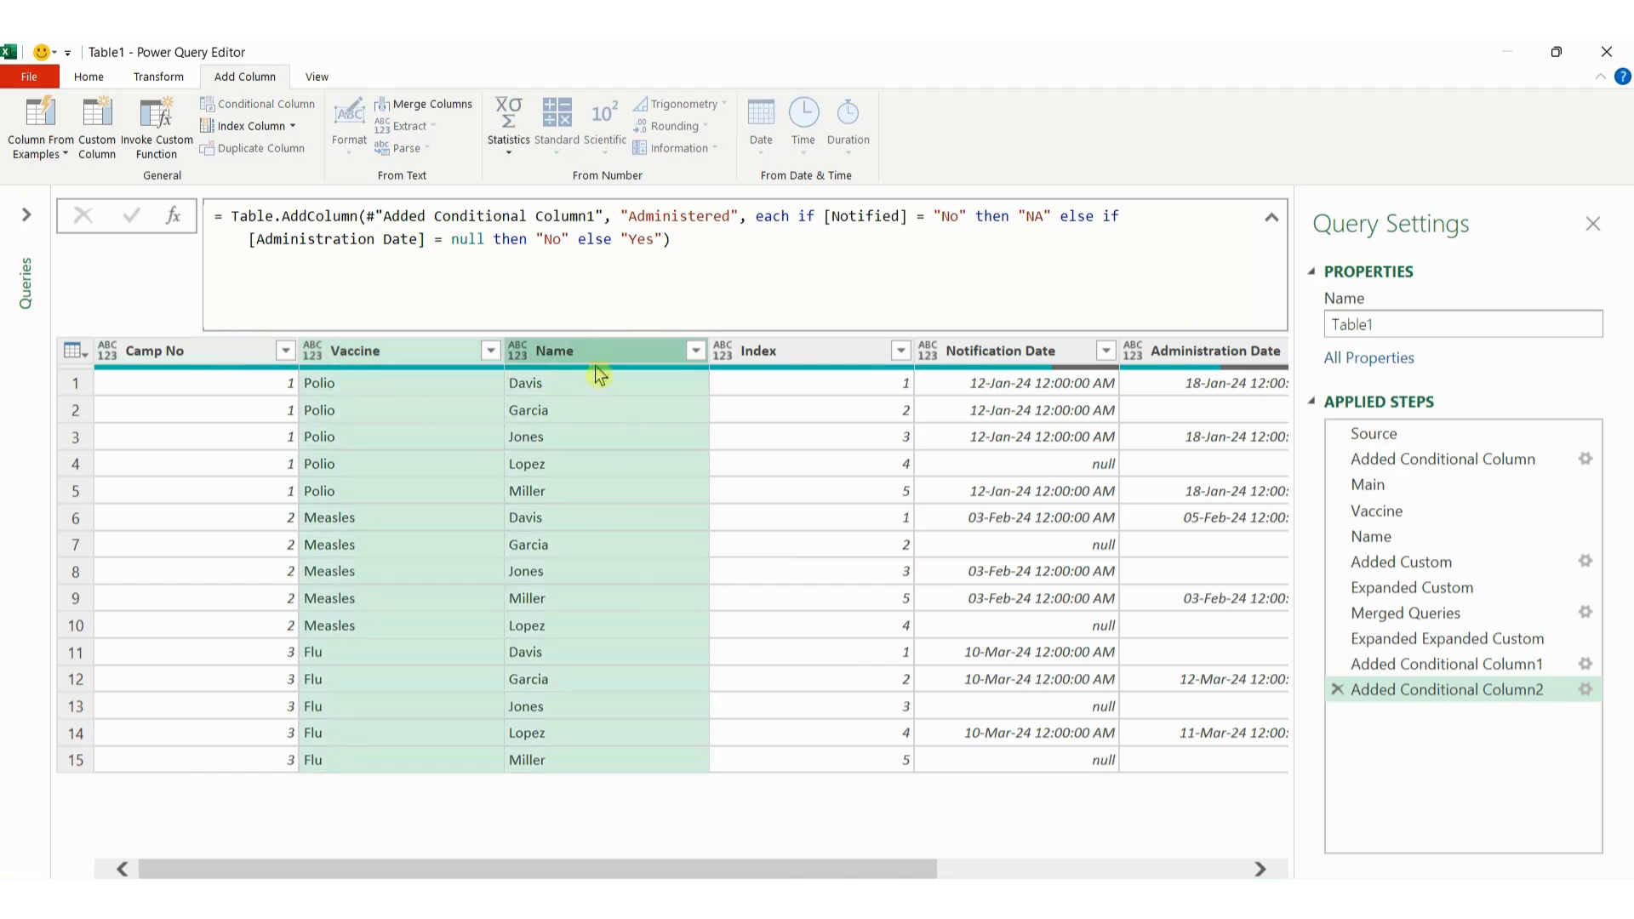
Step: Add a new column merging Camp No and Index with the custom separator ".", and sort the rows by it in ascending order
{"action": "left_click", "coordinate": [192, 354]}
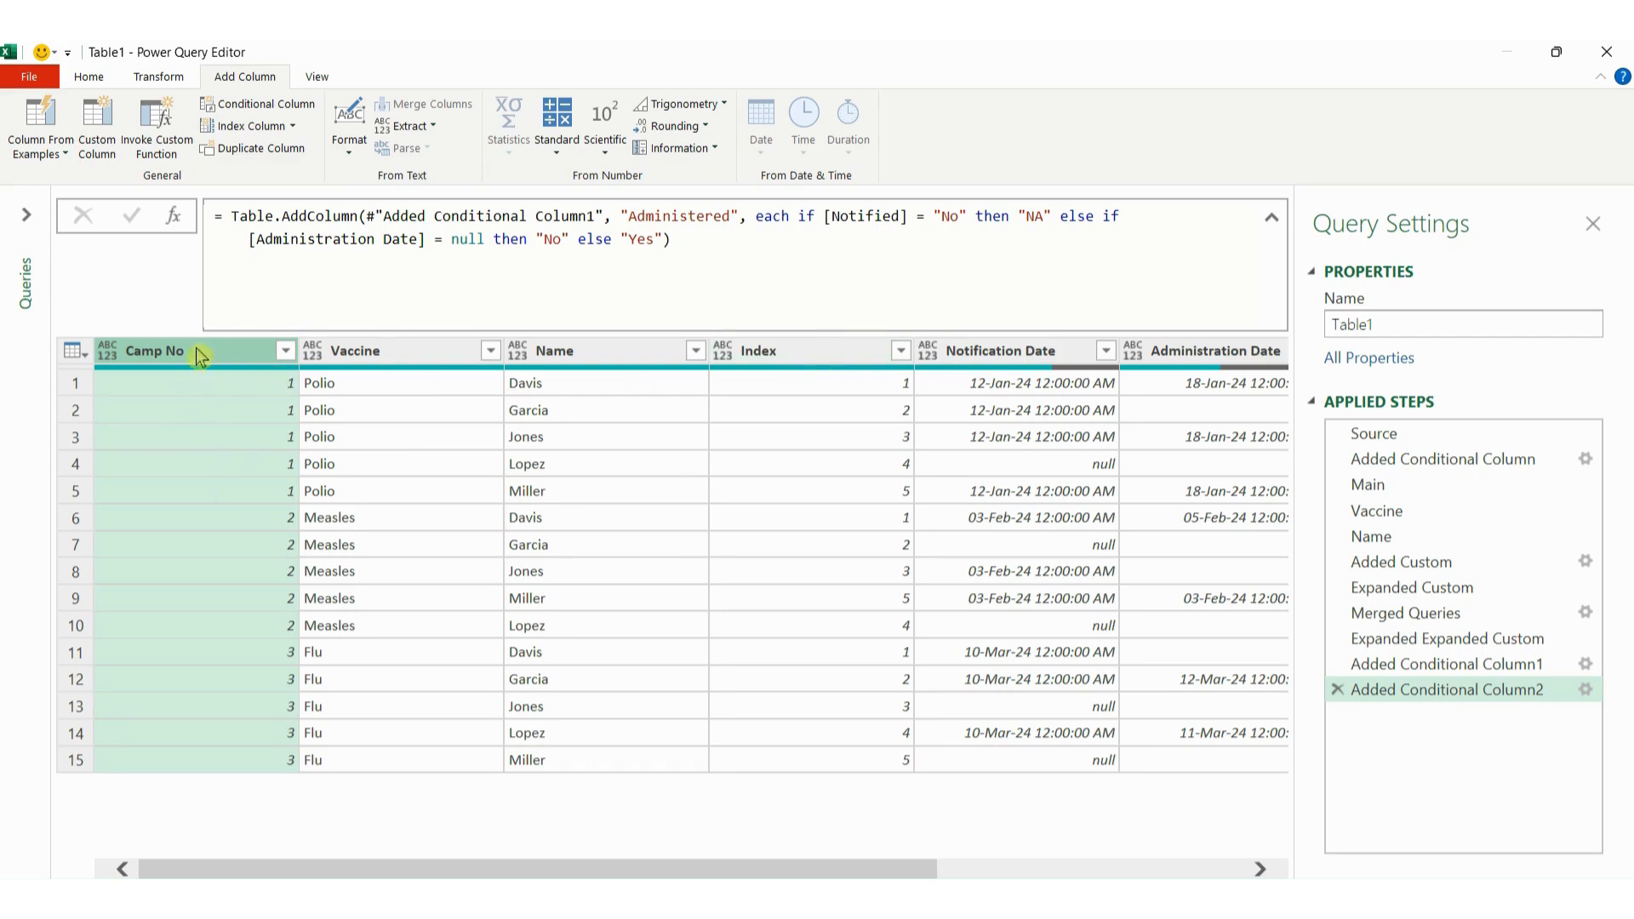
{"action": "left_click", "coordinate": [821, 357], "text": "ctrl"}
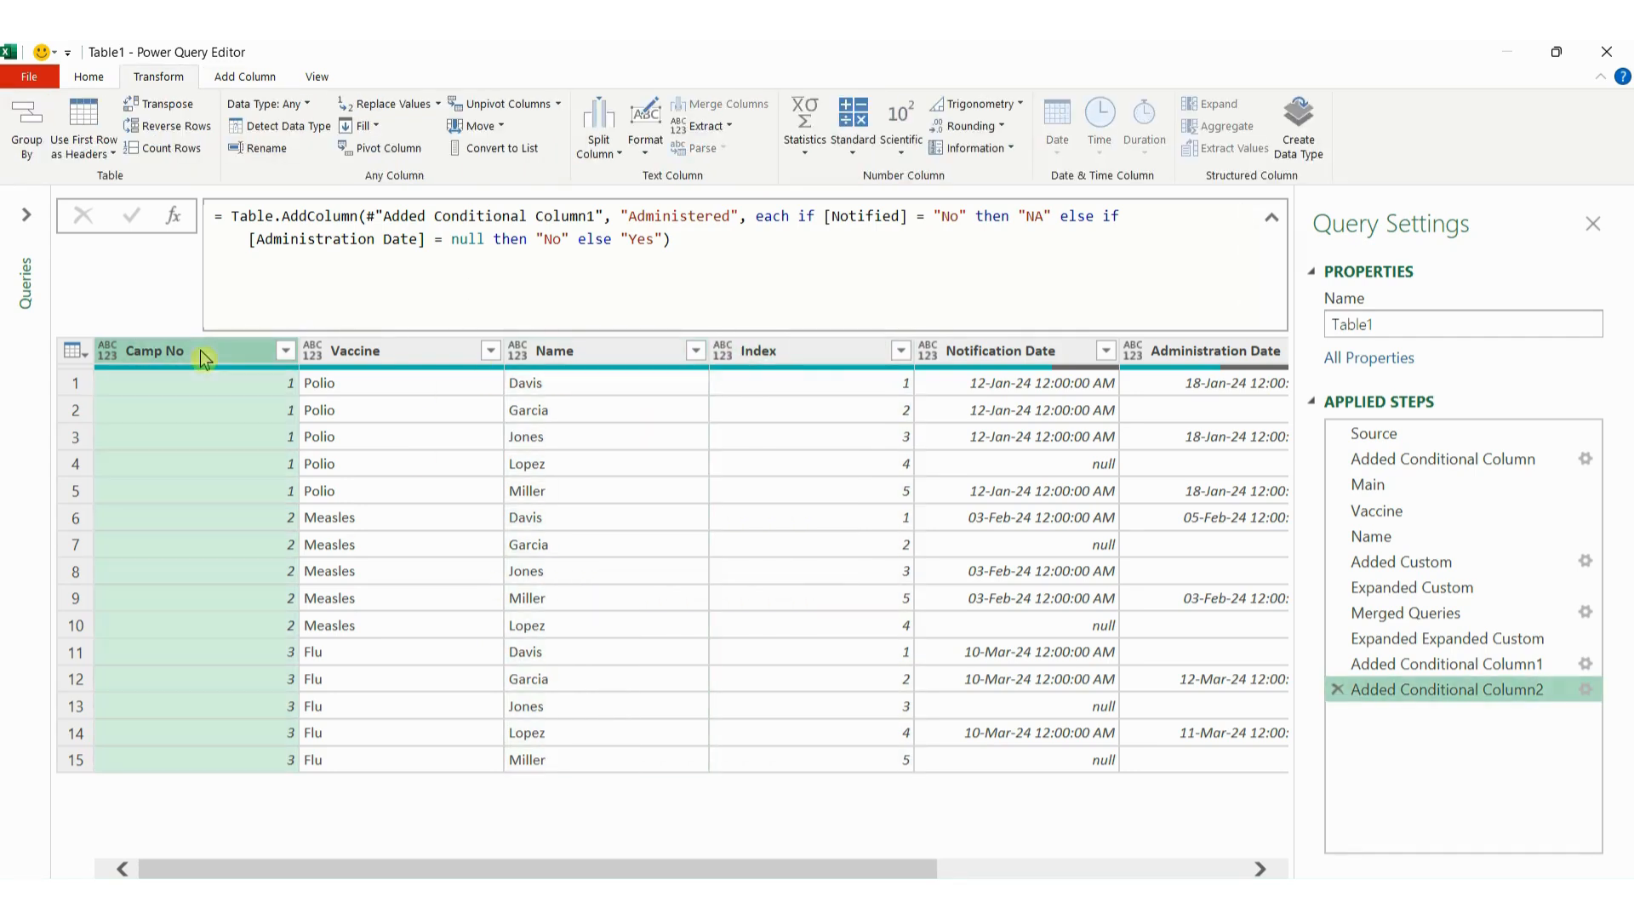
{"action": "left_click", "coordinate": [796, 360], "text": "ctrl"}
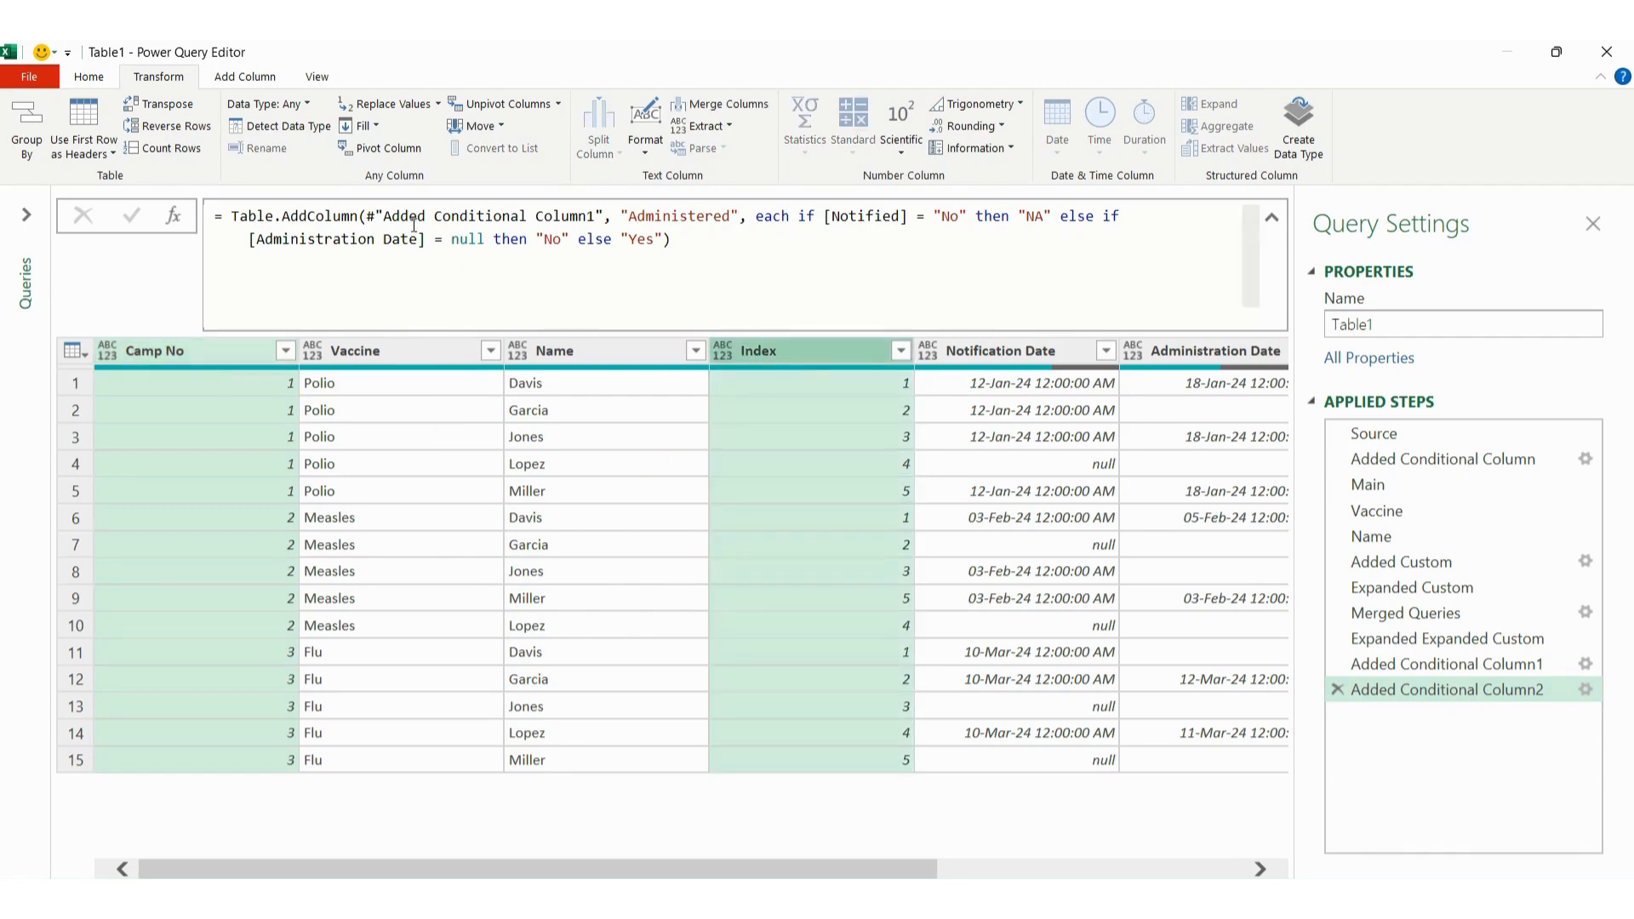
{"action": "left_click", "coordinate": [257, 77]}
{"action": "left_click", "coordinate": [435, 106]}
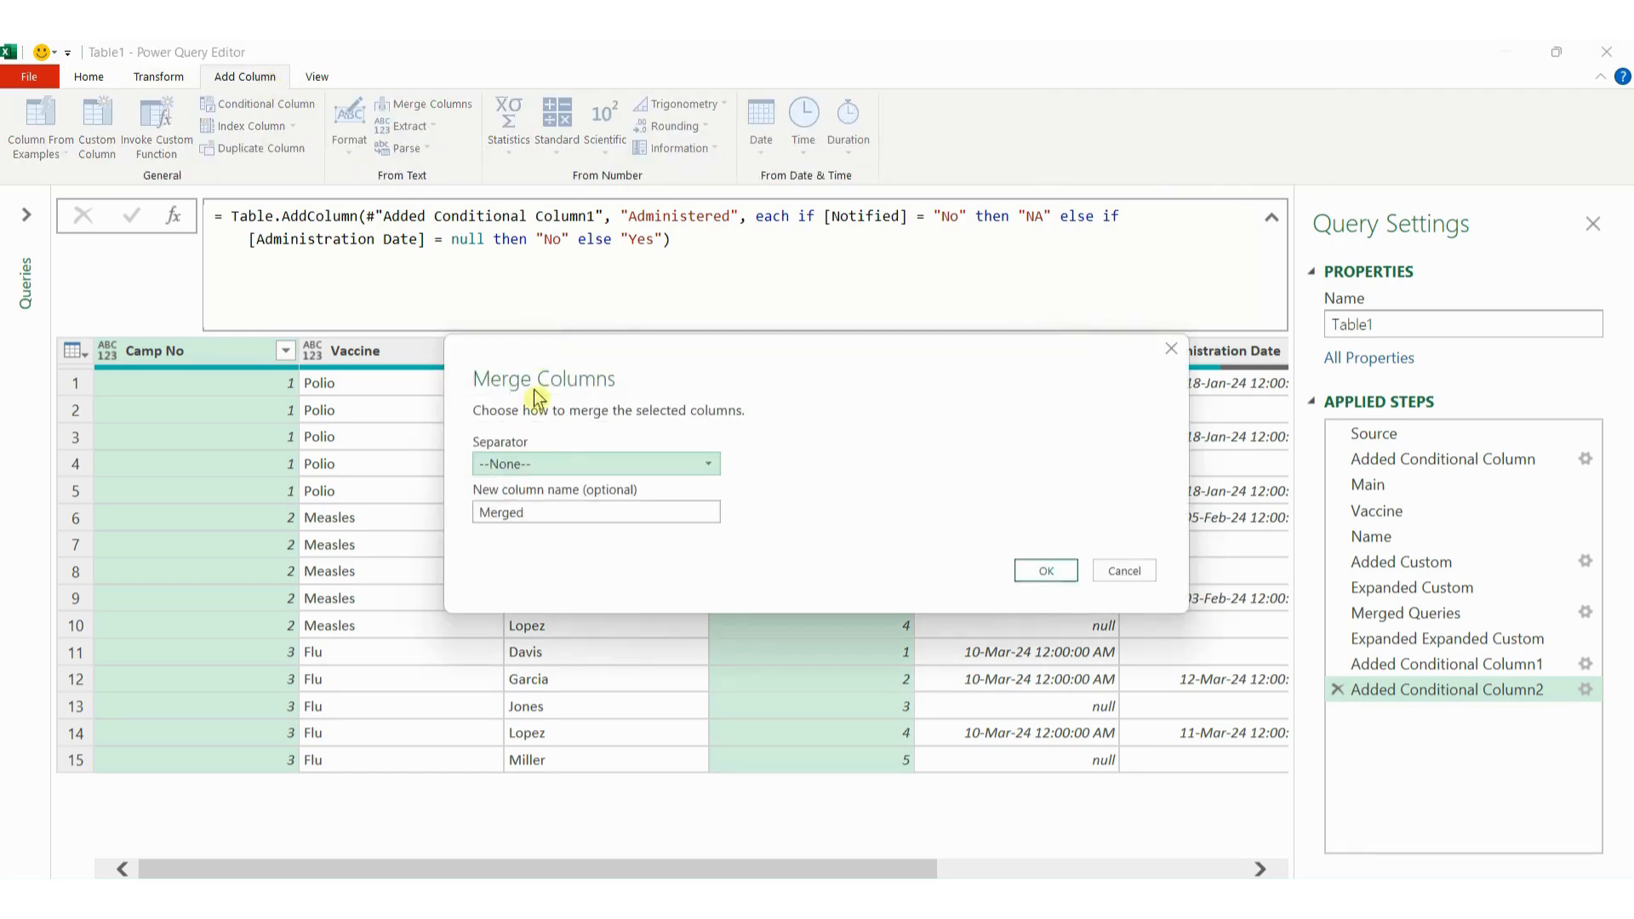
{"action": "left_click", "coordinate": [688, 466]}
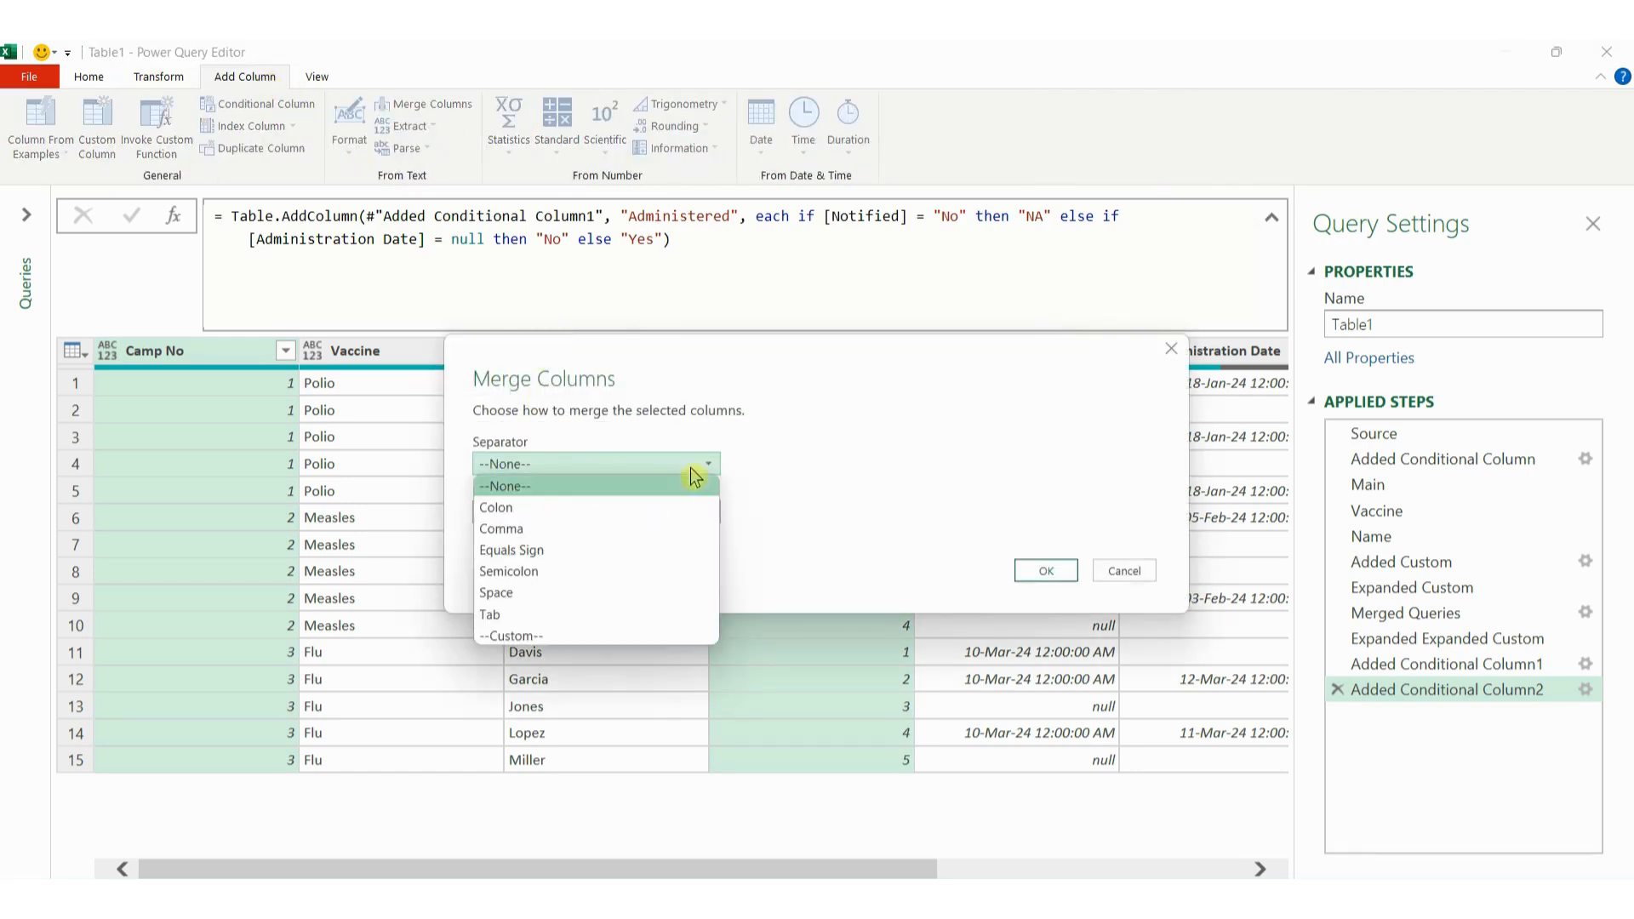
{"action": "left_click", "coordinate": [573, 631]}
{"action": "left_click", "coordinate": [557, 494]}
{"action": "type", "text": "."}
{"action": "left_click", "coordinate": [1042, 603]}
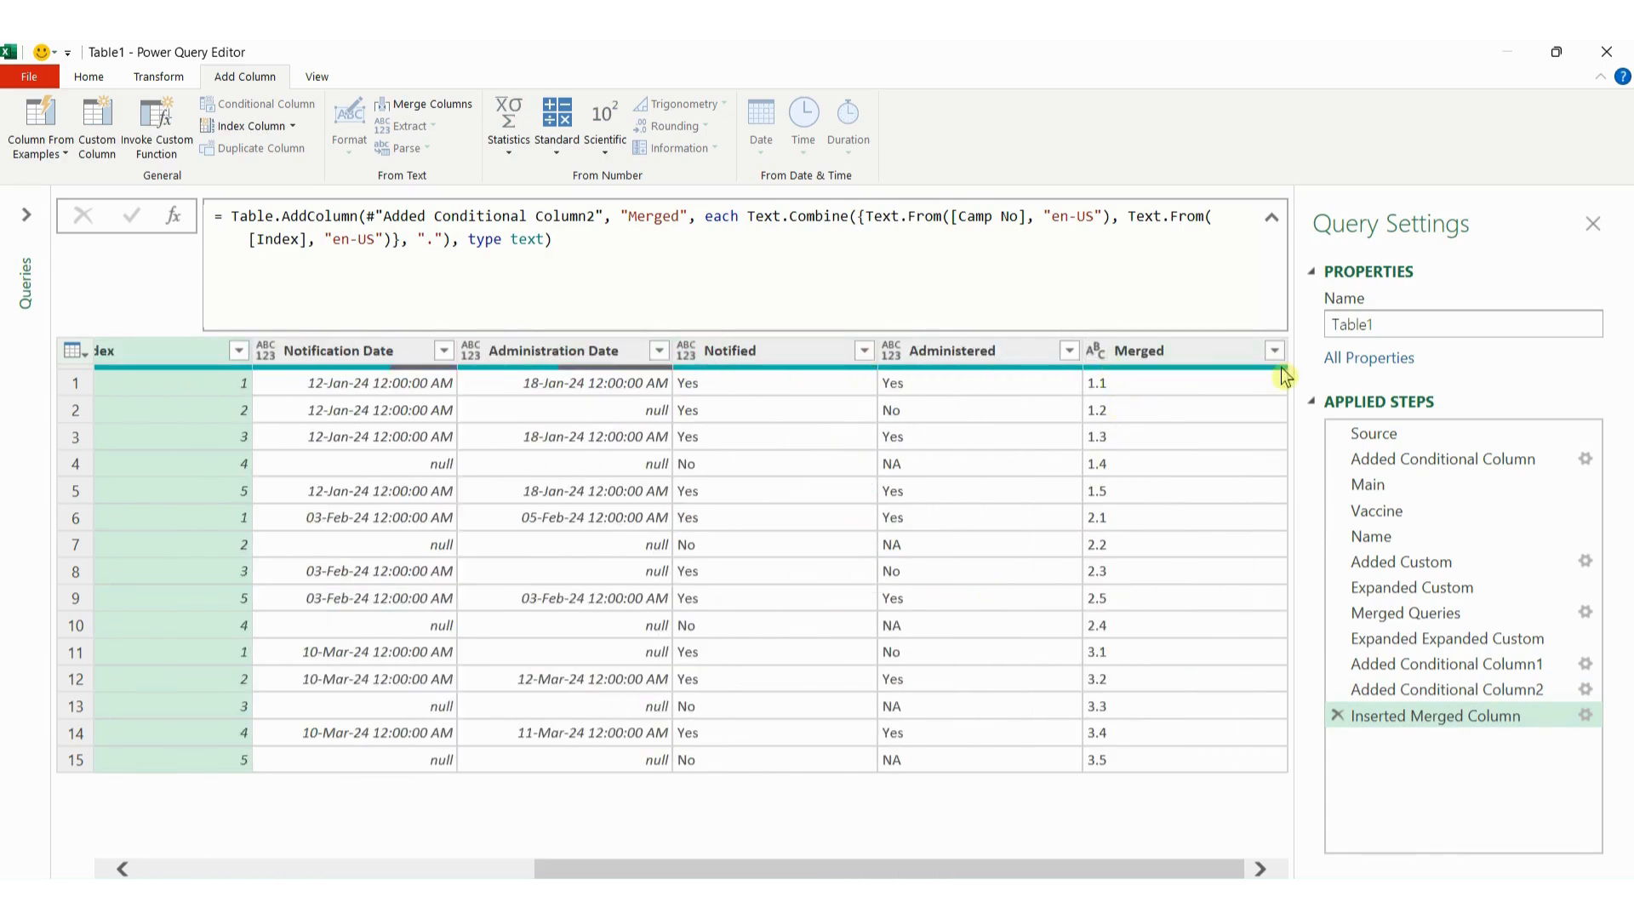
{"action": "left_click", "coordinate": [1274, 351]}
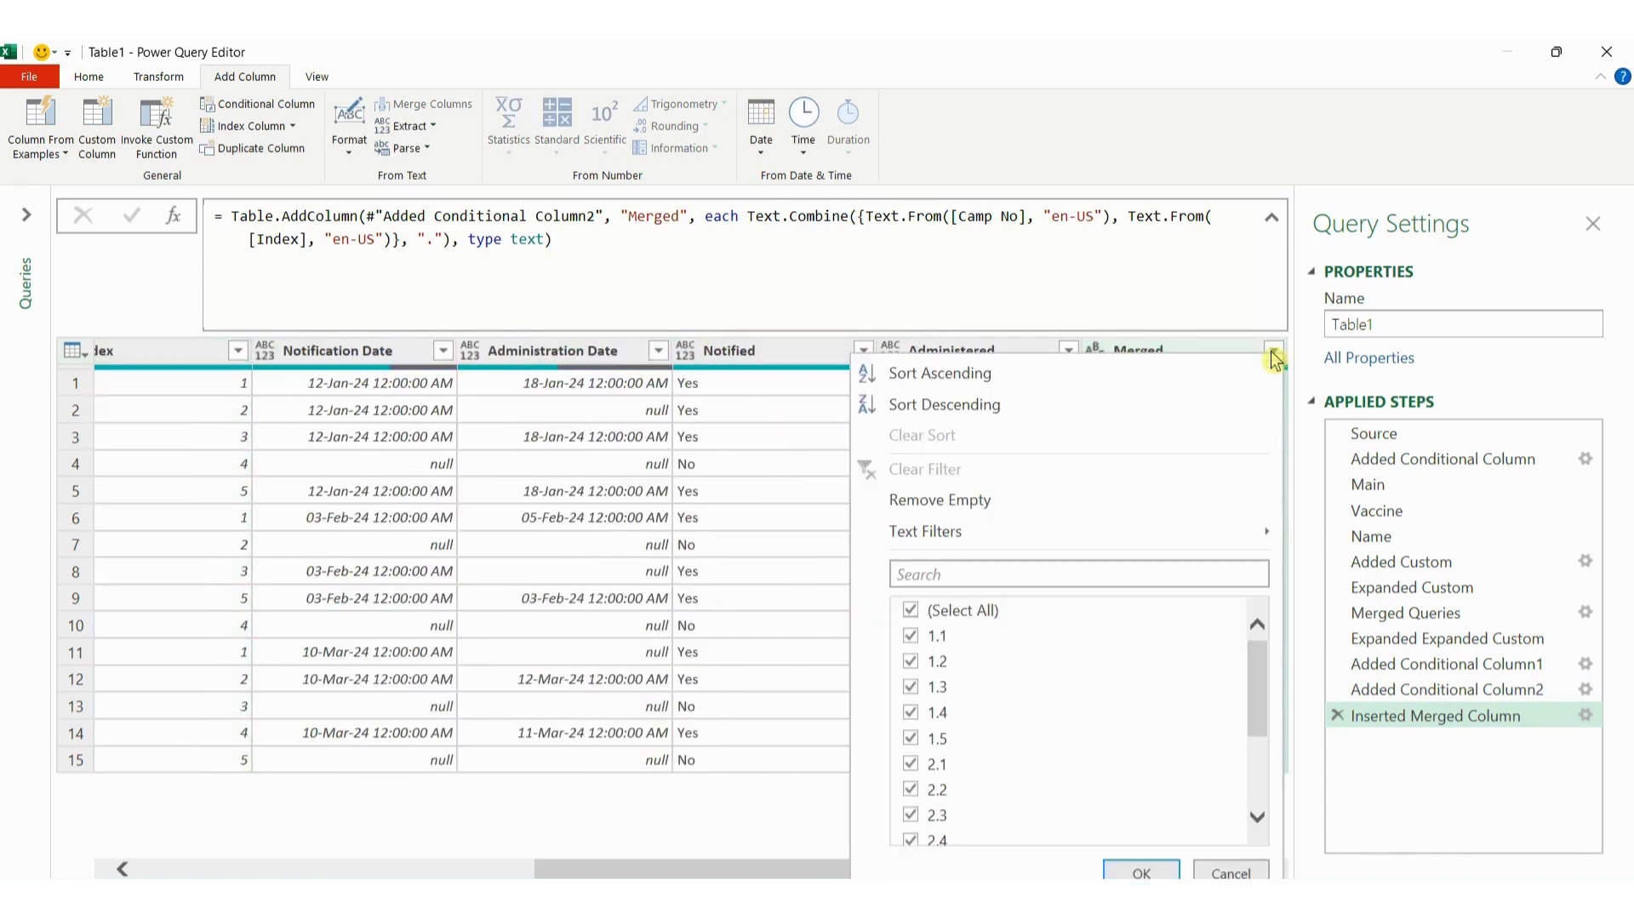
{"action": "left_click", "coordinate": [1055, 377]}
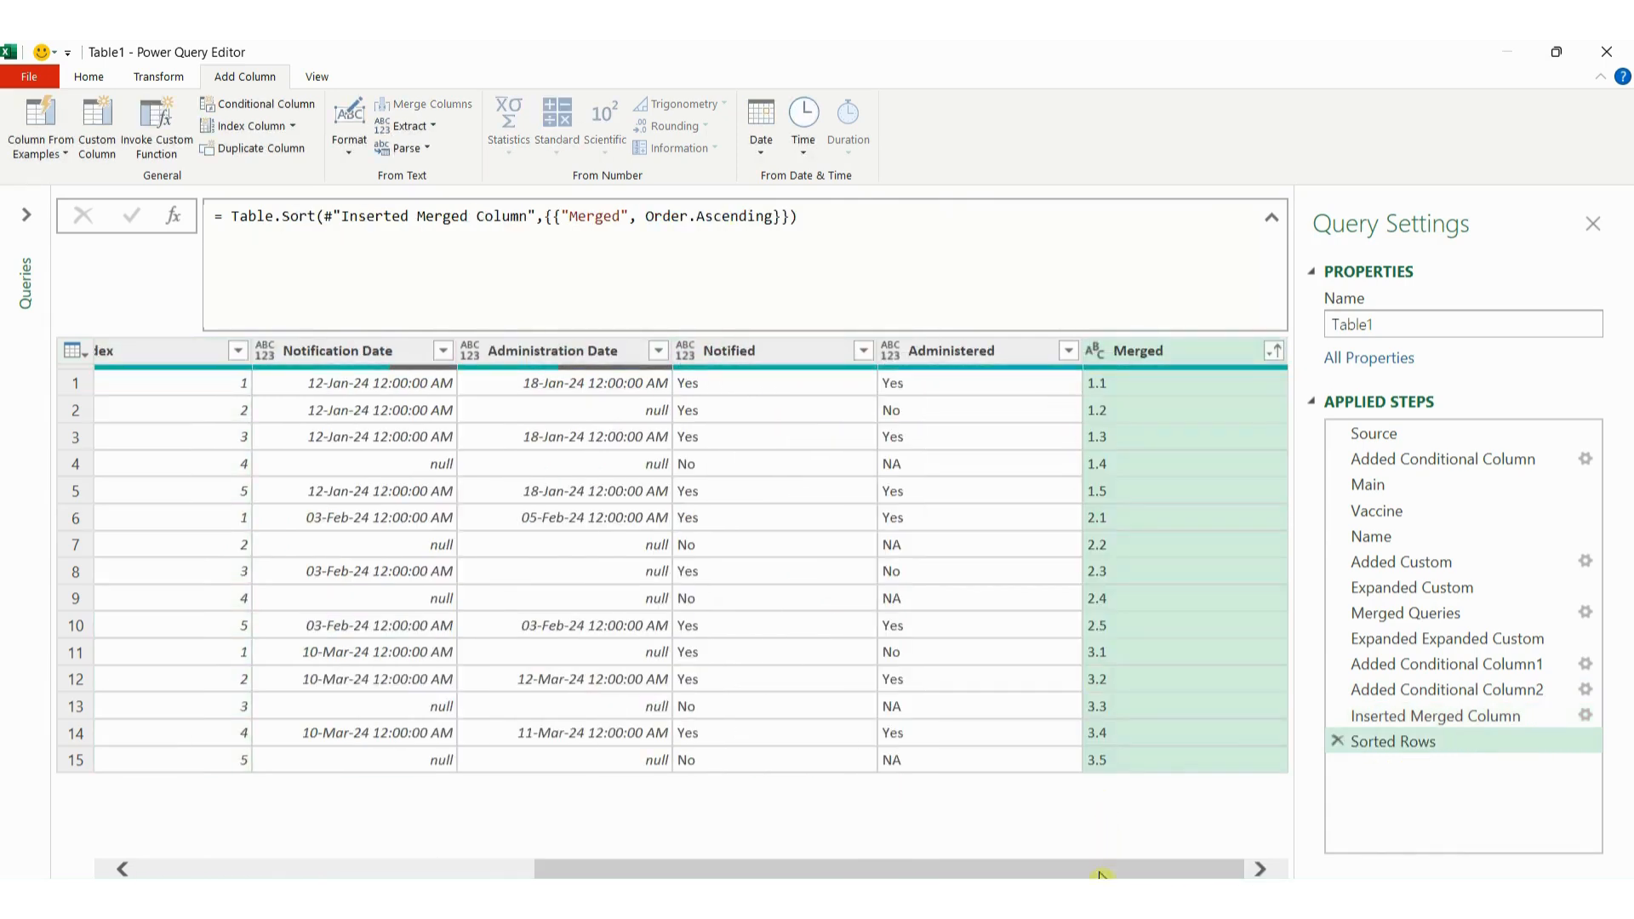
Step: Keep only the Index, Vaccine, Name, Notified and Administered columns, in that order, and remove all other columns
{"action": "left_click_drag", "start_coordinate": [1099, 877], "coordinate": [522, 861]}
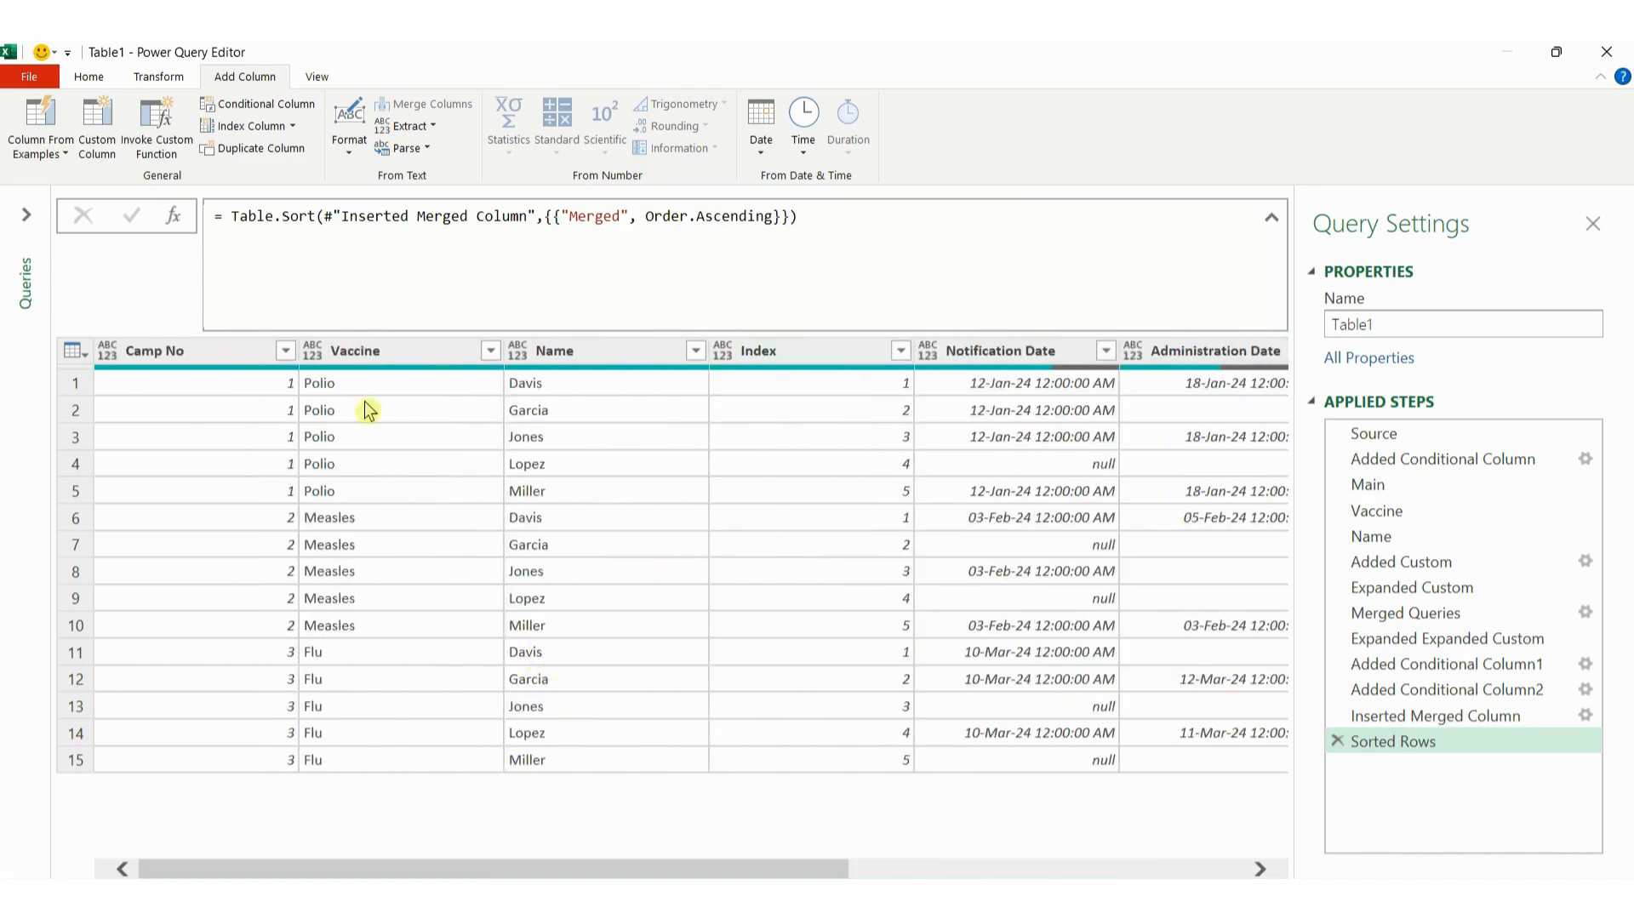
{"action": "left_click", "coordinate": [802, 351]}
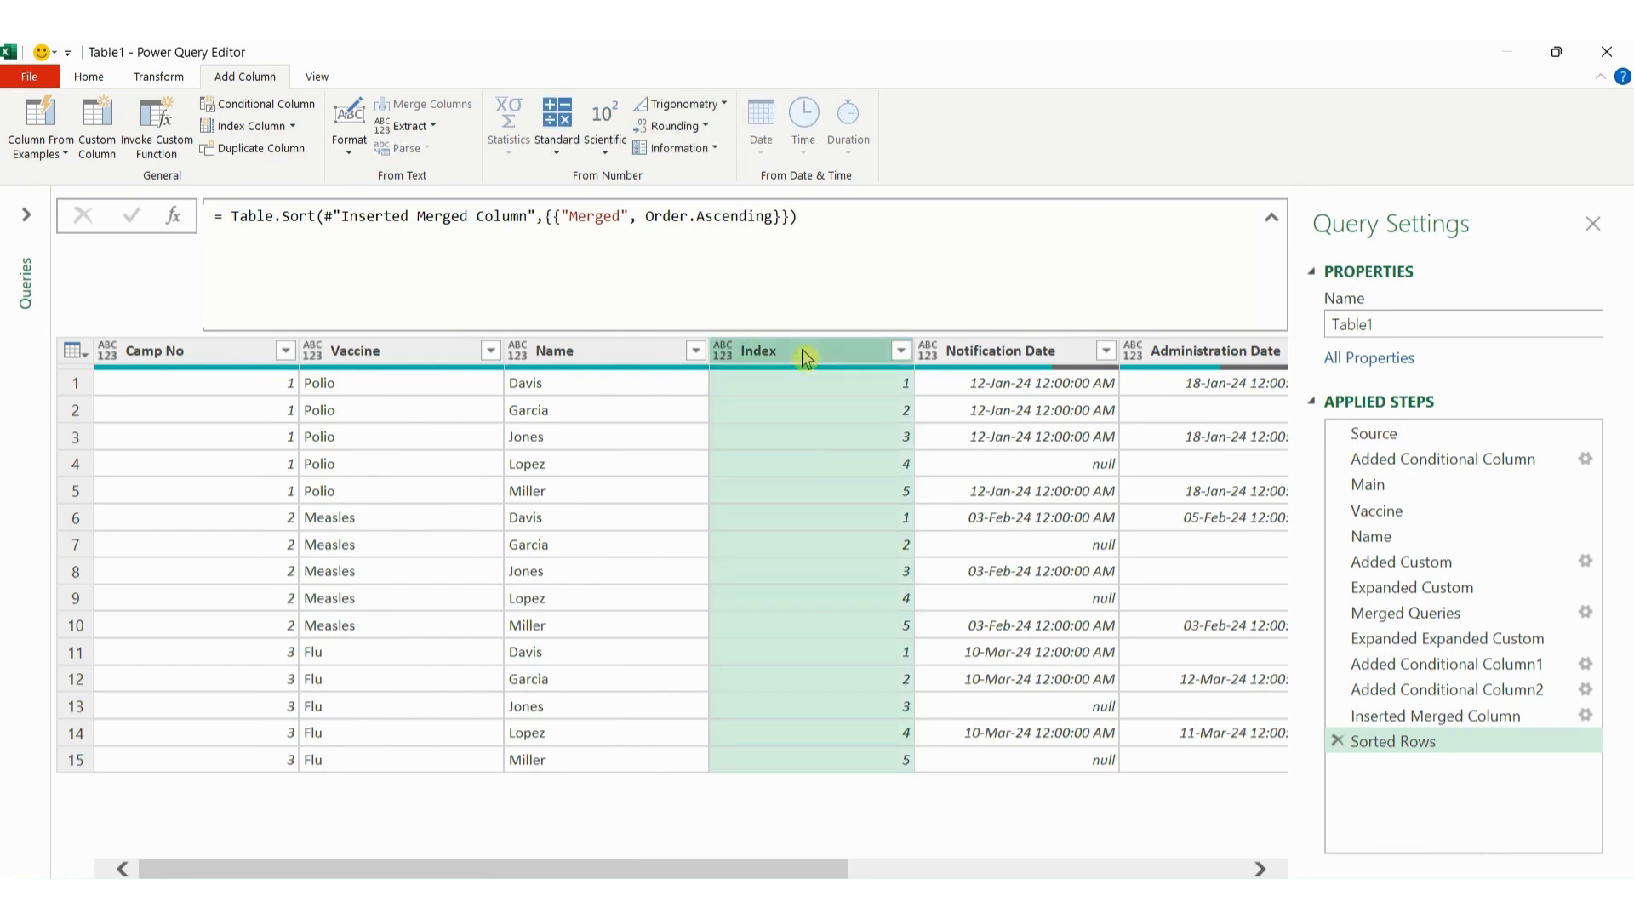
{"action": "left_click", "coordinate": [408, 356], "text": "ctrl"}
{"action": "left_click", "coordinate": [569, 356], "text": "ctrl"}
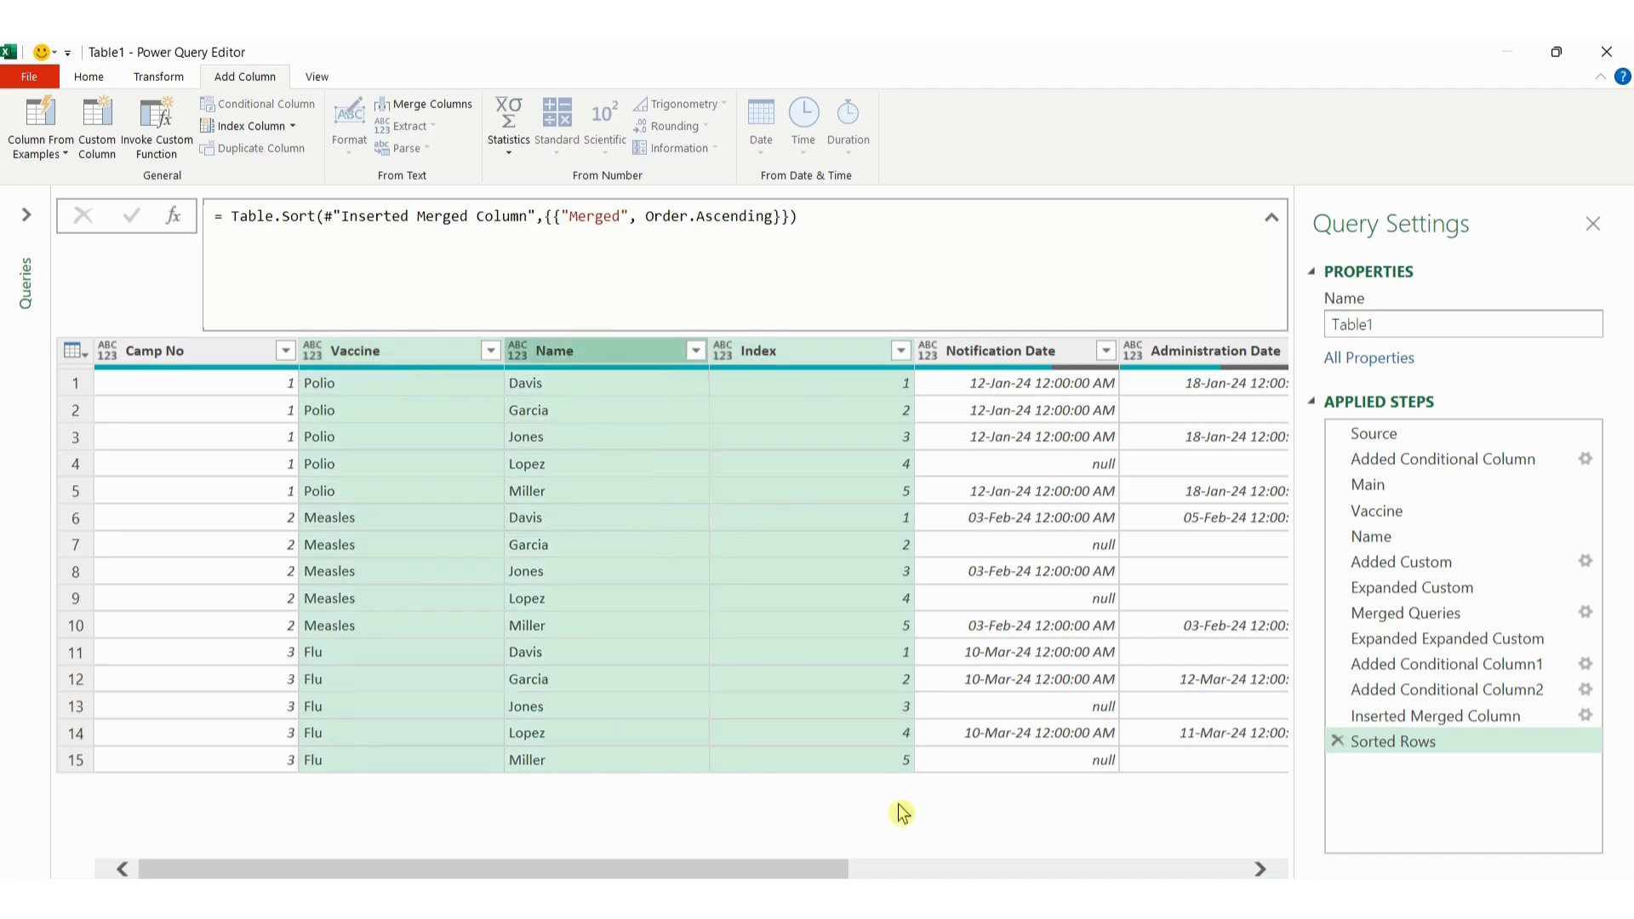
{"action": "left_click_drag", "start_coordinate": [809, 867], "coordinate": [1082, 867]}
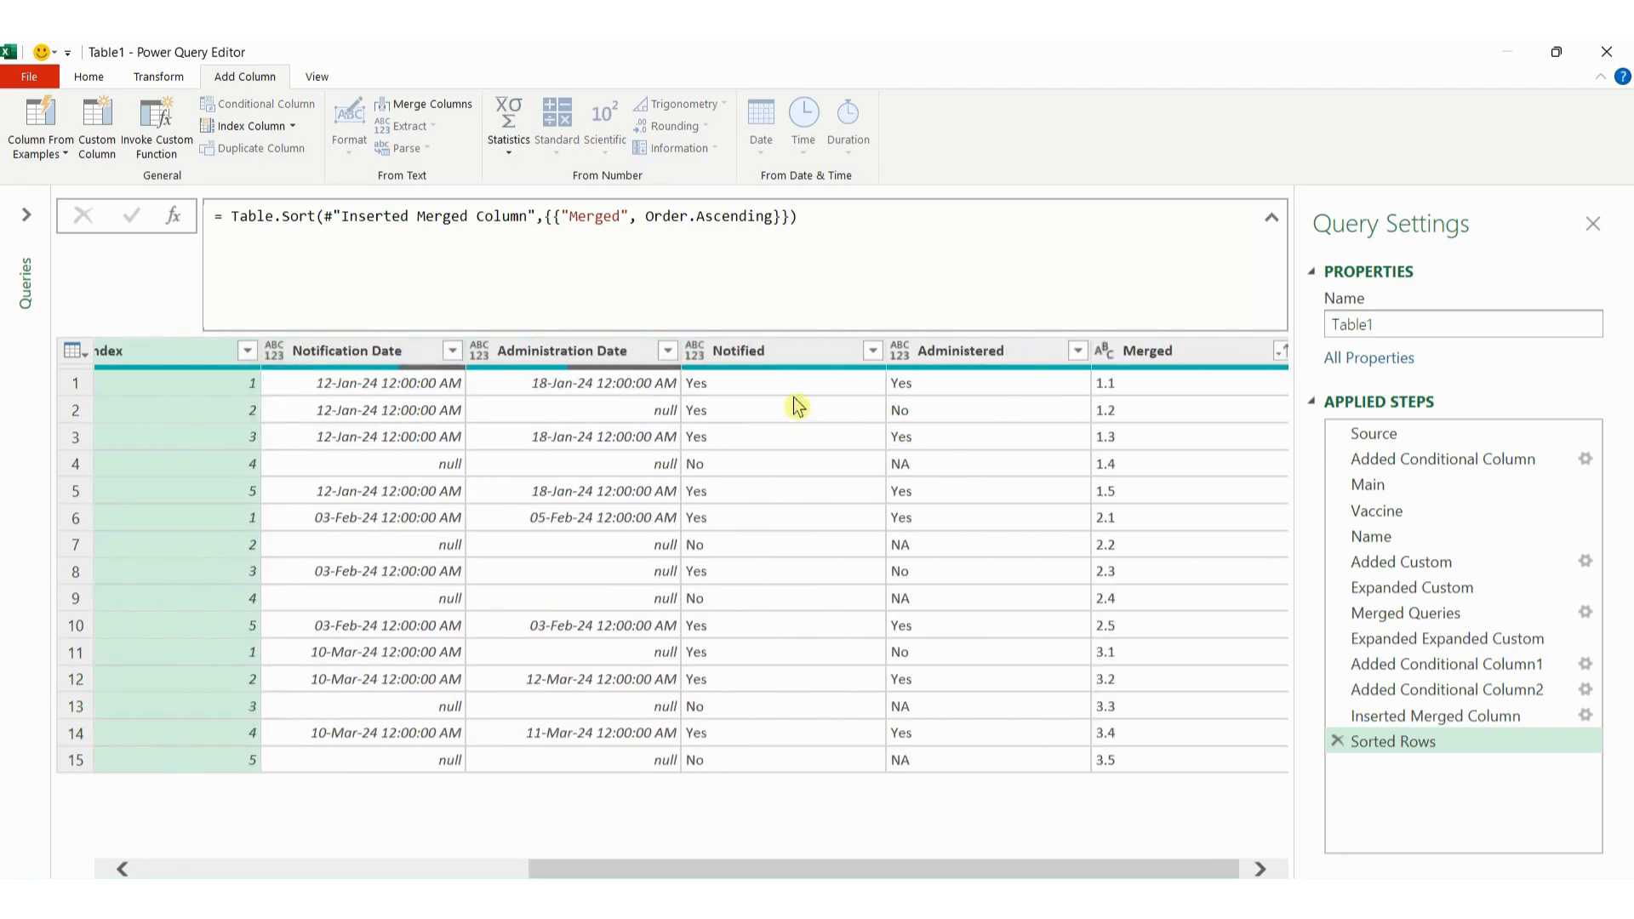
{"action": "left_click", "coordinate": [773, 354], "text": "ctrl"}
{"action": "left_click", "coordinate": [930, 359], "text": "ctrl"}
{"action": "right_click", "coordinate": [1008, 358]}
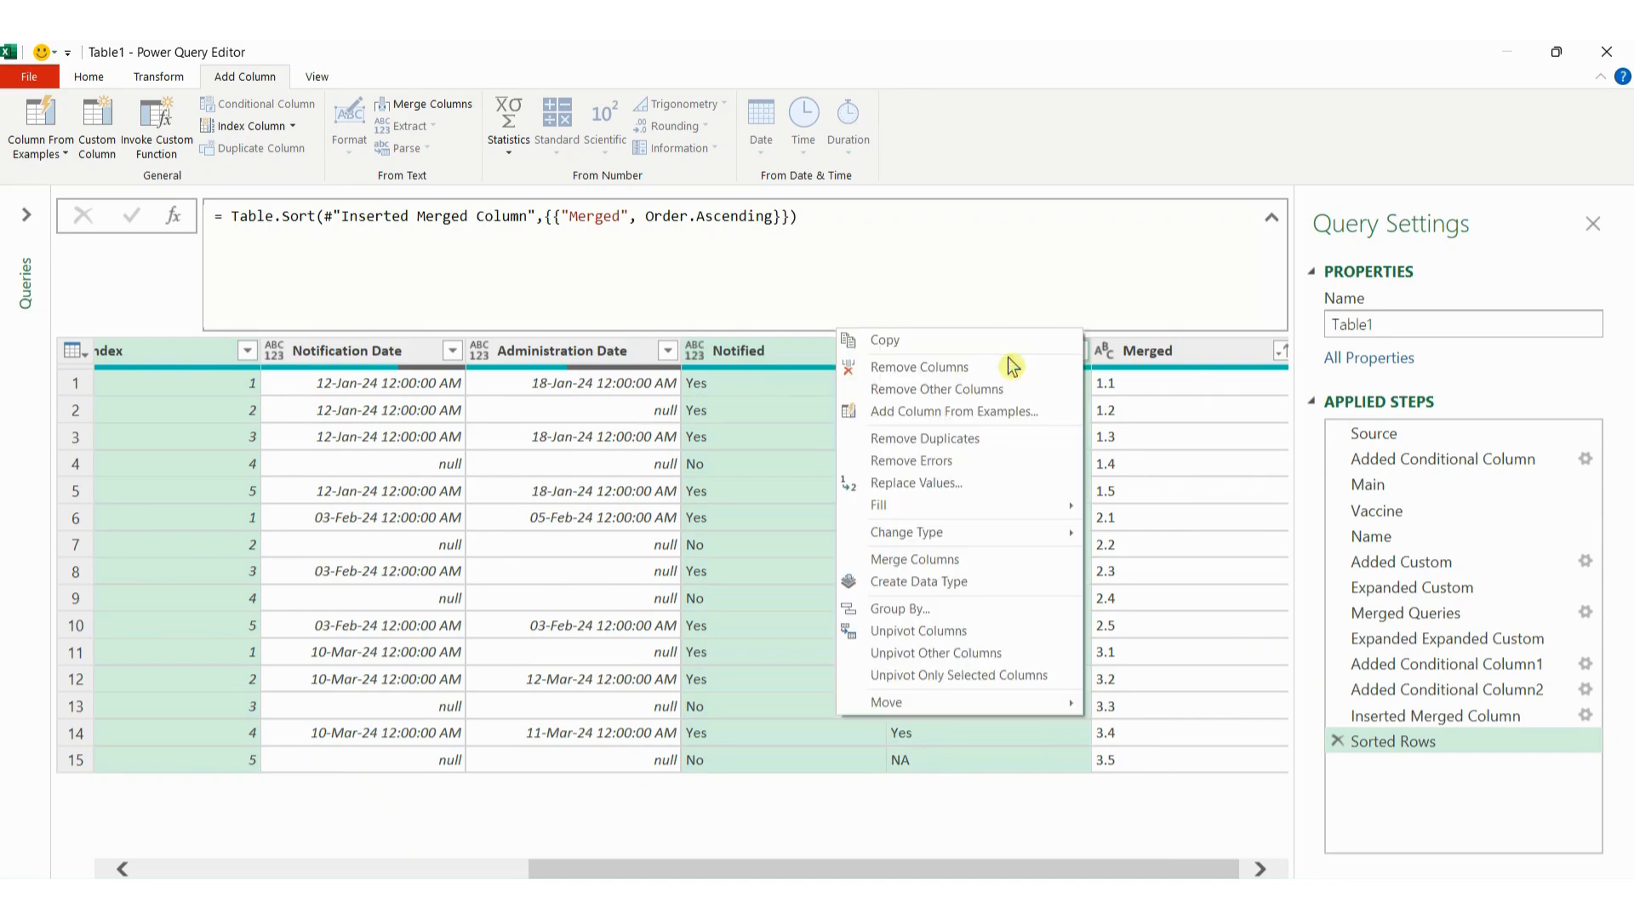
{"action": "left_click", "coordinate": [990, 391]}
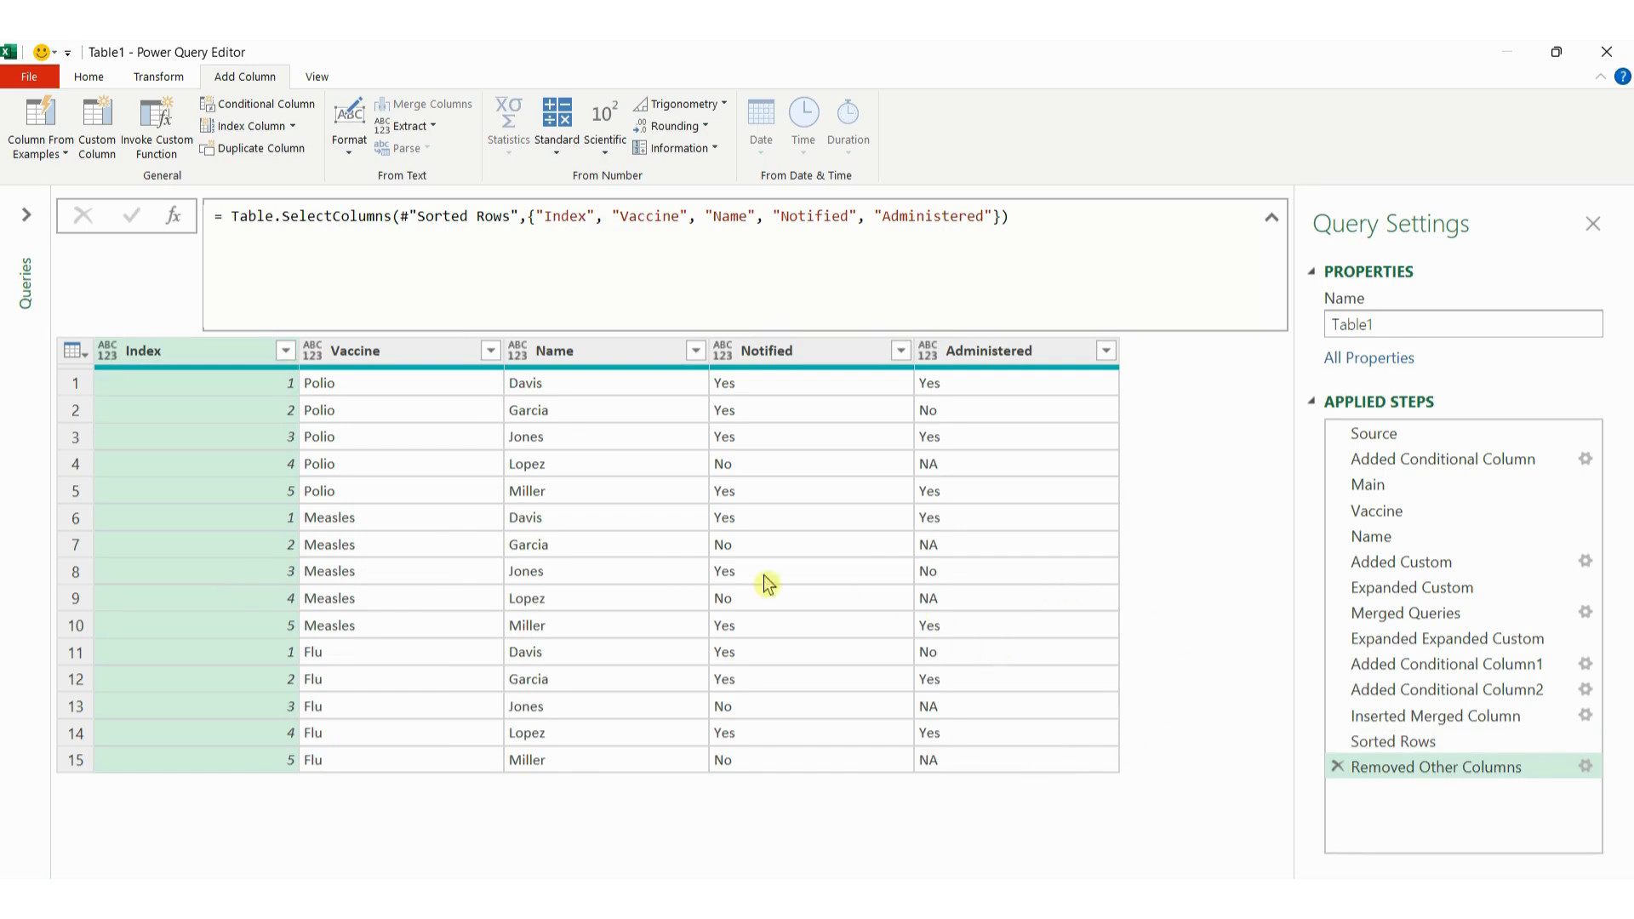
Step: Rename the Index column of the reduced table as Camp No
{"action": "double_click", "coordinate": [160, 349]}
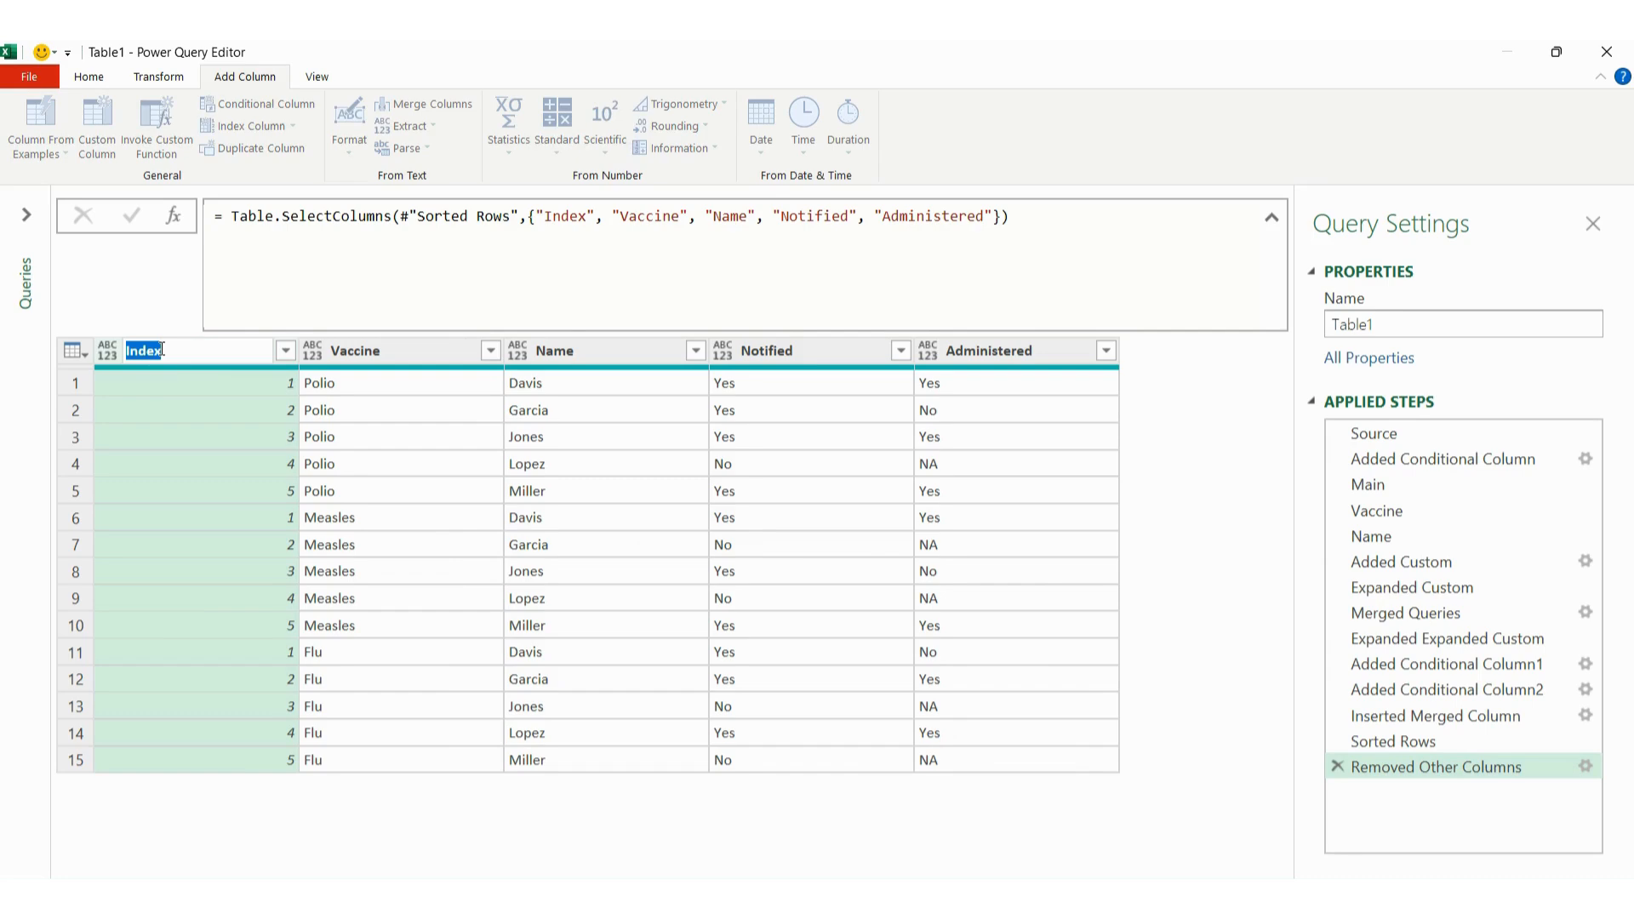
{"action": "type", "text": "Camp No"}
{"action": "key", "text": "Return"}
Step: Look over the Name, Notified and Administered columns, and close and load the finished query into the workbook
{"action": "left_click", "coordinate": [590, 349]}
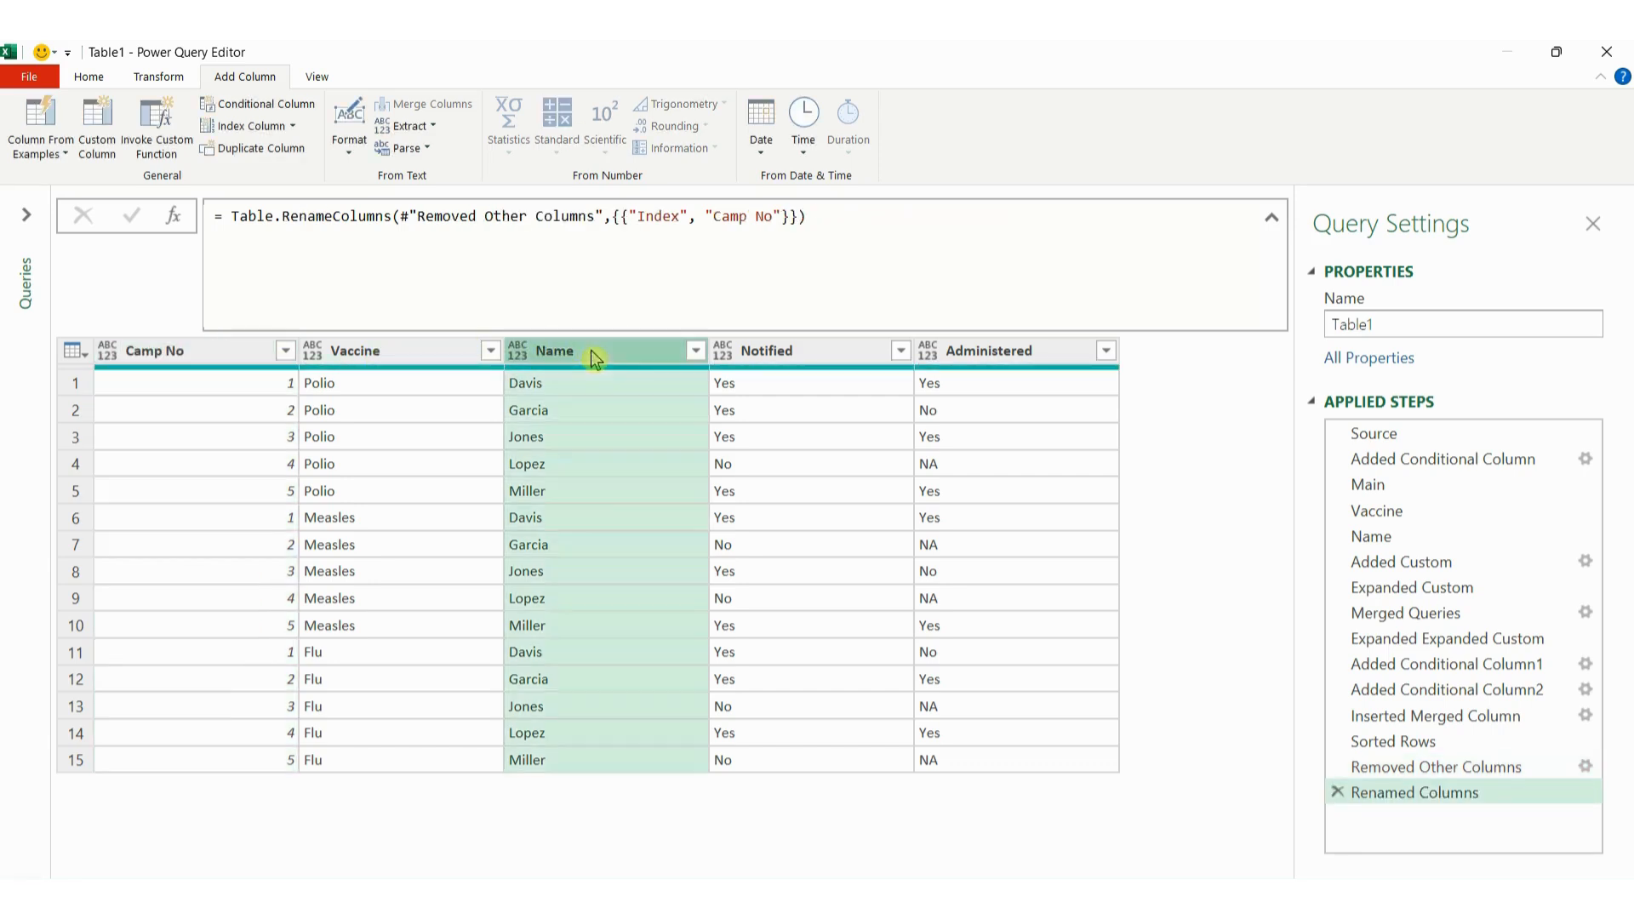
{"action": "left_click", "coordinate": [829, 358]}
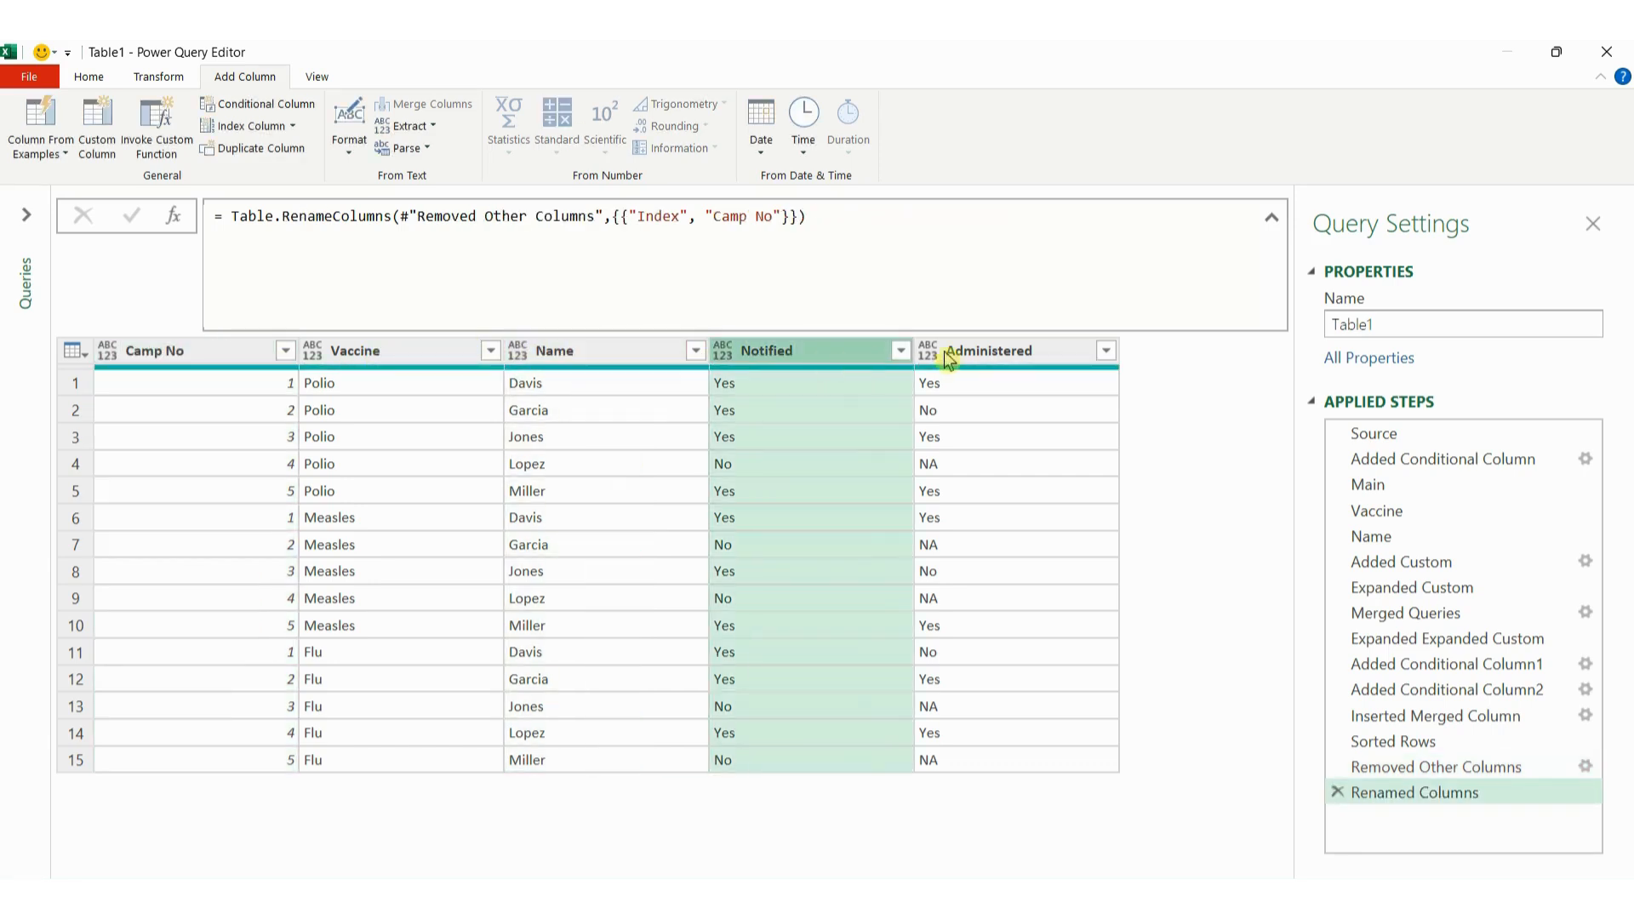
{"action": "left_click", "coordinate": [1002, 357]}
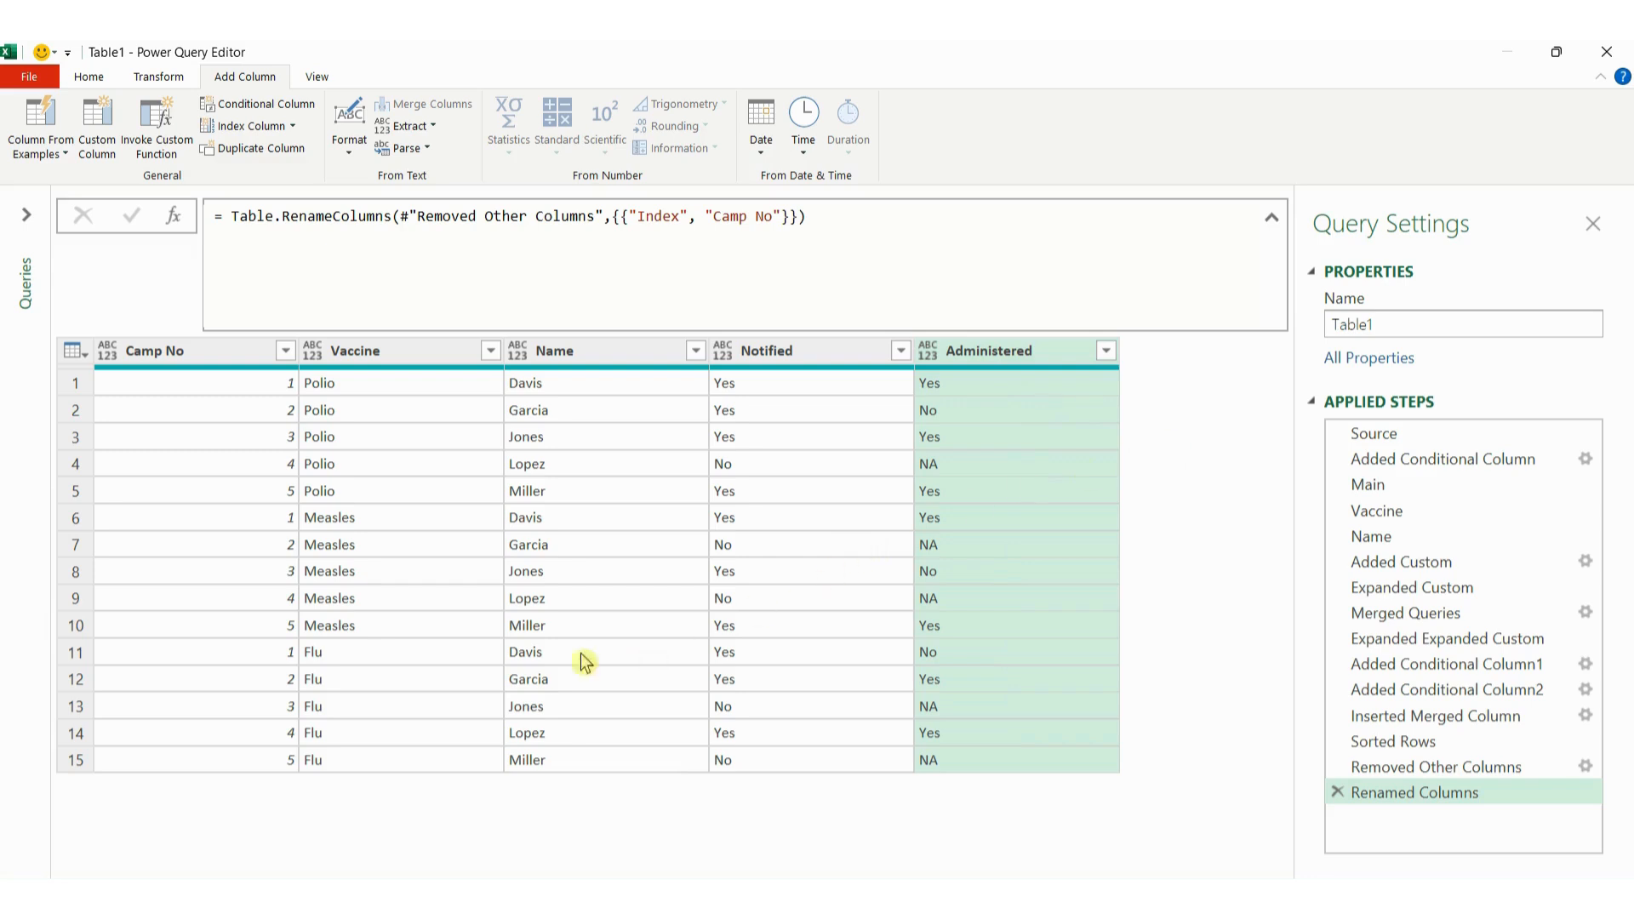
{"action": "left_click", "coordinate": [88, 77]}
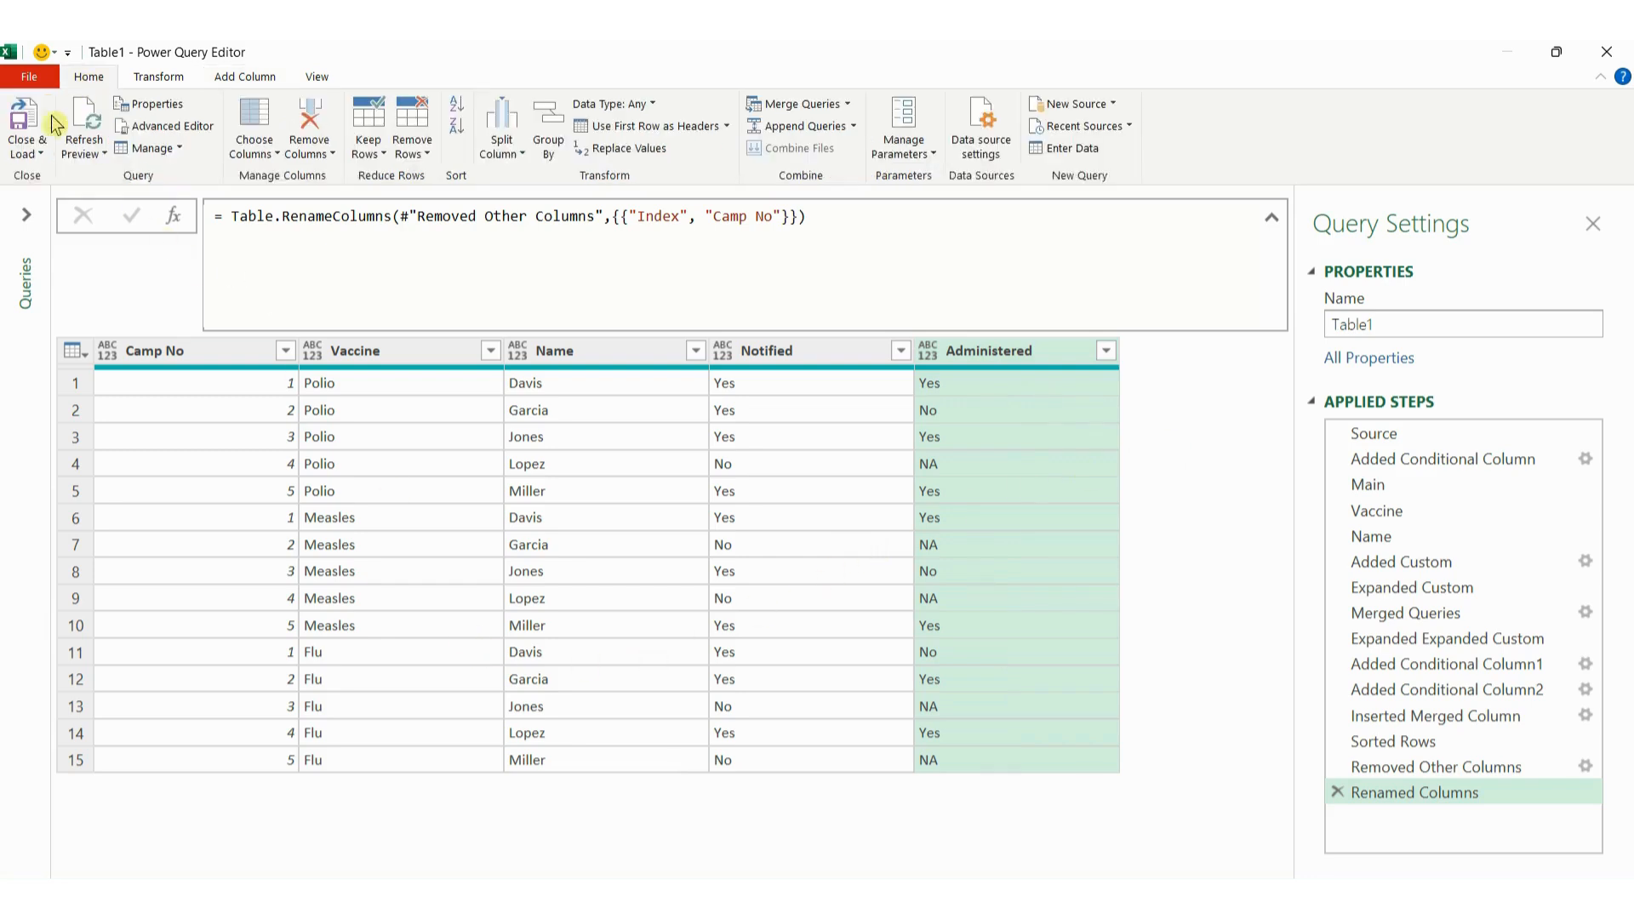
{"action": "left_click", "coordinate": [27, 121]}
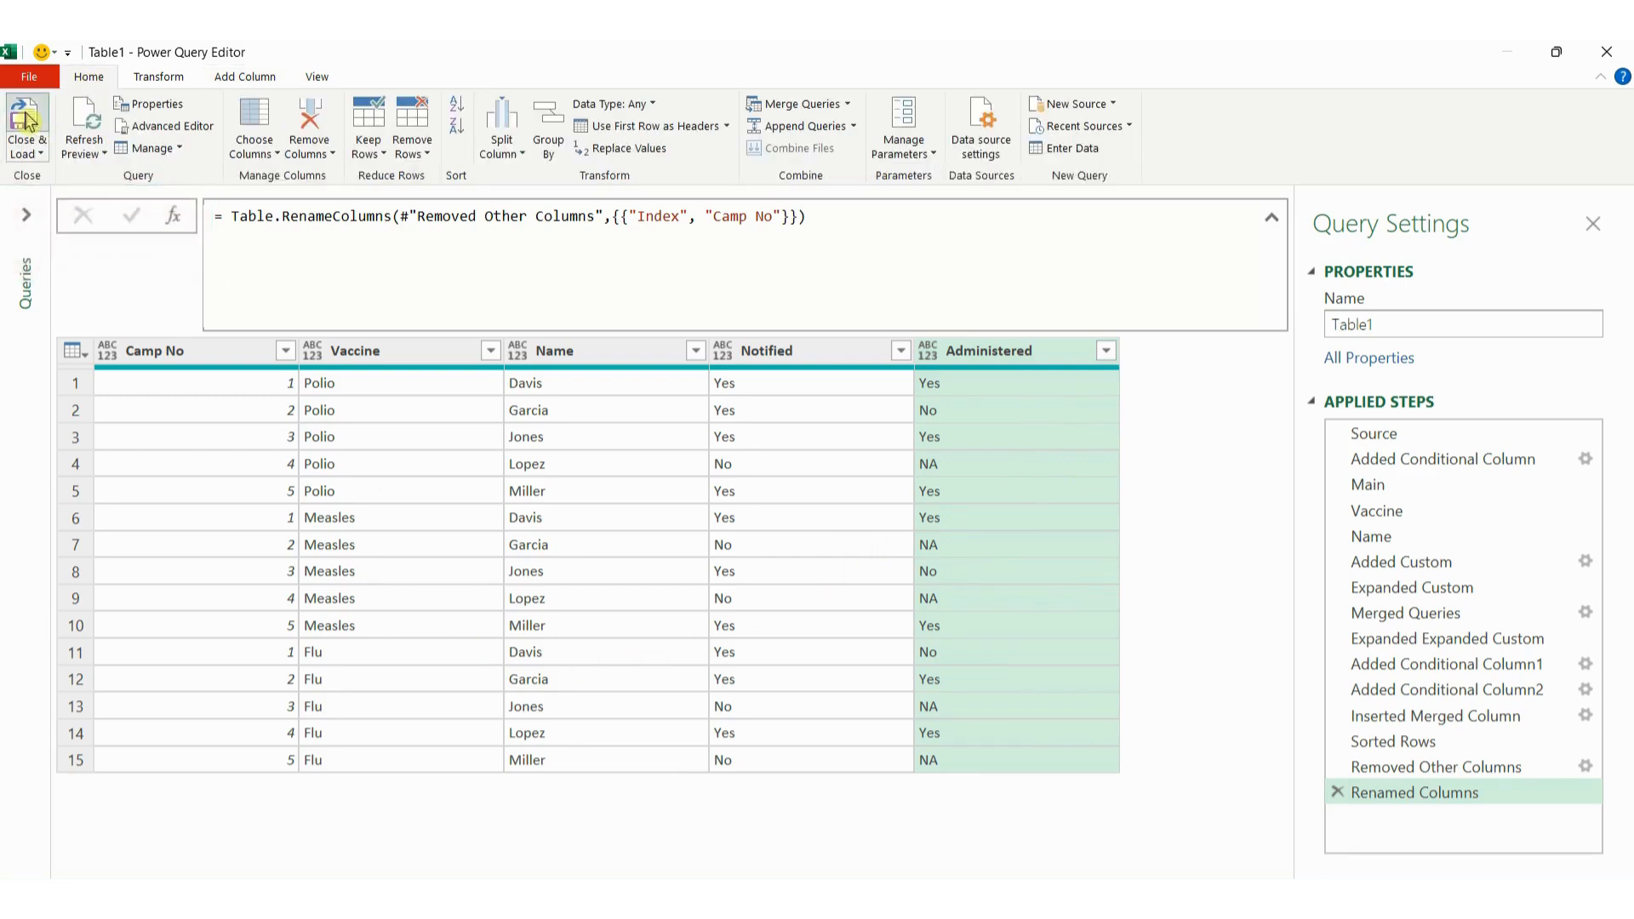